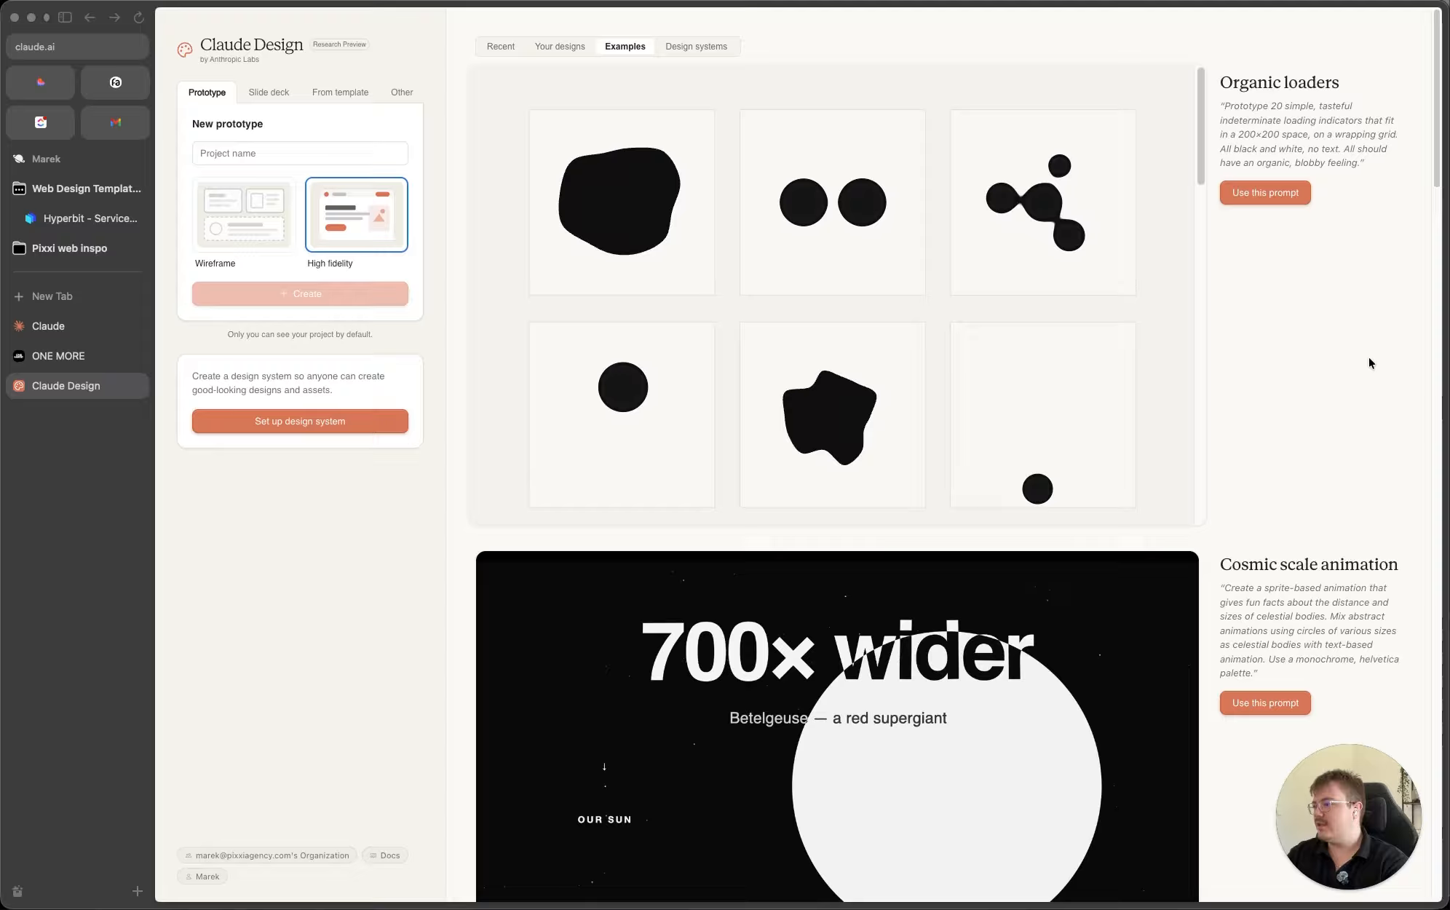
# Step: Open the ONEMORE project from the recent designs
pyautogui.click(501, 47)
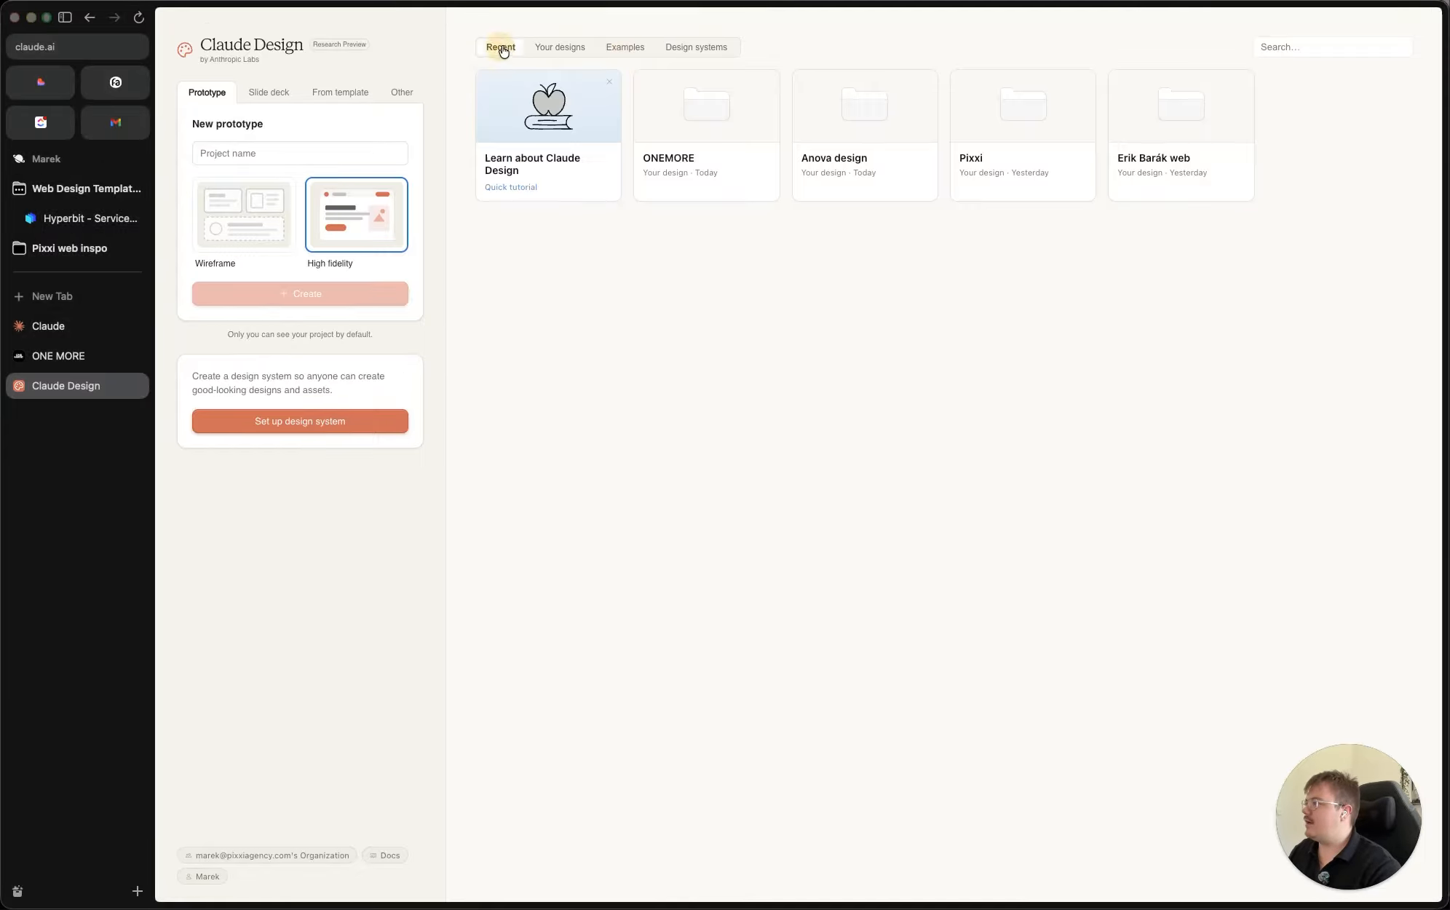
pyautogui.click(709, 175)
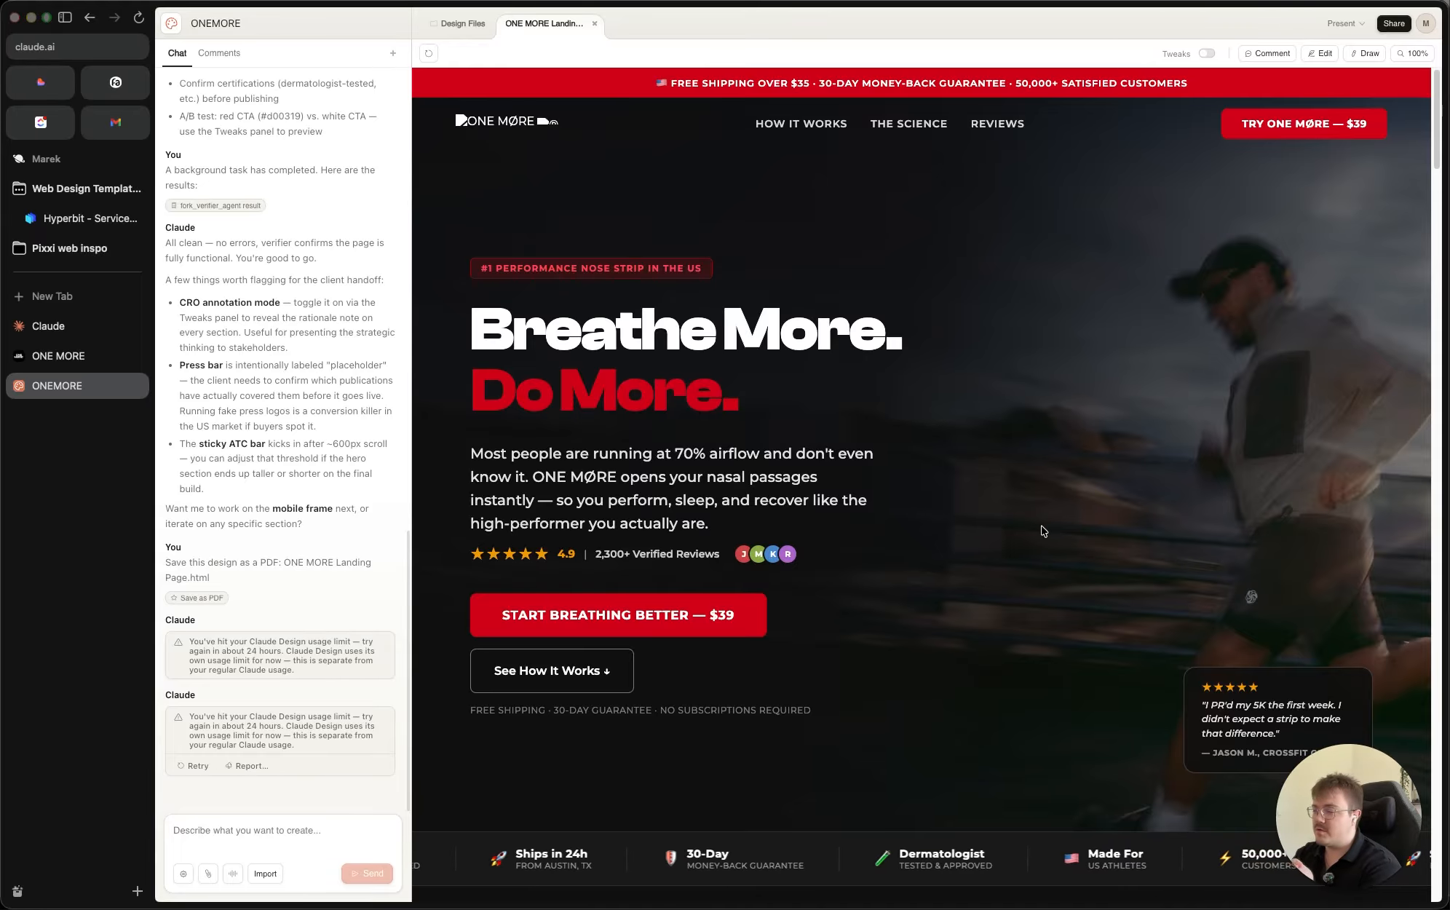
pyautogui.click(1042, 526)
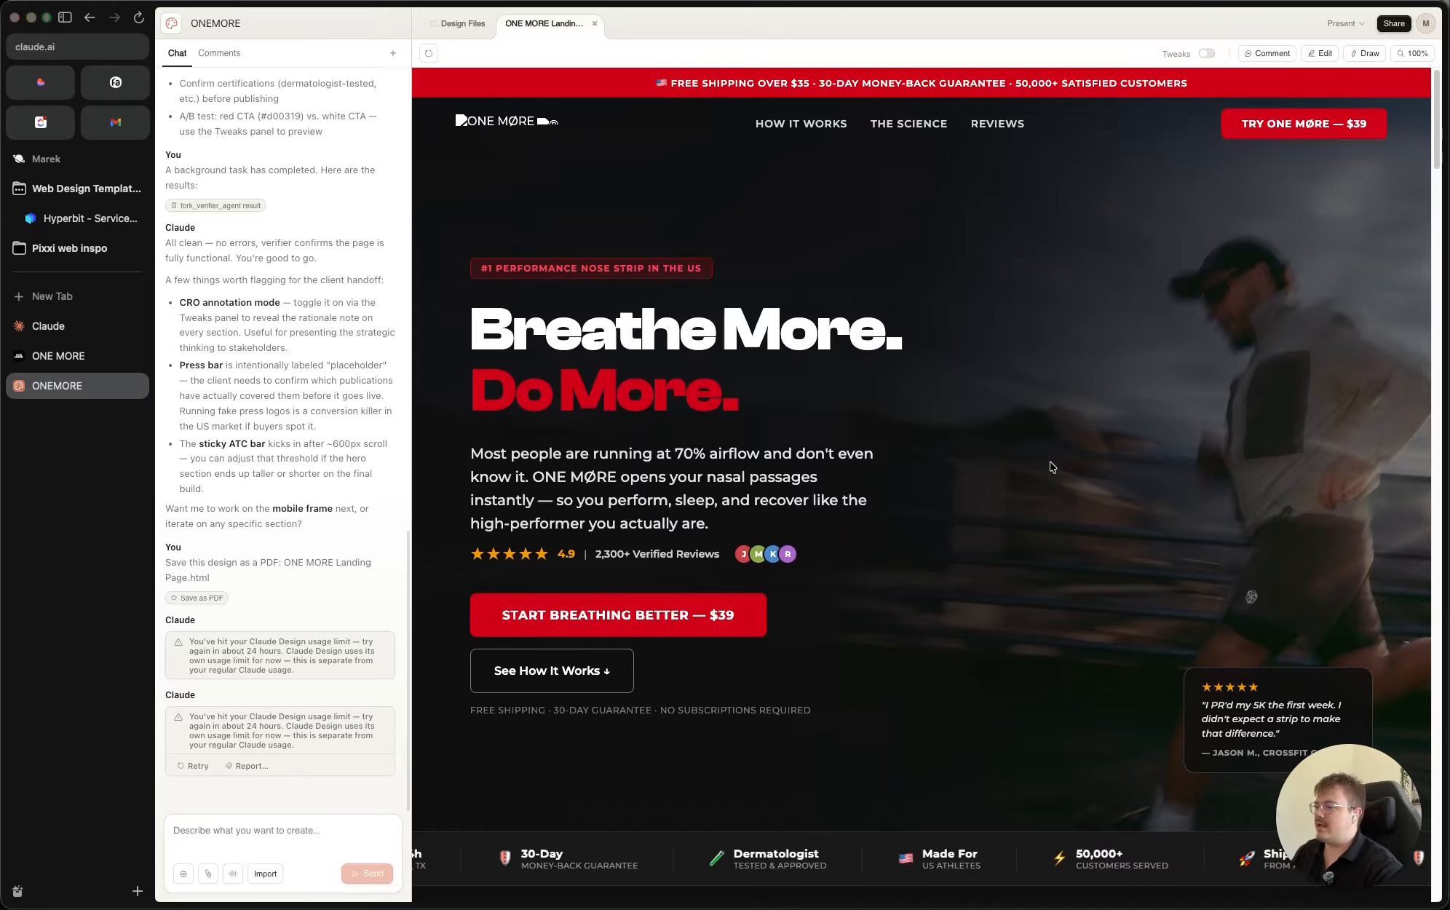
# Step: Review the ONE MORE landing page from the hero through the "Engineered to perform. Period." section
pyautogui.scroll(-1, 1047, 469)
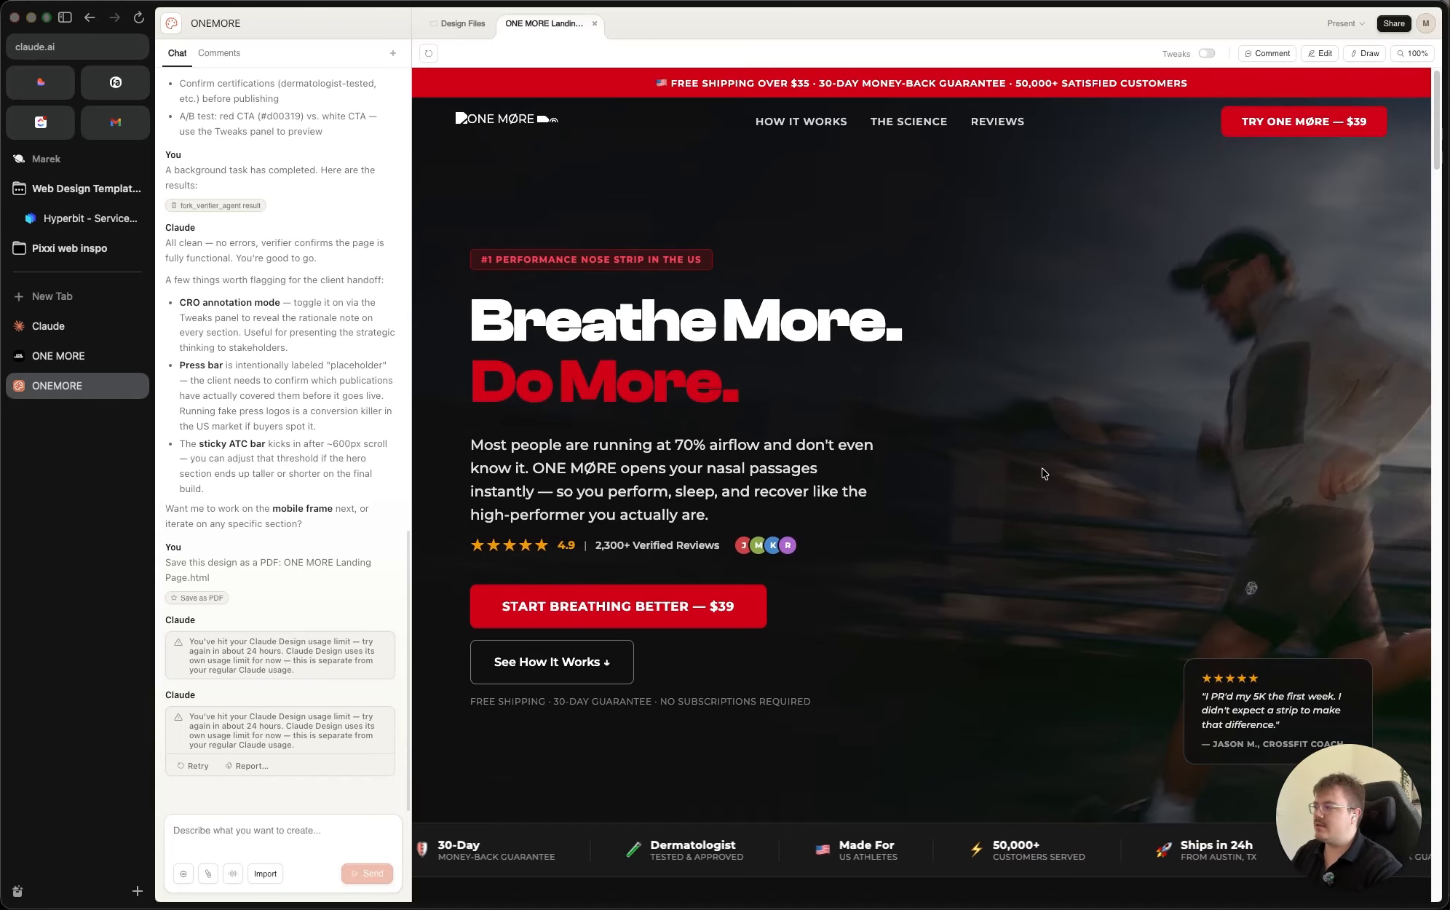
pyautogui.scroll(-6, 1044, 473)
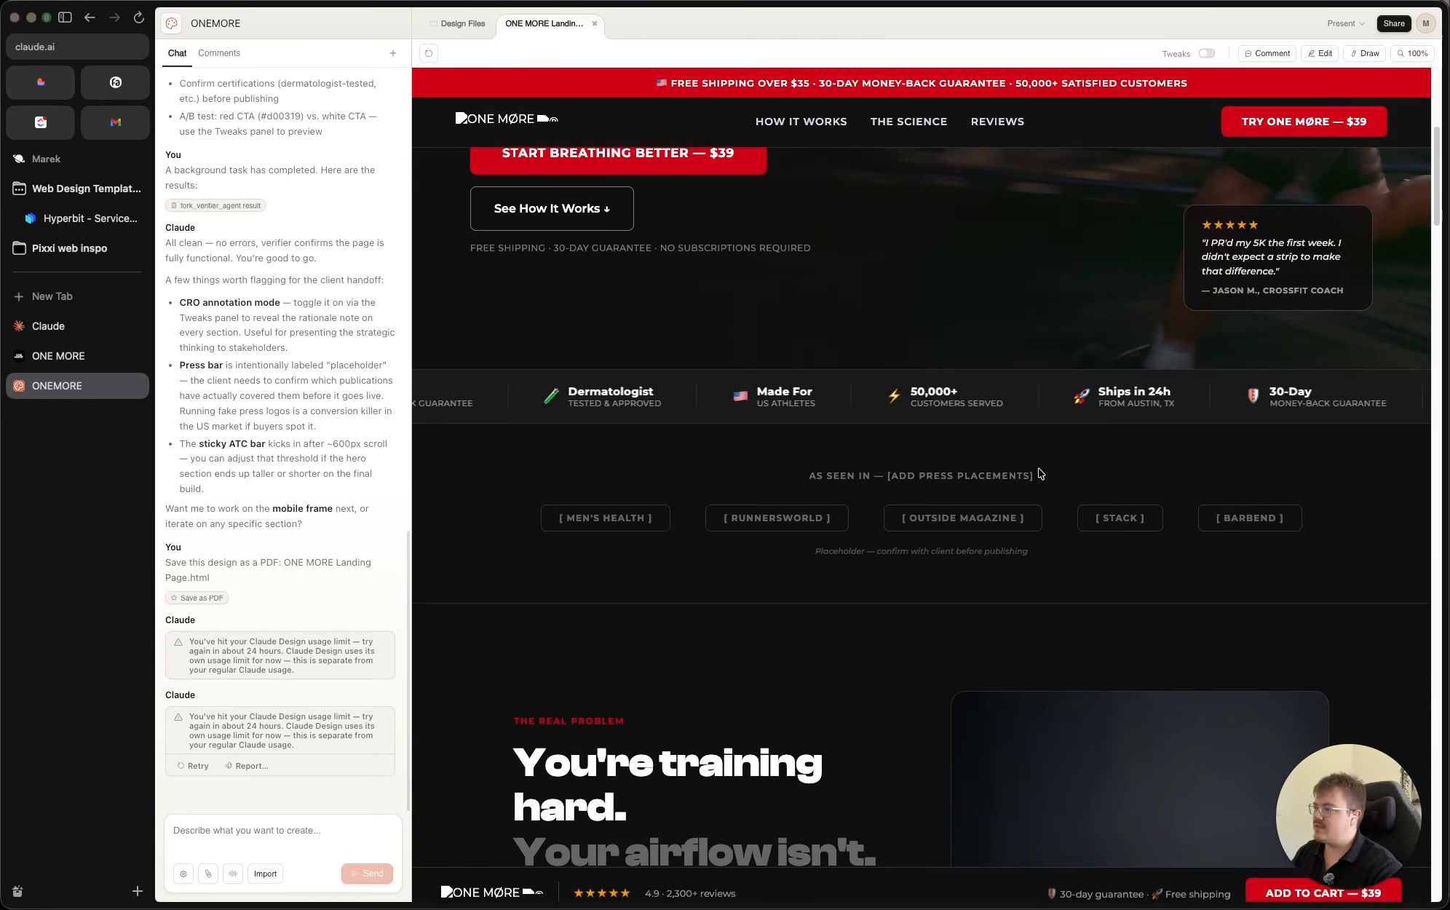
pyautogui.scroll(-7, 1040, 474)
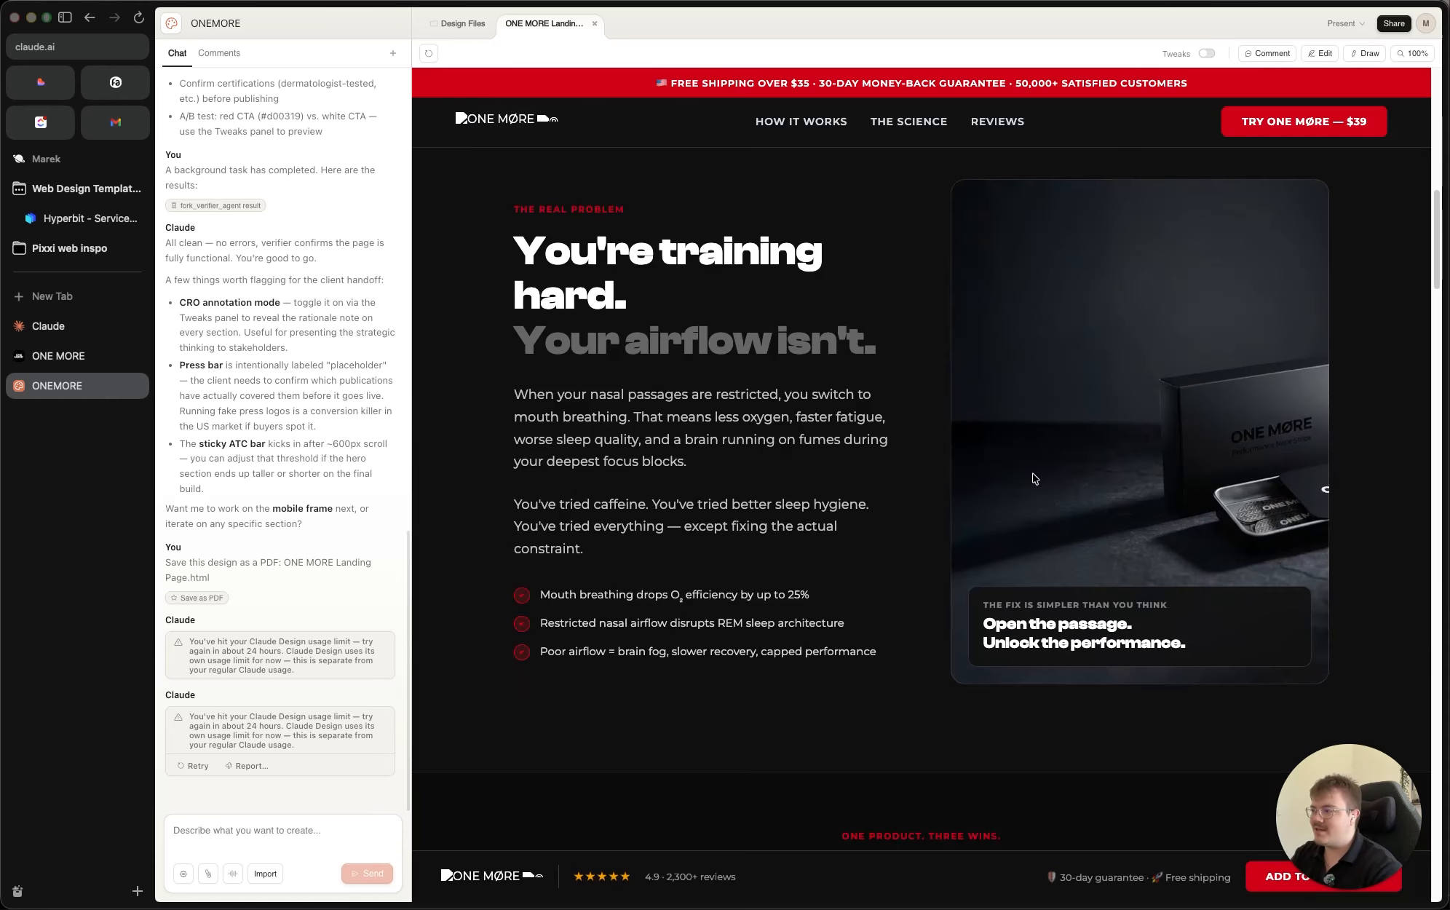
pyautogui.scroll(-5, 1033, 480)
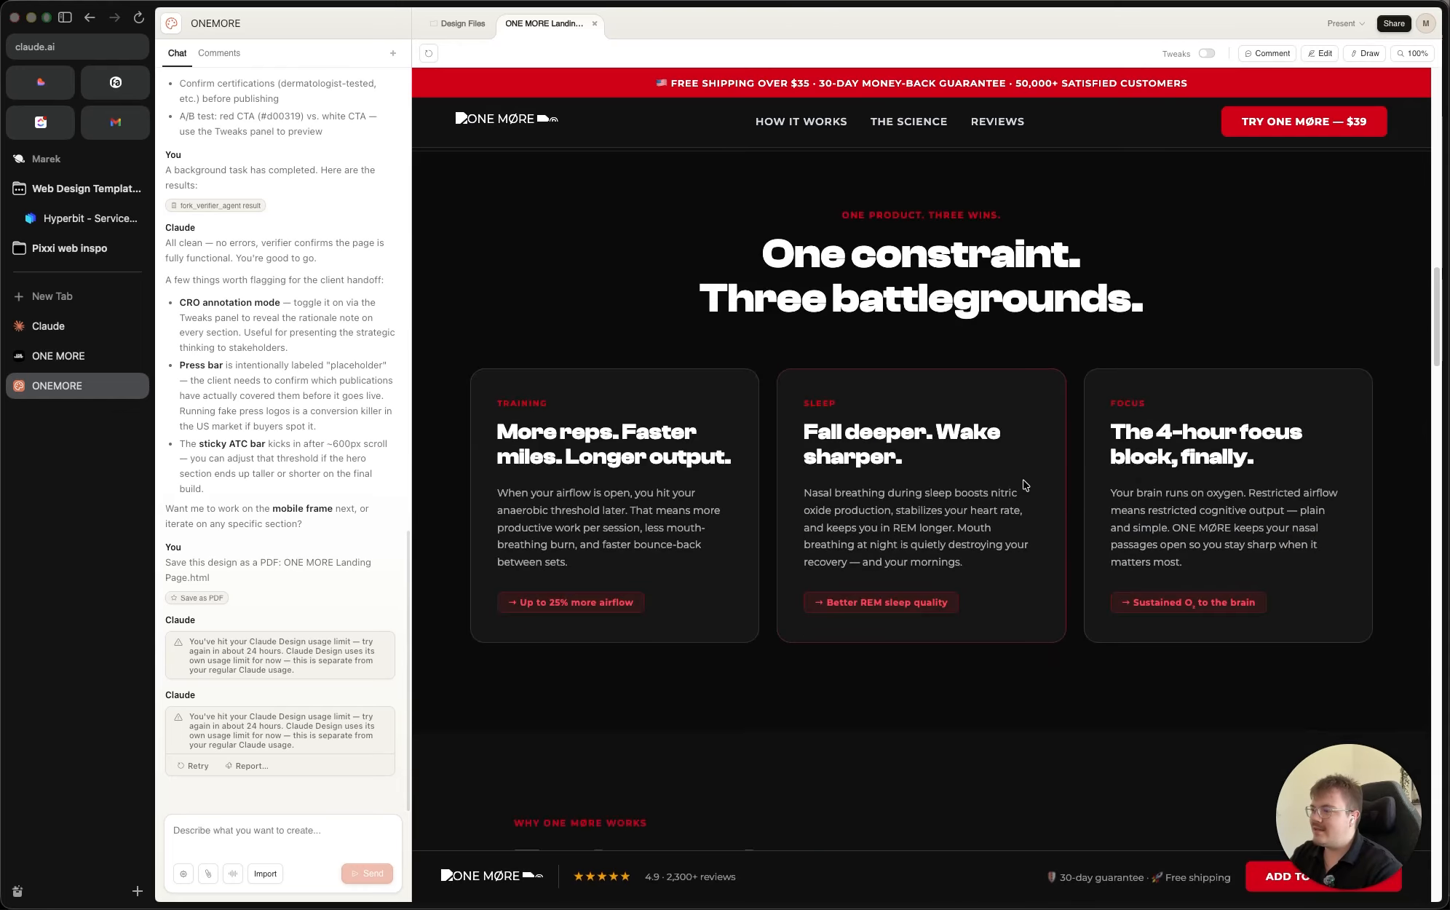
pyautogui.scroll(-4, 1132, 417)
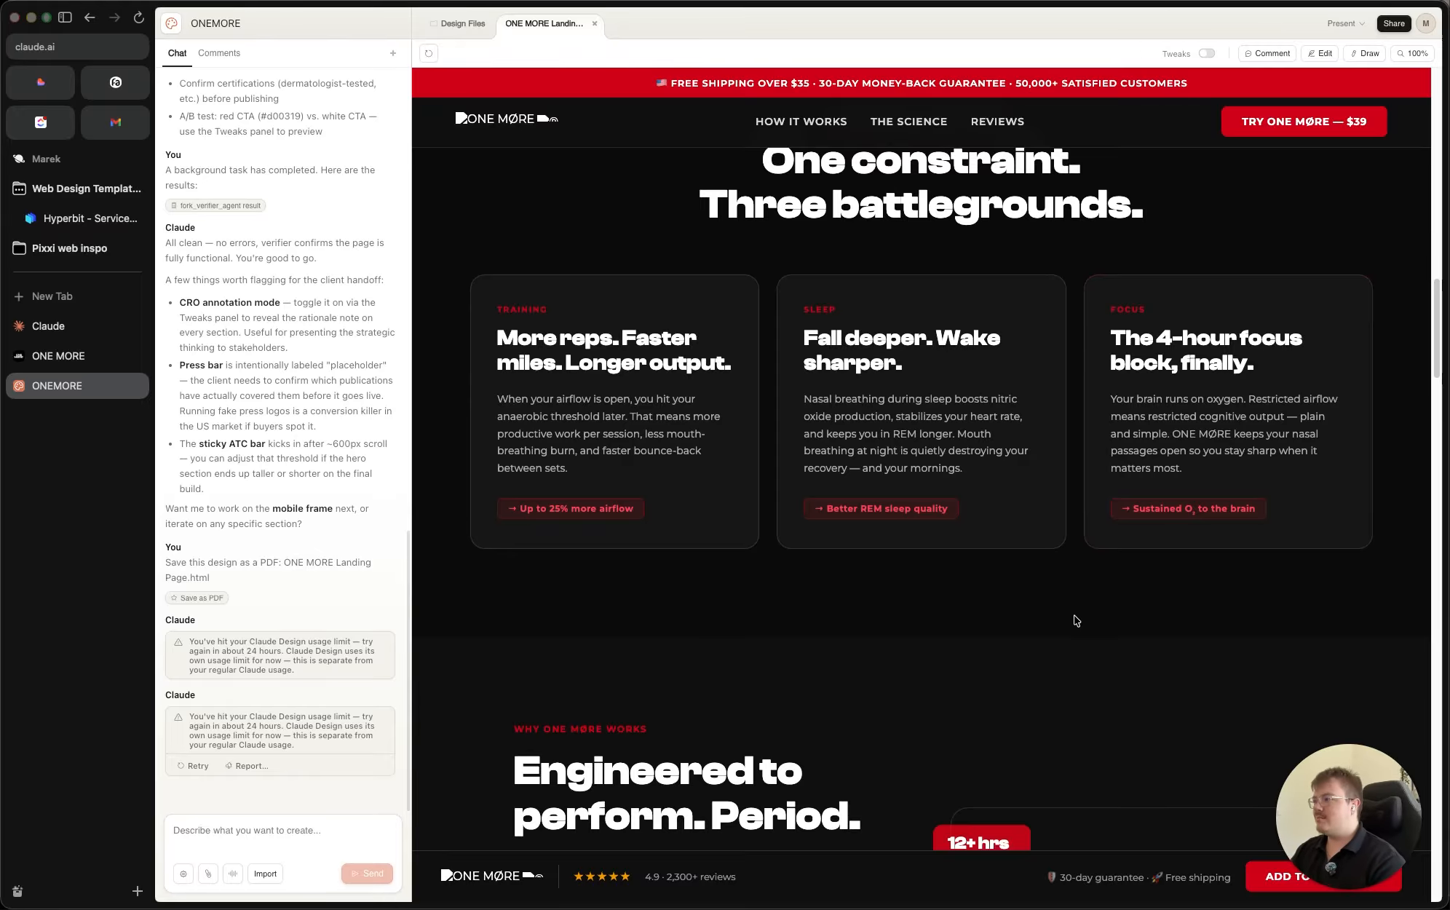
pyautogui.scroll(-3, 1060, 631)
pyautogui.scroll(-4, 1060, 631)
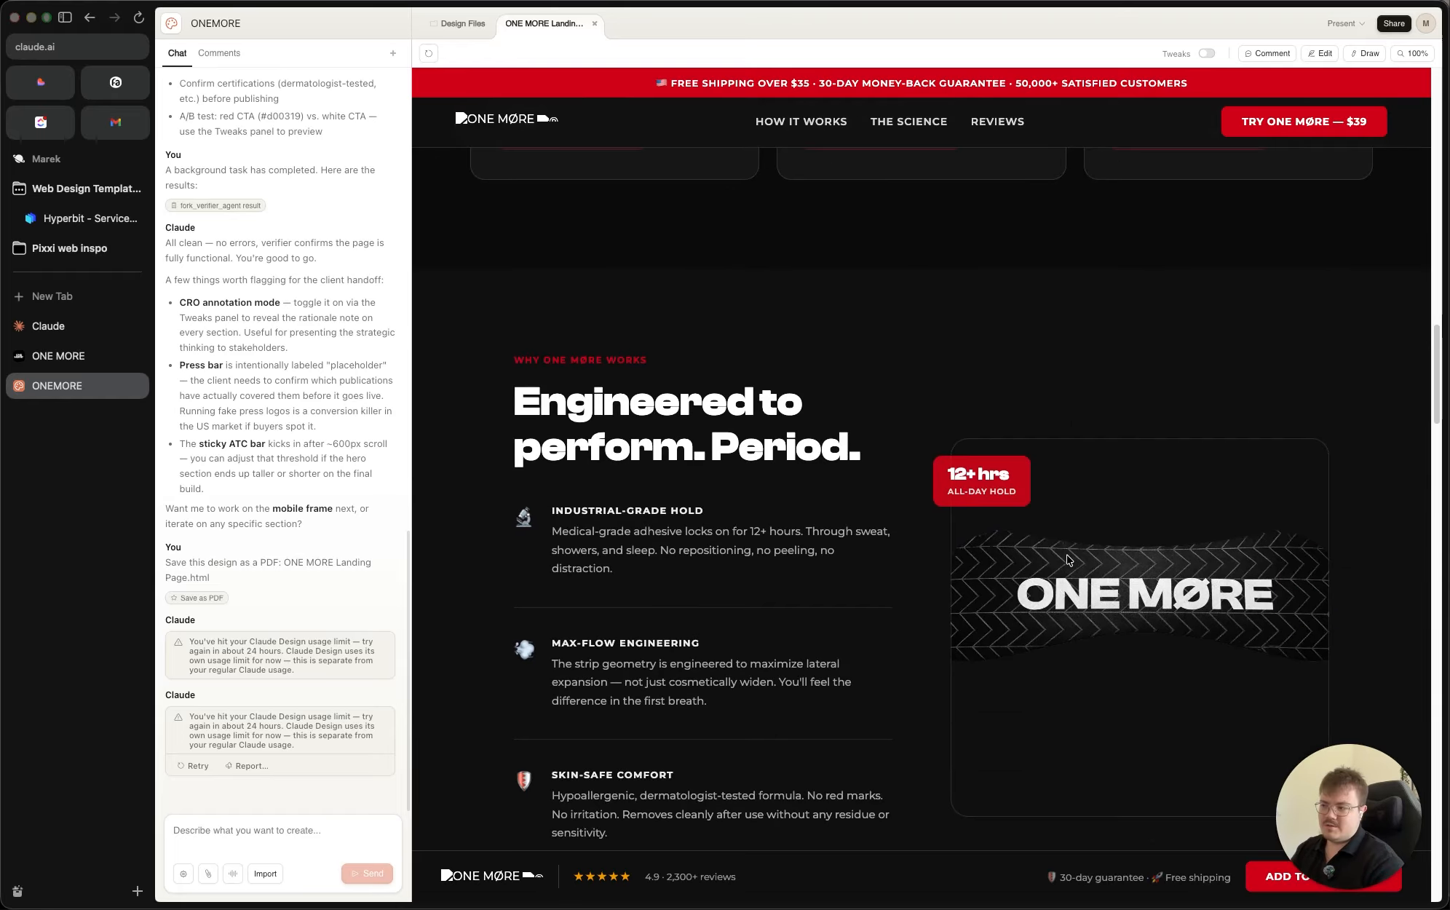
pyautogui.click(976, 757)
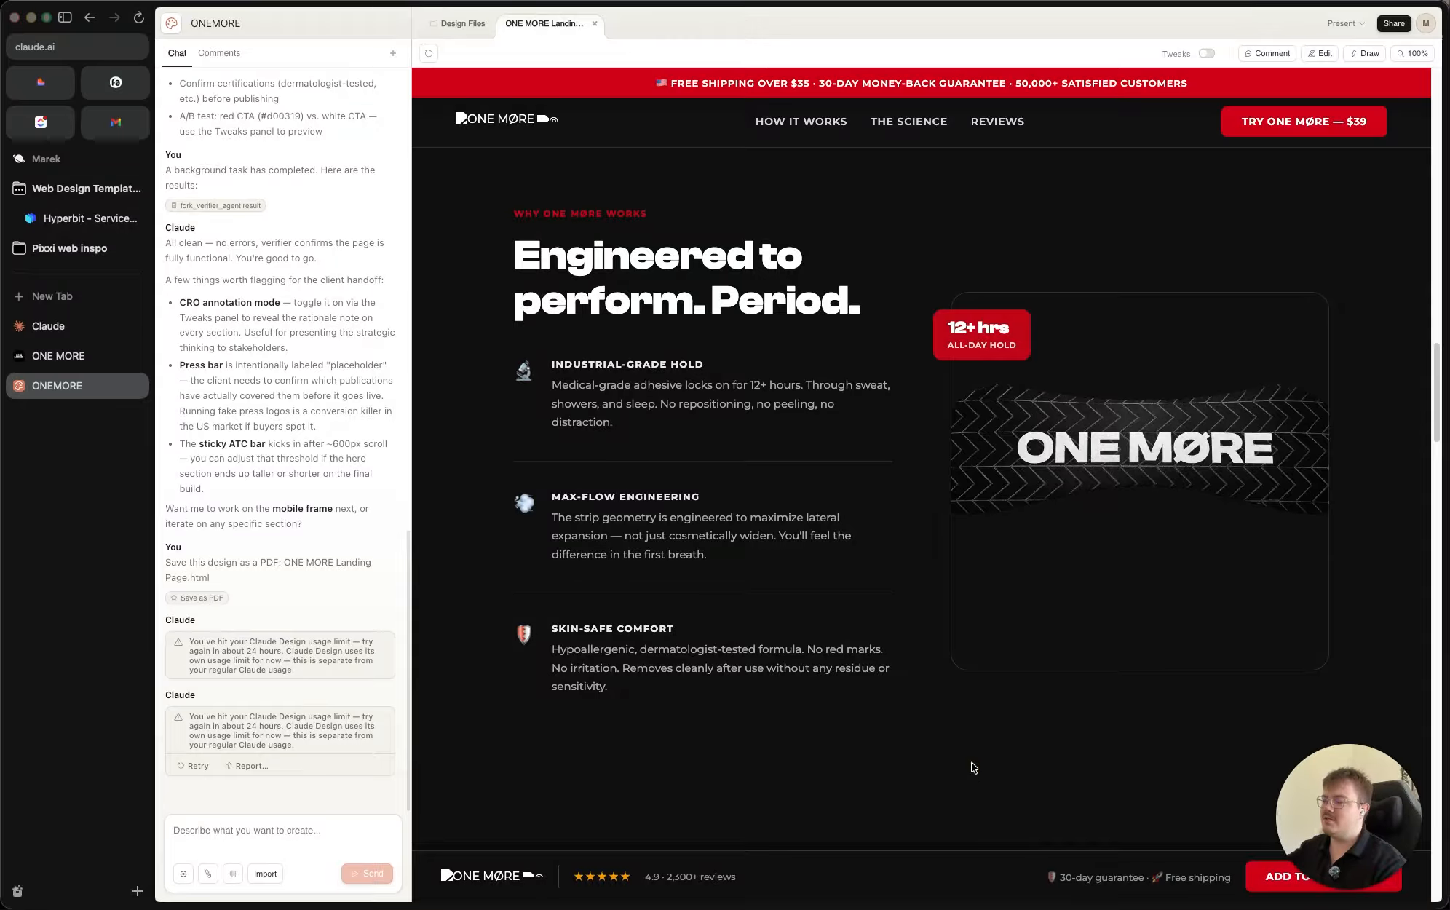
# Step: Review the project's chat history from the first prompt to the latest replies
pyautogui.scroll(15, 333, 564)
pyautogui.scroll(14, 424, 466)
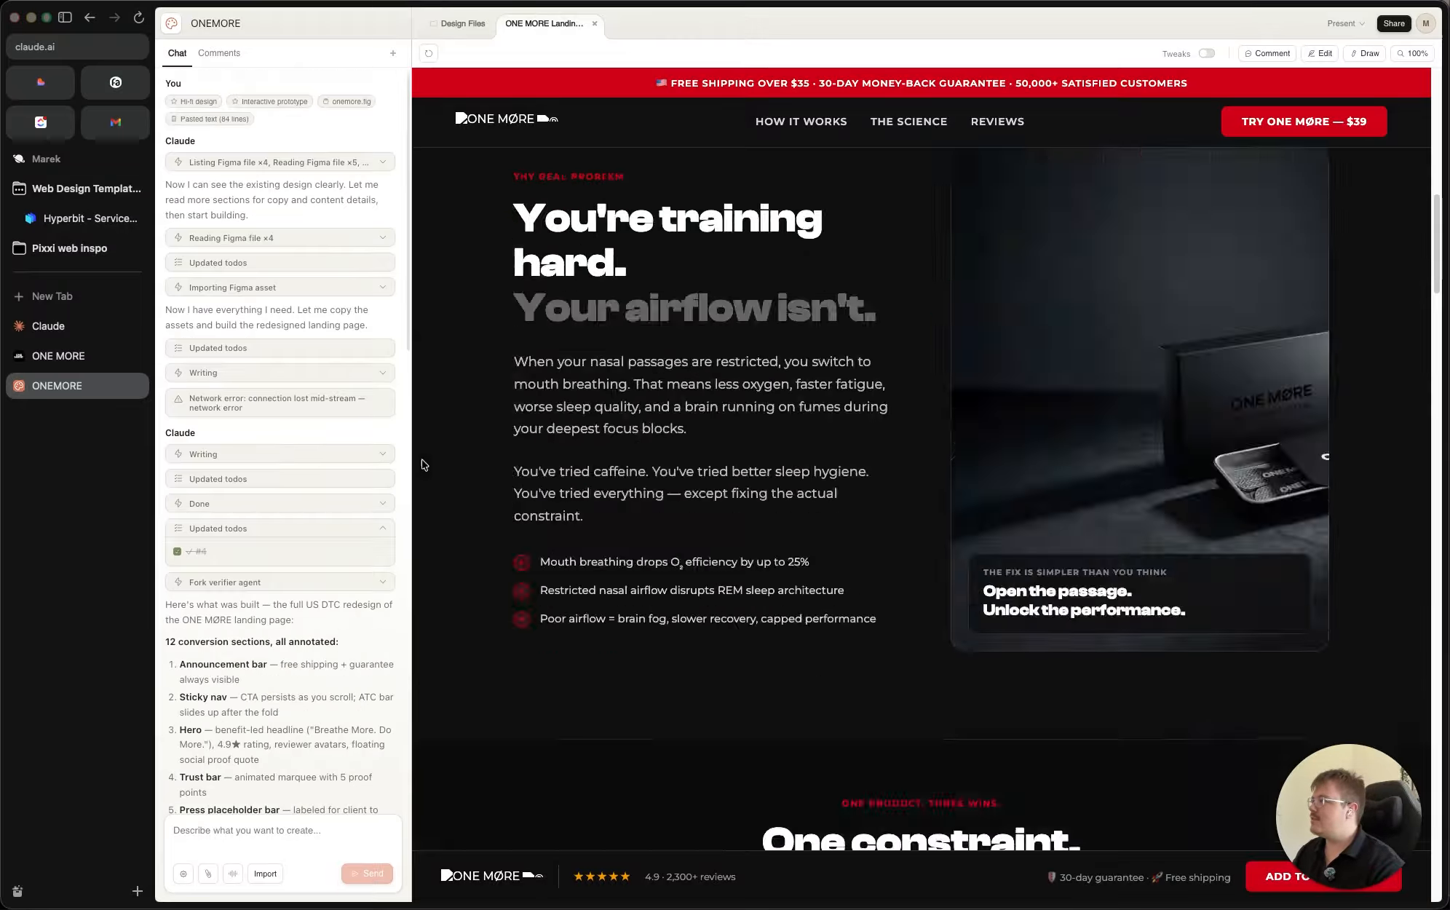
pyautogui.scroll(-8, 846, 614)
pyautogui.scroll(12, 847, 614)
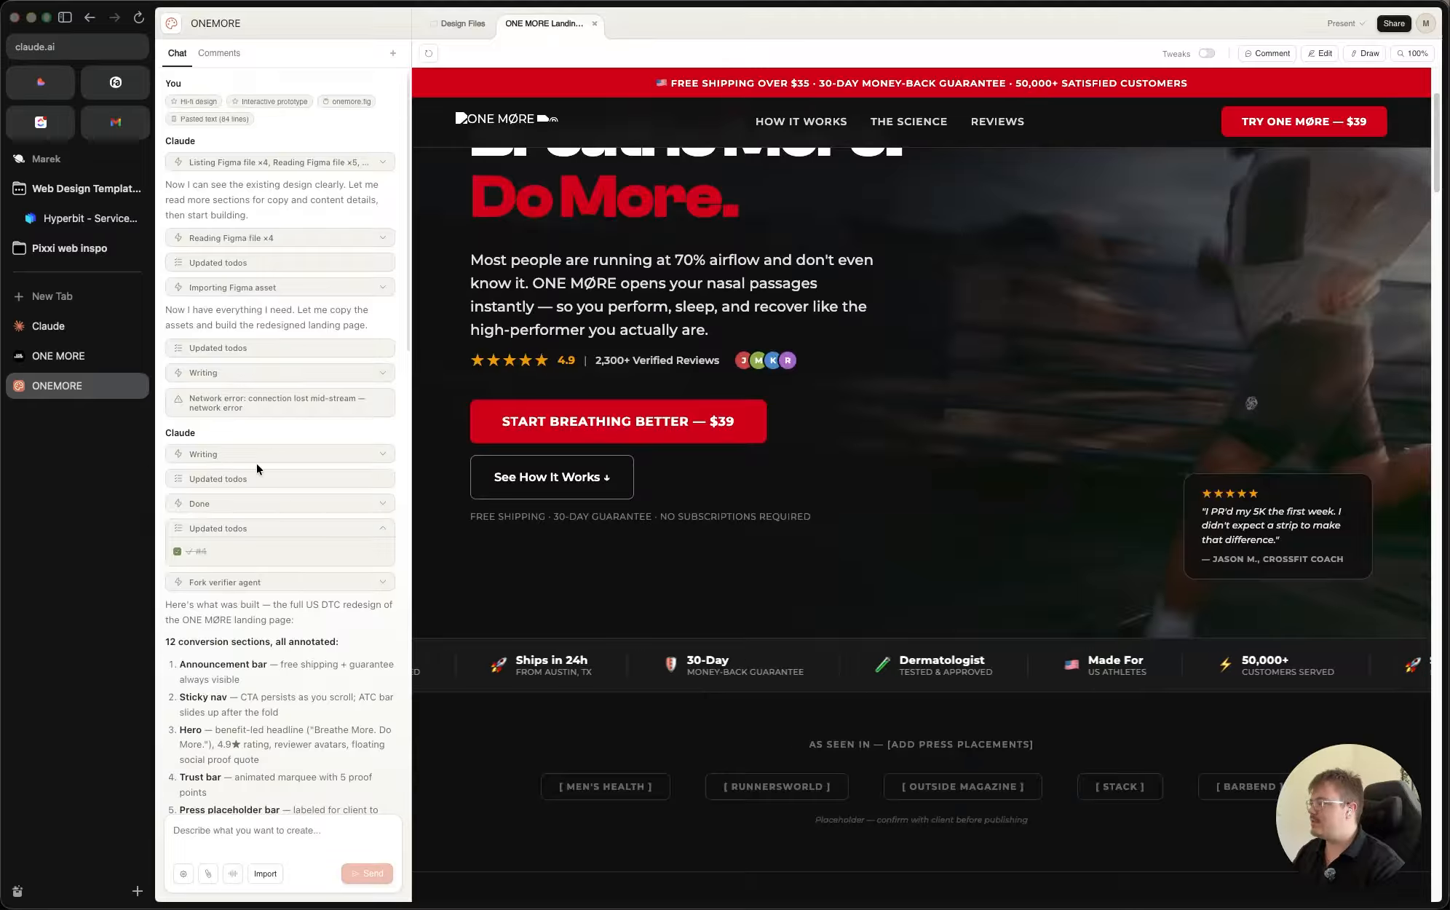
pyautogui.scroll(-8, 310, 483)
pyautogui.scroll(-10, 310, 482)
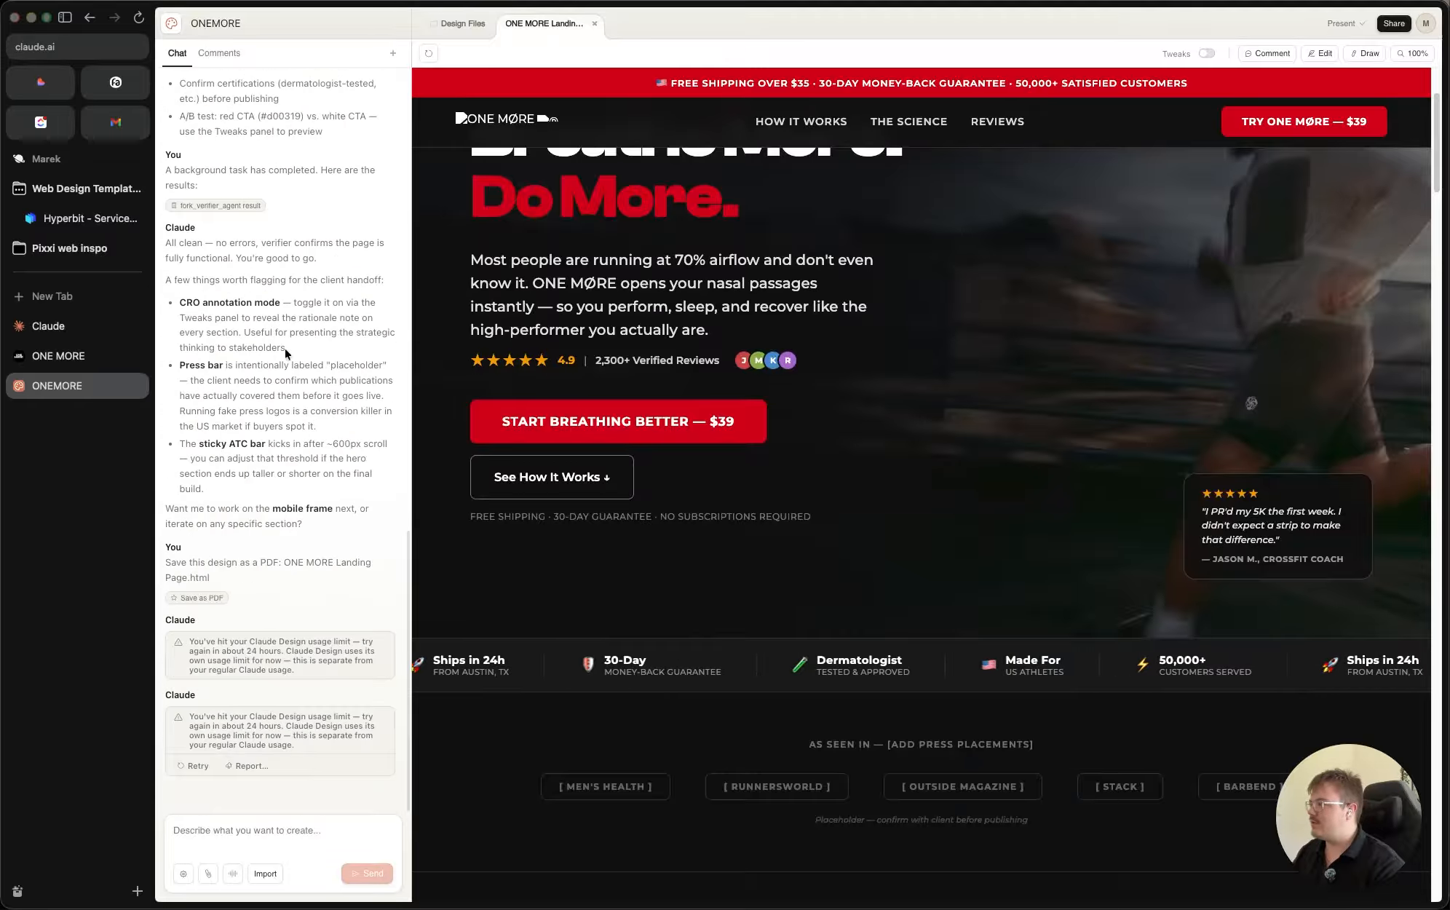
# Step: Examine the landing page down to the "One constraint. Three battlegrounds." section and its heading
pyautogui.scroll(-10, 1022, 406)
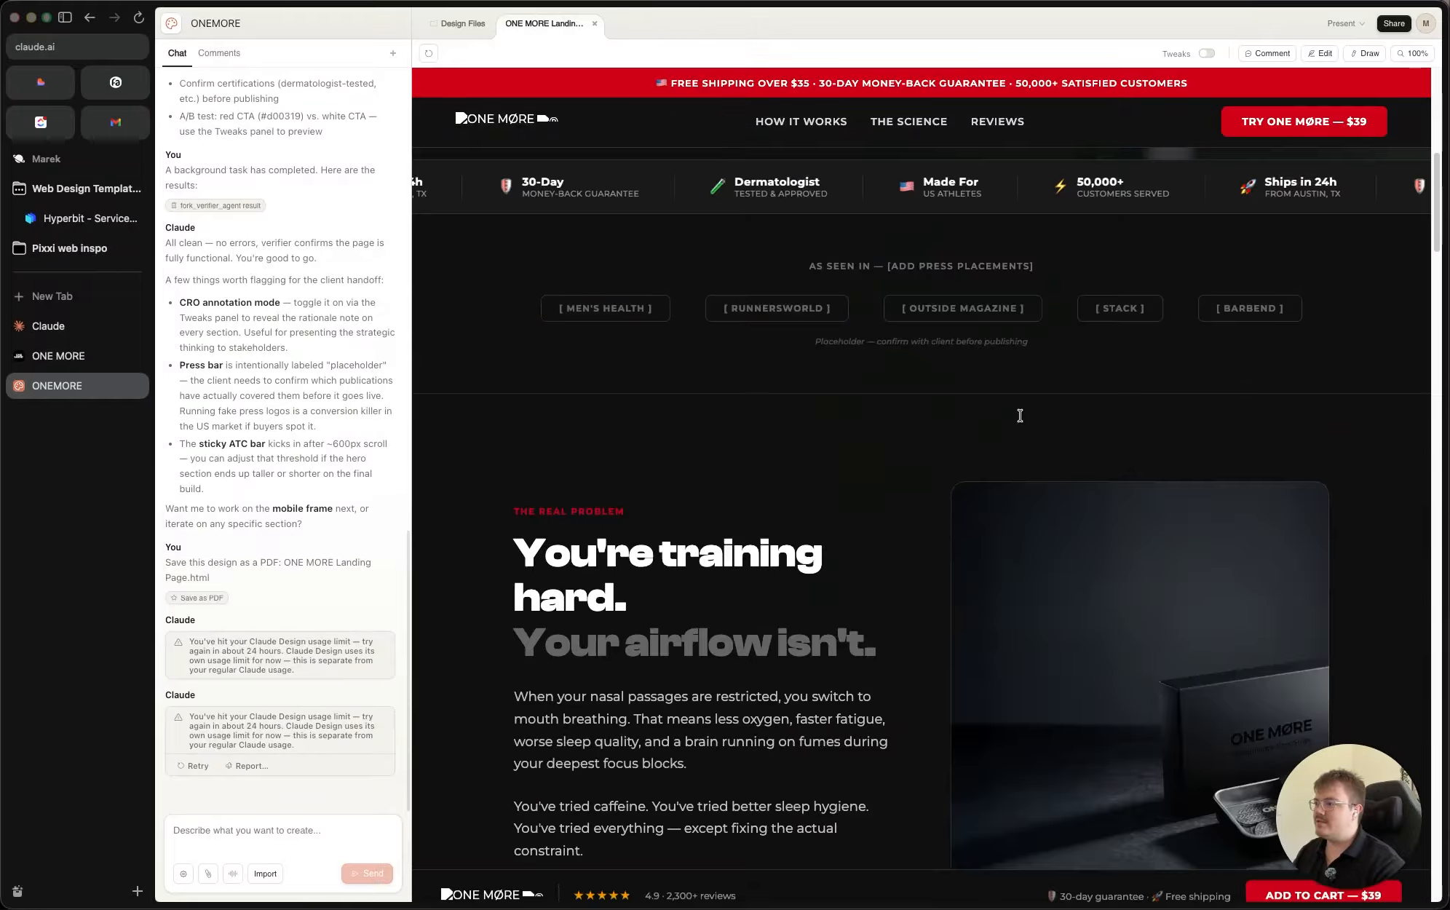
pyautogui.scroll(-3, 1022, 421)
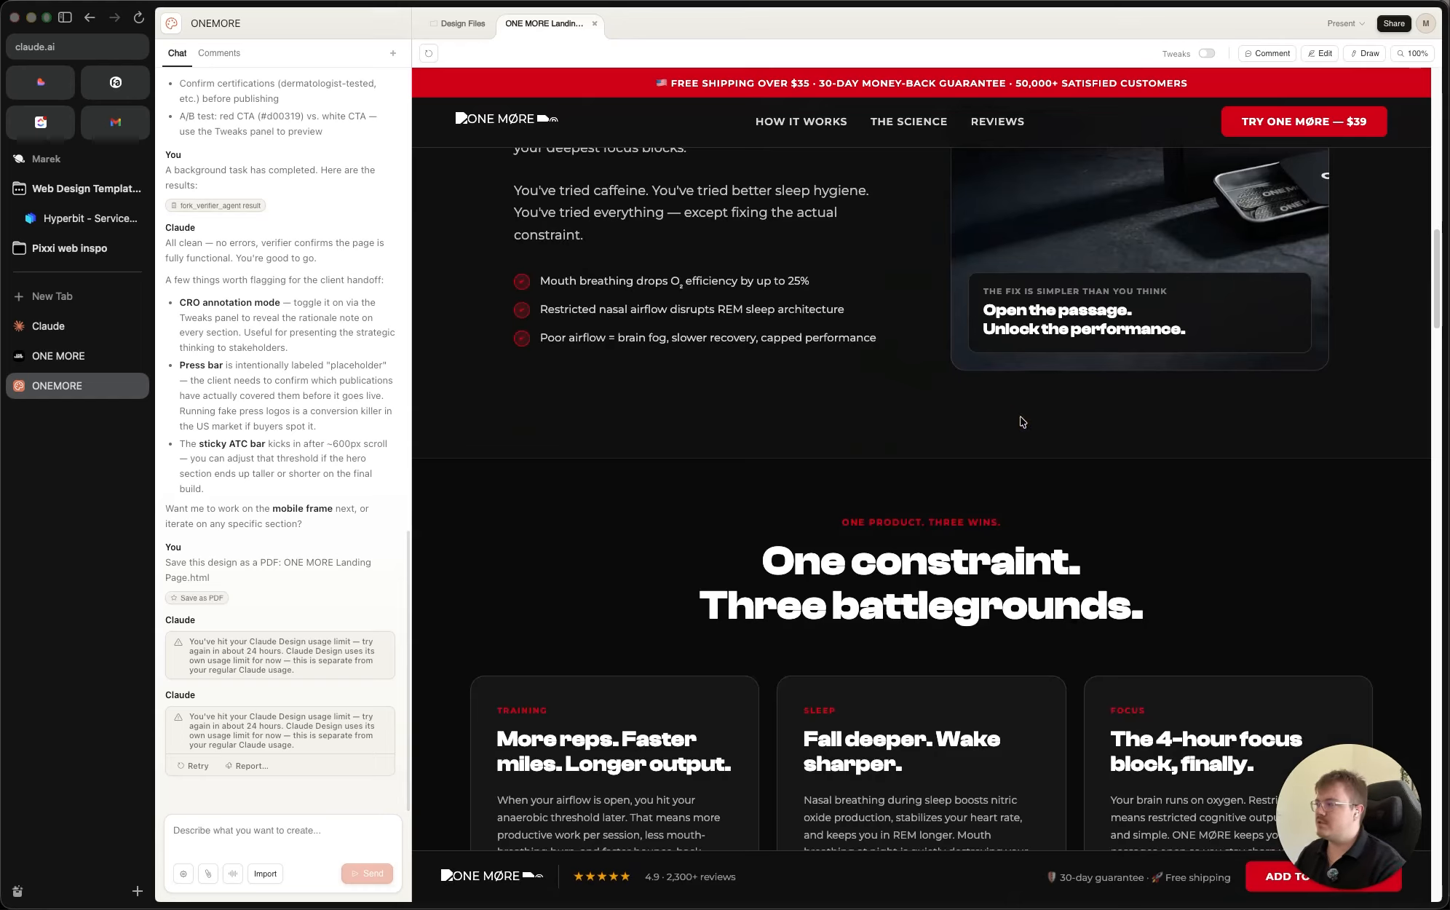
pyautogui.scroll(-3, 1040, 457)
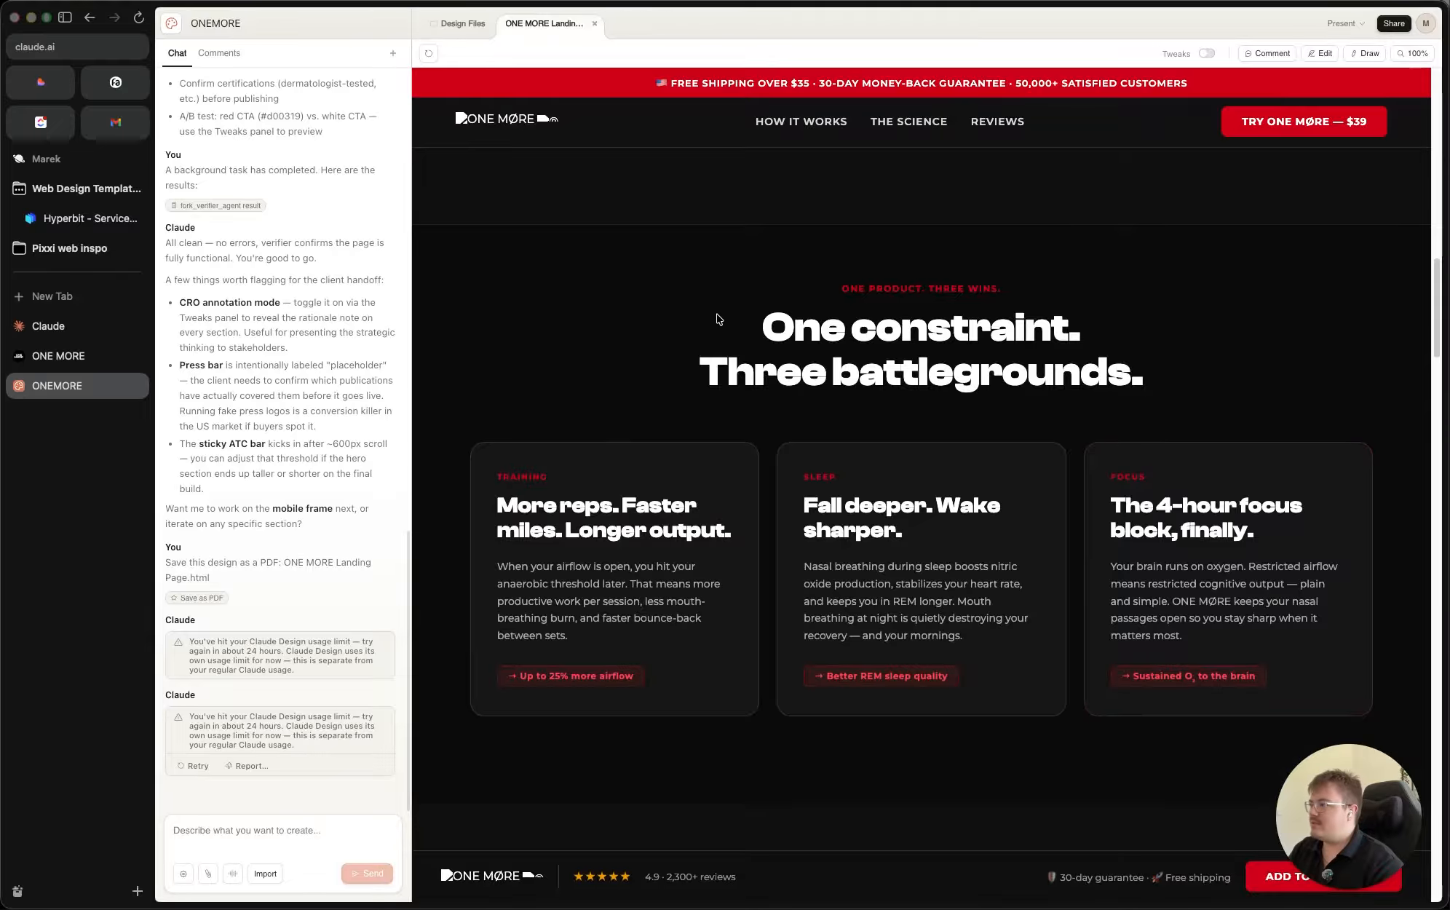
pyautogui.moveTo(716, 319); pyautogui.dragTo(1240, 404)
pyautogui.click(1240, 405)
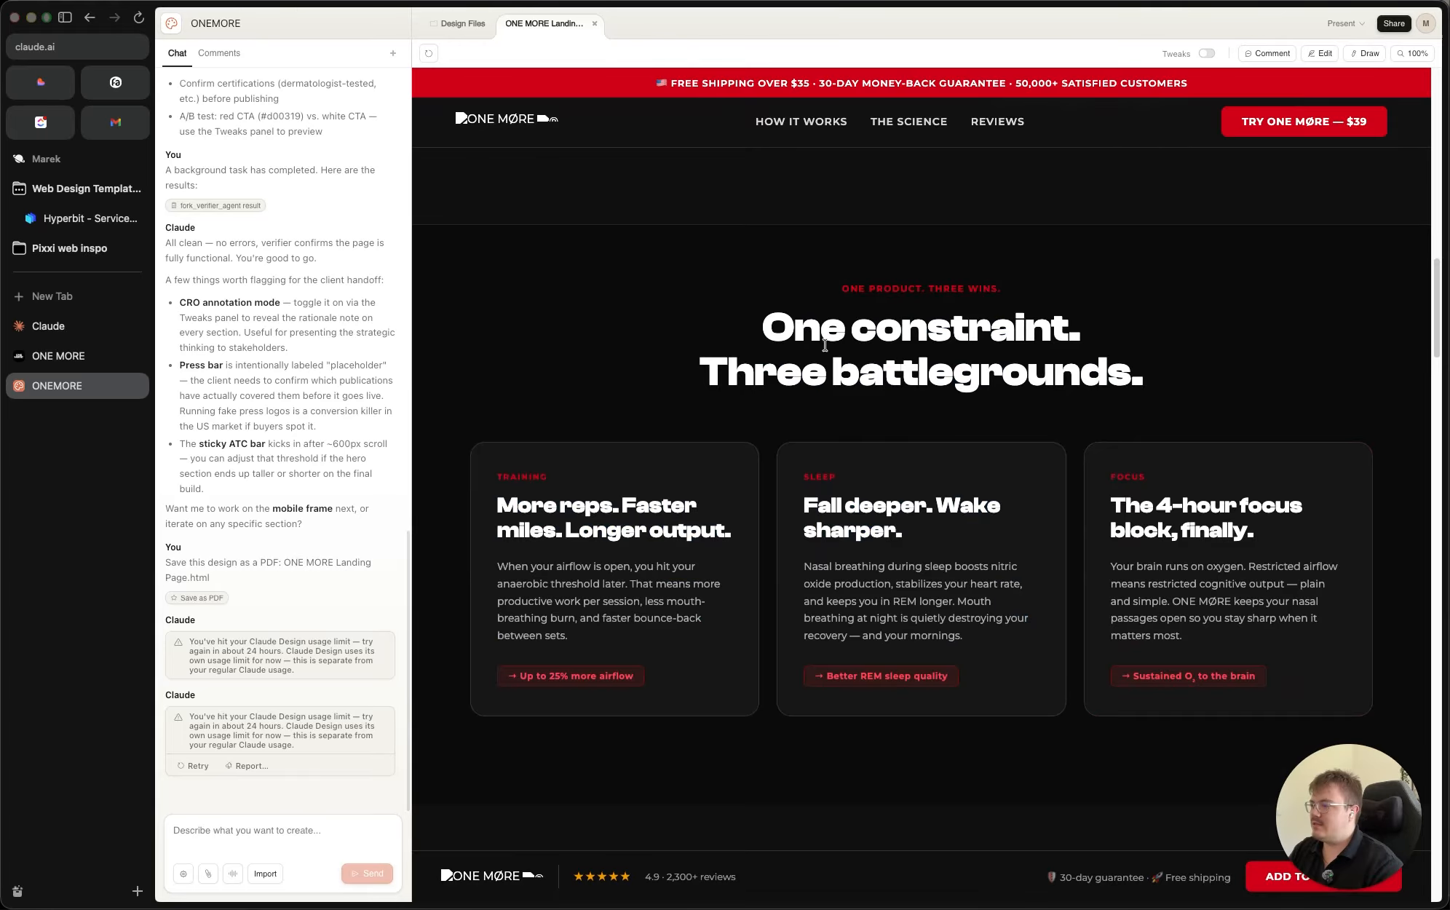
pyautogui.moveTo(824, 345); pyautogui.dragTo(1234, 419)
pyautogui.click(1234, 420)
# Step: Examine the heading and feature list of the "Engineered to perform. Period." section
pyautogui.scroll(-5, 1184, 508)
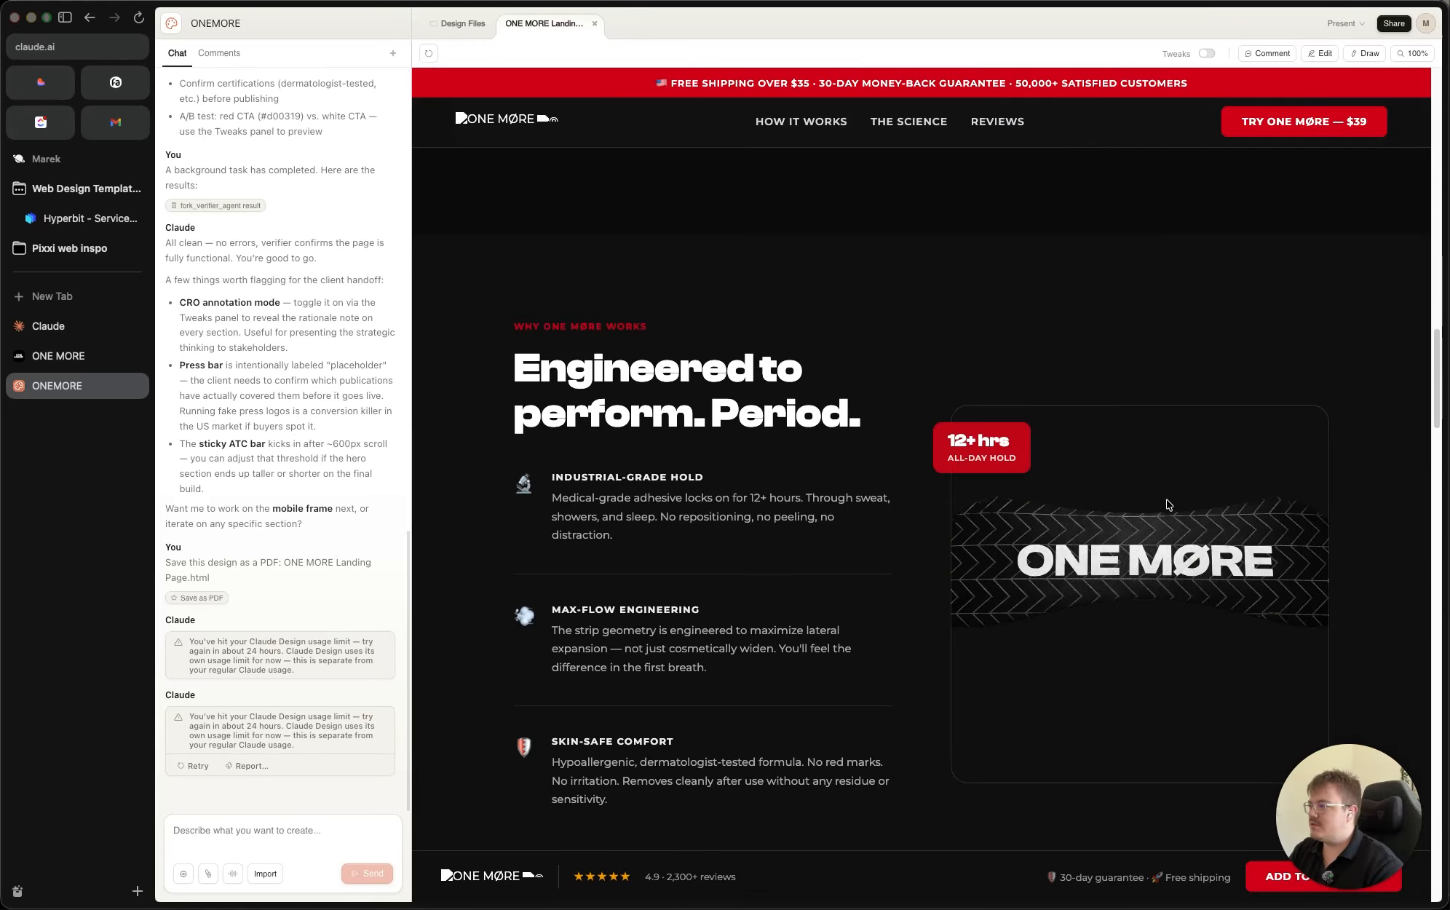
pyautogui.scroll(-1, 1168, 504)
pyautogui.moveTo(513, 325); pyautogui.dragTo(811, 377)
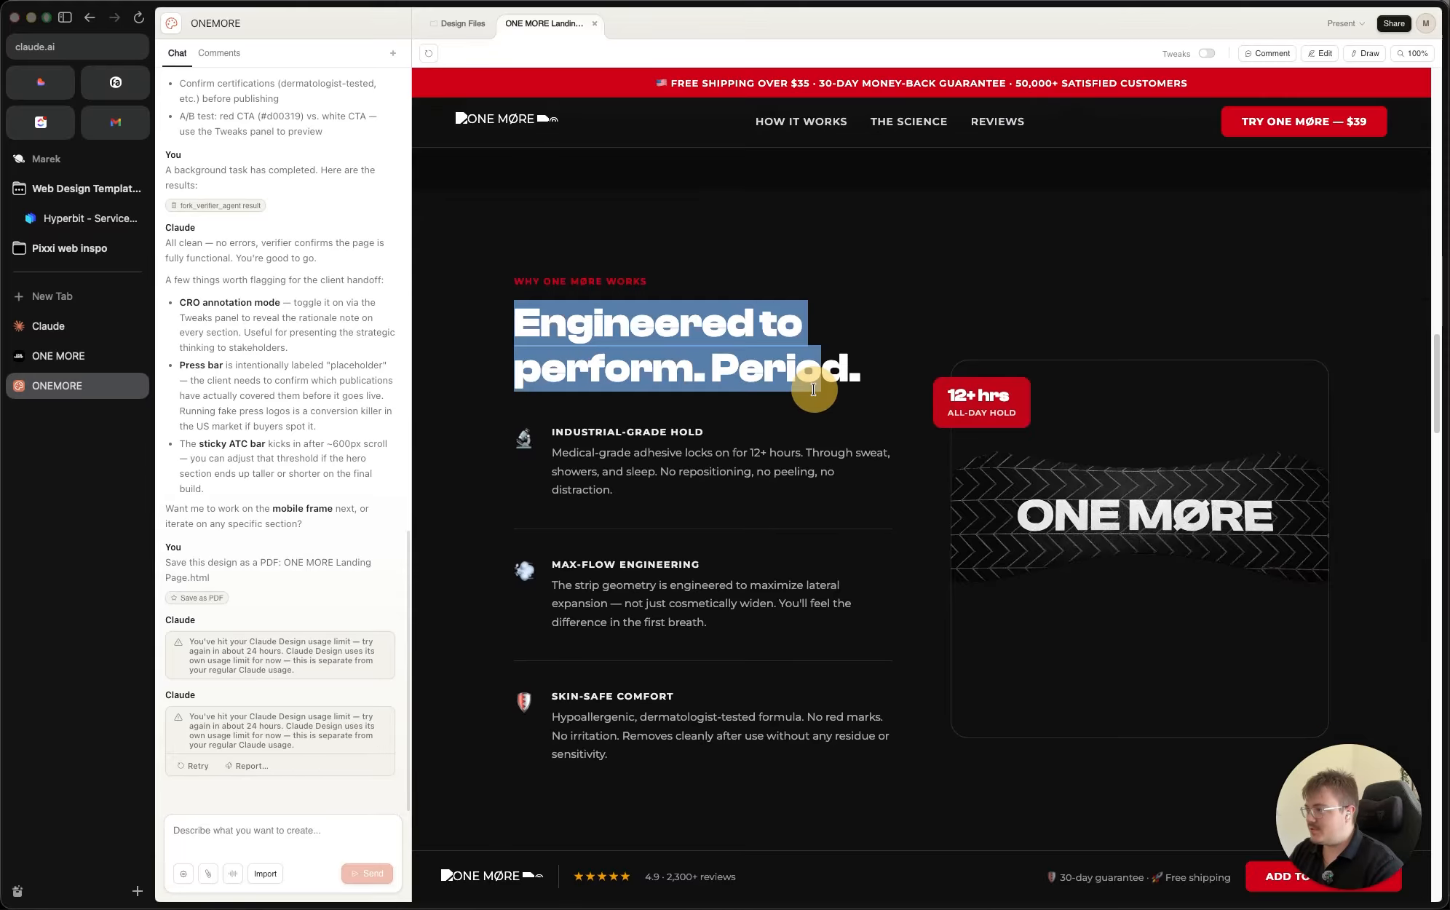
pyautogui.click(800, 408)
pyautogui.scroll(-3, 717, 451)
pyautogui.scroll(1, 654, 361)
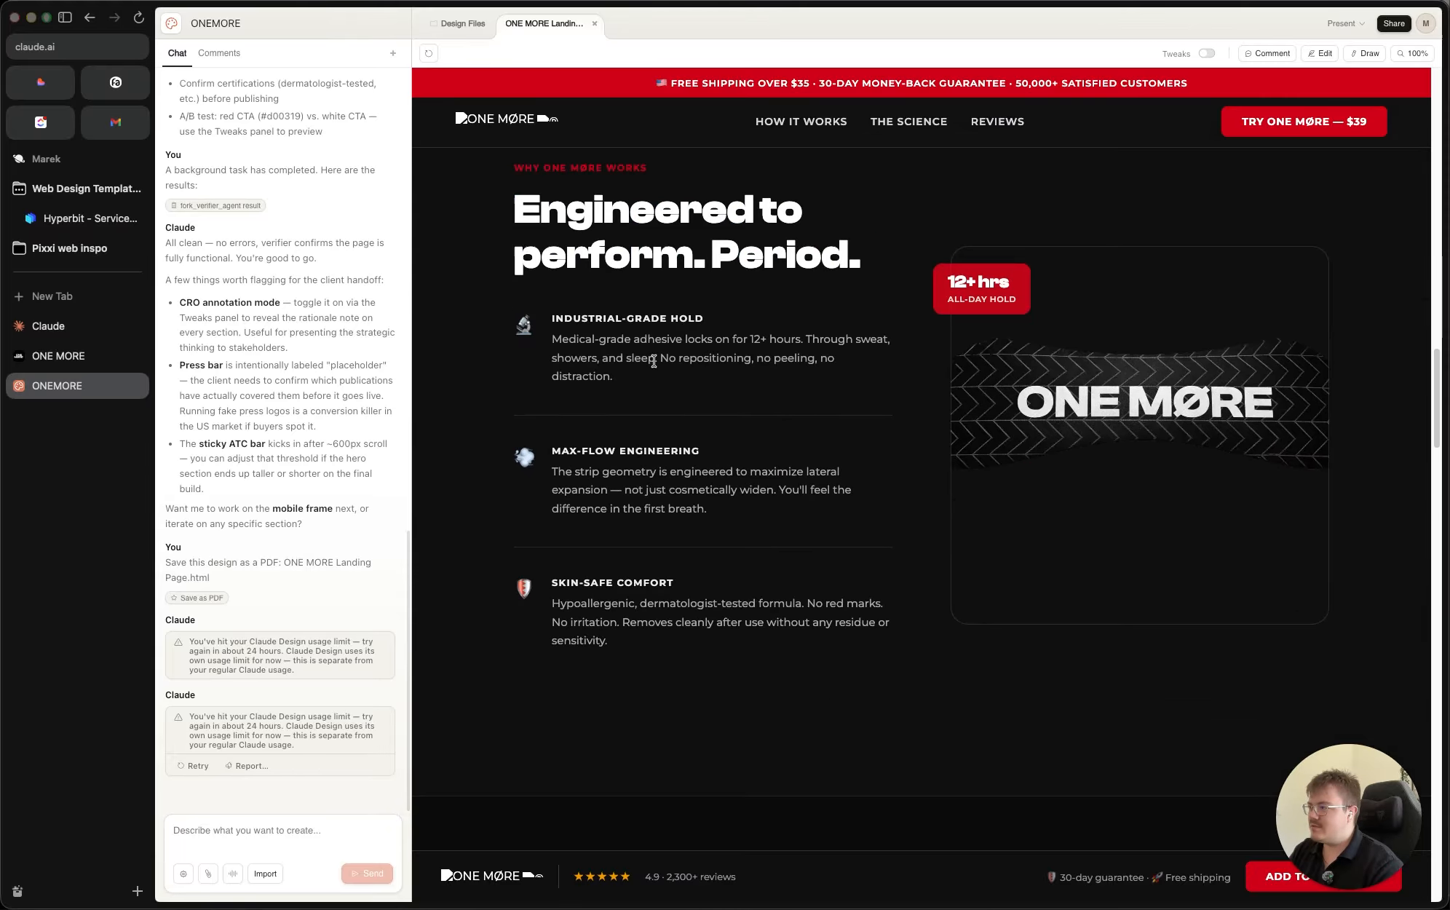
# Step: Examine the heading and tagline of the "Peel. Place. Breathe." section
pyautogui.scroll(-9, 959, 418)
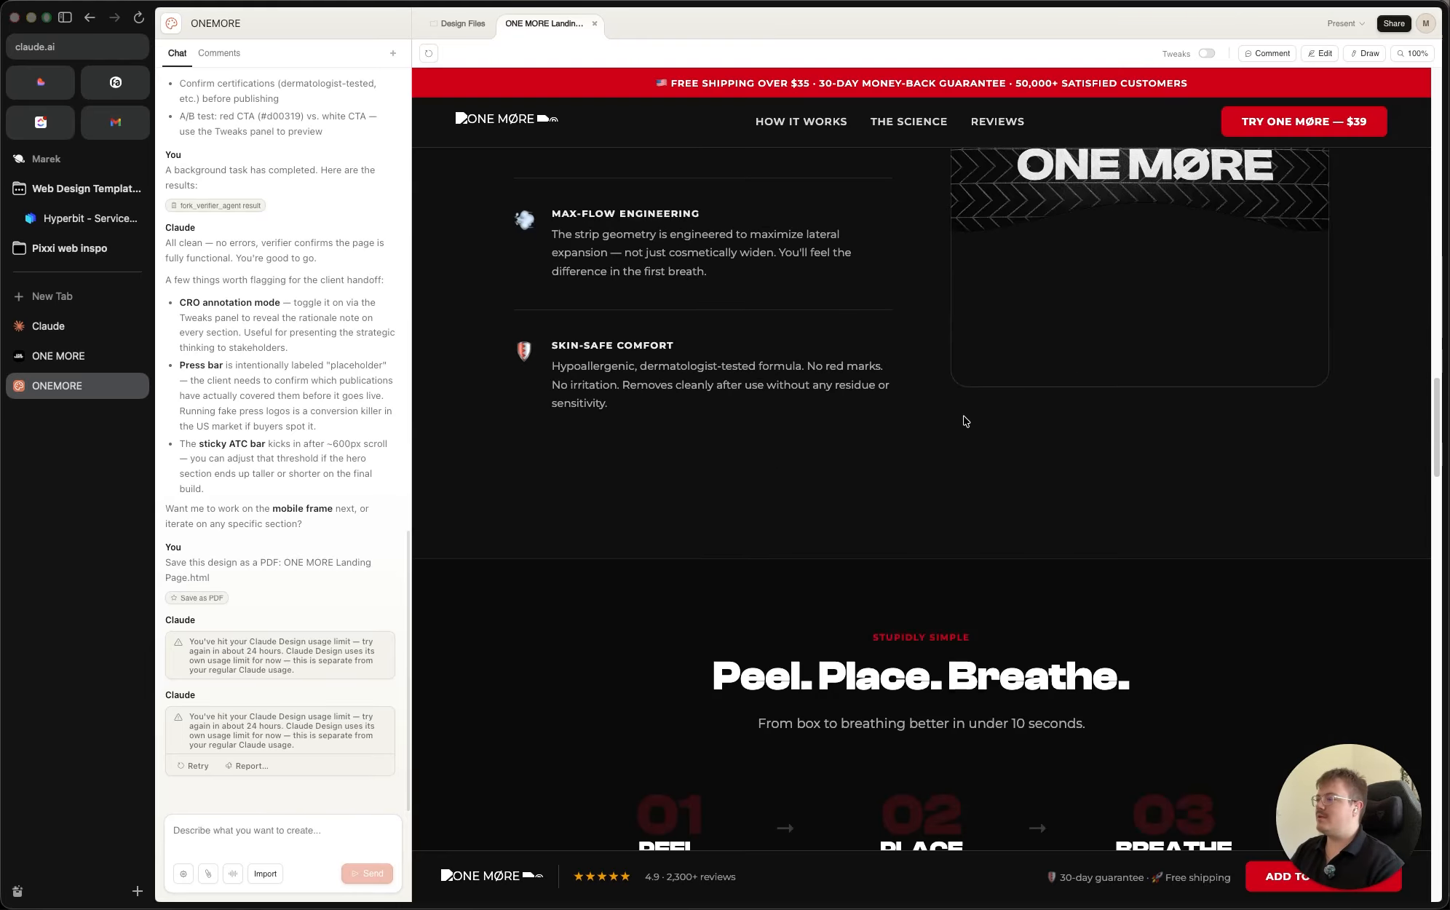
pyautogui.moveTo(700, 336); pyautogui.dragTo(1175, 352)
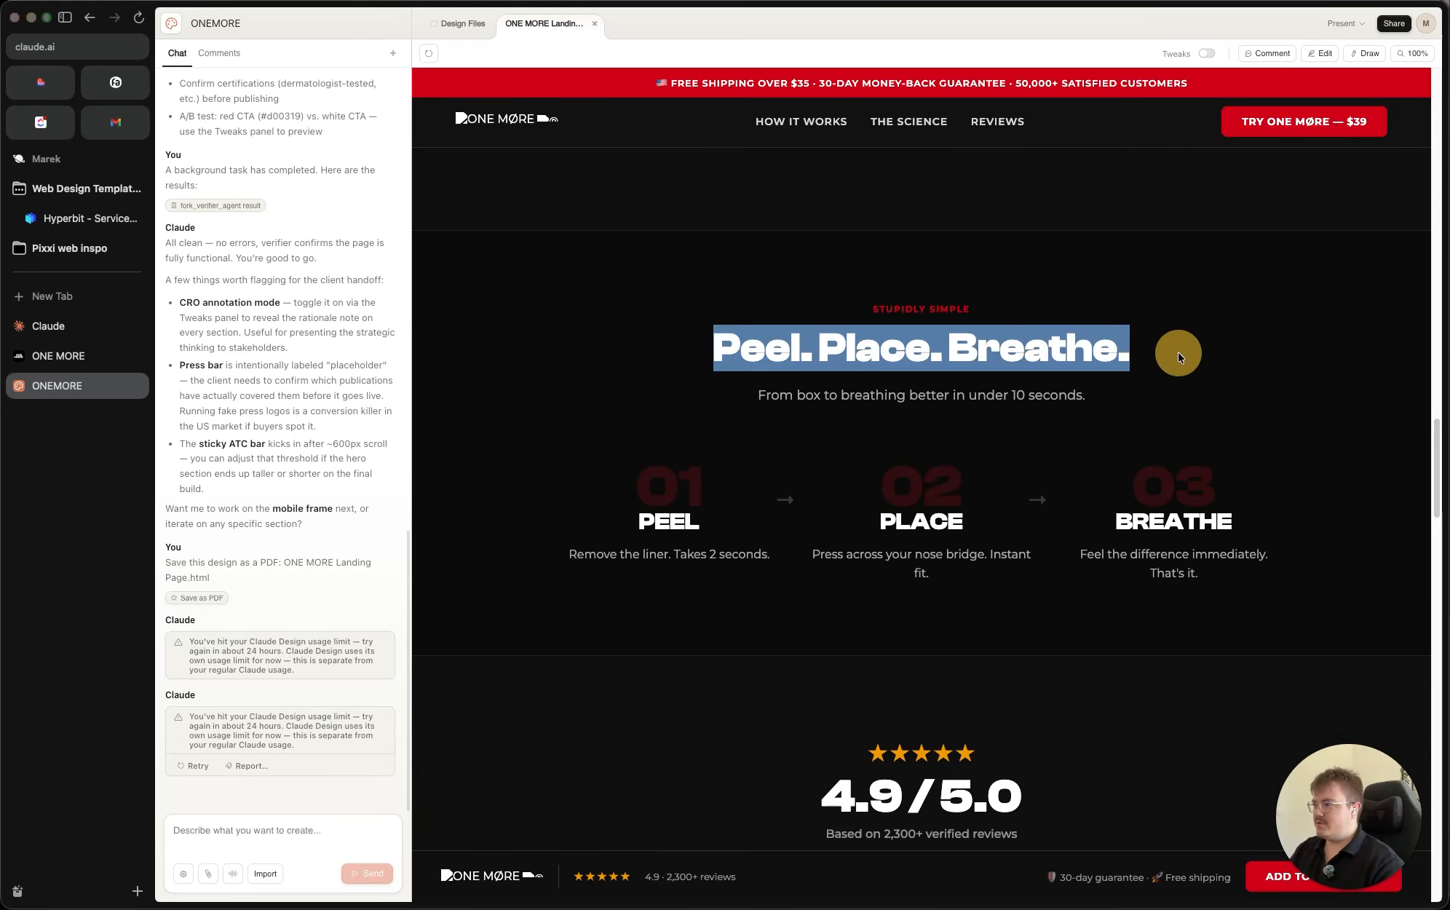
pyautogui.click(768, 380)
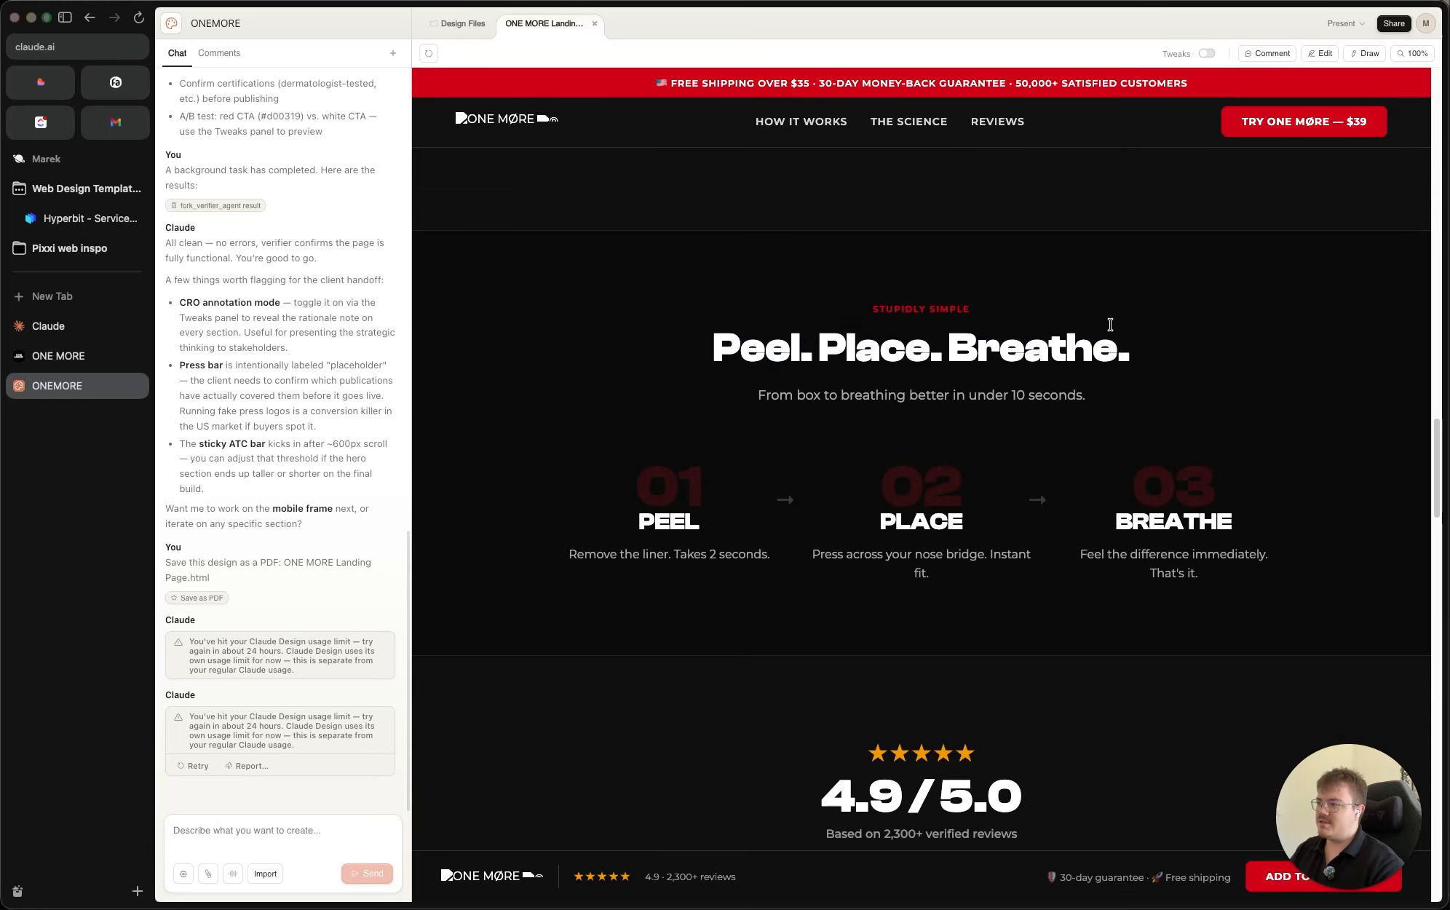
pyautogui.moveTo(878, 304); pyautogui.dragTo(1118, 362)
pyautogui.click(1296, 576)
pyautogui.click(689, 314)
pyautogui.click(1172, 364)
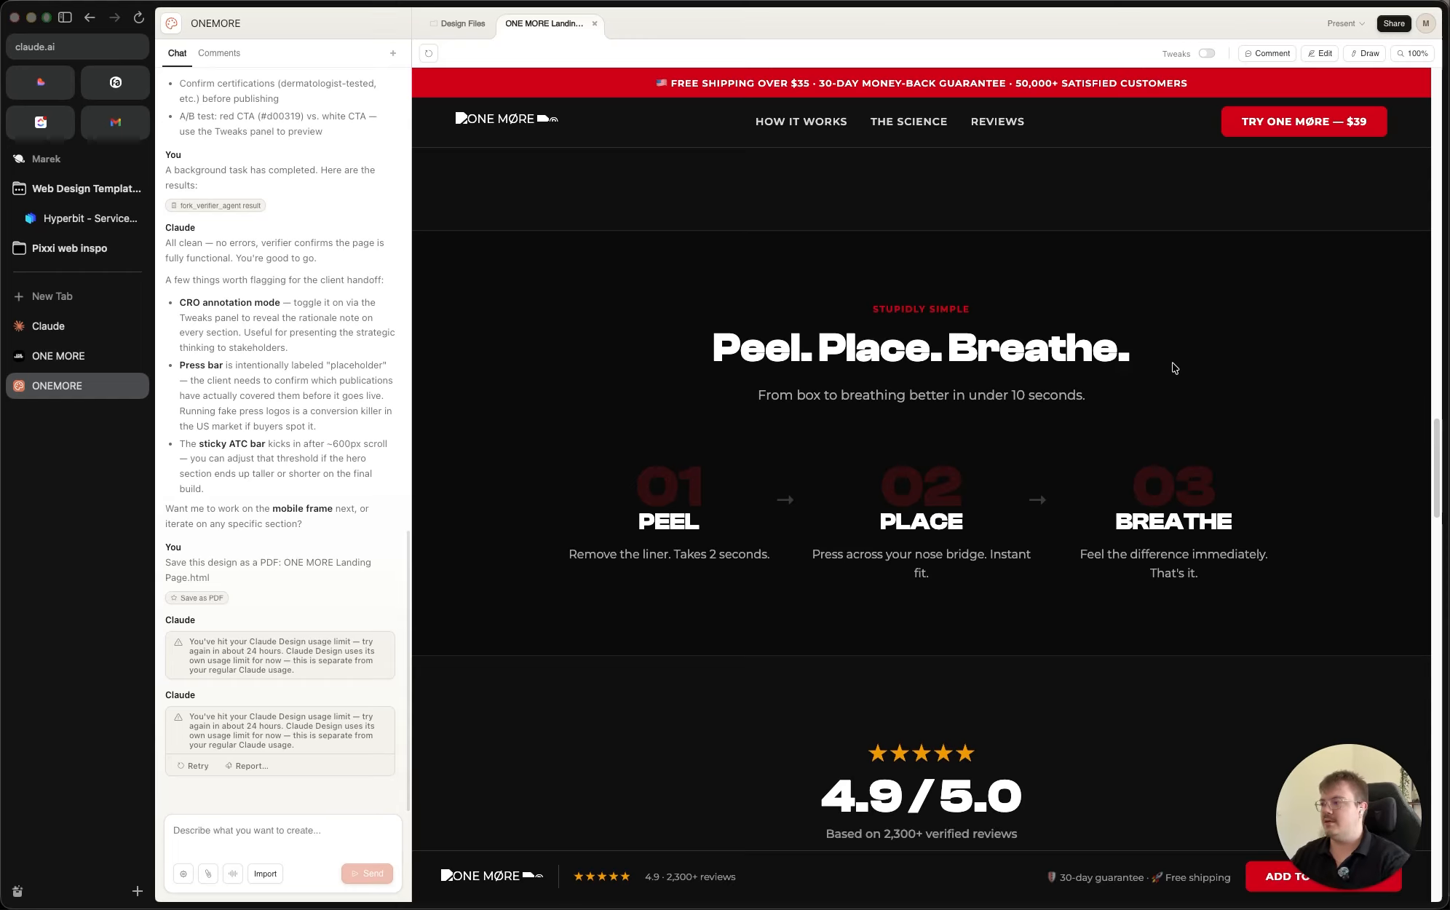
# Step: Read through the three numbered usage steps, Peel, Place and Breathe, and their descriptions
pyautogui.moveTo(641, 538); pyautogui.dragTo(695, 518)
pyautogui.click(642, 537)
pyautogui.moveTo(879, 535); pyautogui.dragTo(950, 529)
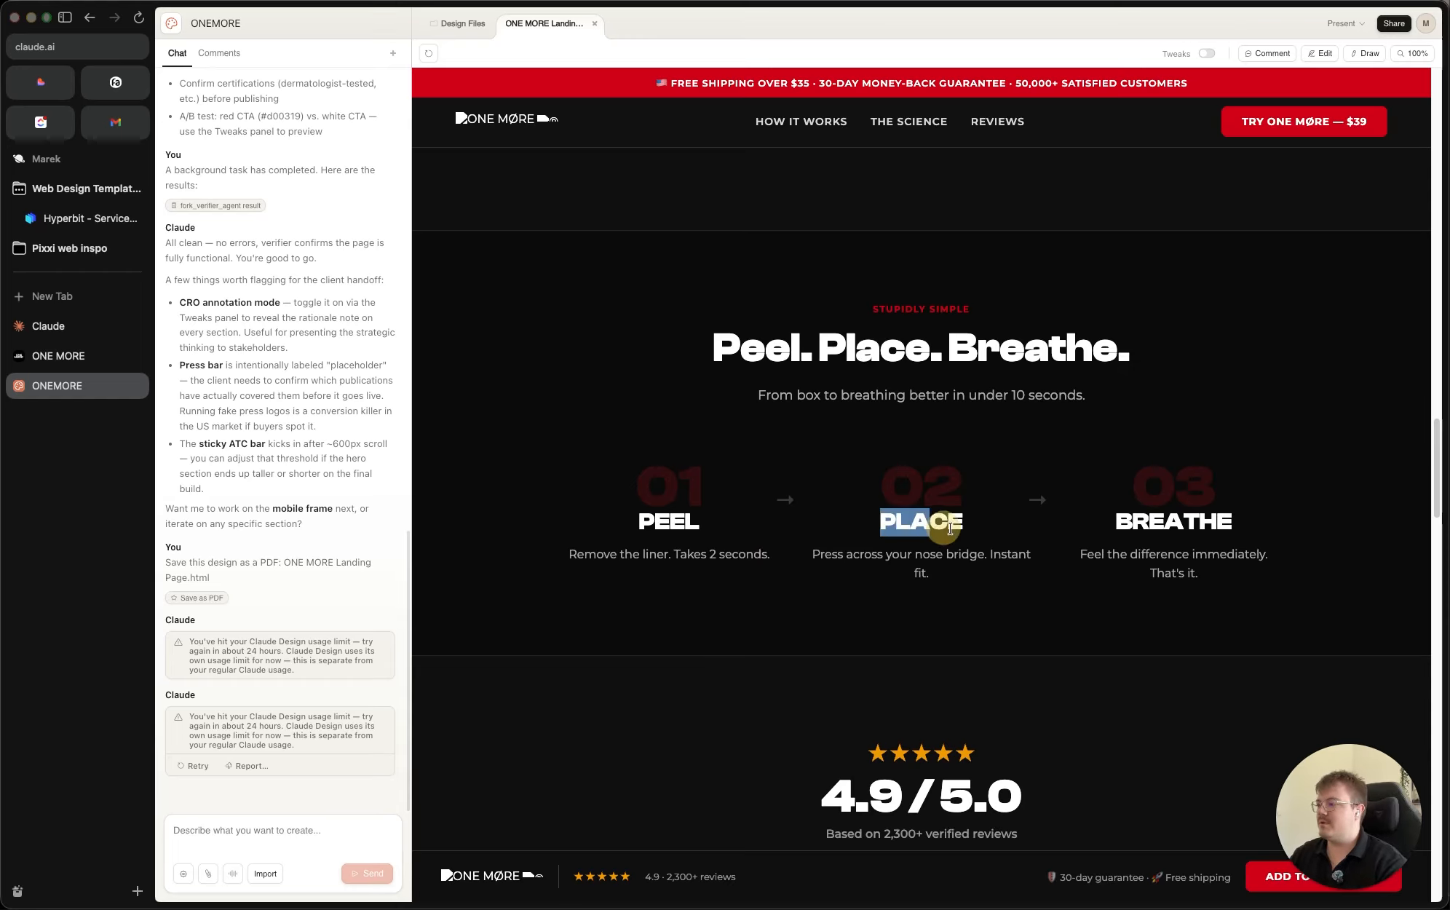
pyautogui.moveTo(1116, 537); pyautogui.dragTo(1285, 556)
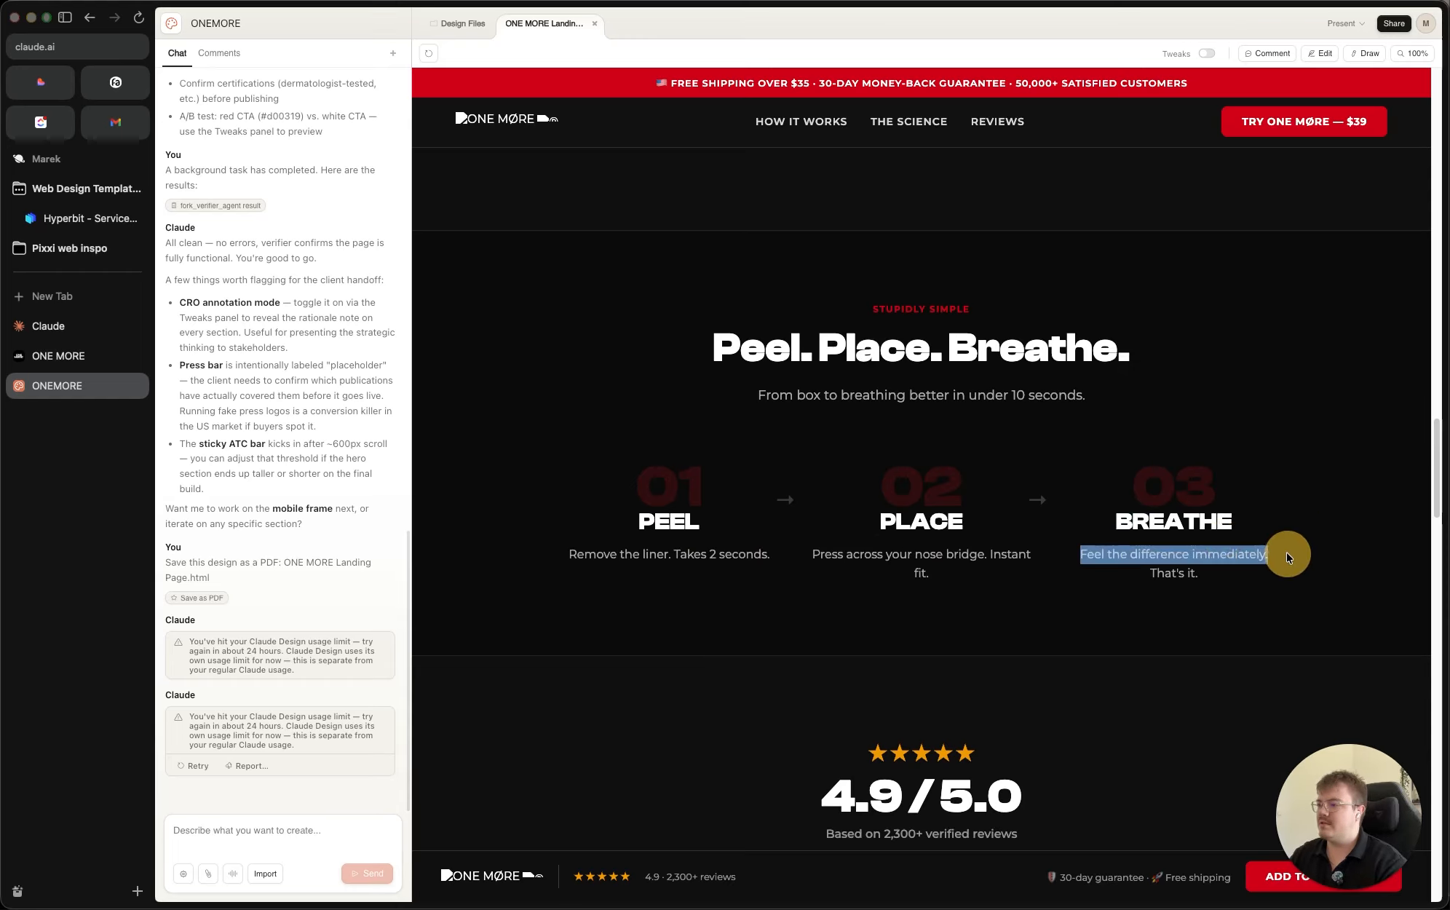
pyautogui.moveTo(1119, 510); pyautogui.dragTo(1173, 545)
pyautogui.click(1103, 520)
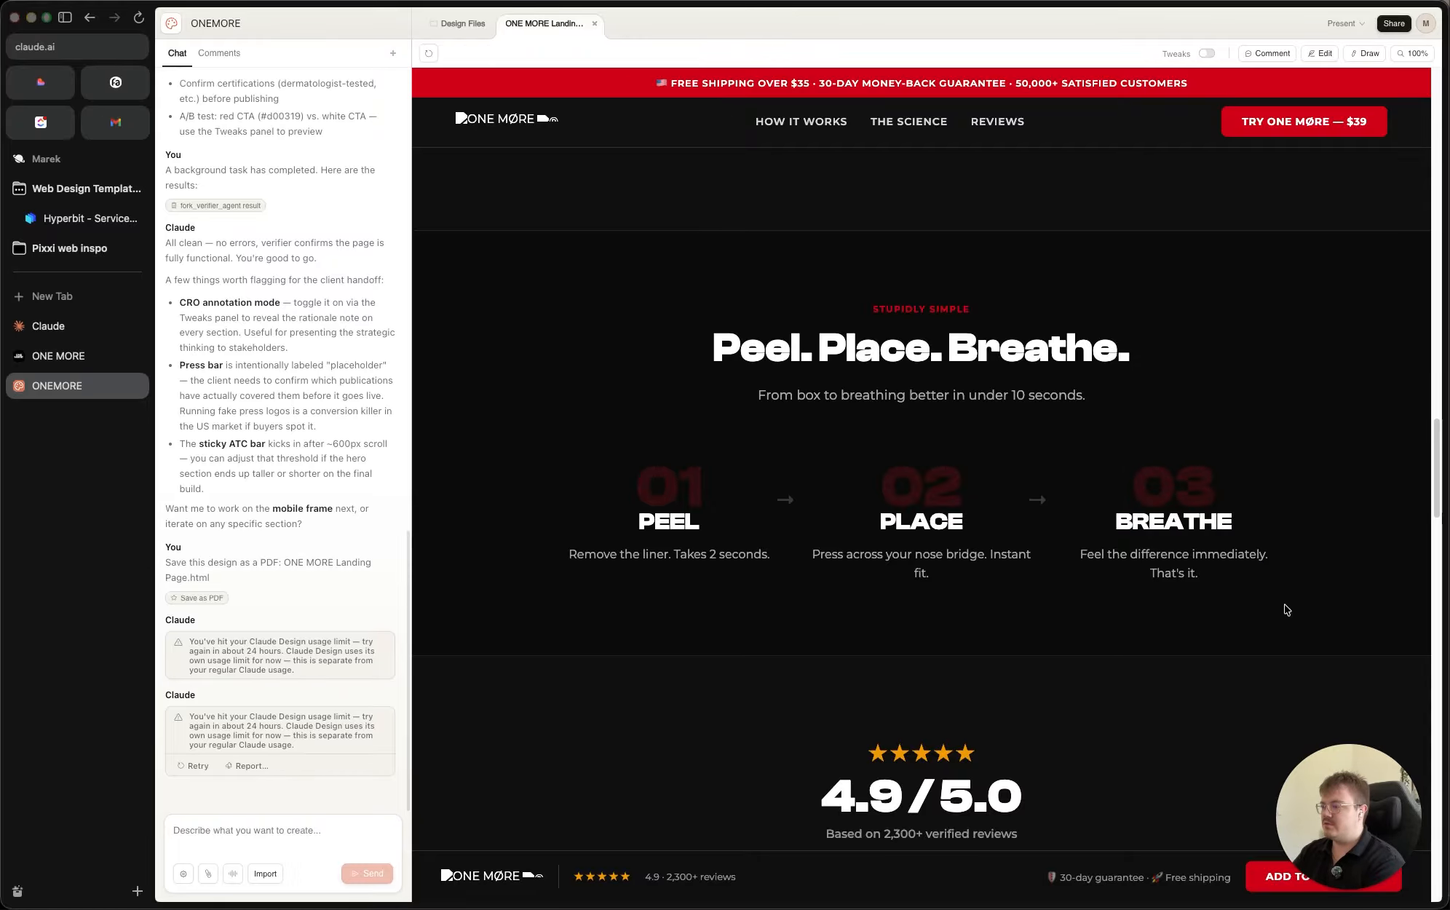
# Step: Examine the overall rating block and the customer testimonials in the reviews section
pyautogui.scroll(-6, 1137, 486)
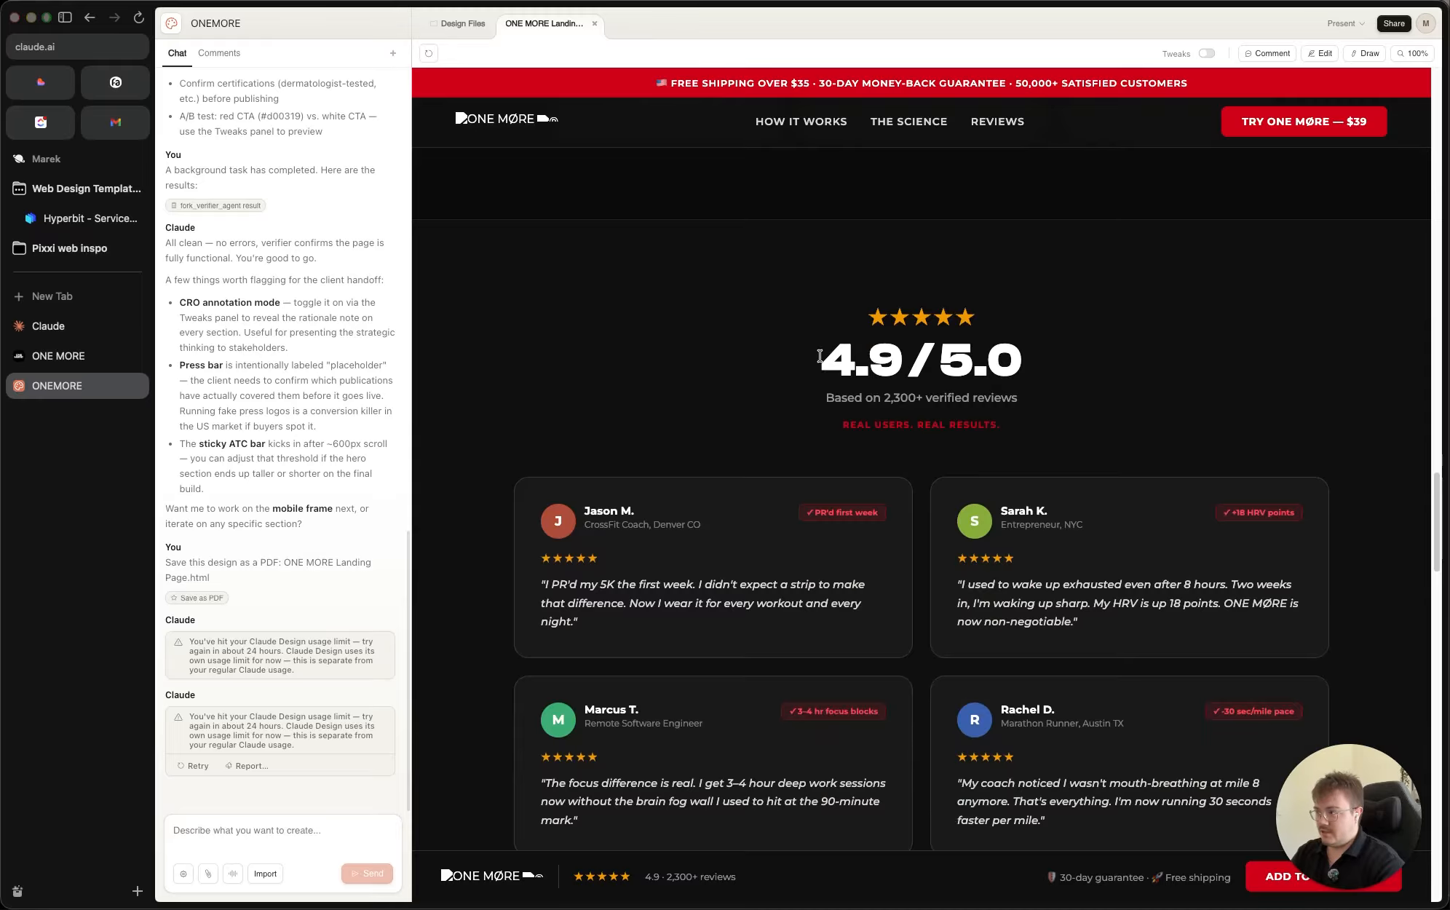
pyautogui.moveTo(1039, 405); pyautogui.dragTo(739, 351)
pyautogui.click(740, 353)
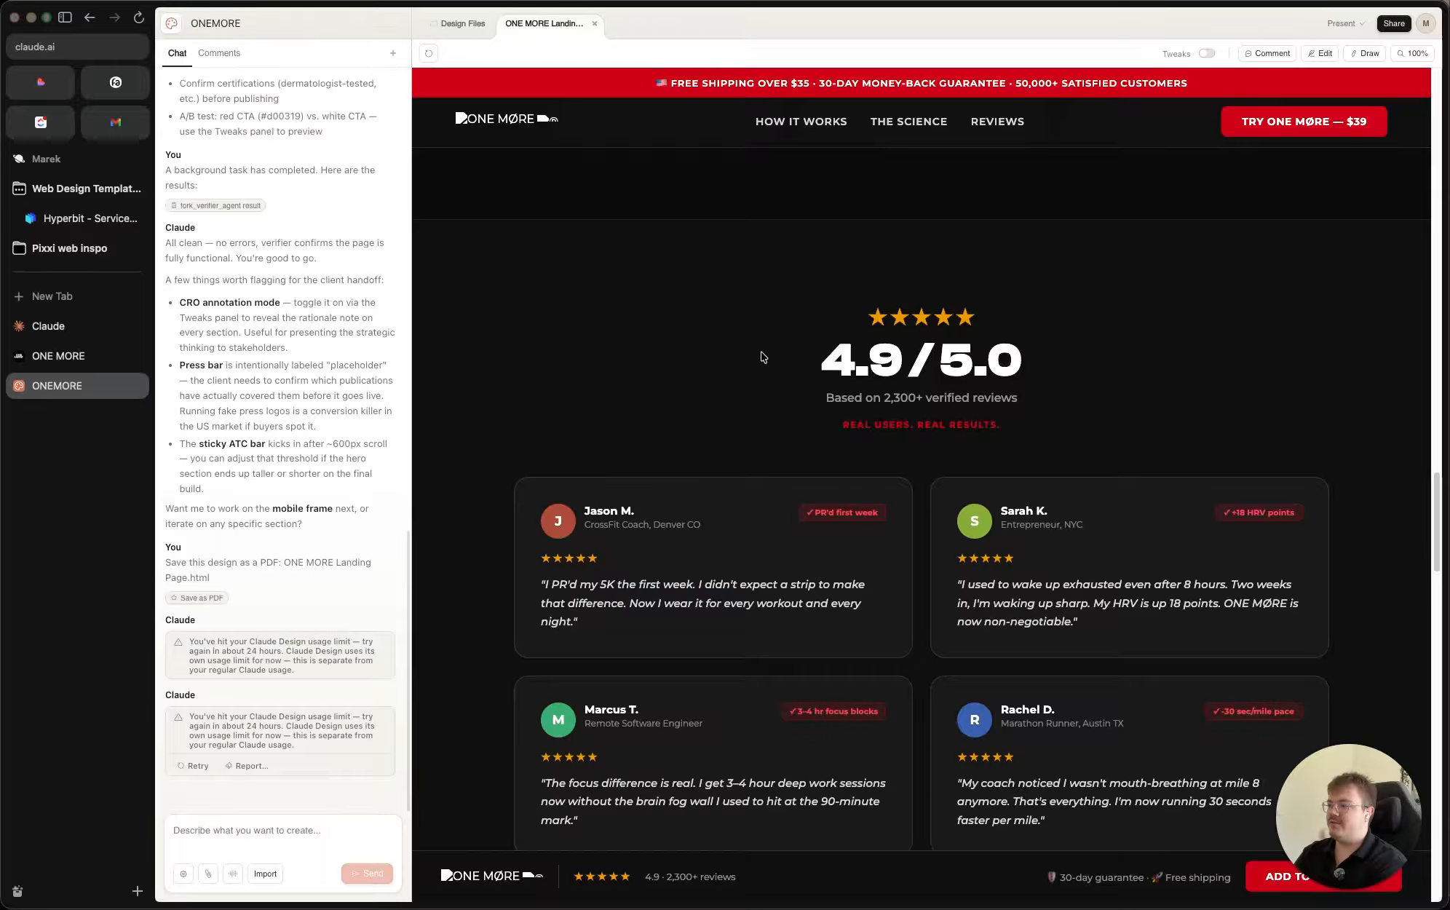
pyautogui.moveTo(762, 357)
pyautogui.mouseDown()
pyautogui.moveTo(1045, 397)
pyautogui.moveTo(776, 356)
pyautogui.mouseUp()
pyautogui.click(776, 356)
pyautogui.scroll(-3, 776, 353)
pyautogui.scroll(2, 774, 348)
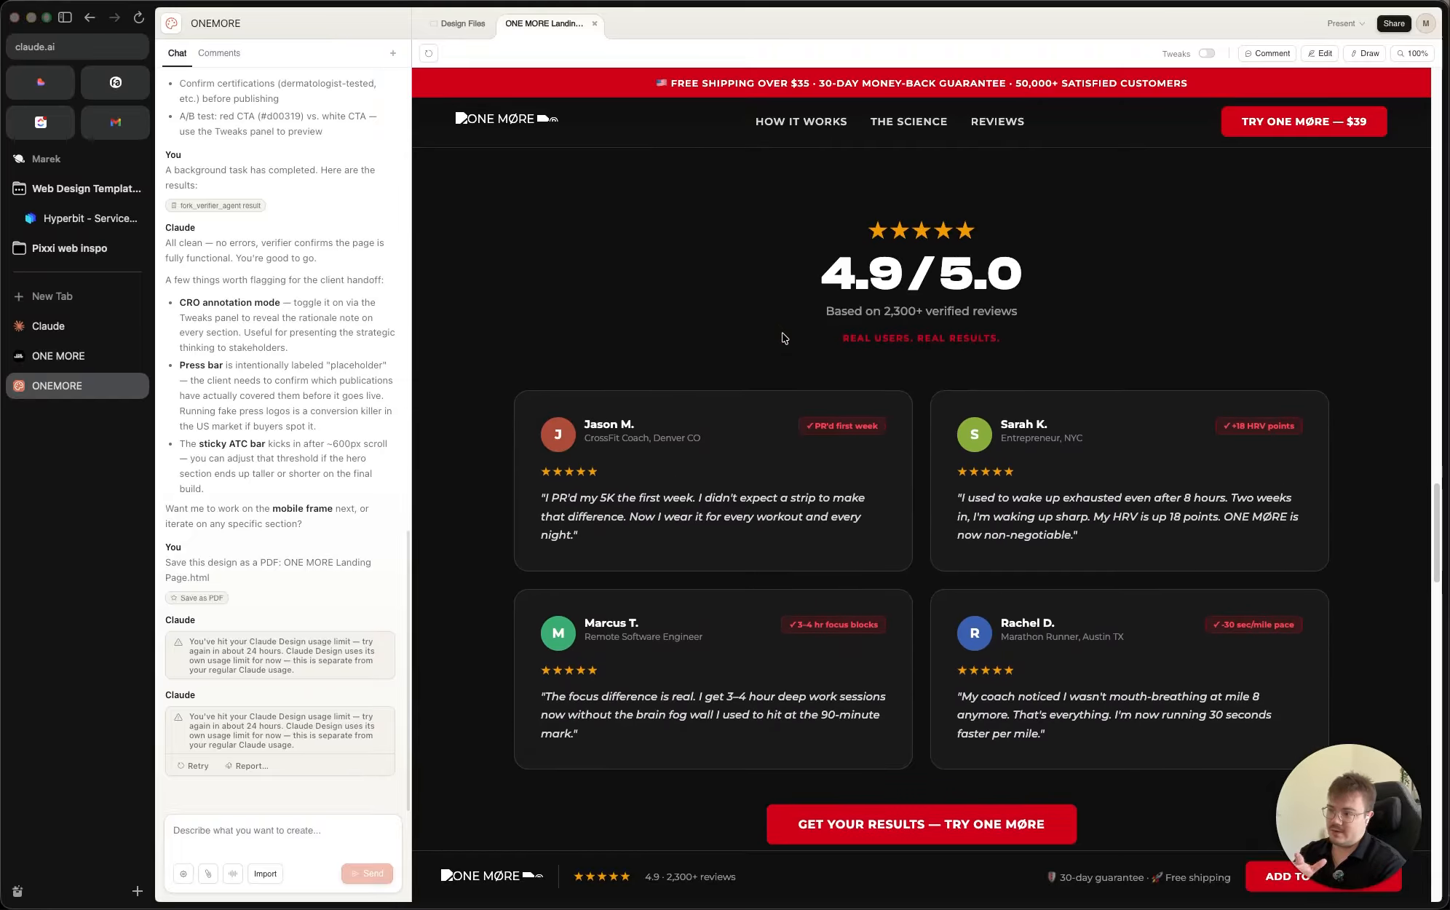
pyautogui.moveTo(831, 264)
pyautogui.mouseDown()
pyautogui.moveTo(1028, 286)
pyautogui.moveTo(815, 278)
pyautogui.mouseUp()
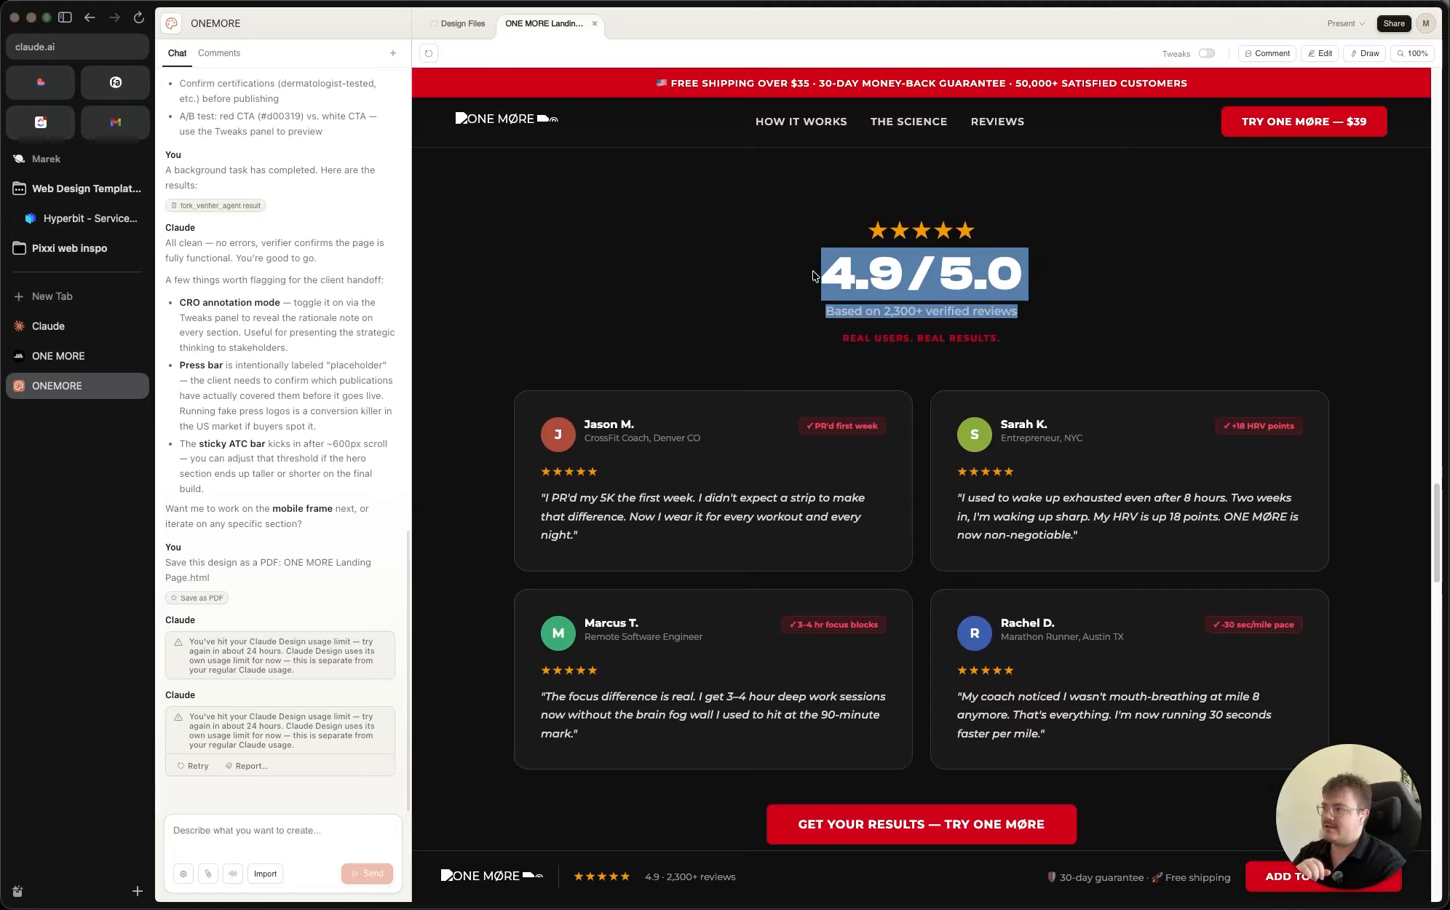
pyautogui.moveTo(741, 249); pyautogui.dragTo(979, 314)
pyautogui.click(880, 309)
pyautogui.moveTo(879, 308); pyautogui.dragTo(999, 314)
pyautogui.click(1018, 319)
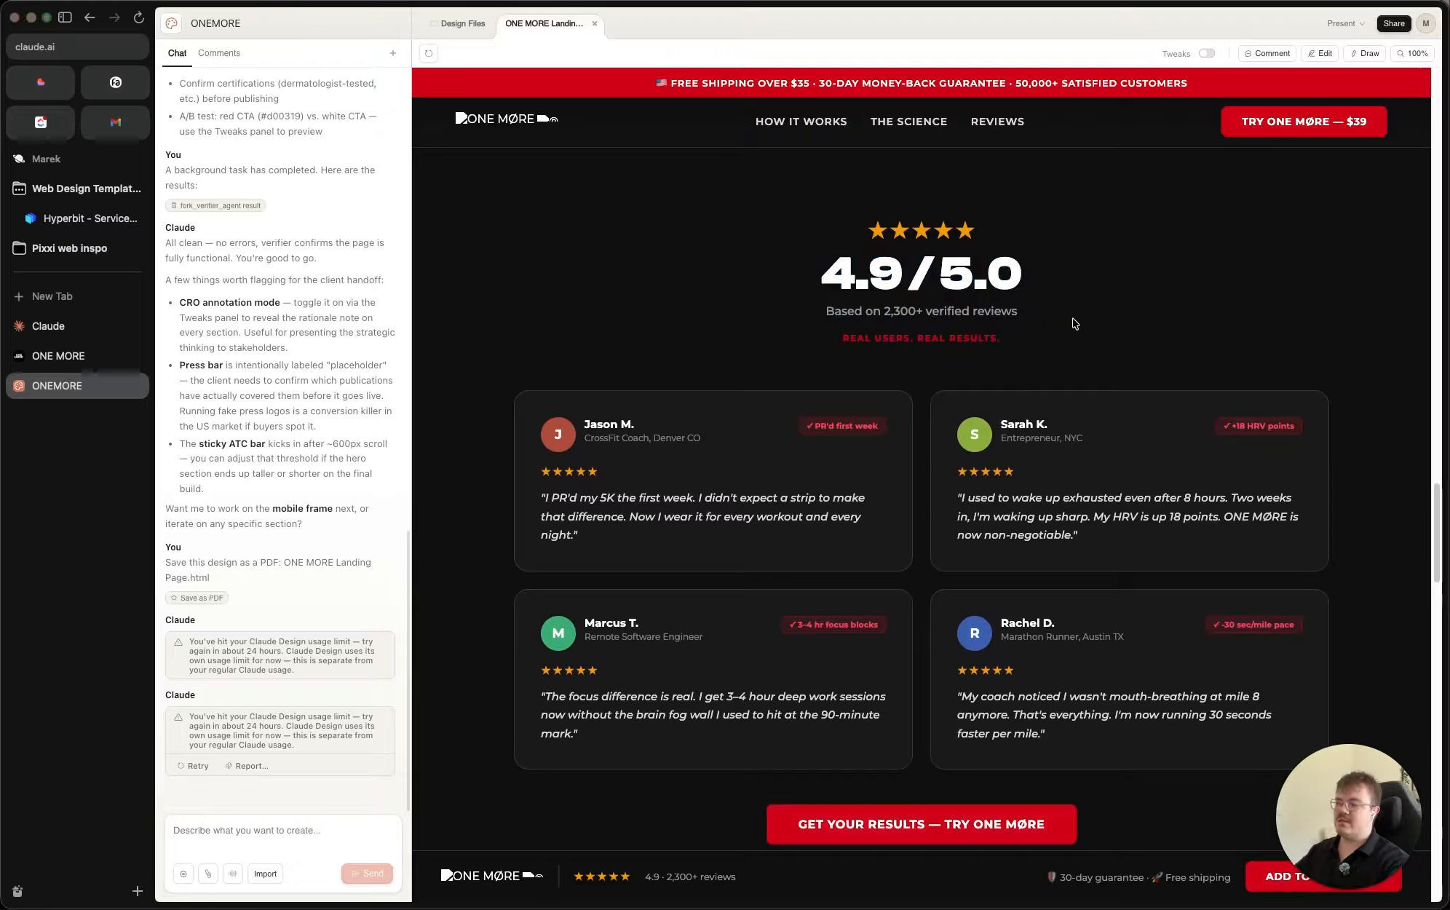
# Step: Examine the "US vs. Them" feature comparison table
pyautogui.scroll(-10, 1068, 322)
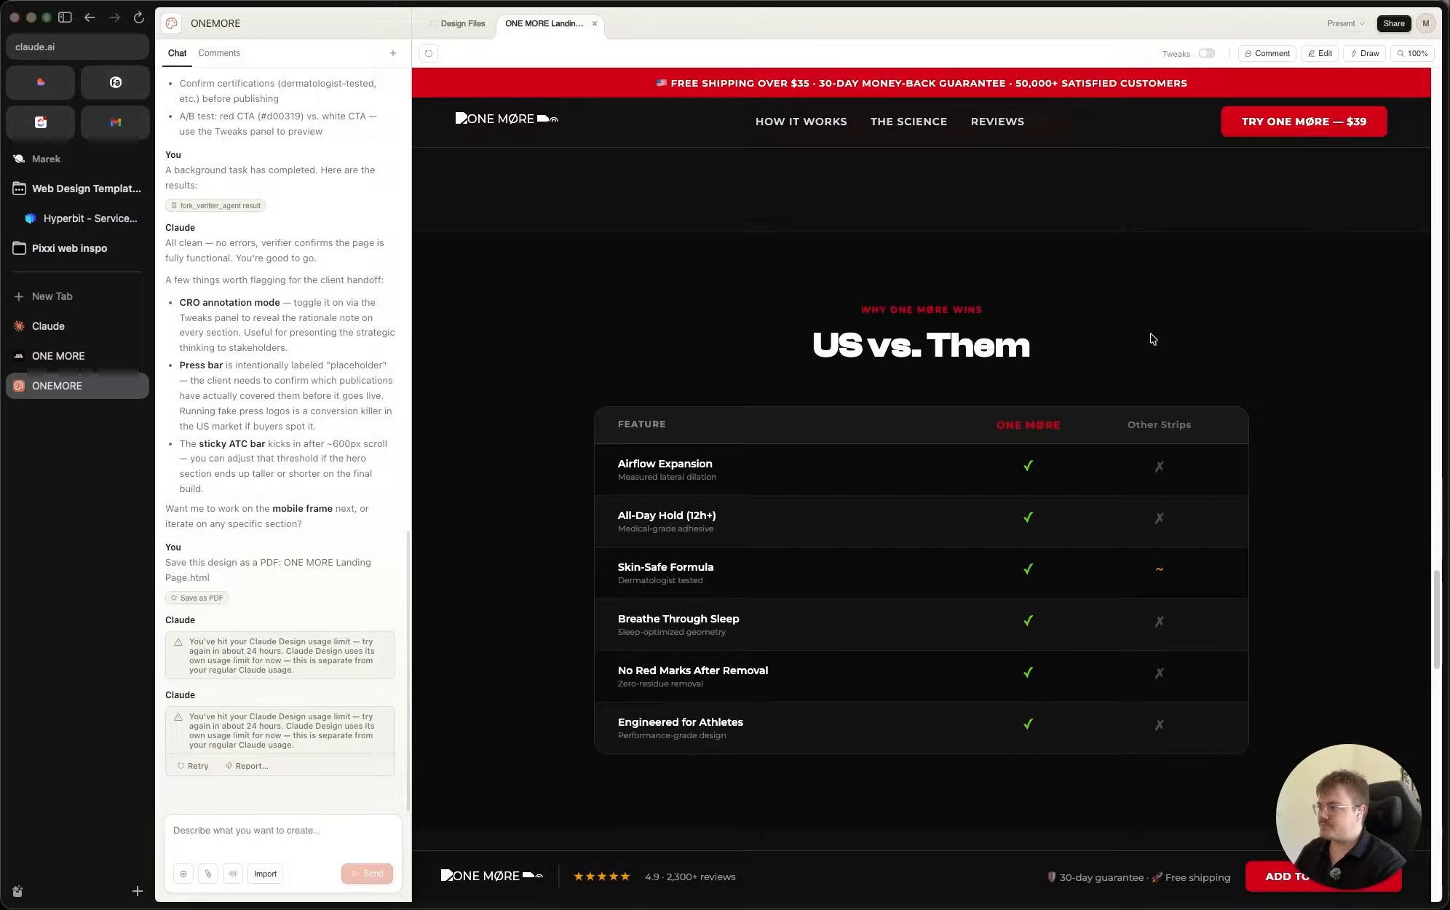
pyautogui.scroll(-1, 1151, 338)
pyautogui.scroll(-1, 1150, 336)
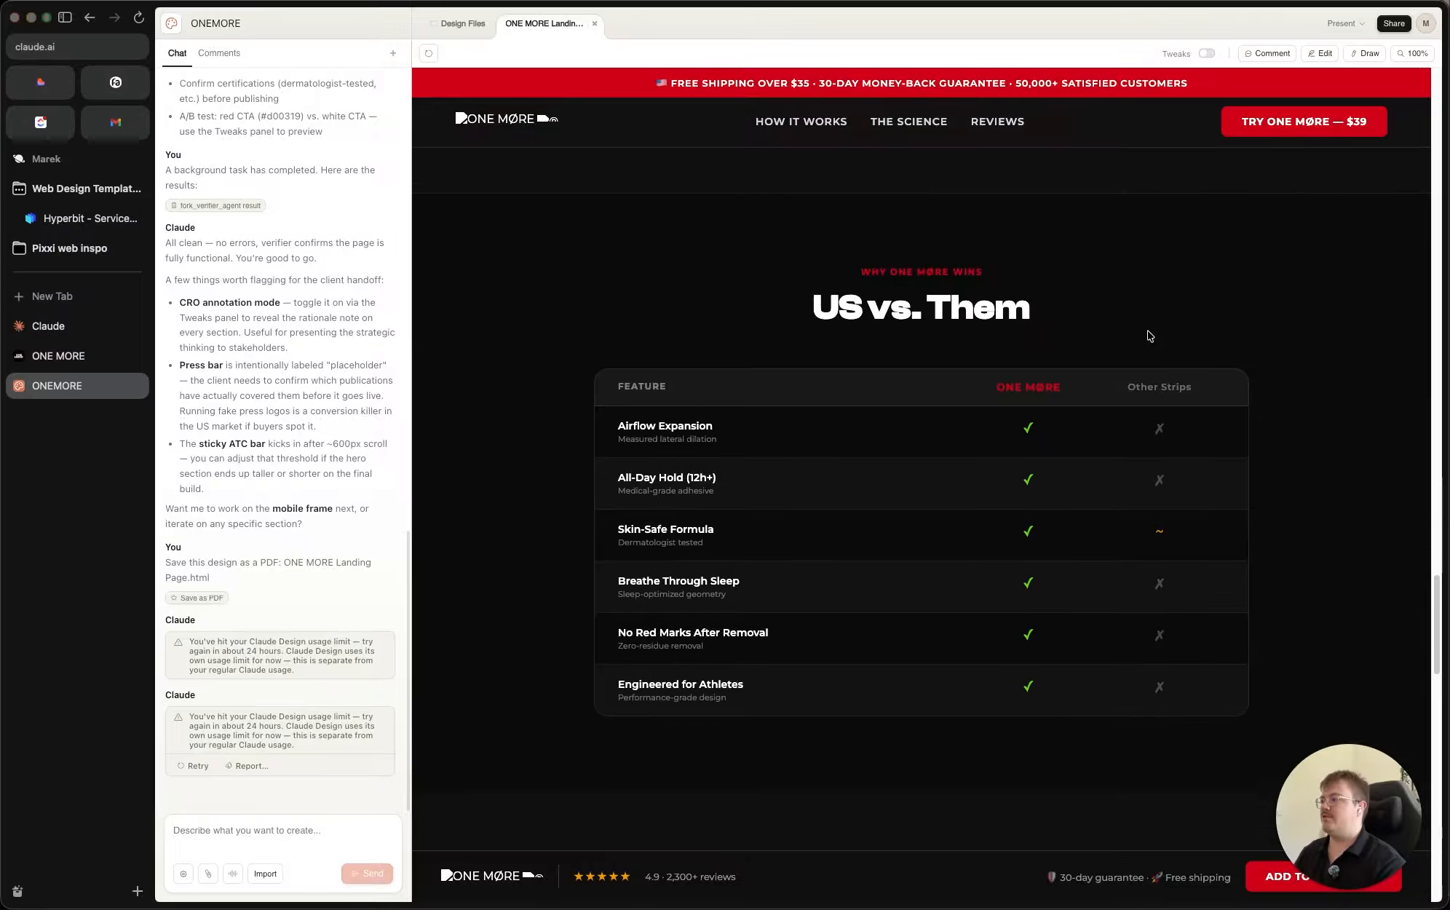
pyautogui.moveTo(611, 405); pyautogui.dragTo(1107, 759)
pyautogui.click(1109, 757)
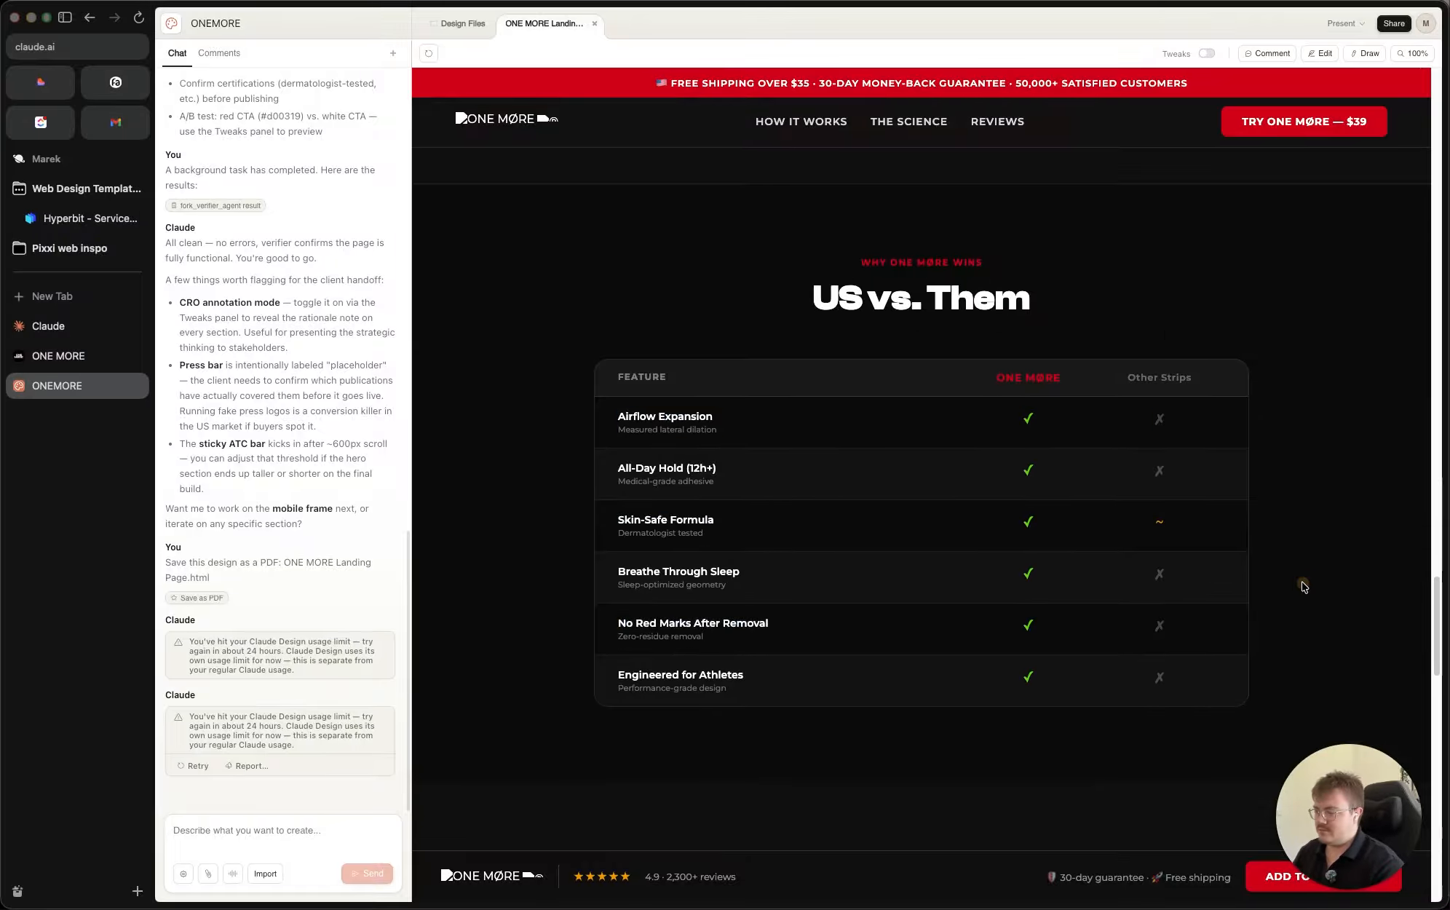
# Step: Check the individual feature rows of the comparison table, from Airflow Expansion to Engineered for Athletes
pyautogui.moveTo(1279, 685); pyautogui.dragTo(549, 386)
pyautogui.click(550, 387)
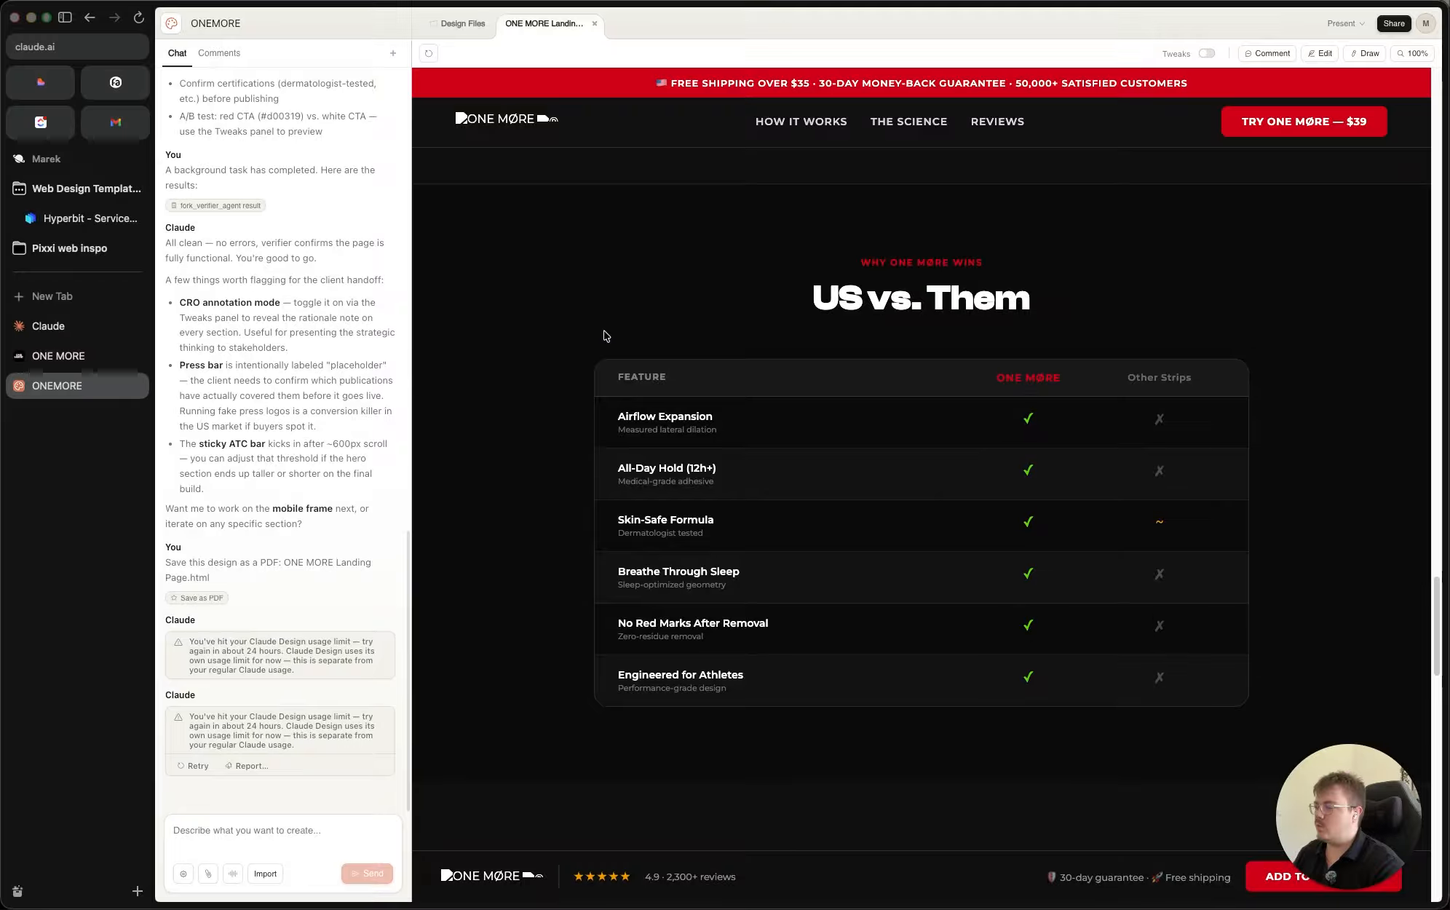
pyautogui.scroll(-7, 604, 334)
pyautogui.scroll(5, 635, 327)
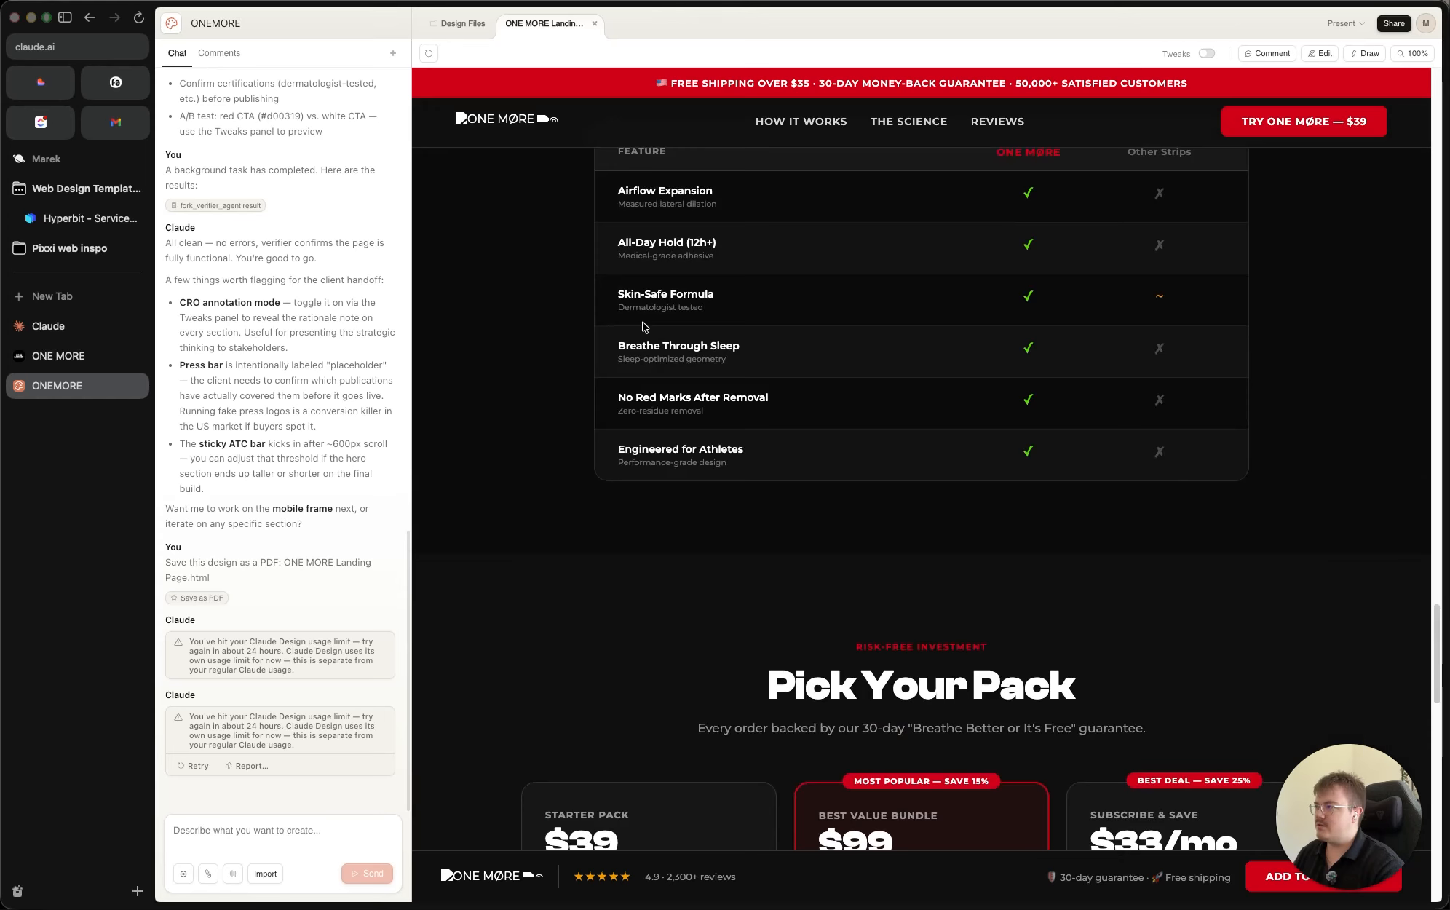
pyautogui.moveTo(611, 217); pyautogui.dragTo(722, 437)
pyautogui.scroll(-4, 699, 408)
pyautogui.click(670, 382)
# Step: Skim the pricing packs, the FAQ and the closing call to action, and return to the hero section
pyautogui.scroll(-5, 764, 440)
pyautogui.scroll(-7, 783, 459)
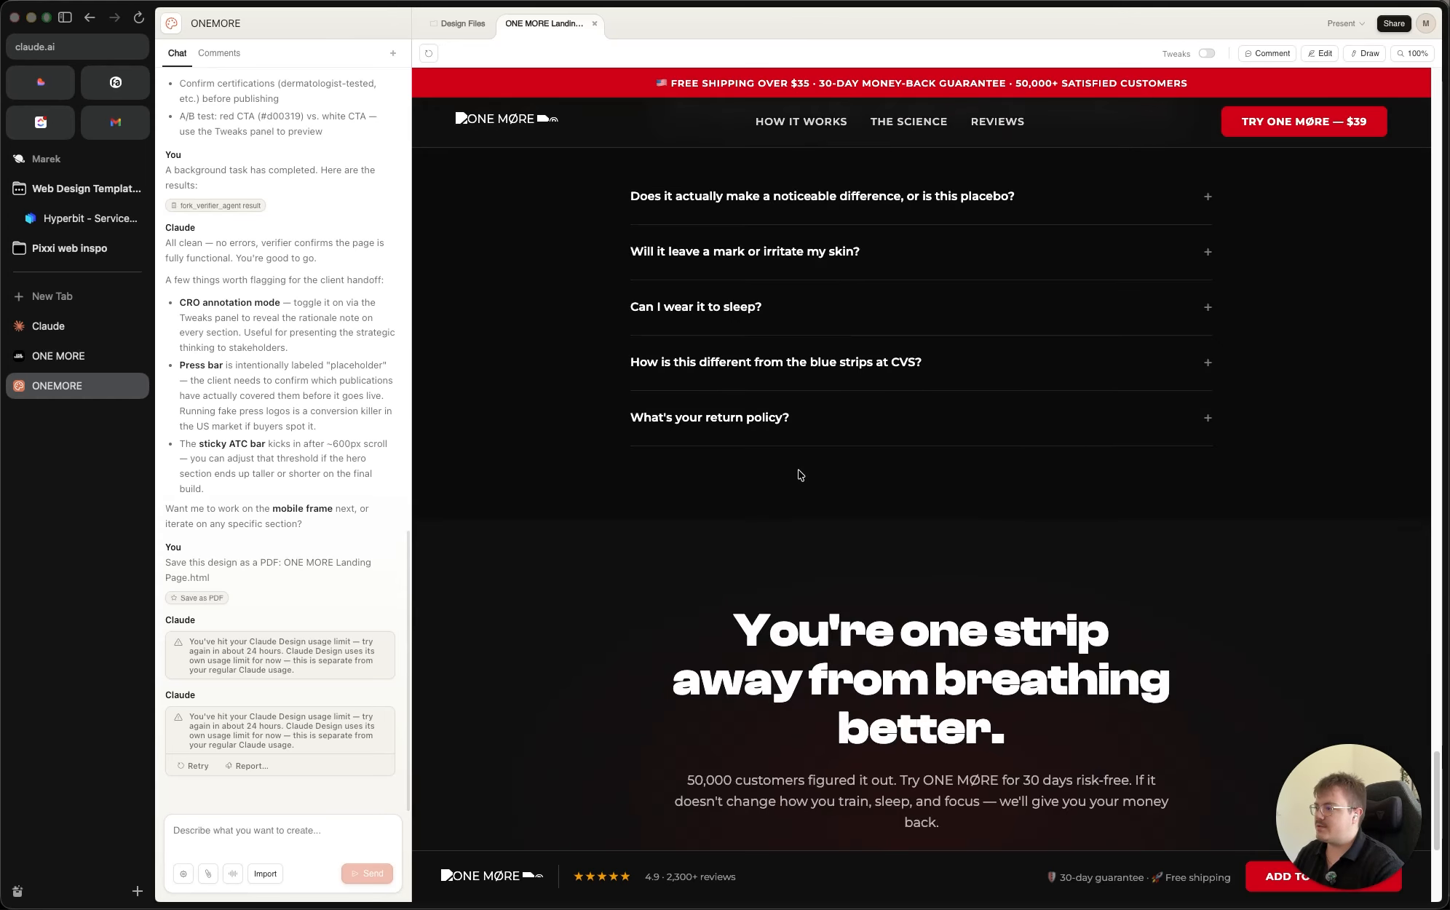
pyautogui.scroll(20, 804, 472)
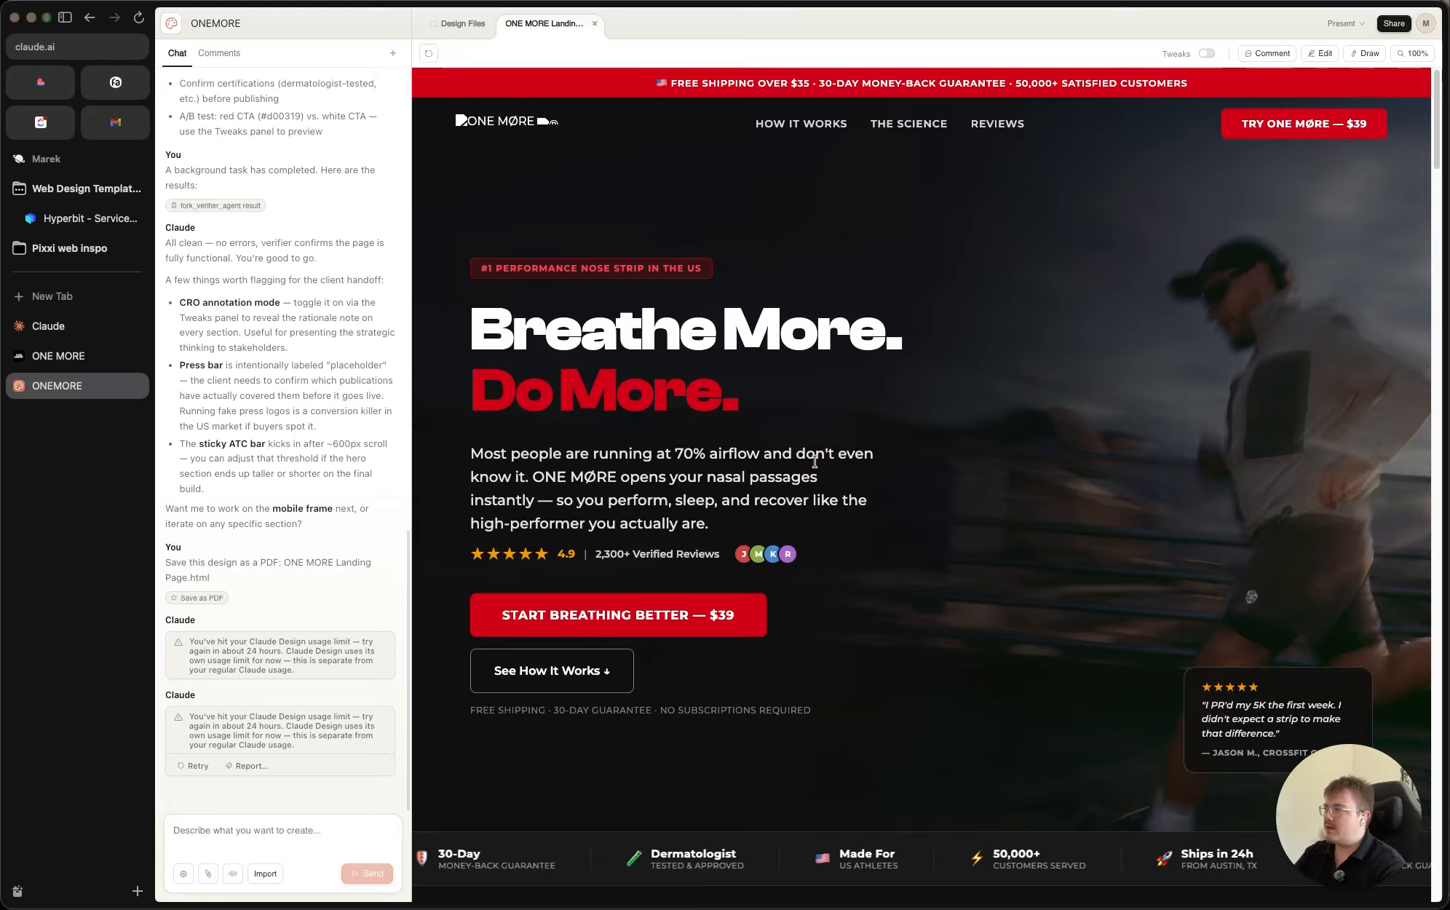
# Step: Review the start of the chat, including the attached files, the build log entries and the network error
pyautogui.scroll(10, 289, 451)
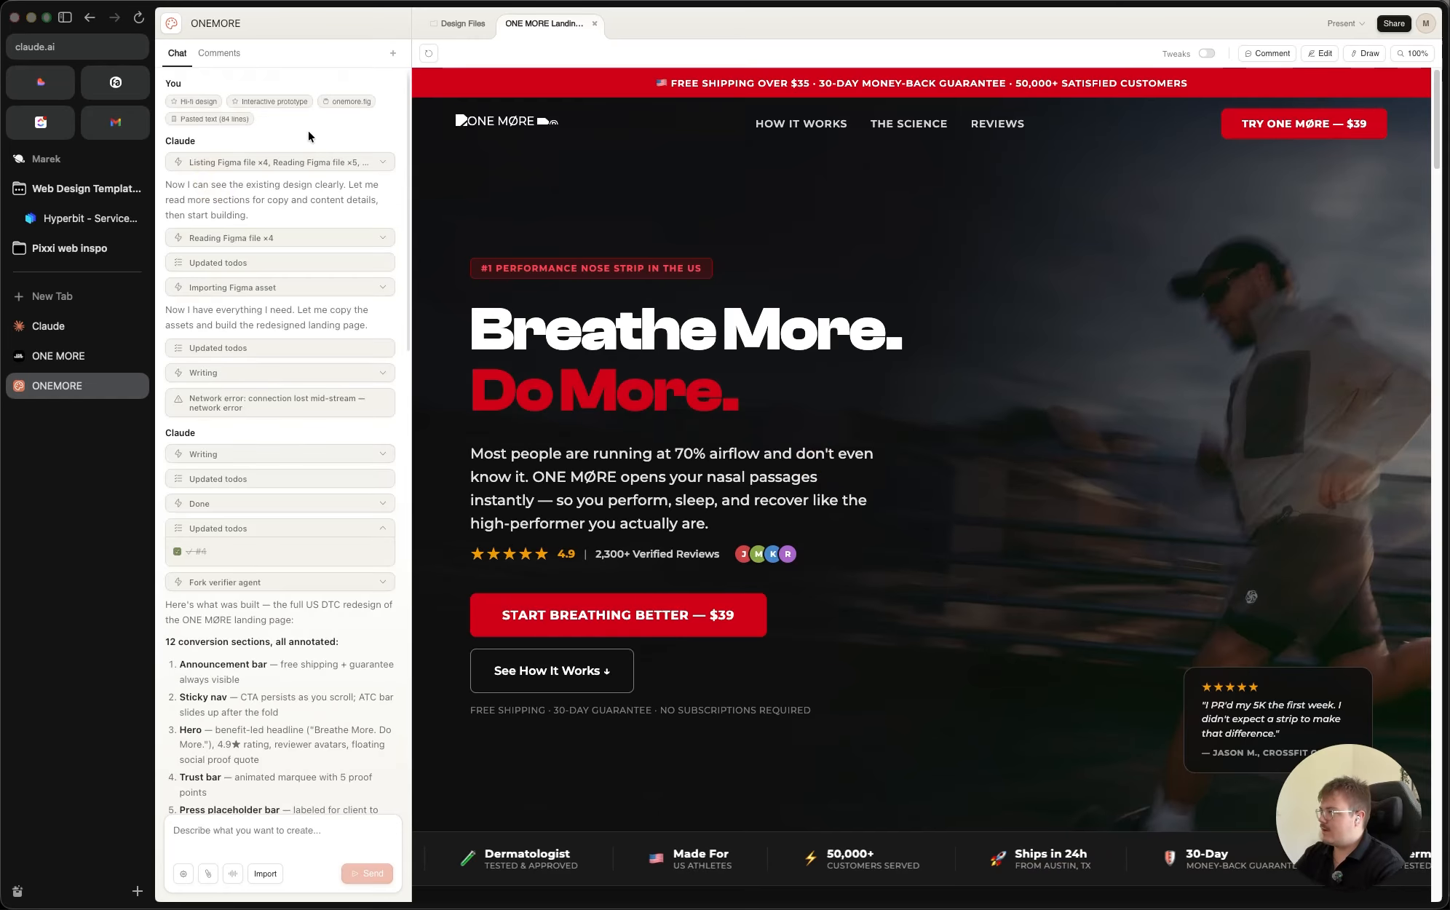
pyautogui.moveTo(332, 102); pyautogui.dragTo(386, 112)
pyautogui.click(388, 114)
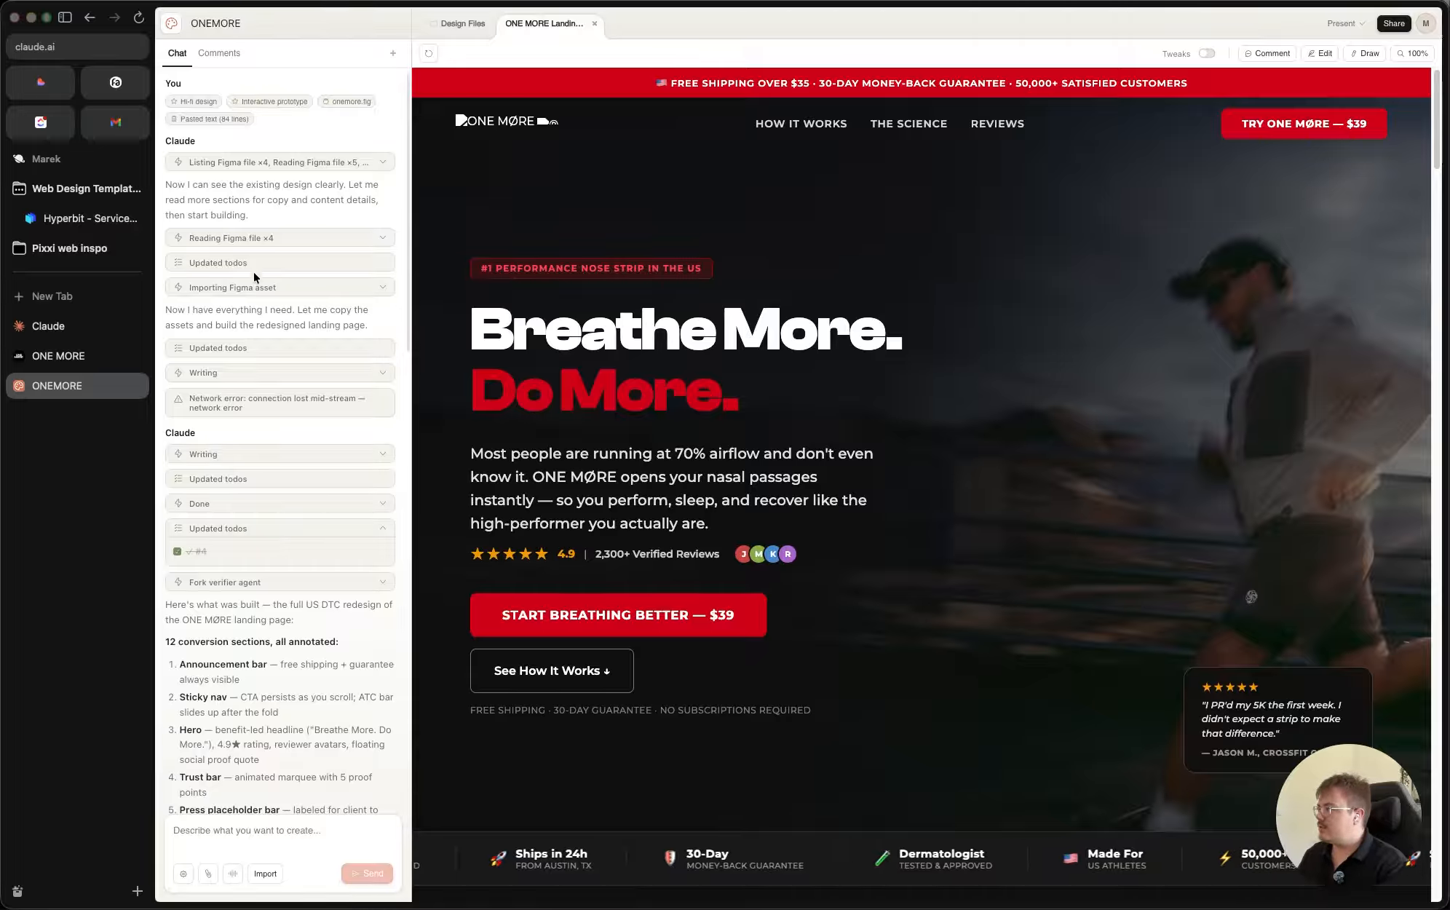
pyautogui.scroll(-1, 263, 374)
pyautogui.scroll(1, 262, 393)
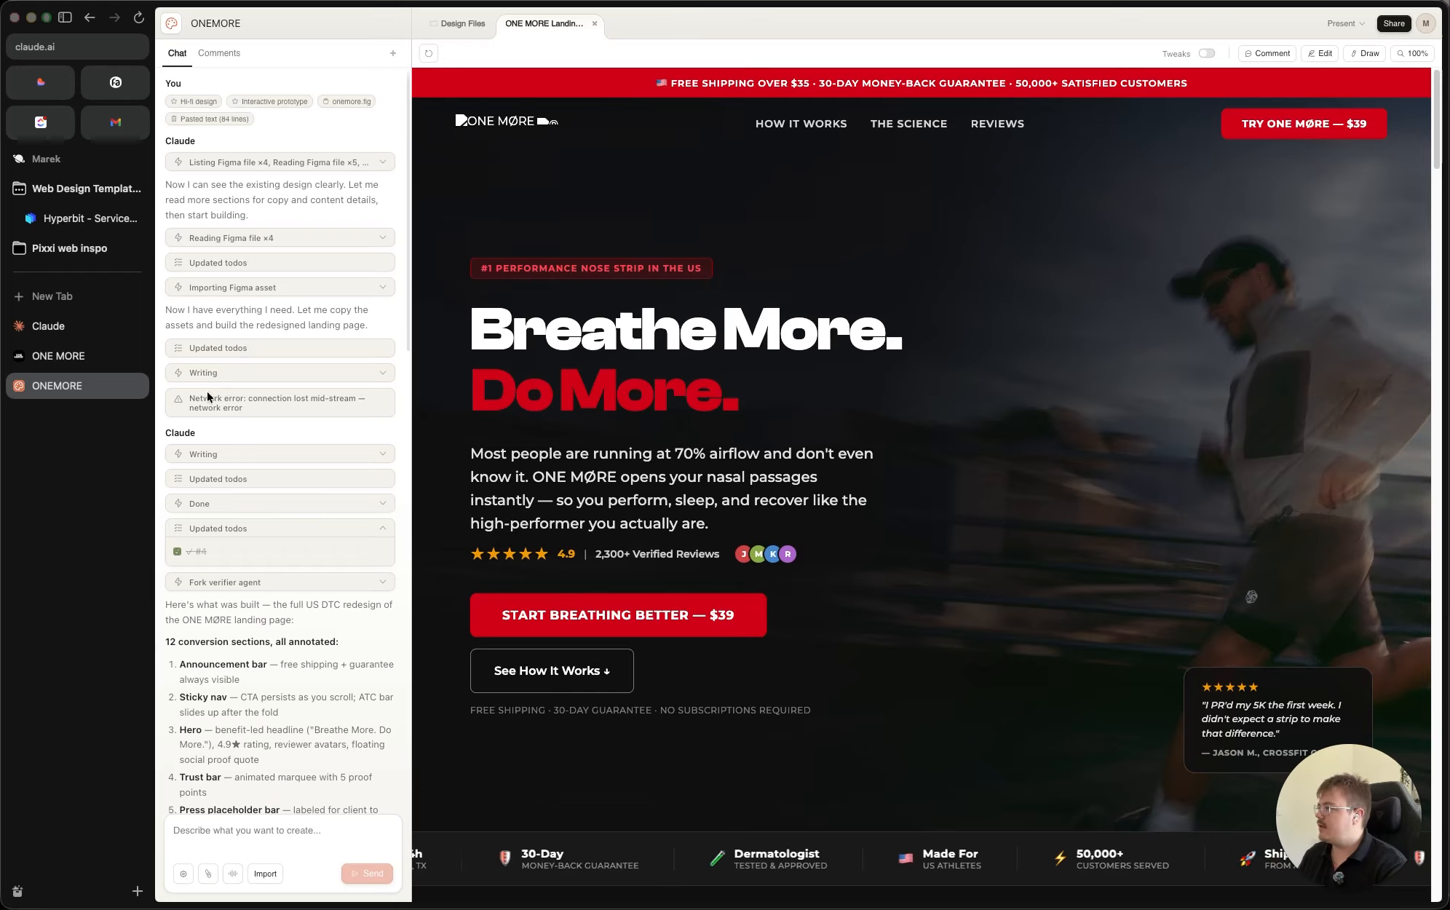
pyautogui.moveTo(190, 400); pyautogui.dragTo(267, 418)
pyautogui.click(276, 428)
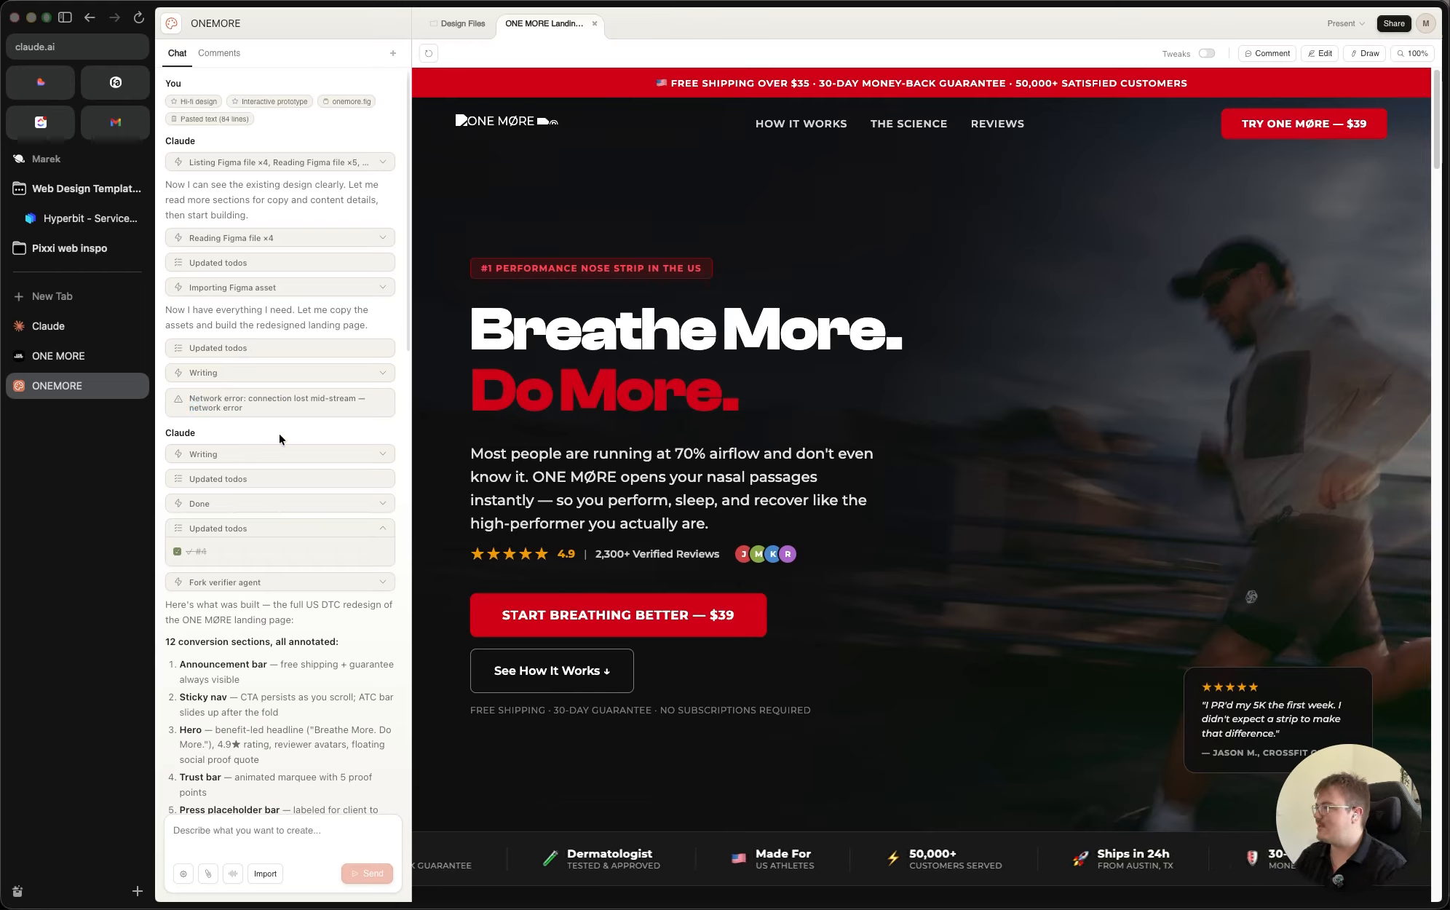
# Step: Read Claude's summary of the 12 annotated conversion sections in the chat
pyautogui.scroll(-5, 279, 435)
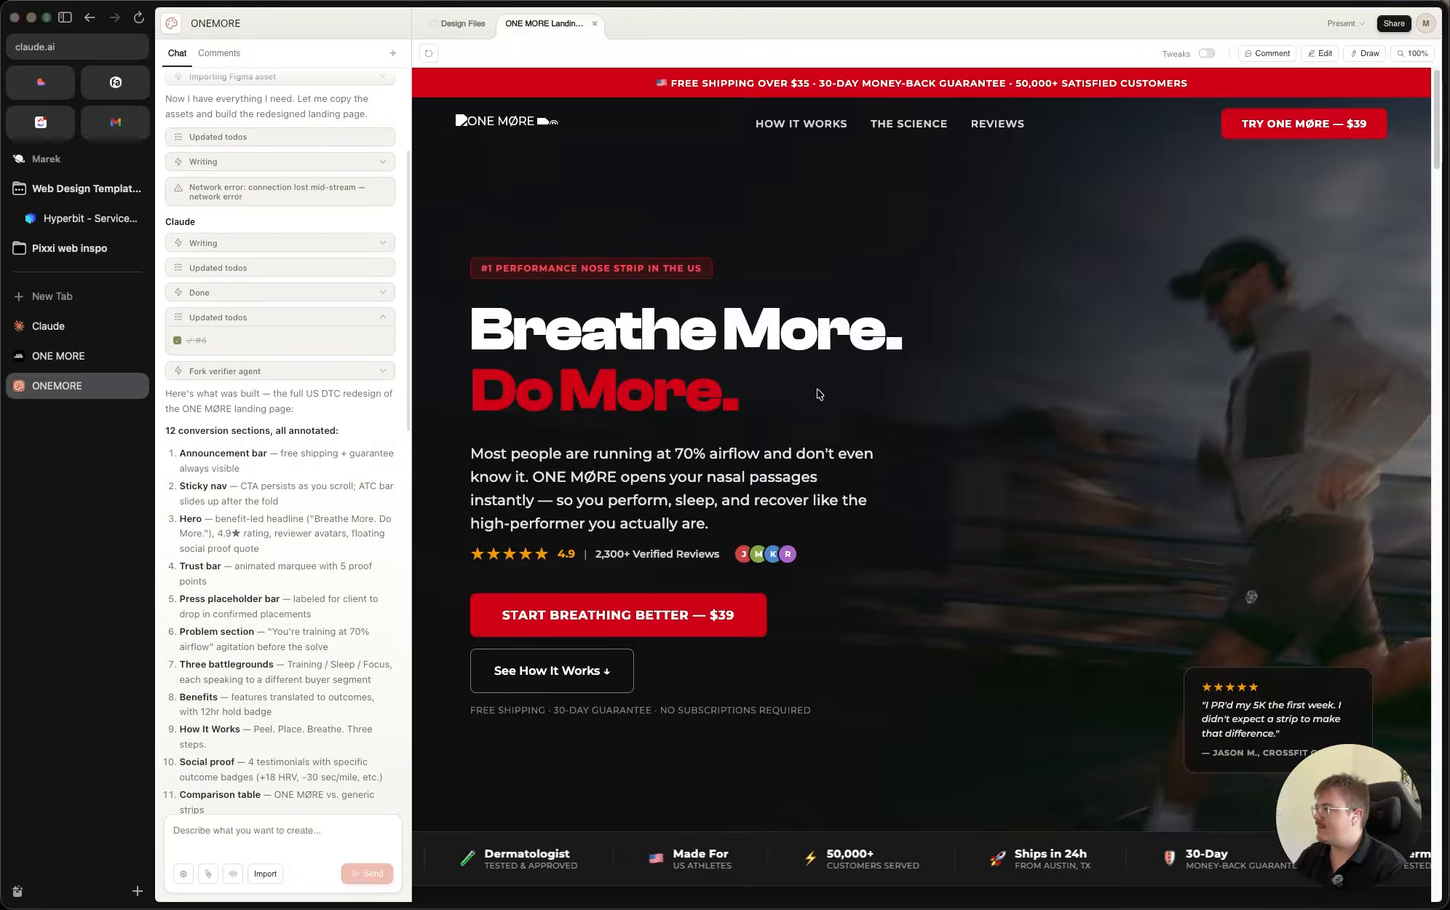
pyautogui.scroll(-1, 247, 445)
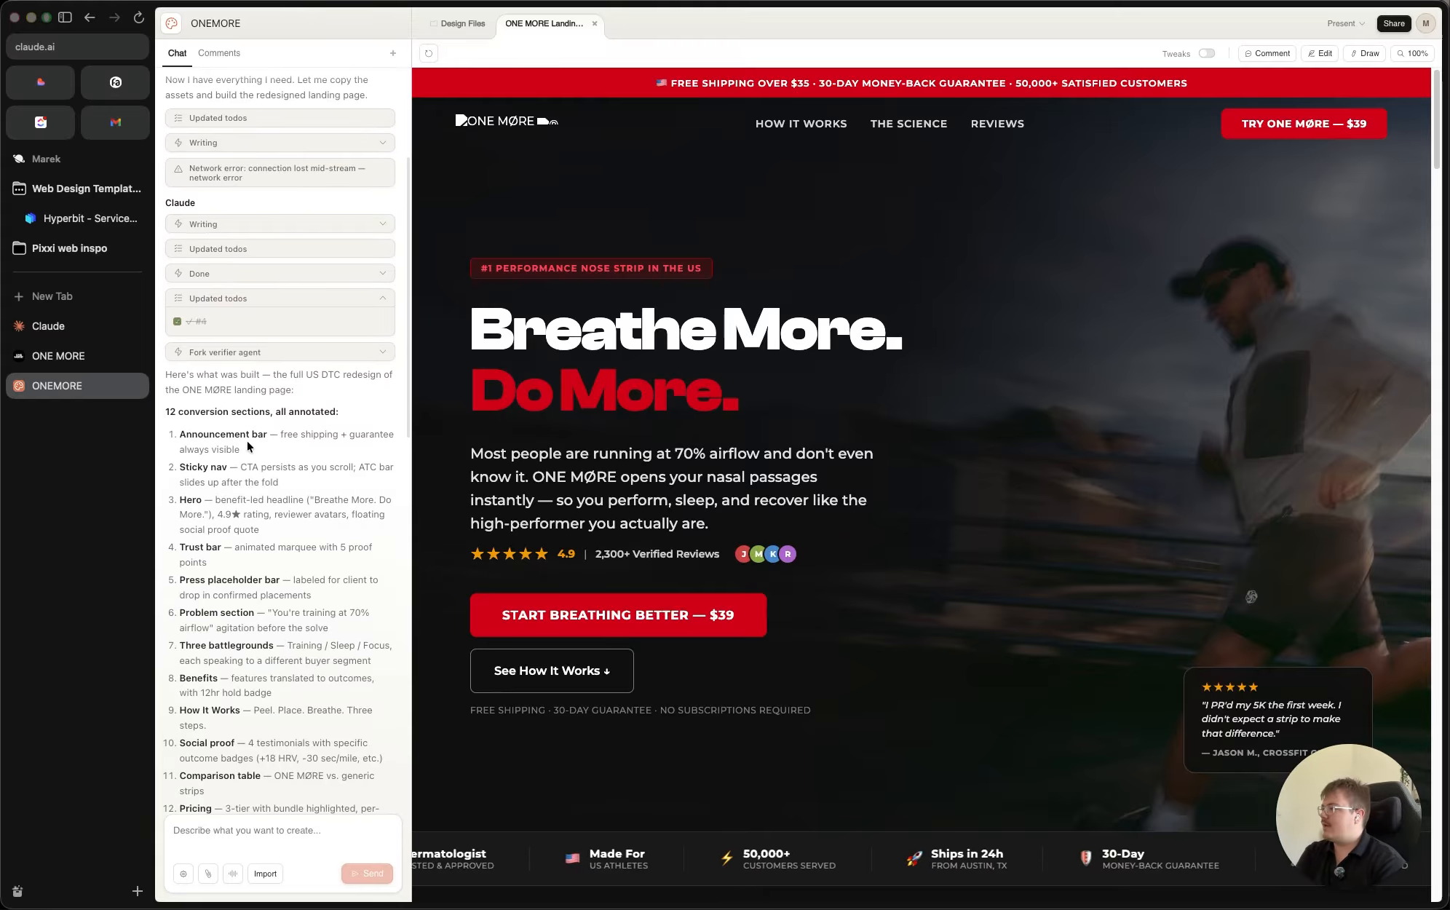
pyautogui.scroll(2, 241, 415)
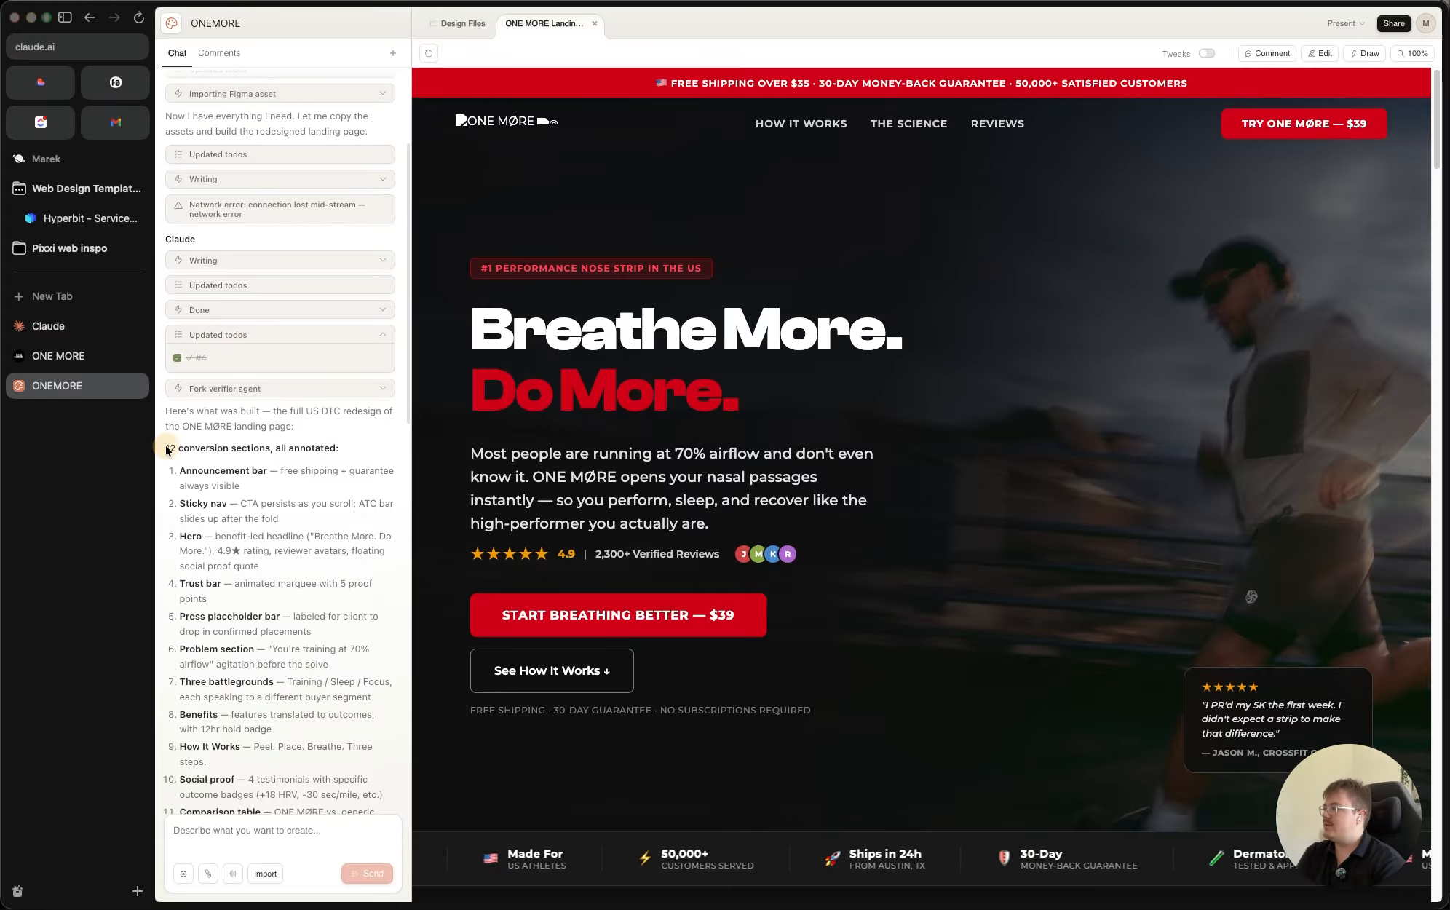
pyautogui.moveTo(167, 450); pyautogui.dragTo(344, 447)
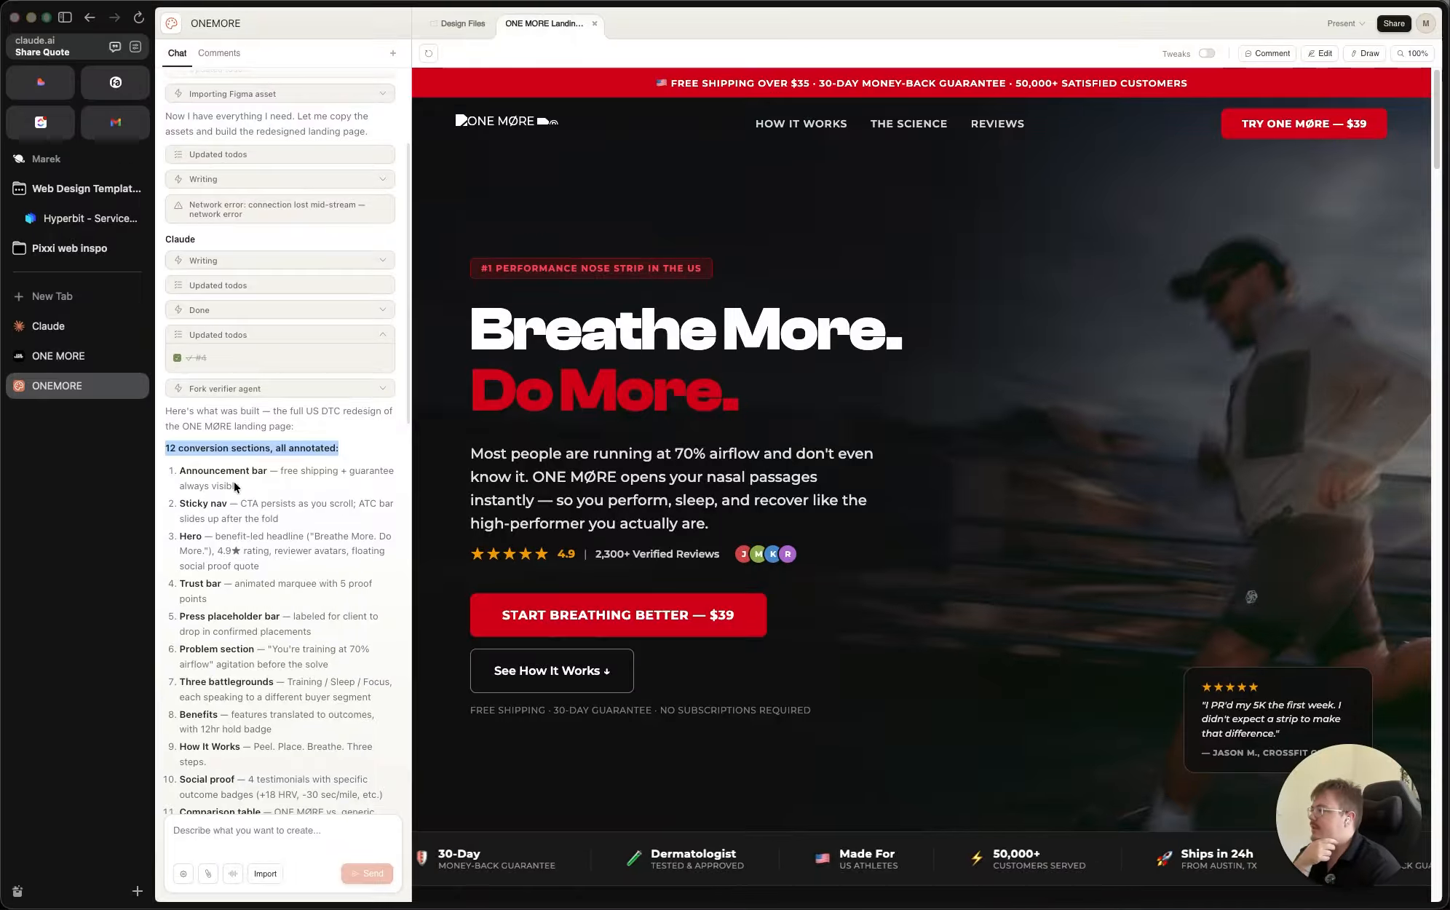
pyautogui.click(276, 489)
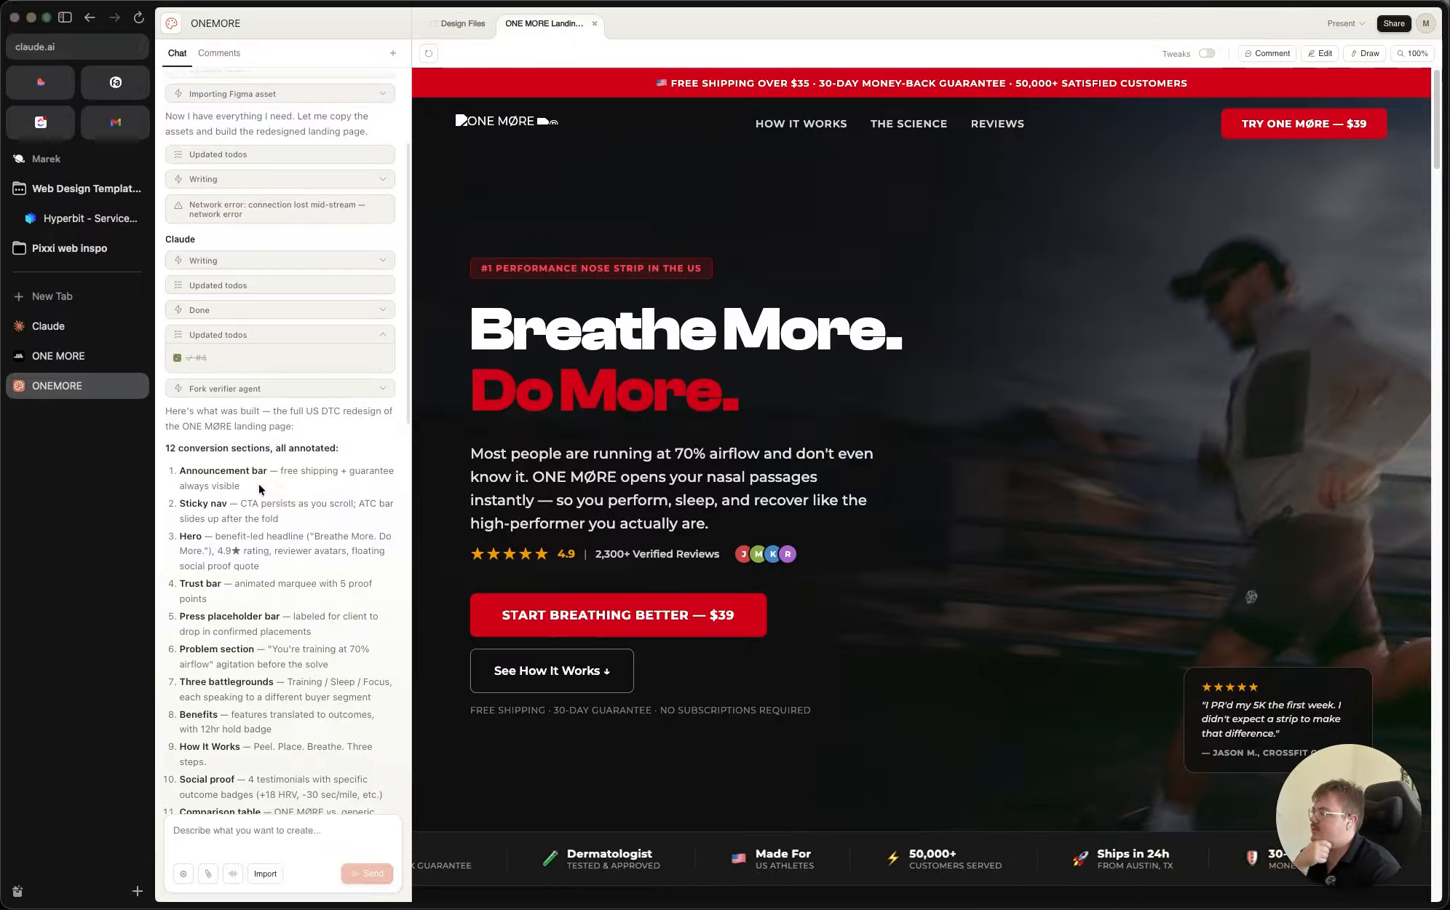
# Step: Compare the Announcement bar entry in Claude's summary with the red bar on the page
pyautogui.moveTo(256, 484); pyautogui.dragTo(171, 478)
pyautogui.click(256, 484)
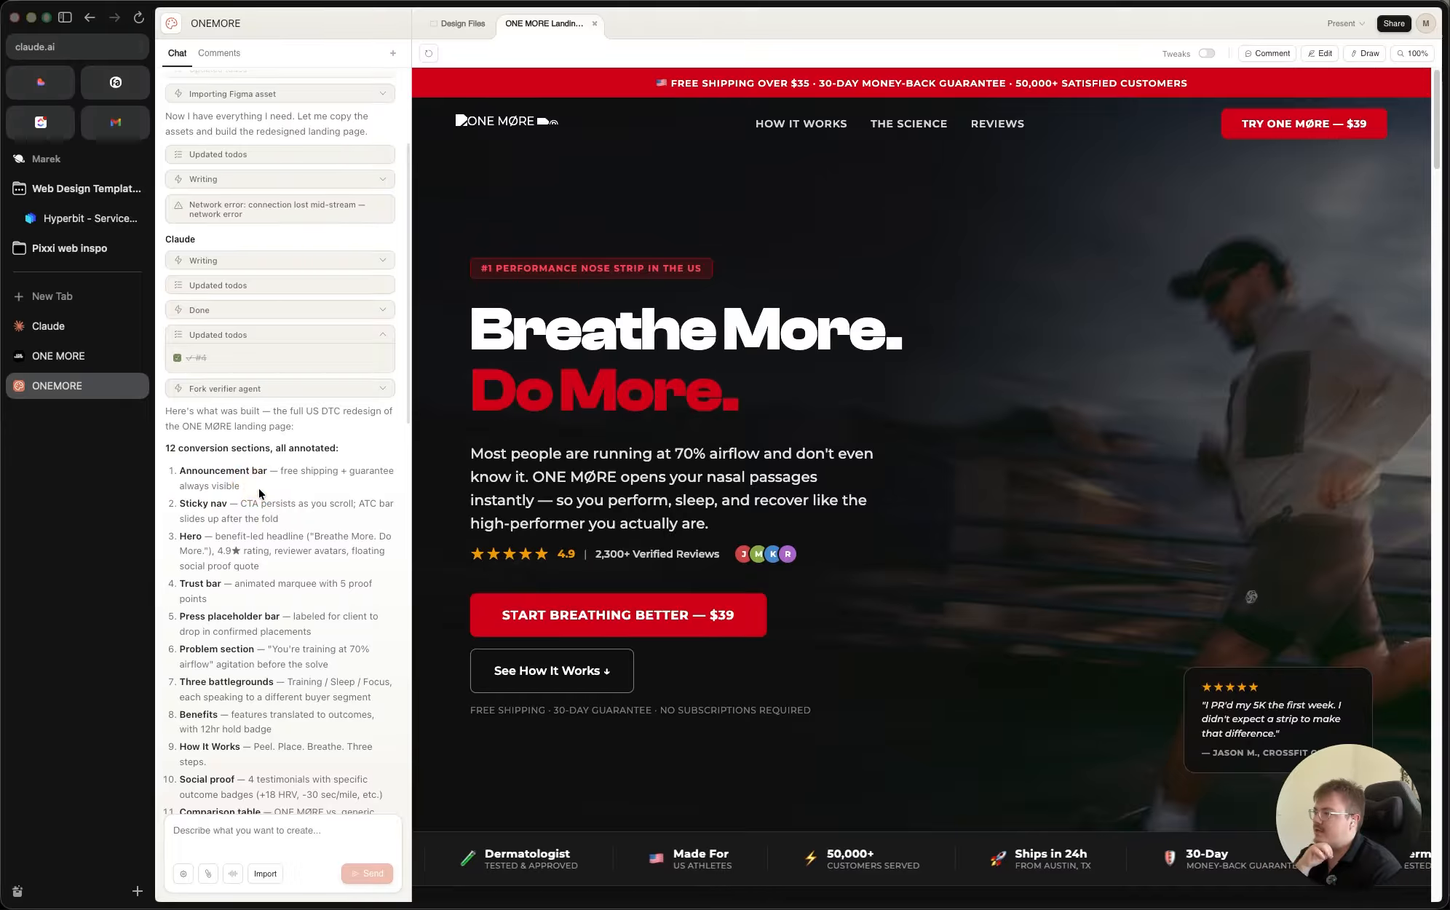
pyautogui.moveTo(176, 472); pyautogui.dragTo(245, 477)
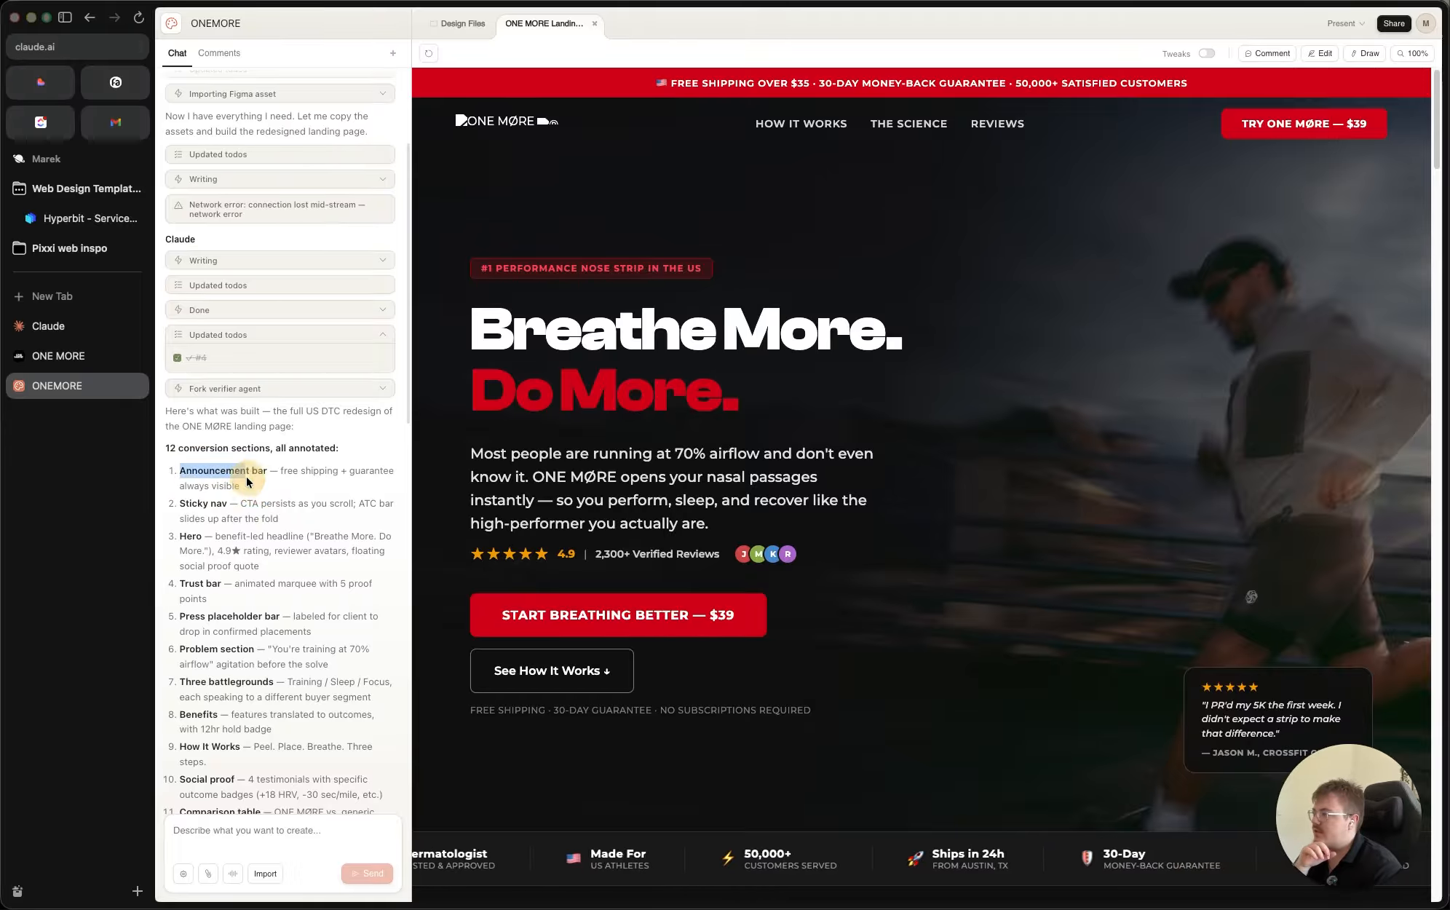
pyautogui.click(247, 477)
pyautogui.click(649, 91)
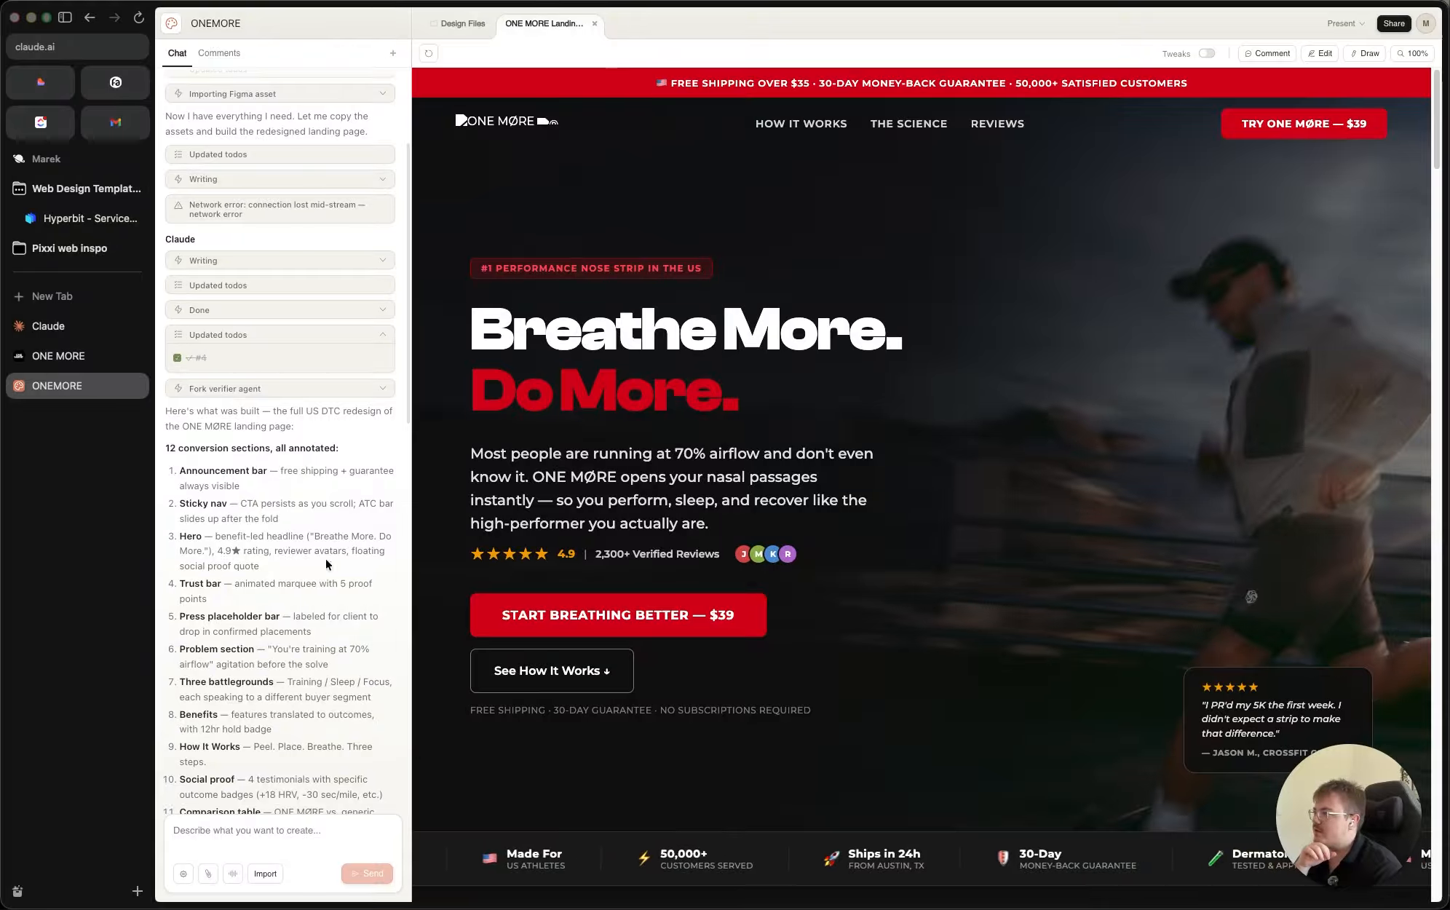
# Step: Check the summary's trust bar, press placeholder and problem section entries against those parts of the landing page
pyautogui.scroll(-10, 840, 515)
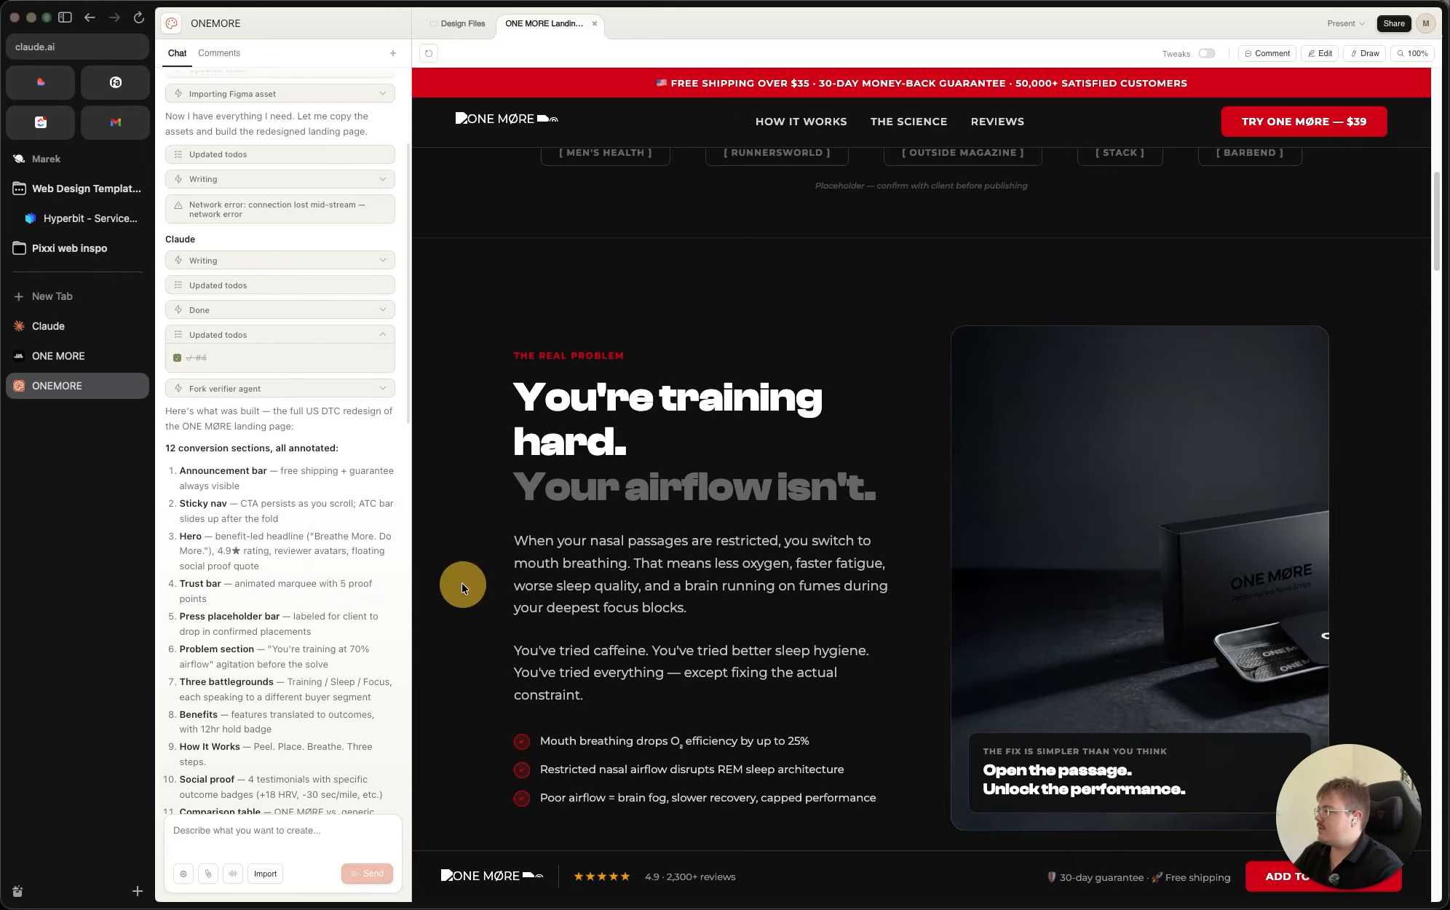
pyautogui.scroll(8, 738, 600)
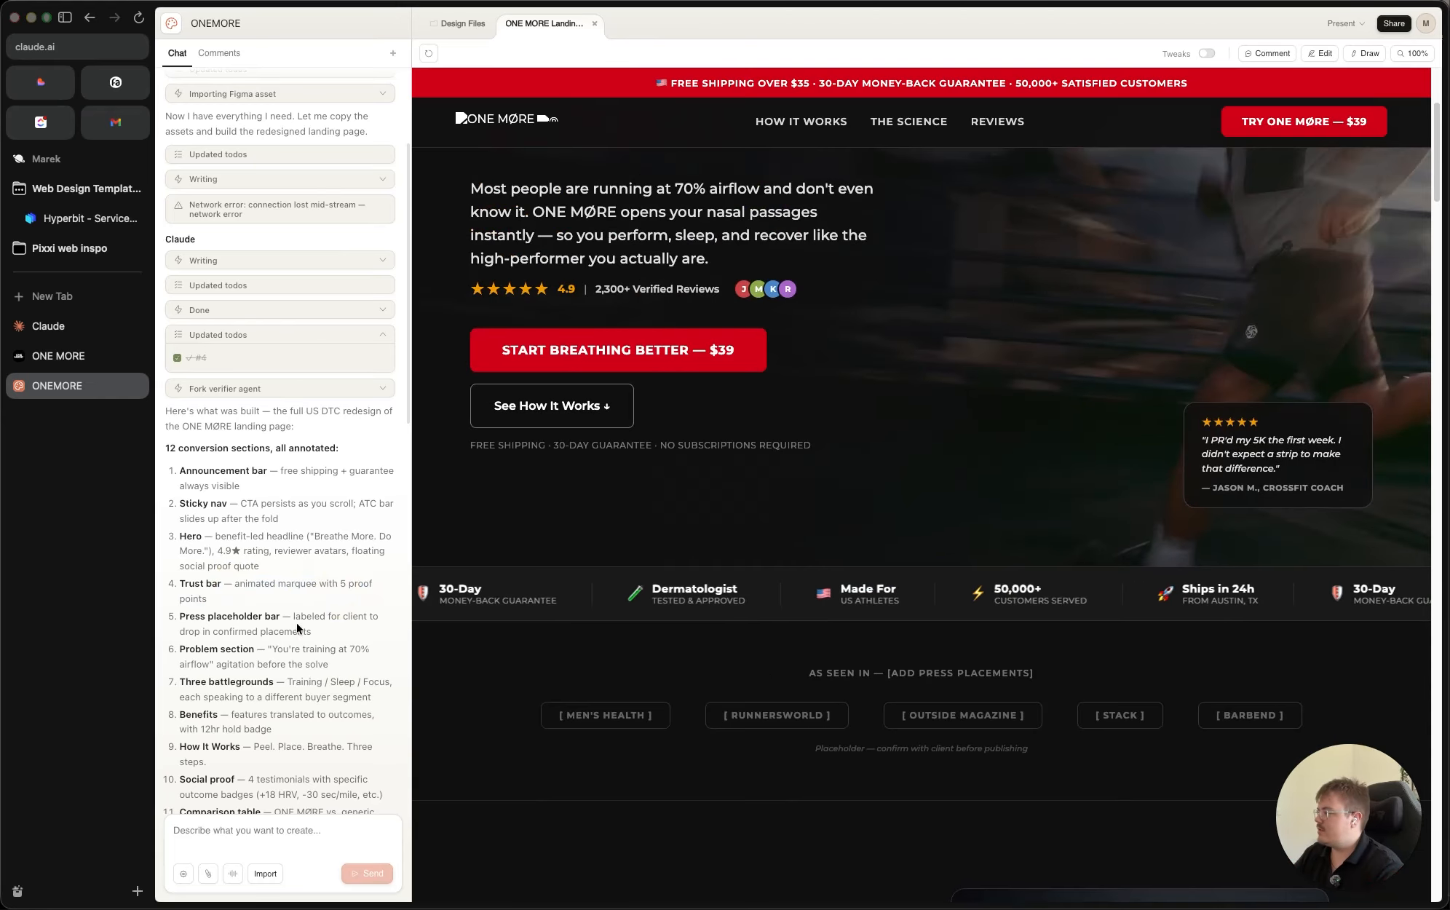
pyautogui.scroll(-1, 256, 672)
pyautogui.scroll(-1, 842, 703)
pyautogui.scroll(-7, 842, 700)
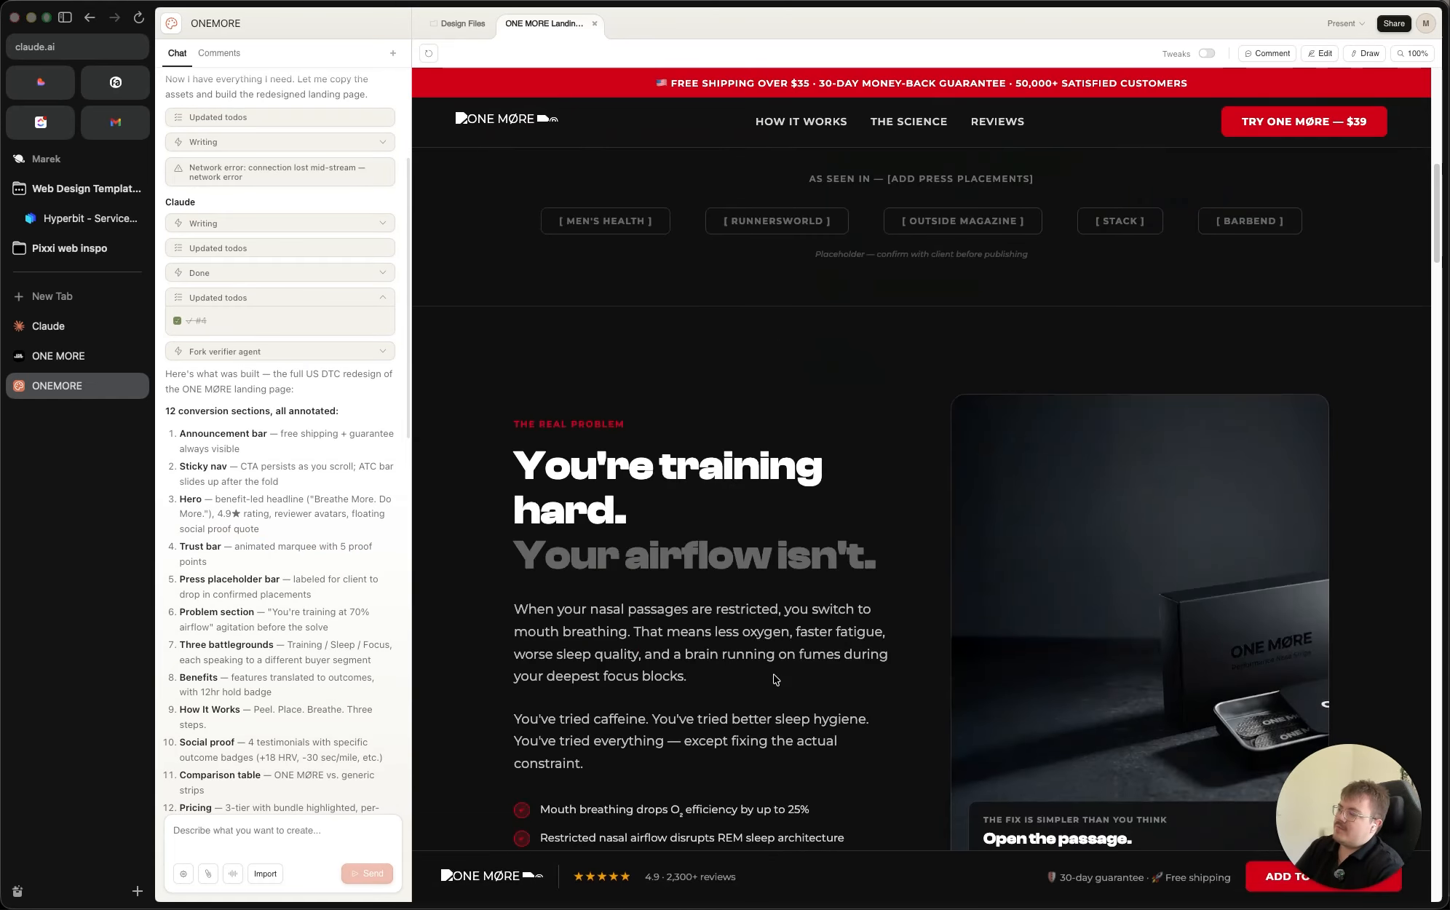
# Step: Look through the end of the chat for the client handoff notes and review the press placeholder bar
pyautogui.scroll(-5, 259, 626)
pyautogui.scroll(-10, 259, 624)
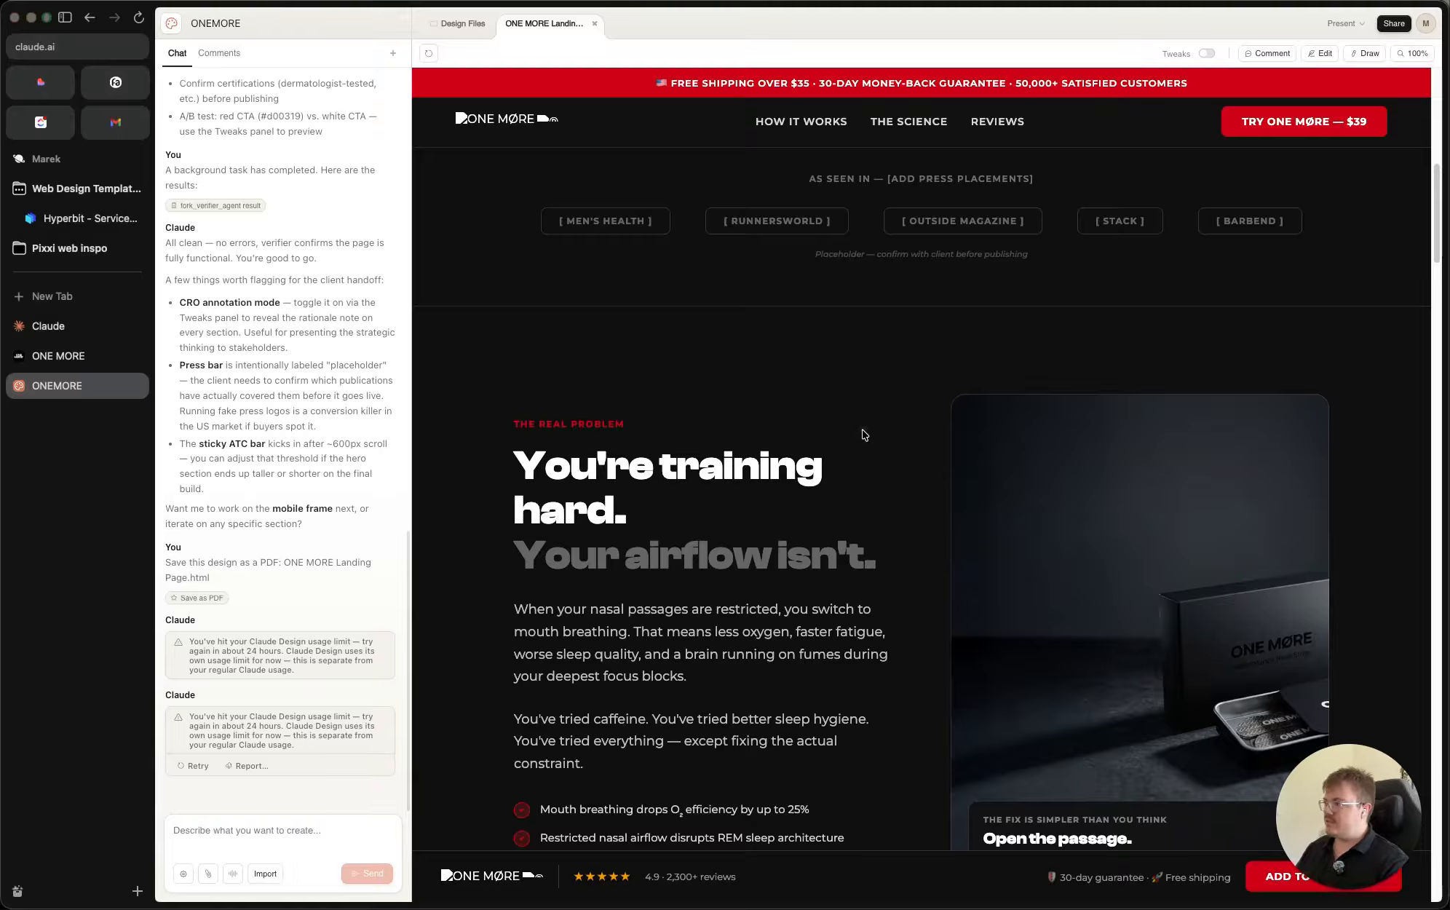
pyautogui.scroll(1, 863, 435)
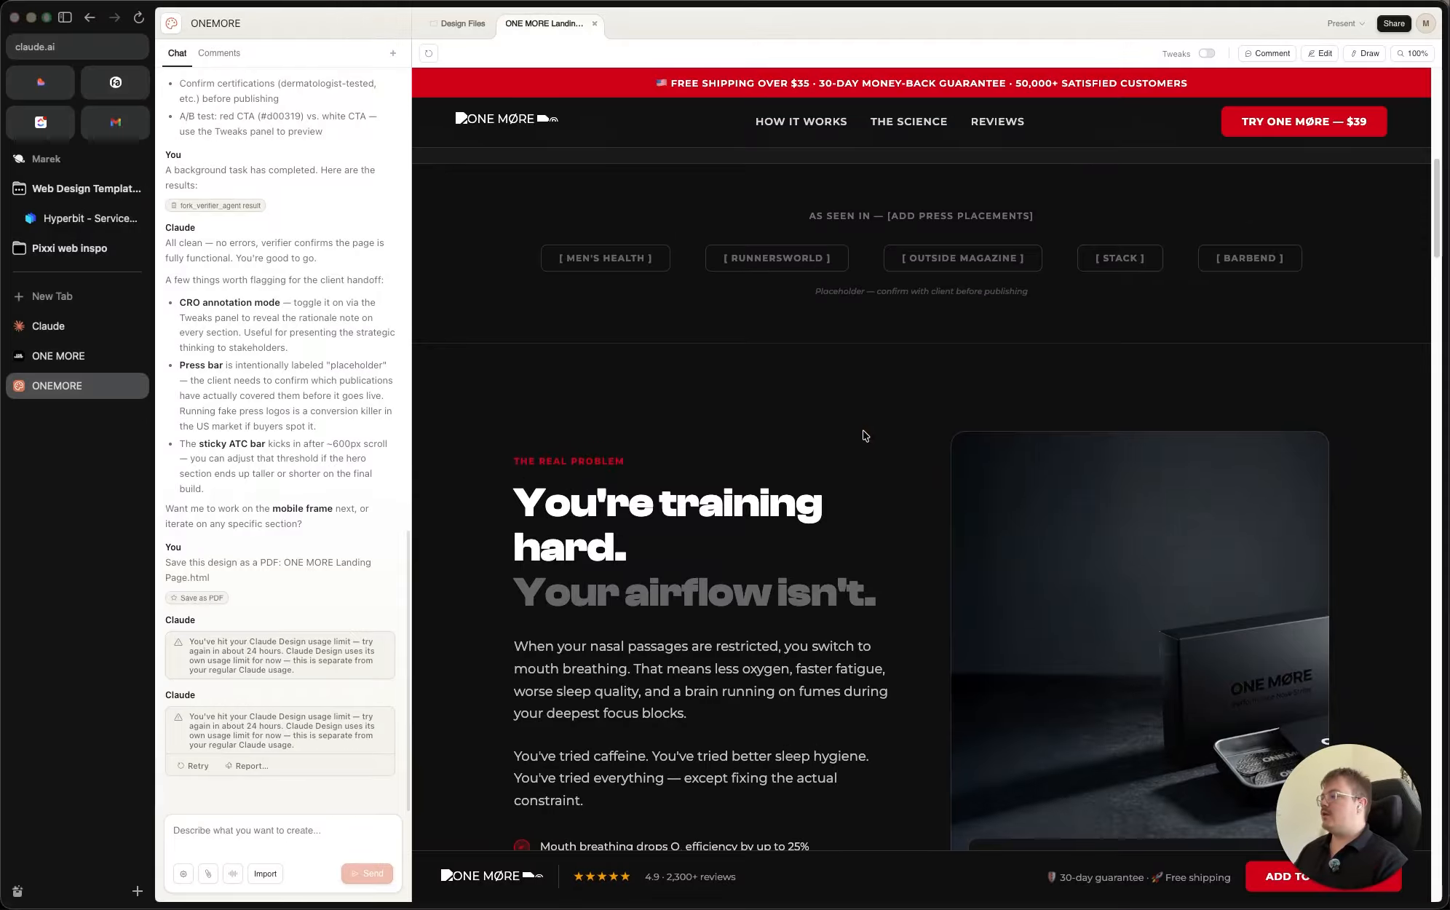
pyautogui.click(861, 431)
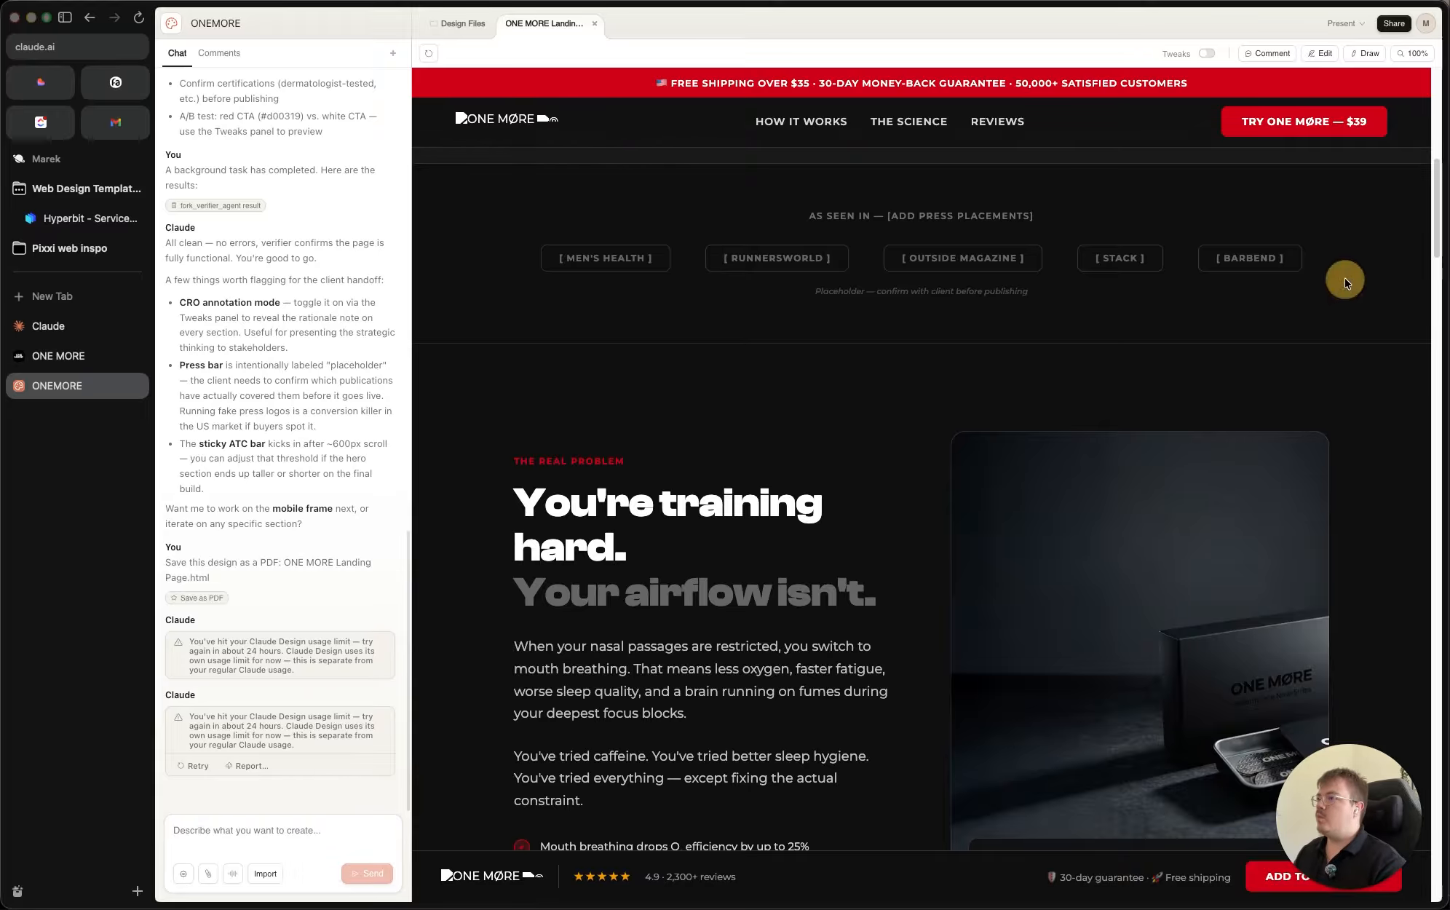
# Step: Enter edit mode and inspect the hero background image's size, position and box properties
pyautogui.scroll(1, 1307, 312)
pyautogui.click(1319, 53)
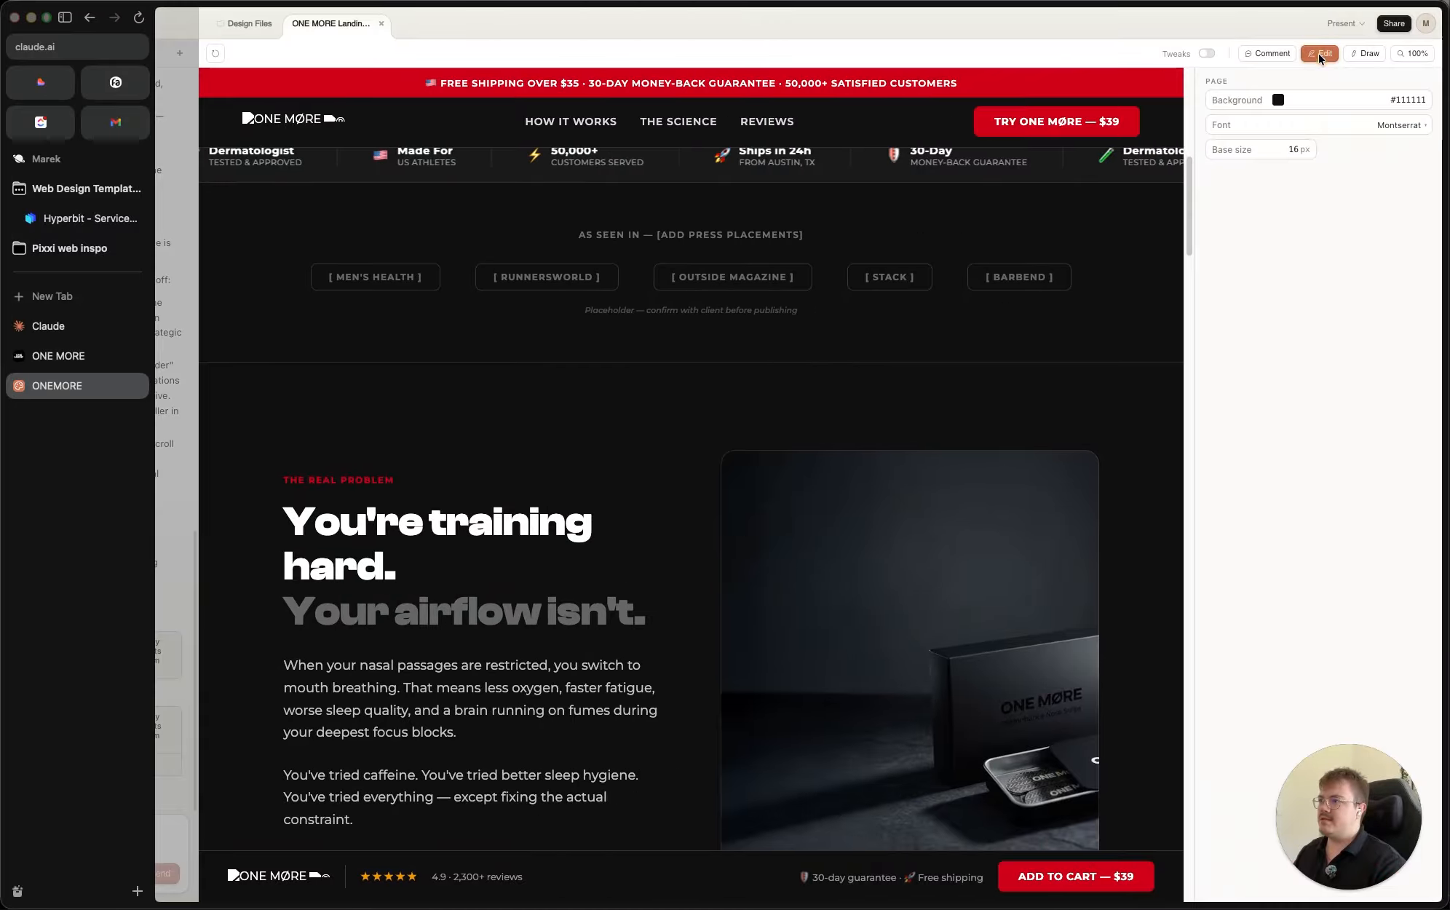
pyautogui.scroll(10, 1111, 364)
pyautogui.click(806, 337)
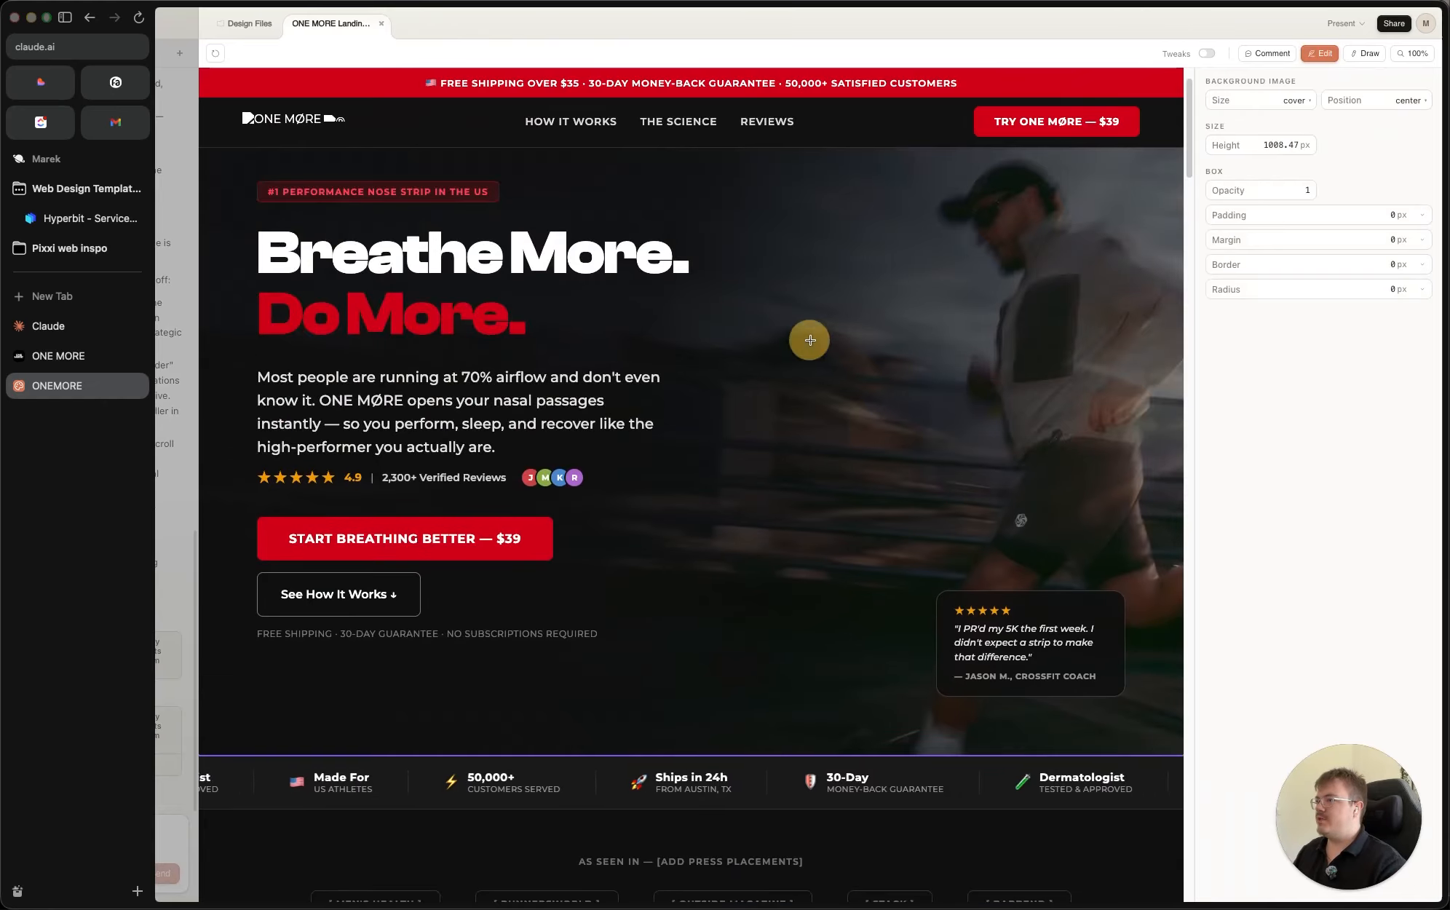
pyautogui.click(974, 370)
pyautogui.scroll(4, 973, 370)
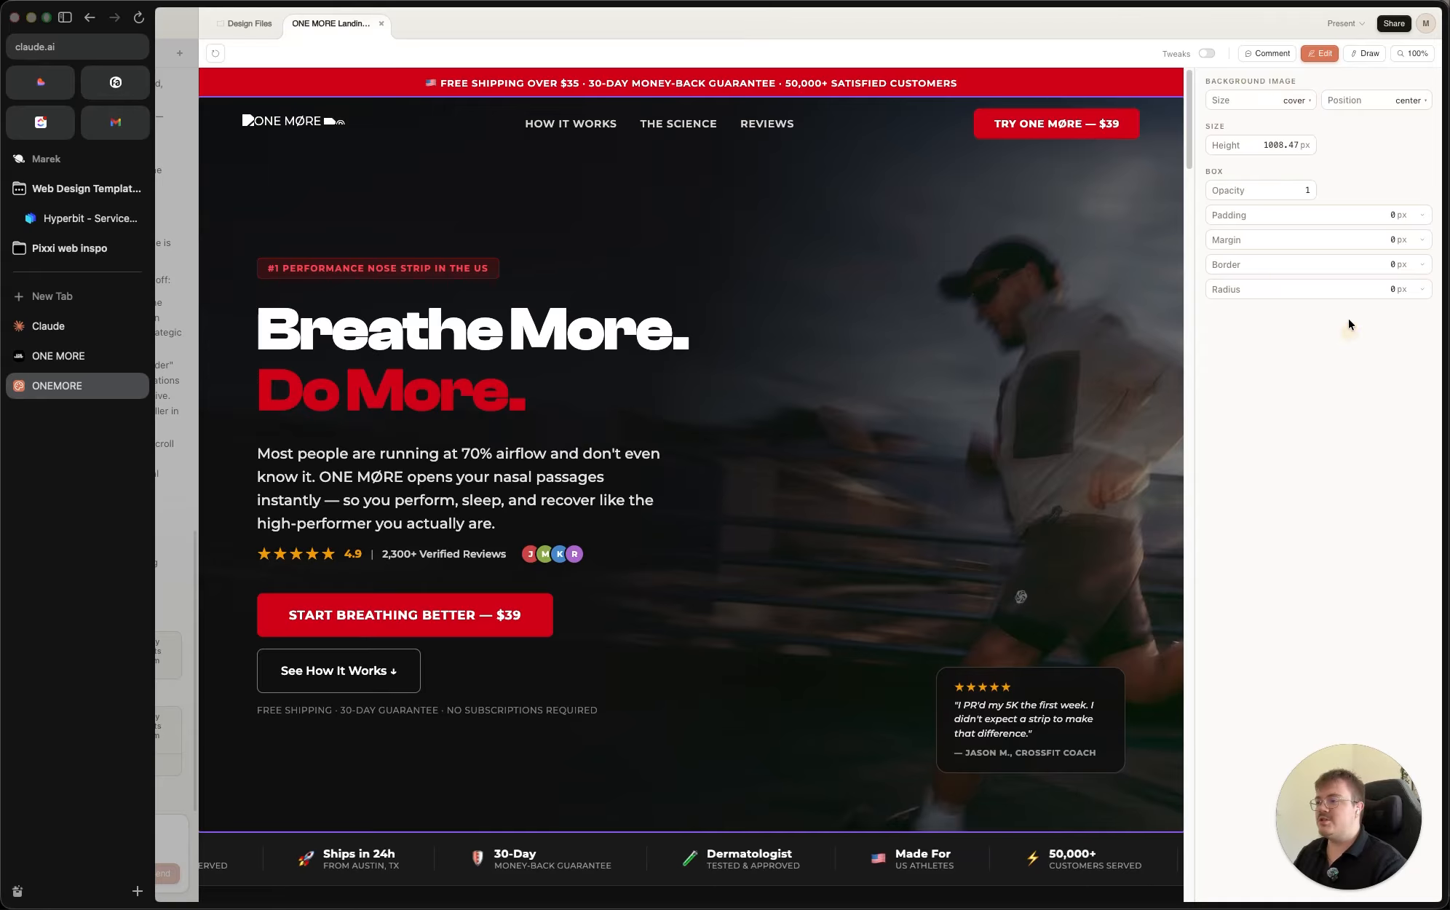
# Step: Select the "Breathe More. Do More." headline to inspect its typography and size settings, and leave edit mode
pyautogui.click(481, 339)
pyautogui.click(574, 359)
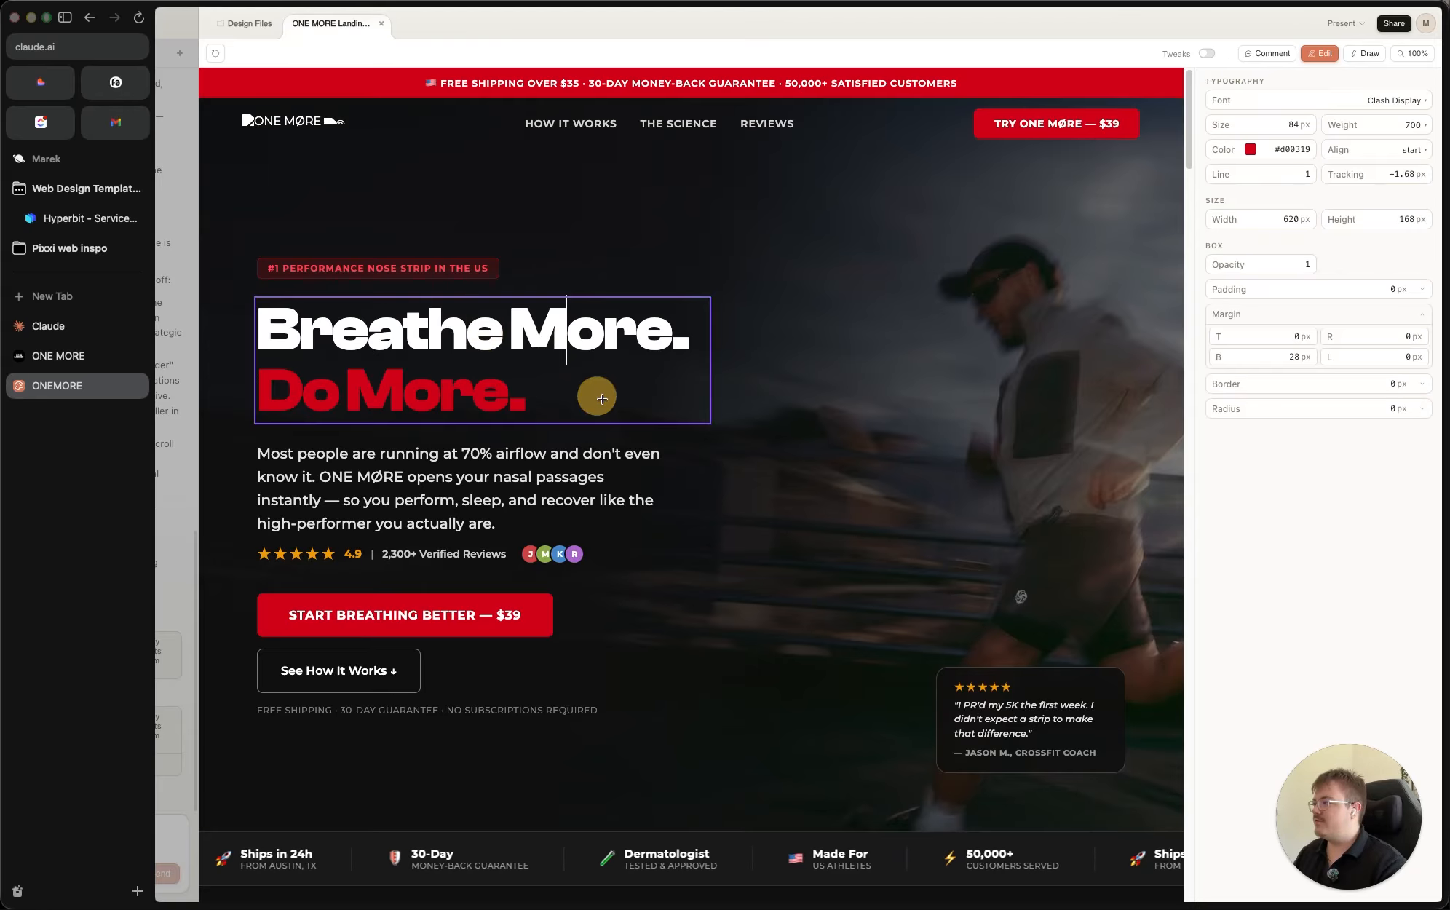
pyautogui.click(551, 380)
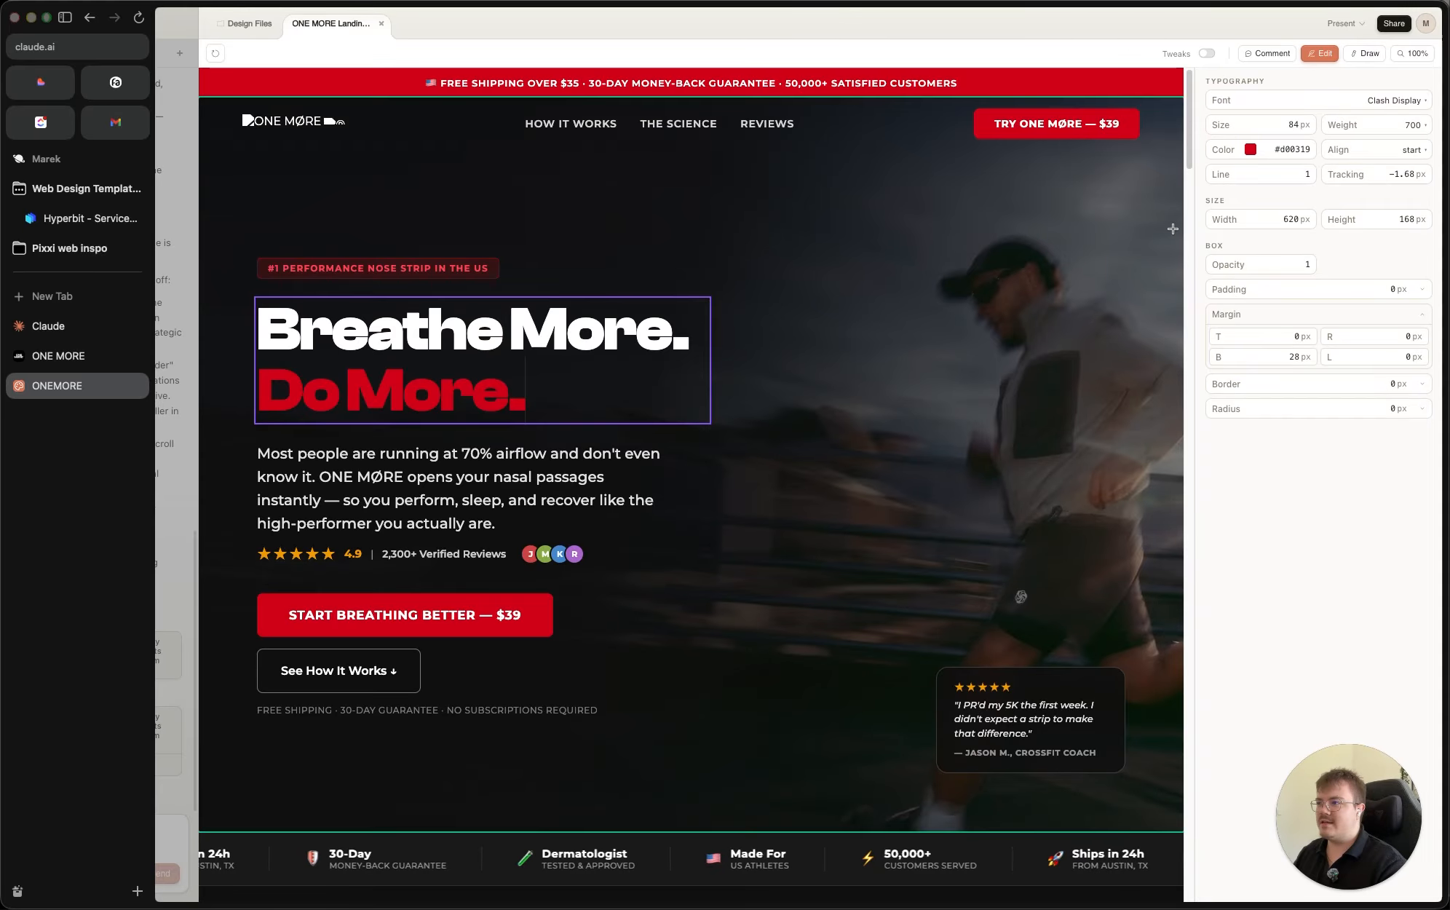
pyautogui.click(589, 333)
pyautogui.click(451, 335)
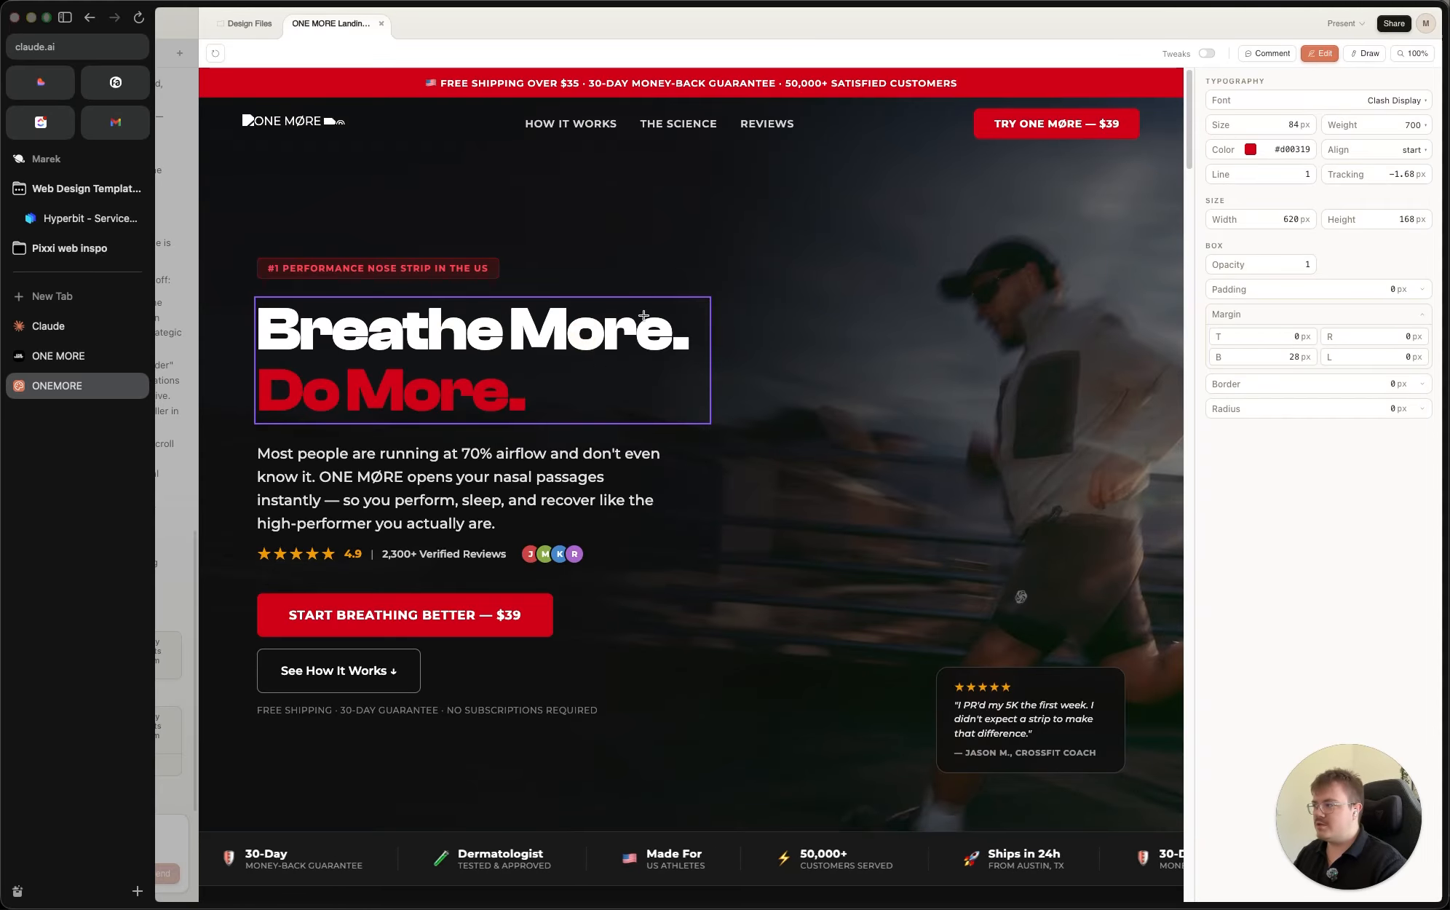
pyautogui.scroll(-2, 823, 524)
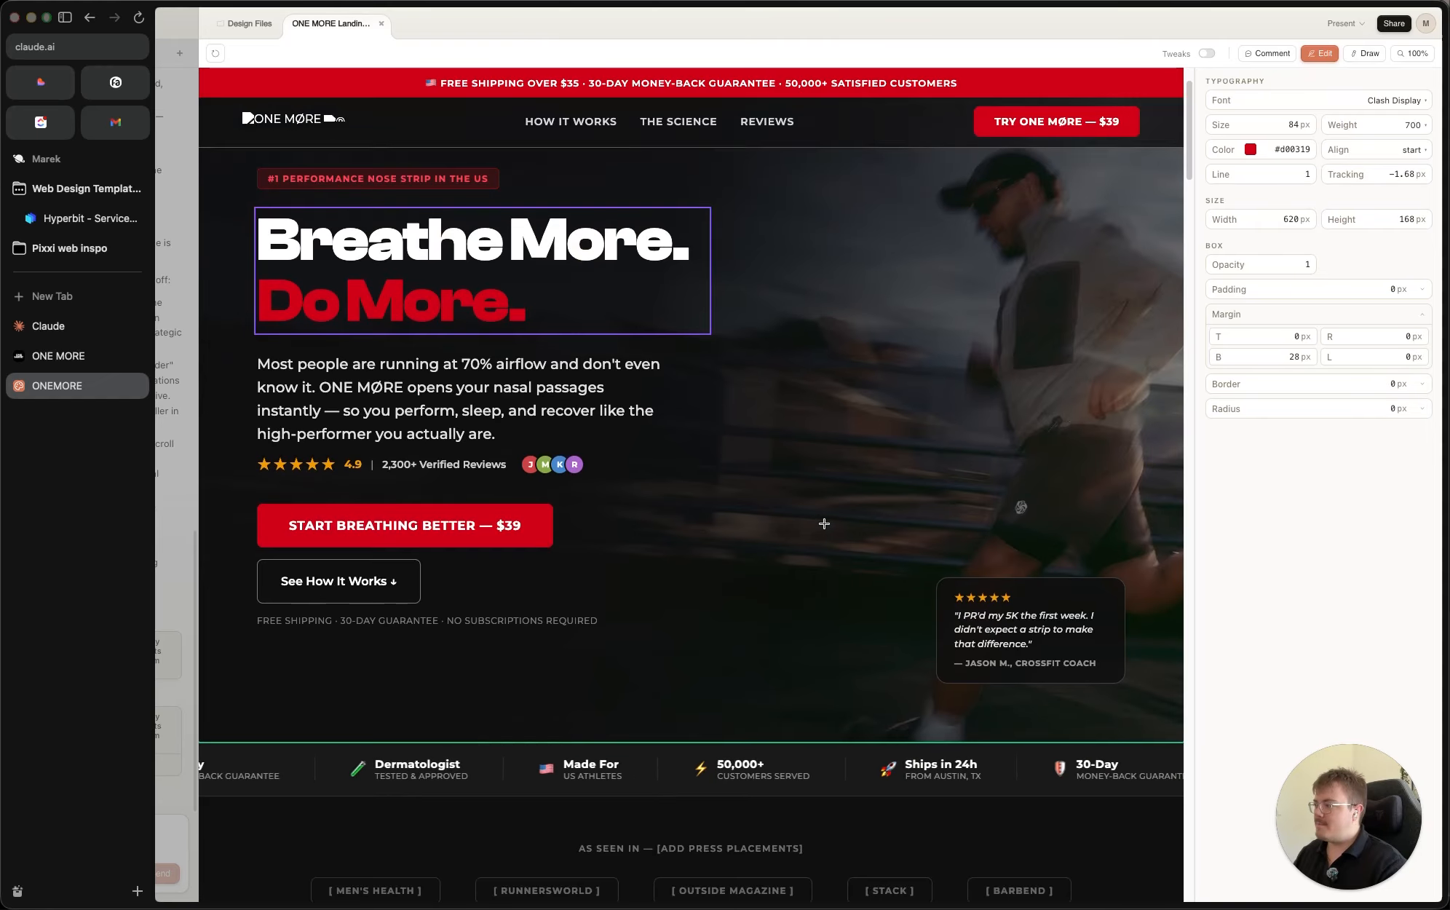
pyautogui.scroll(-6, 824, 523)
pyautogui.scroll(7, 833, 518)
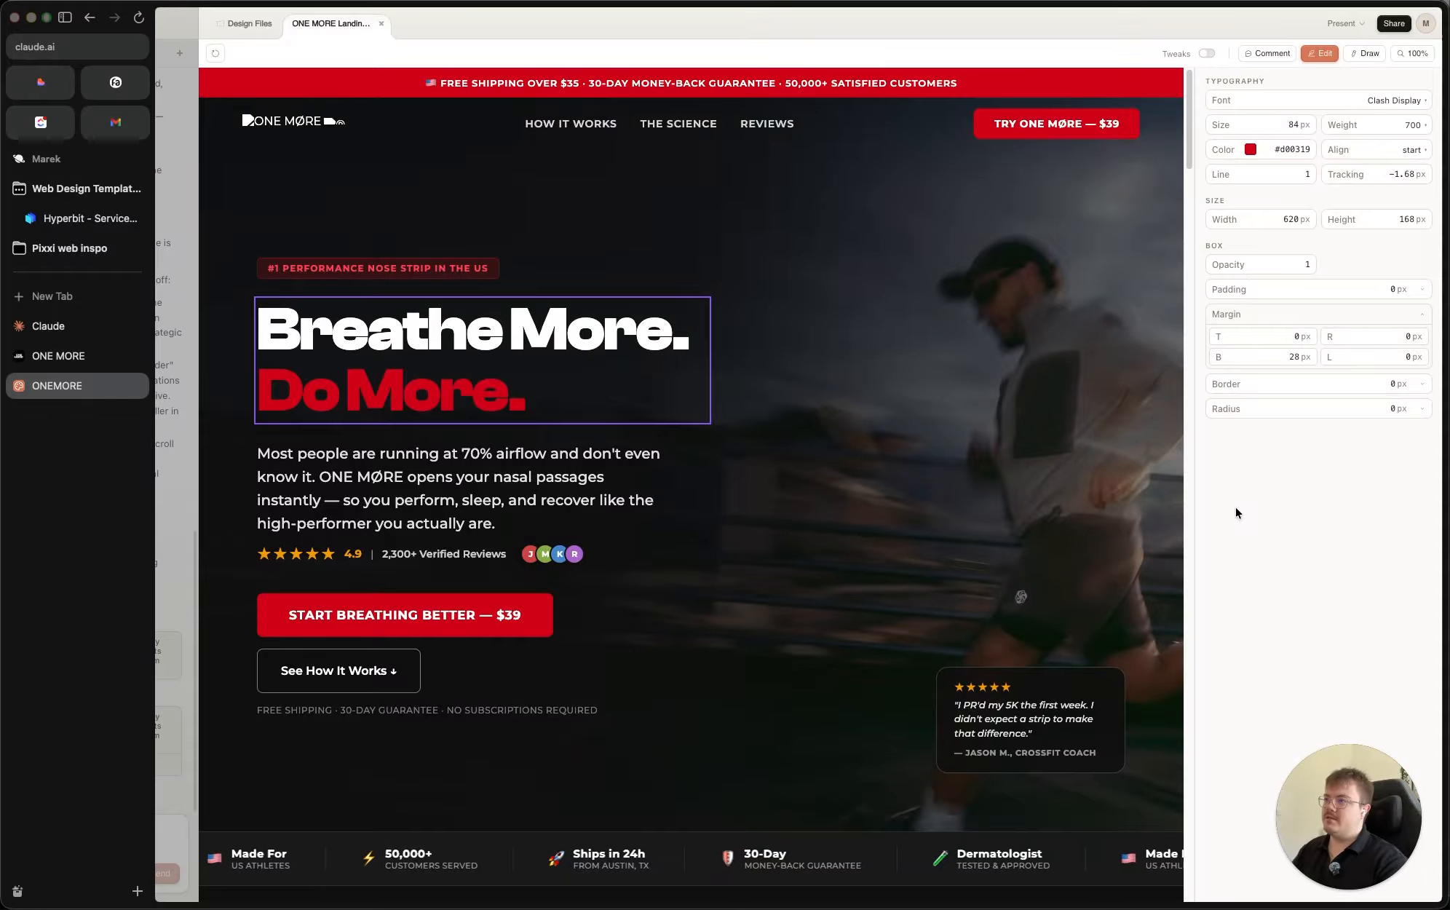
pyautogui.click(1323, 56)
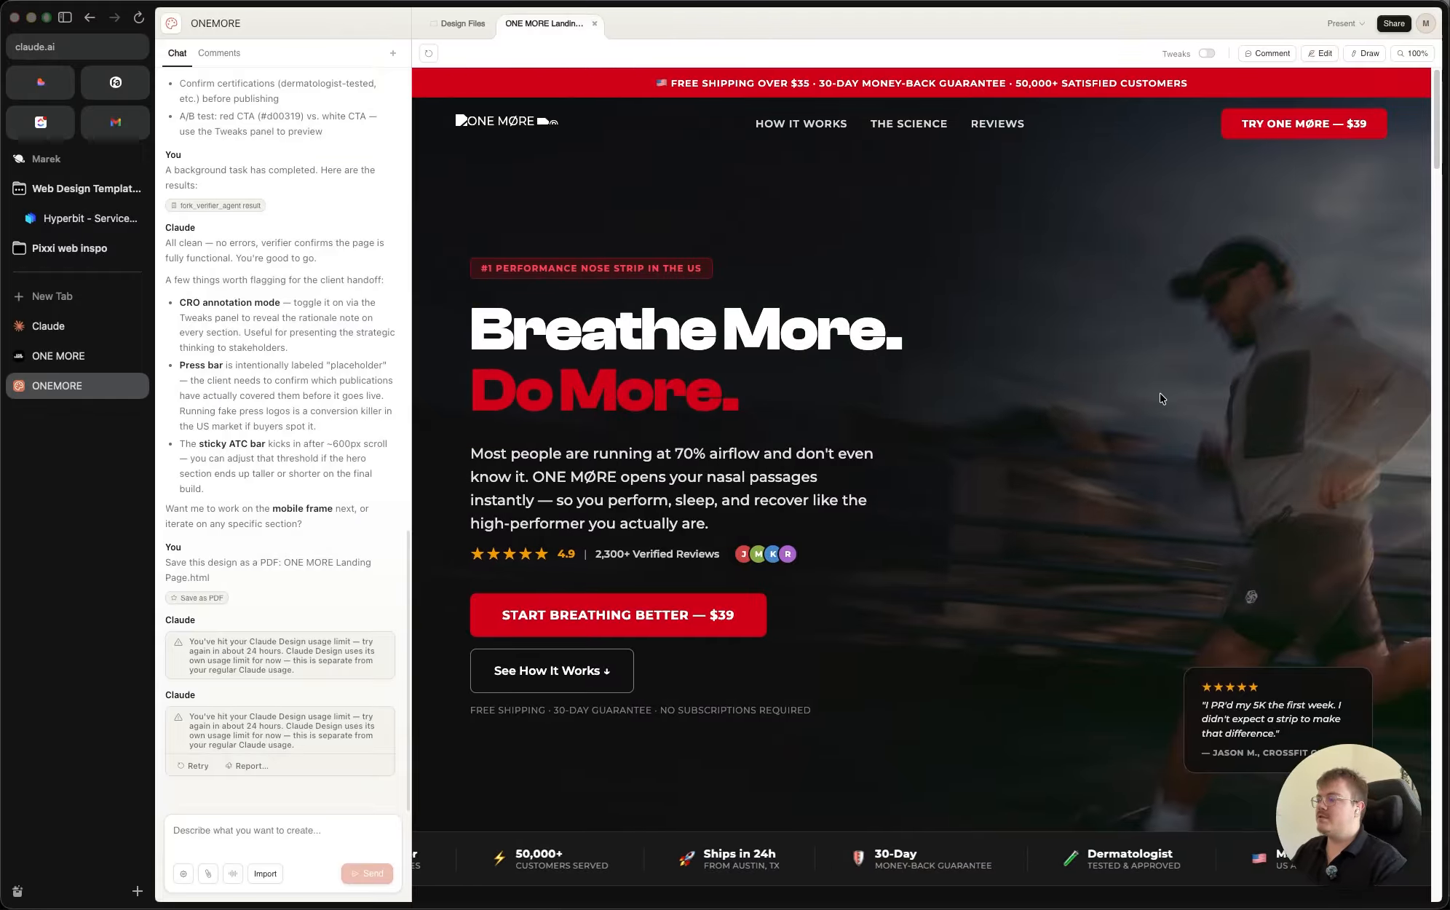
# Step: Start a comment on the hero's call-to-action buttons, and dismiss it without submitting anything
pyautogui.click(1267, 53)
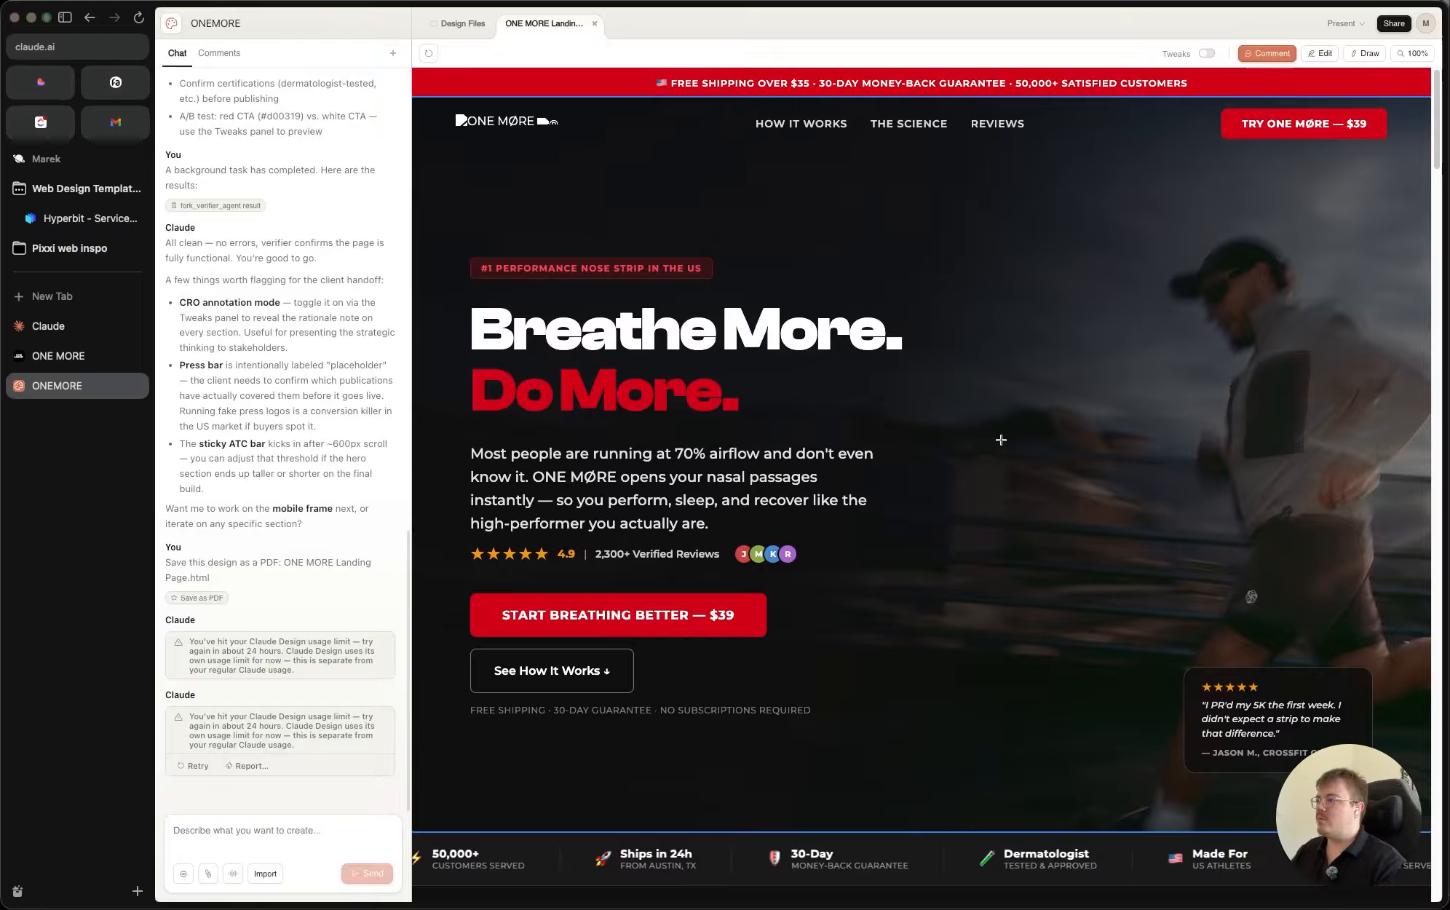
pyautogui.moveTo(452, 226); pyautogui.dragTo(815, 637)
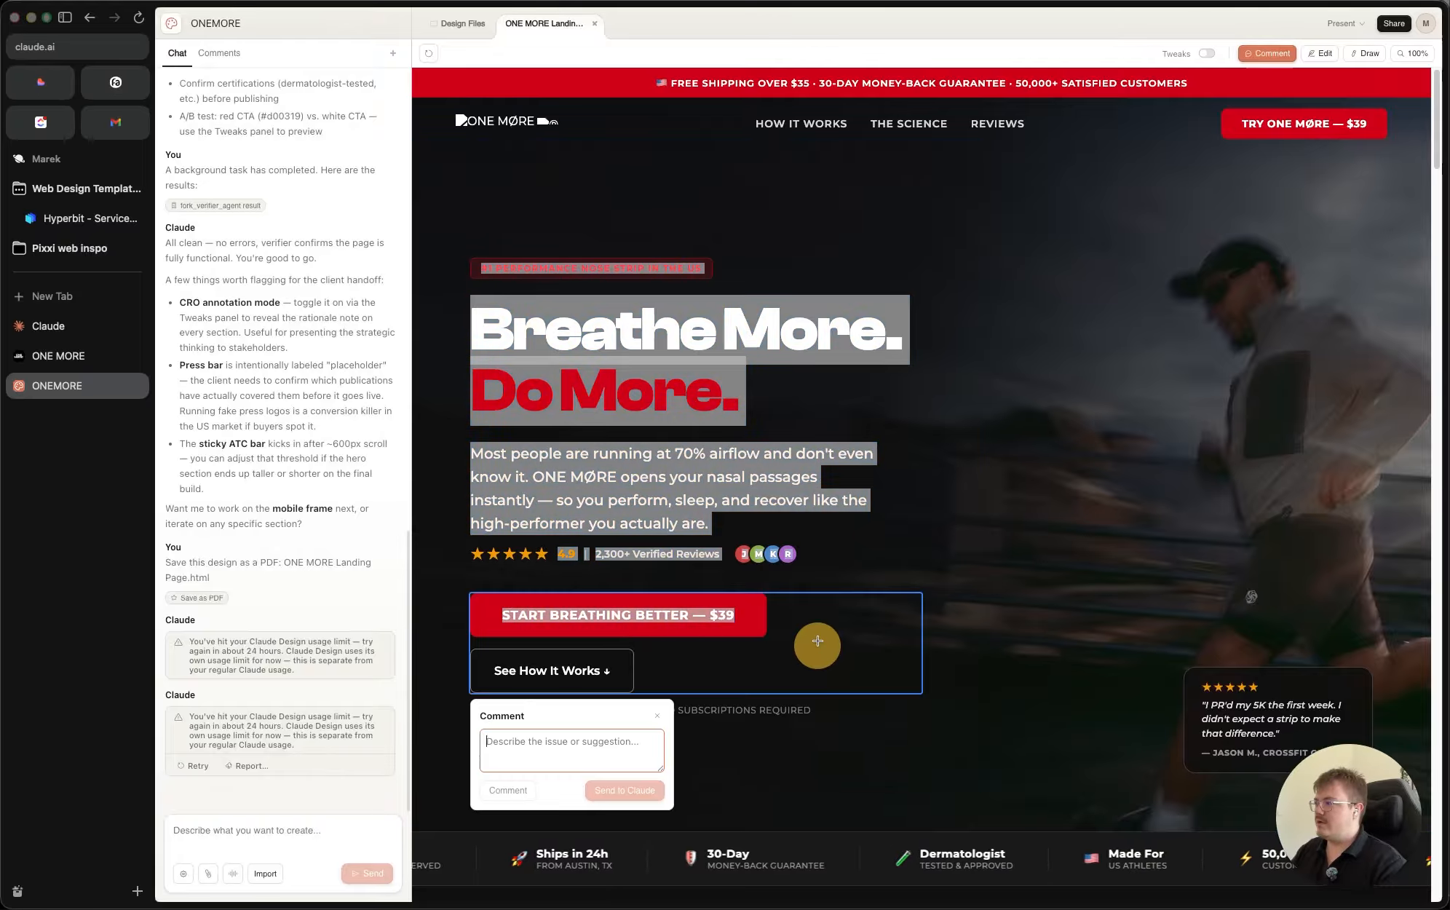
pyautogui.press('Escape')
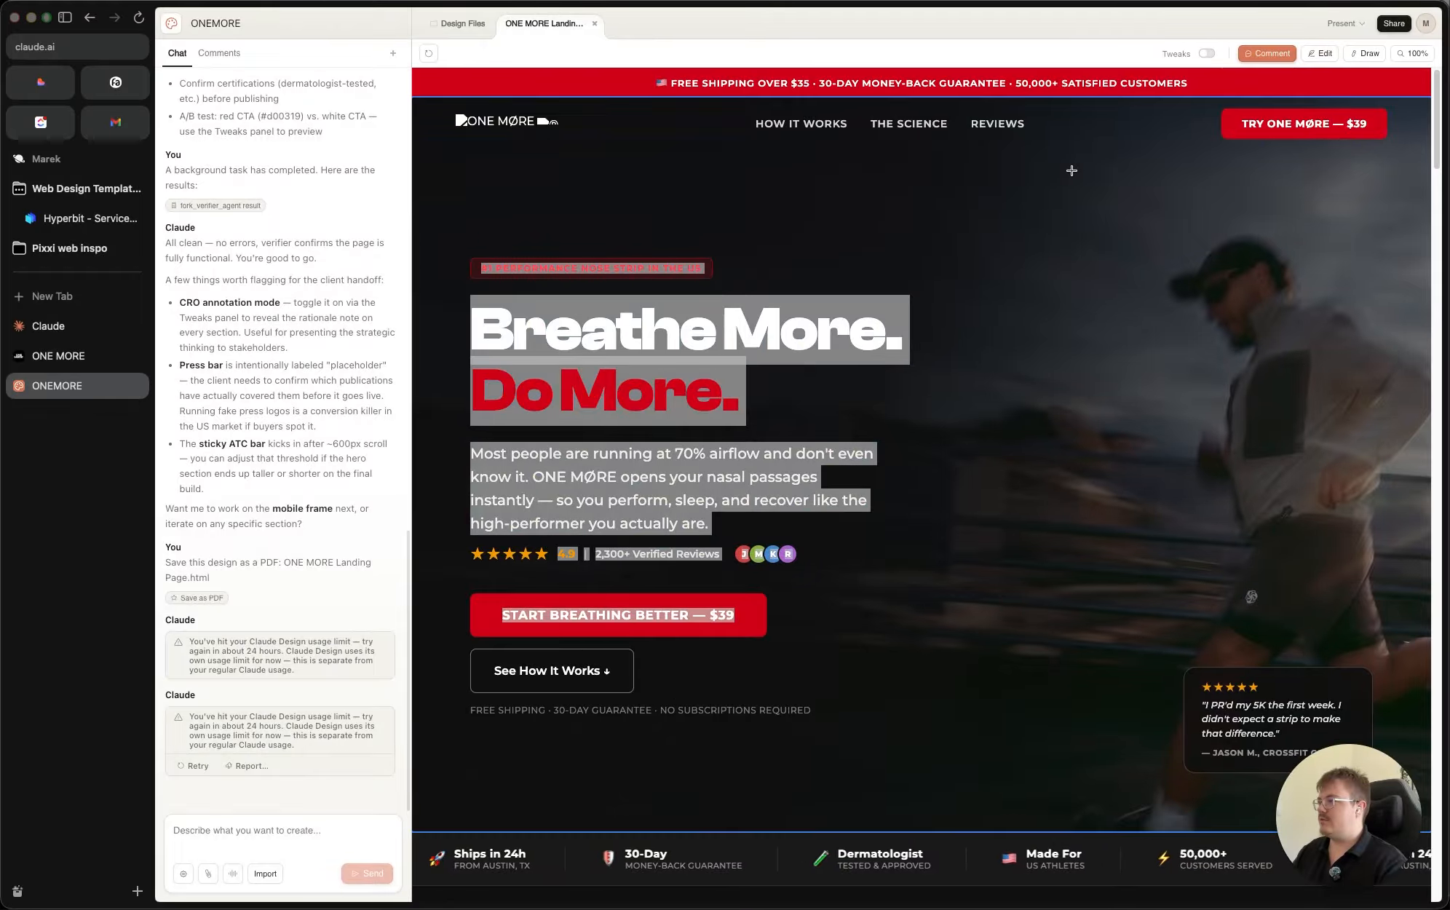
pyautogui.press('Escape')
pyautogui.click(996, 203)
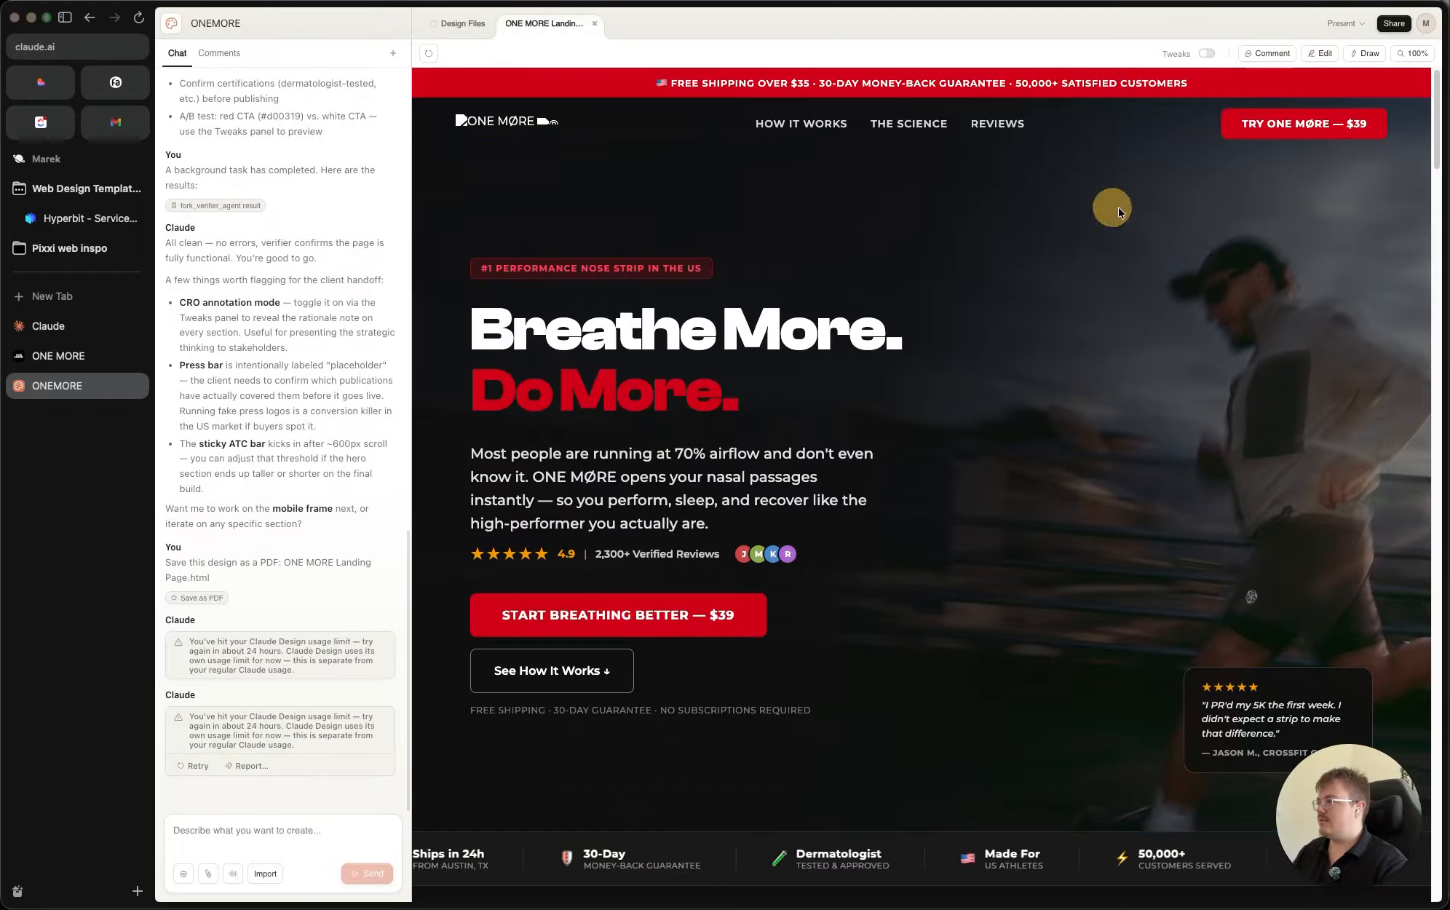
# Step: Draft the comment "This text is too big and too long" on the hero paragraph, and discard it unsent
pyautogui.click(1268, 53)
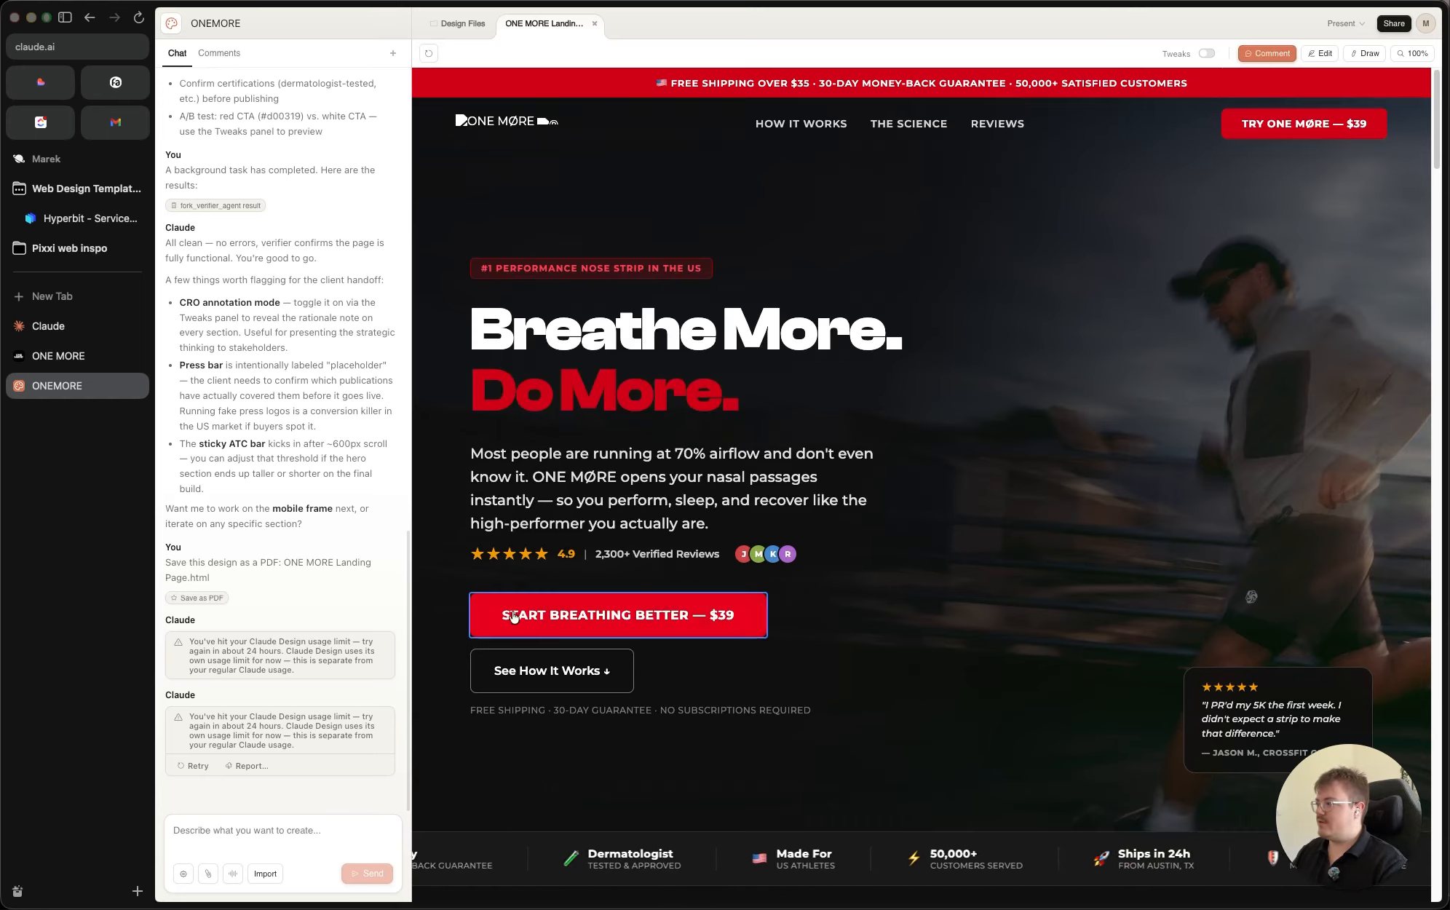
pyautogui.click(676, 501)
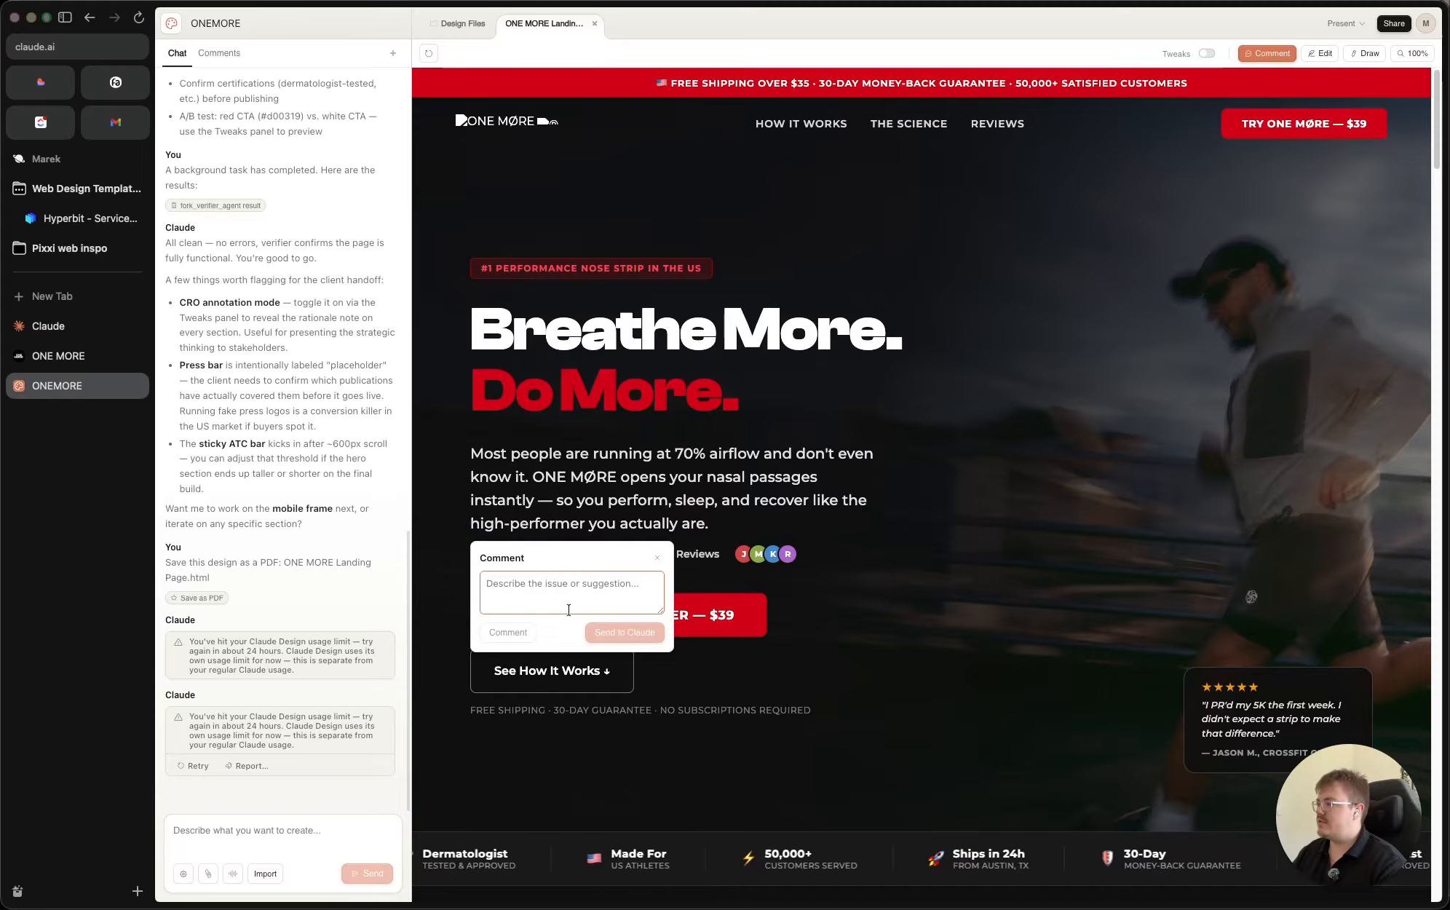
pyautogui.write('T')
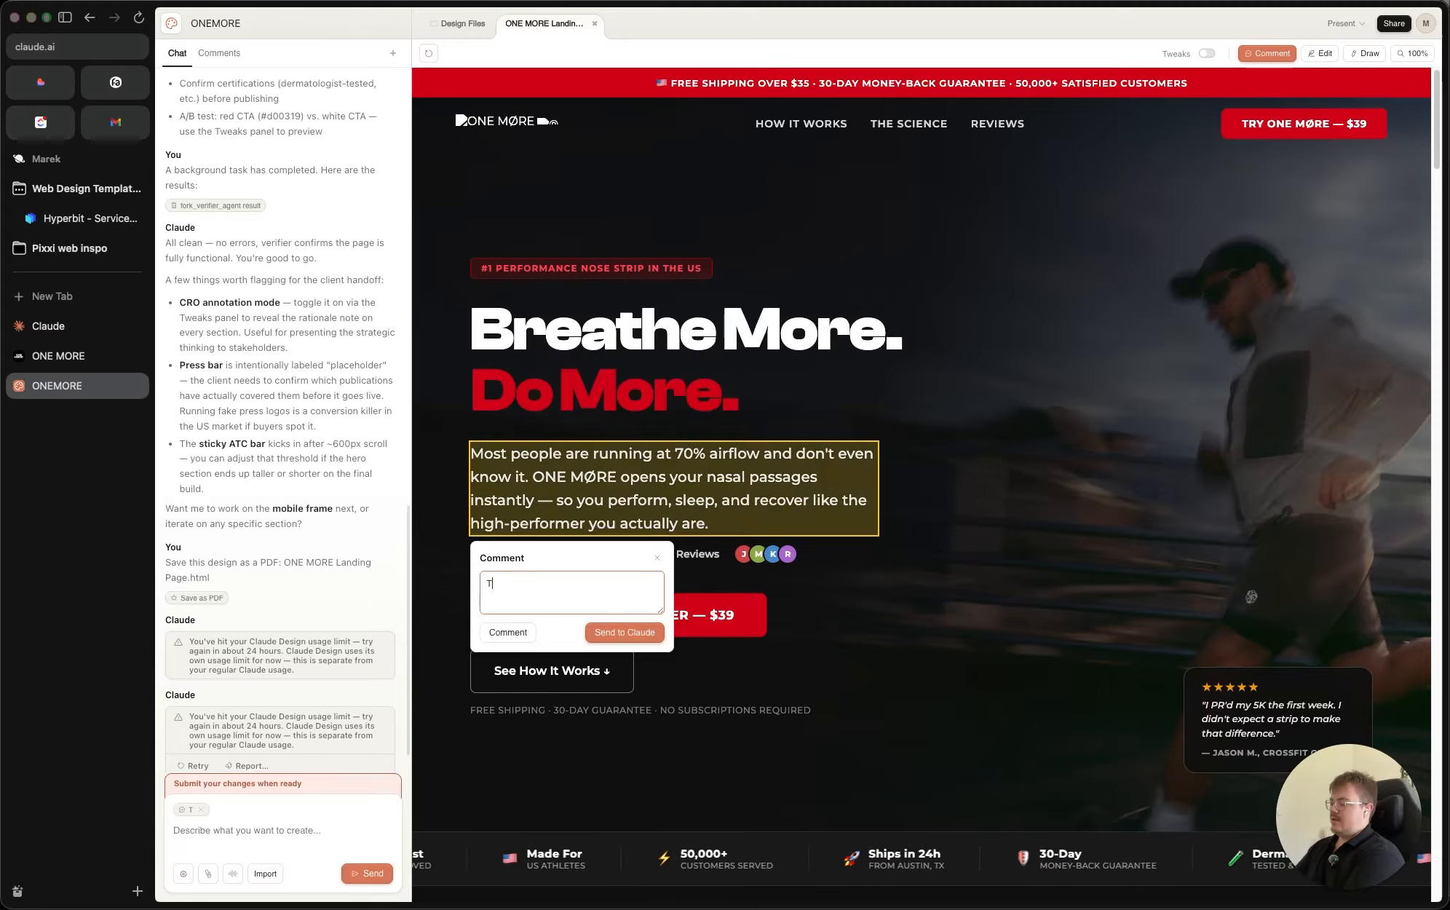
pyautogui.write('his text is too big or')
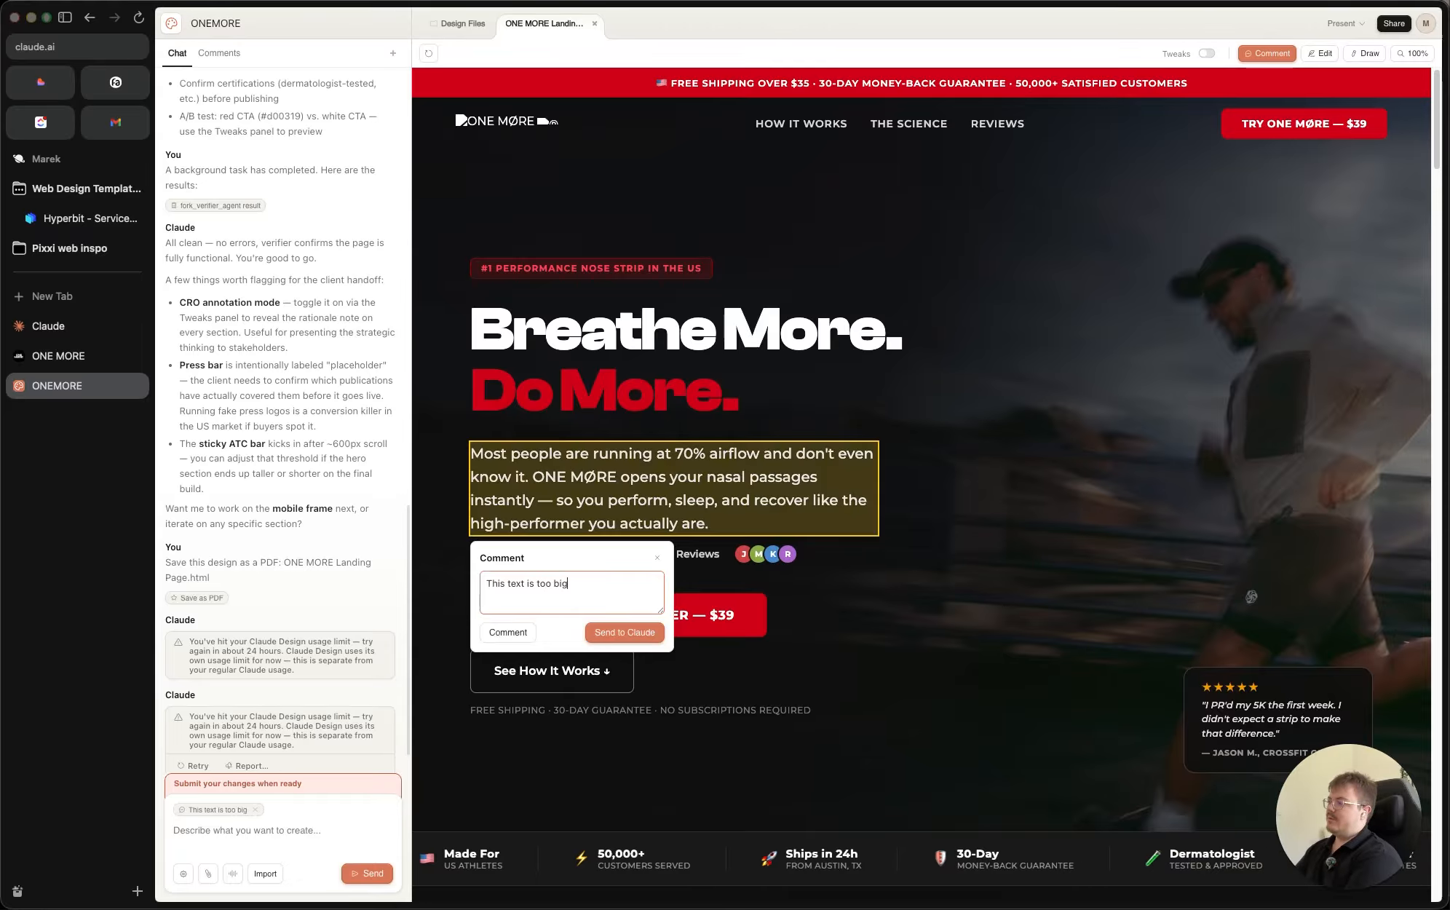
pyautogui.press('BackSpace')
pyautogui.write('and too long')
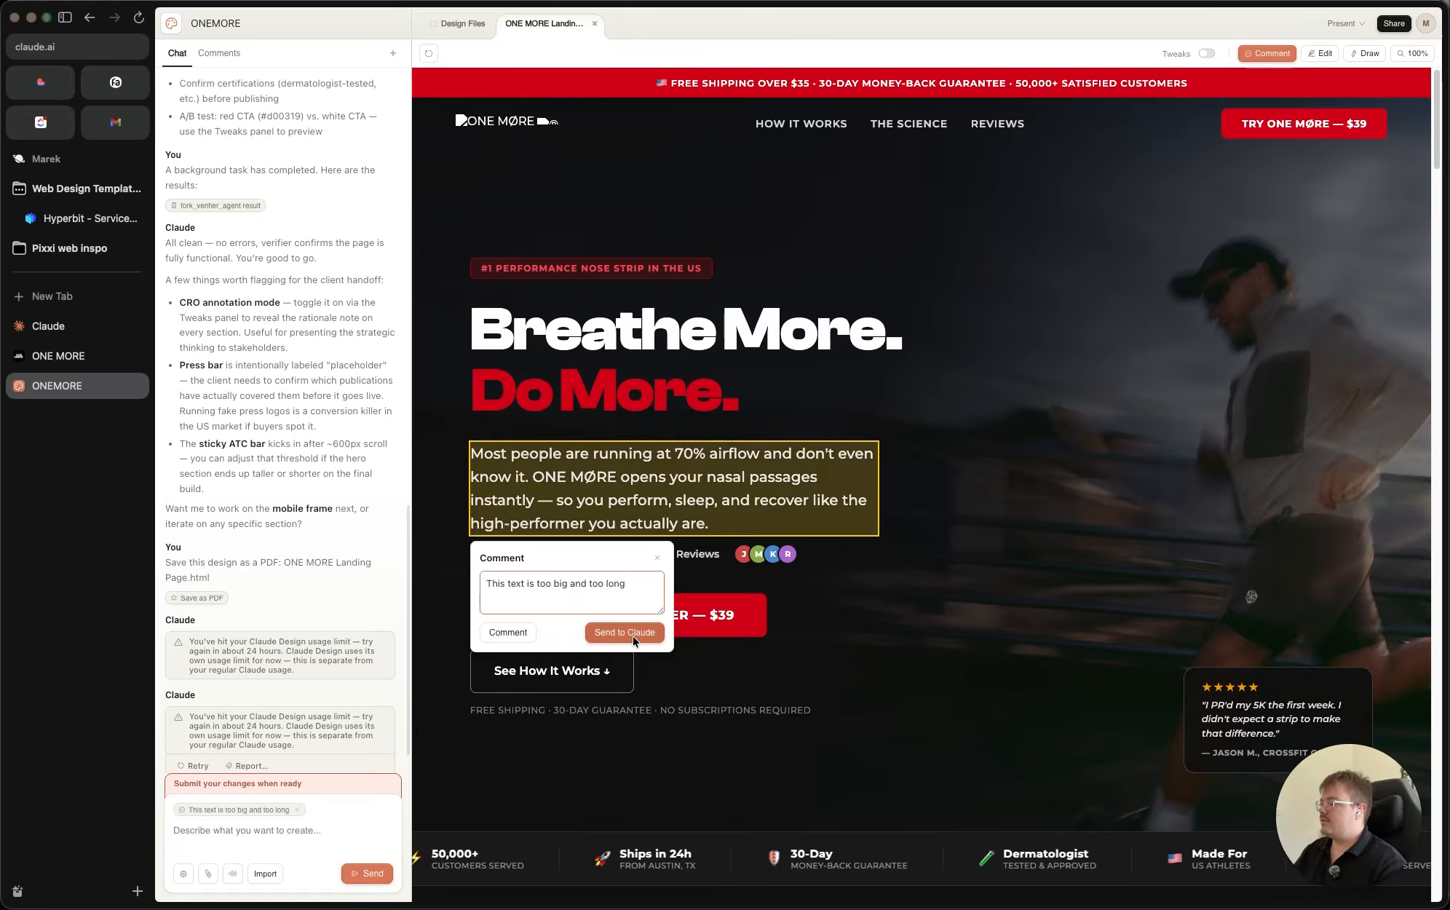
pyautogui.click(657, 559)
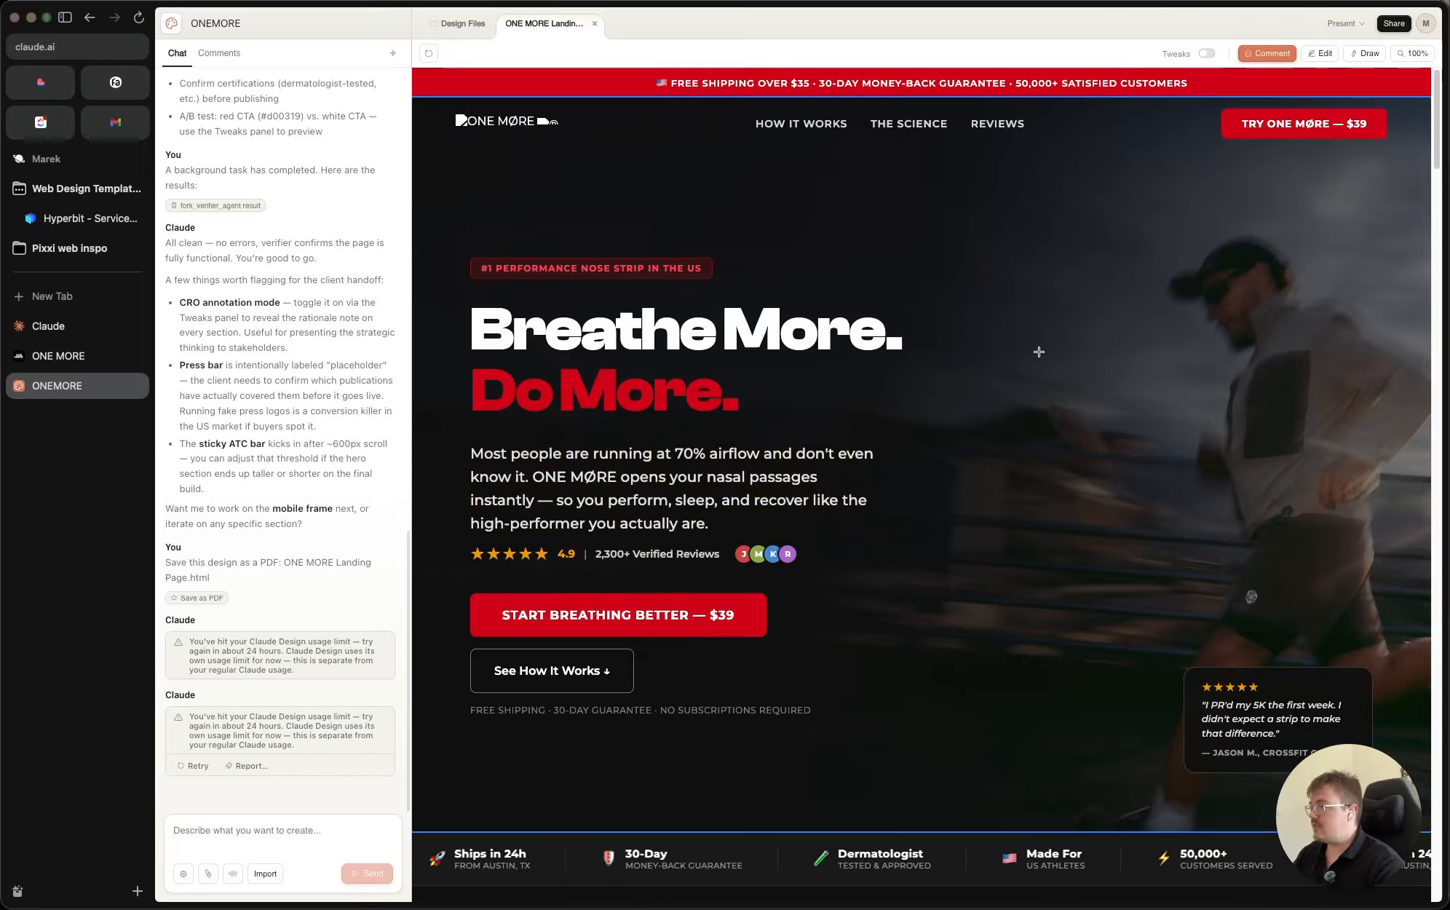
# Step: Draw freehand boxes around the Peel, Place and Breathe steps in the "Peel. Place. Breathe." section
pyautogui.click(1365, 54)
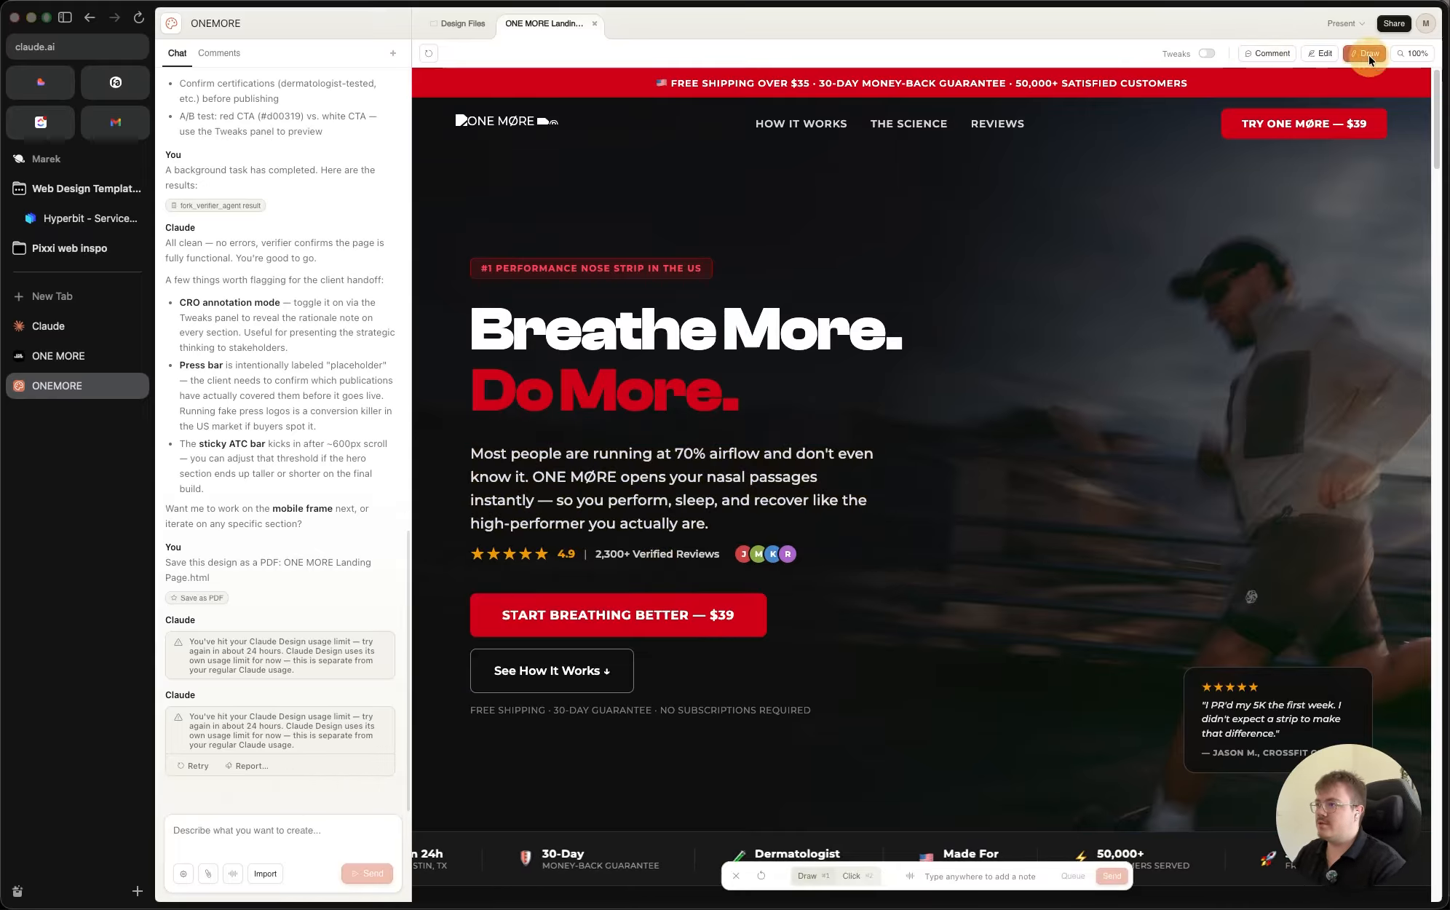
pyautogui.scroll(-3, 848, 653)
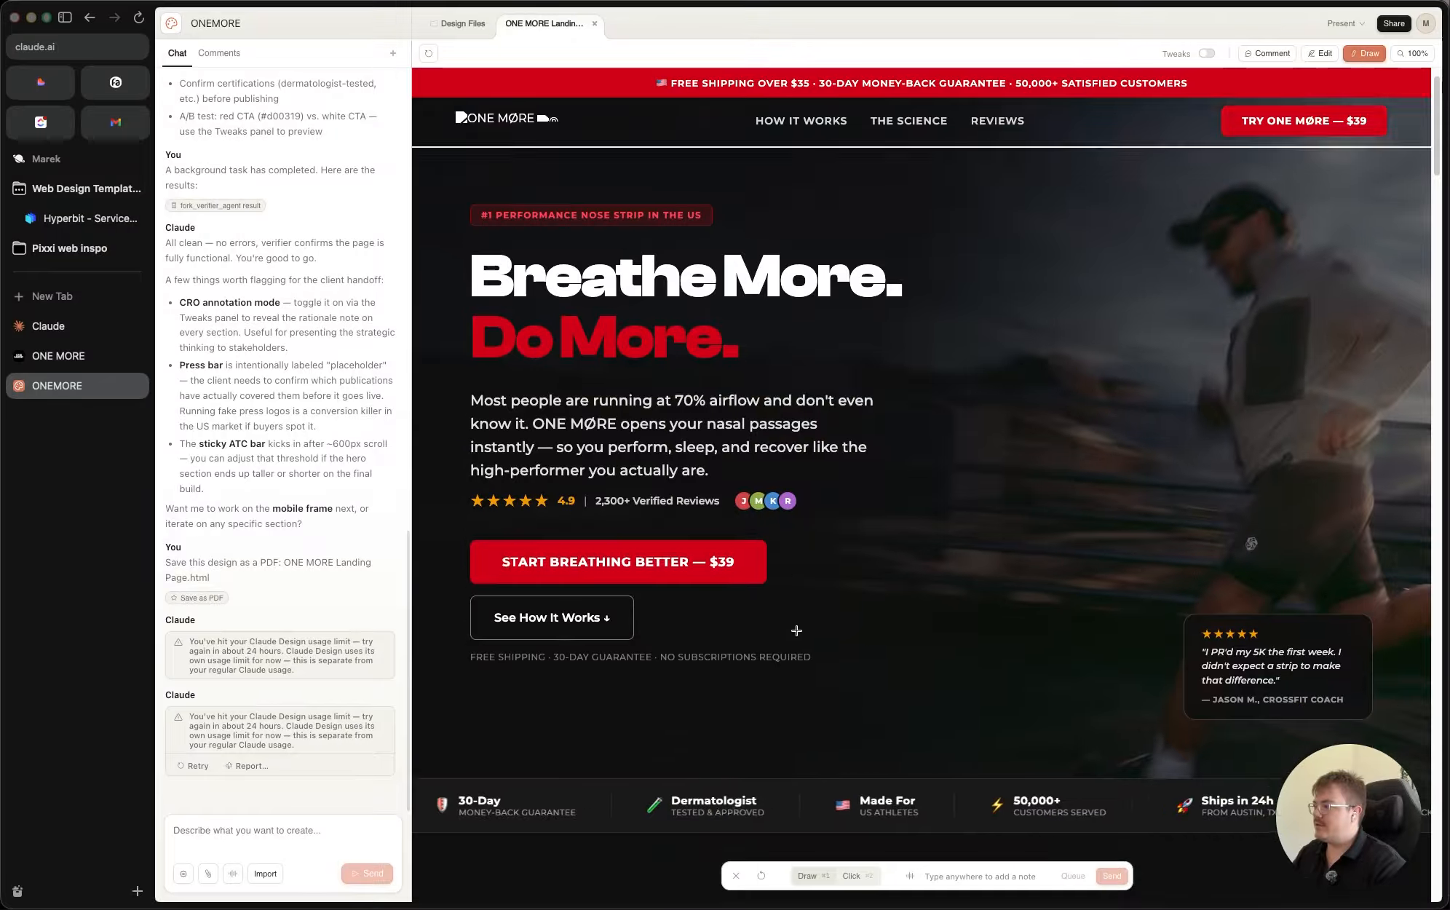
pyautogui.scroll(-10, 848, 654)
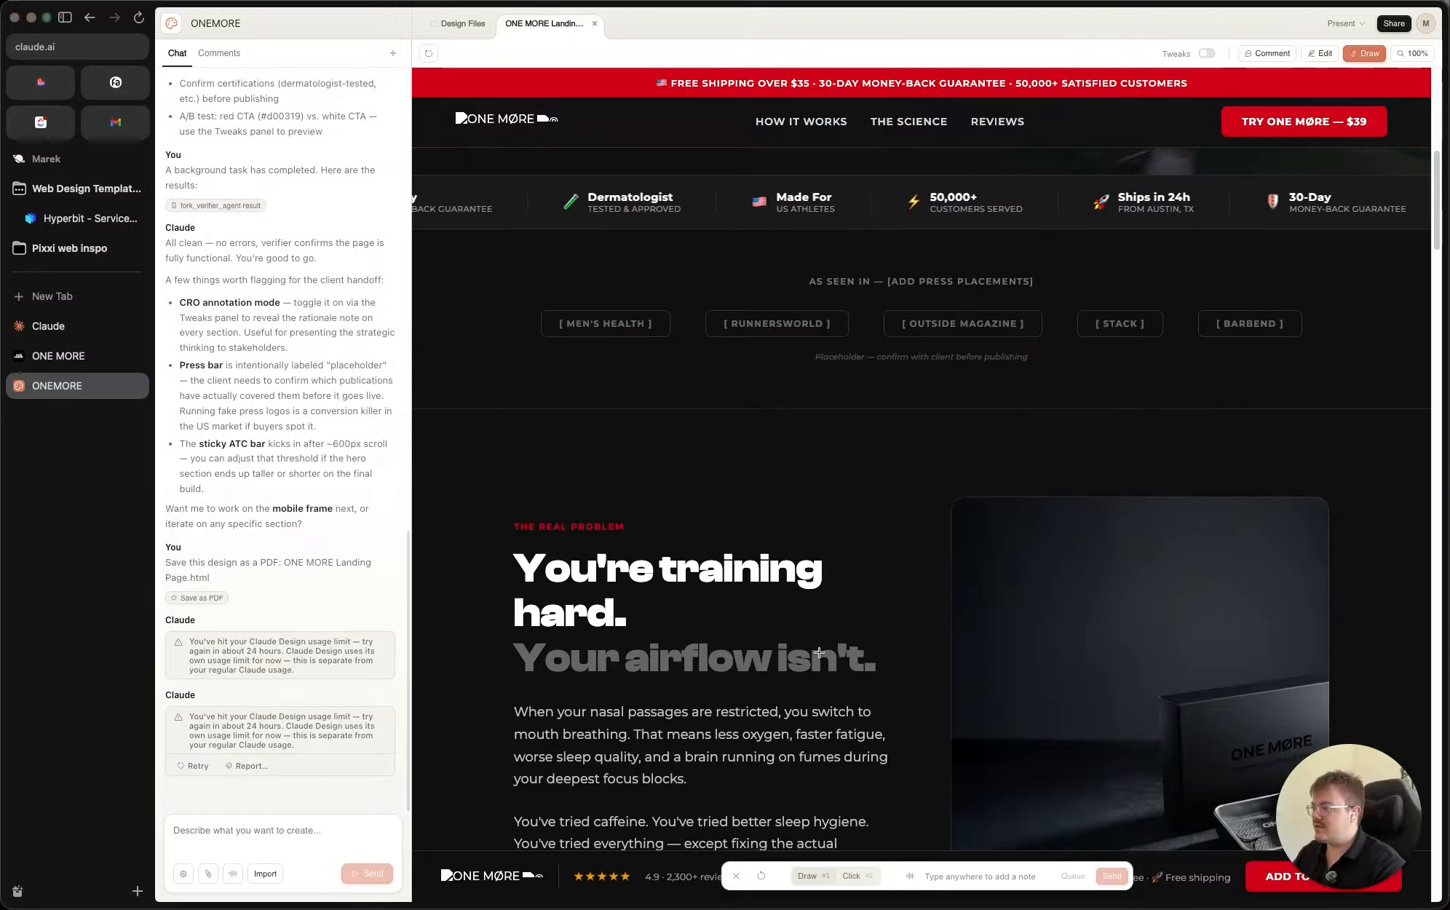
pyautogui.scroll(-8, 762, 633)
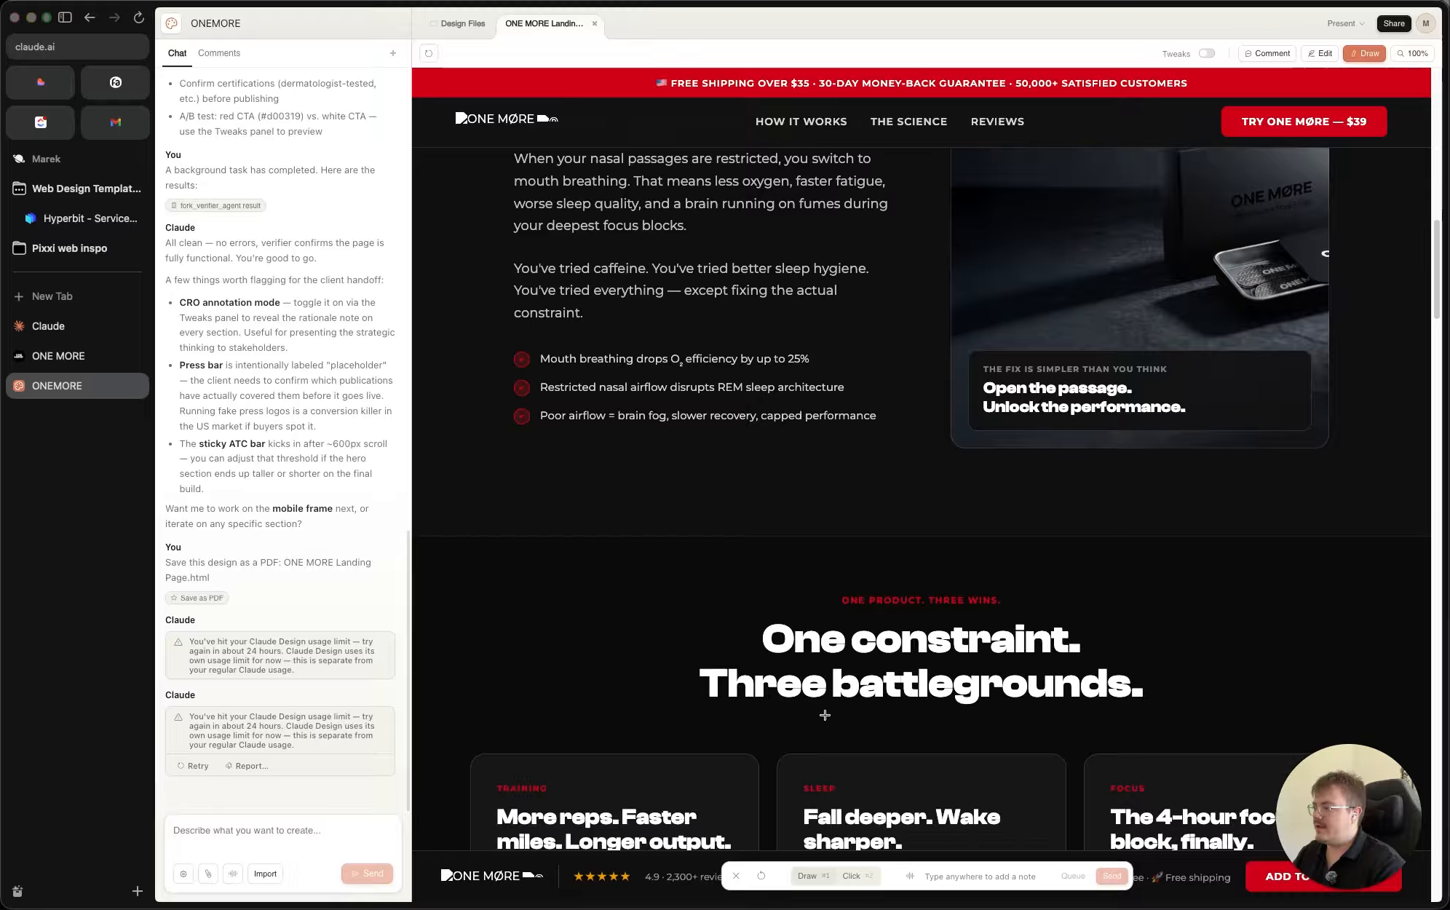
pyautogui.scroll(-5, 827, 727)
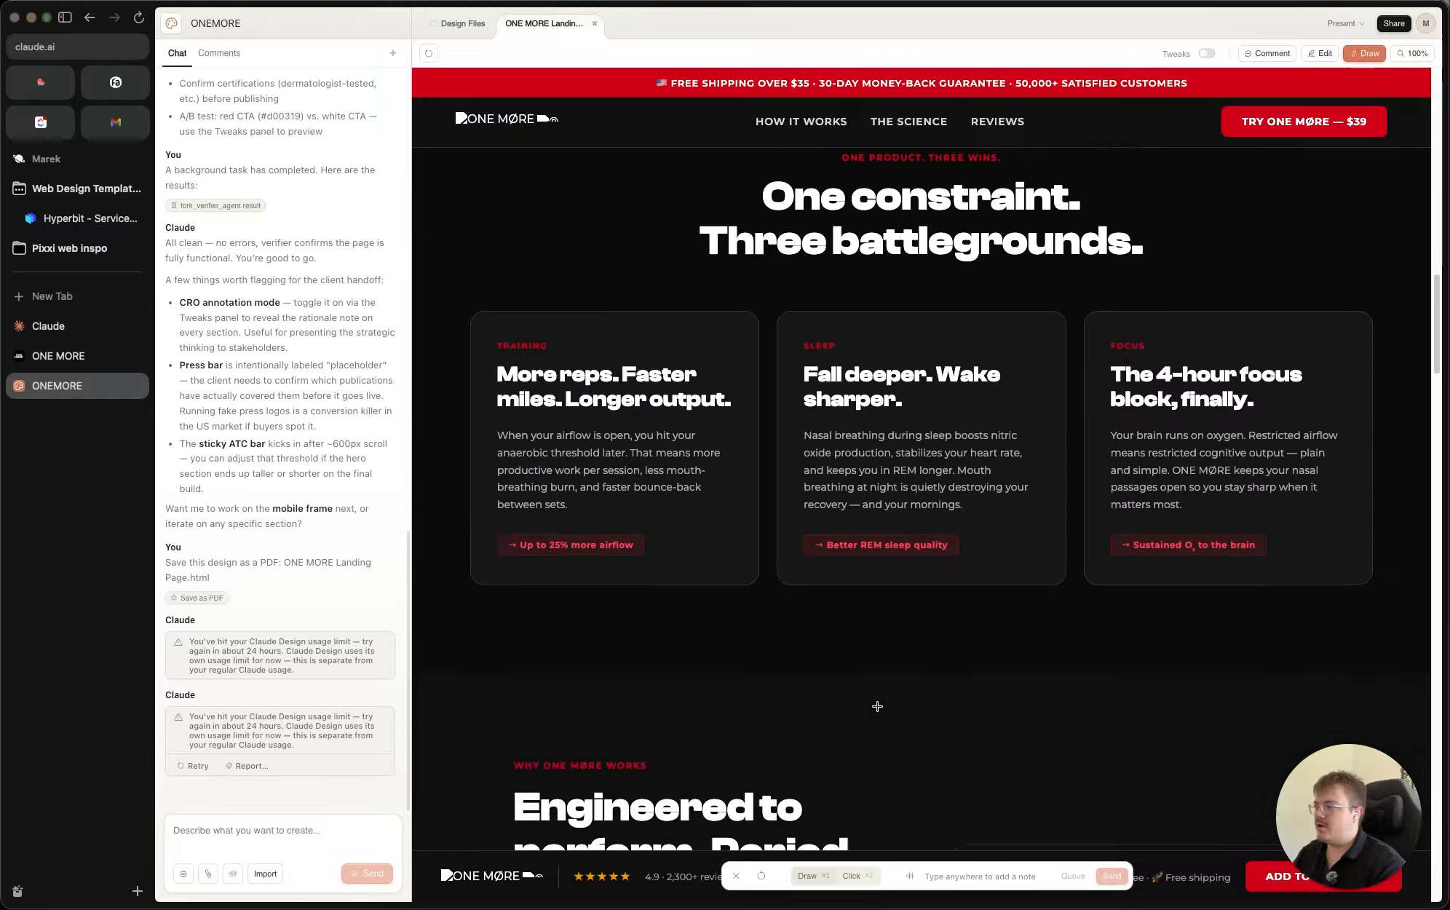
pyautogui.scroll(-5, 855, 693)
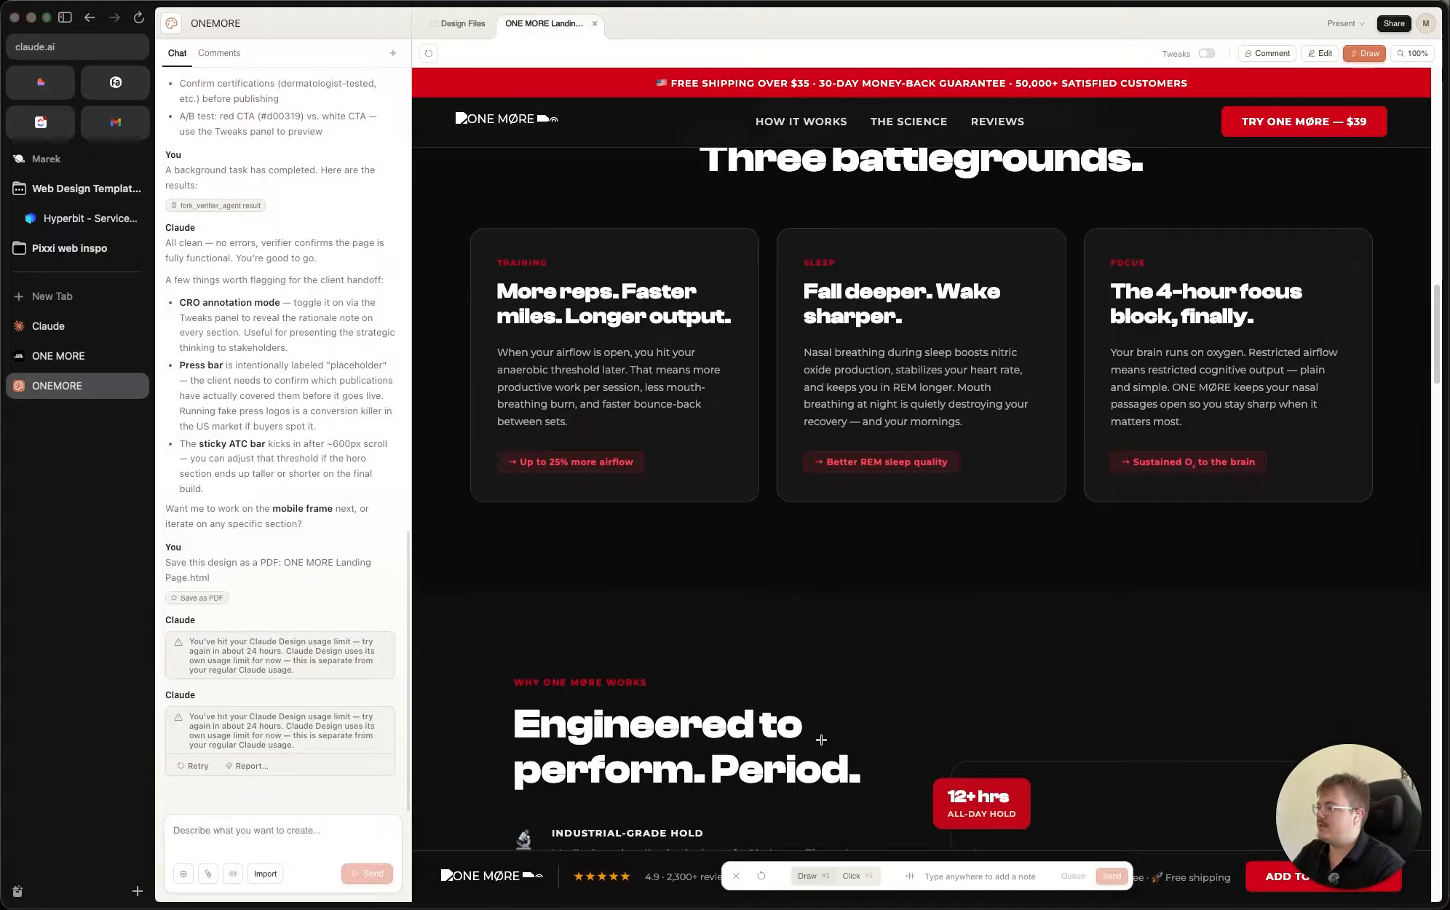
pyautogui.scroll(-15, 821, 739)
pyautogui.press('Escape')
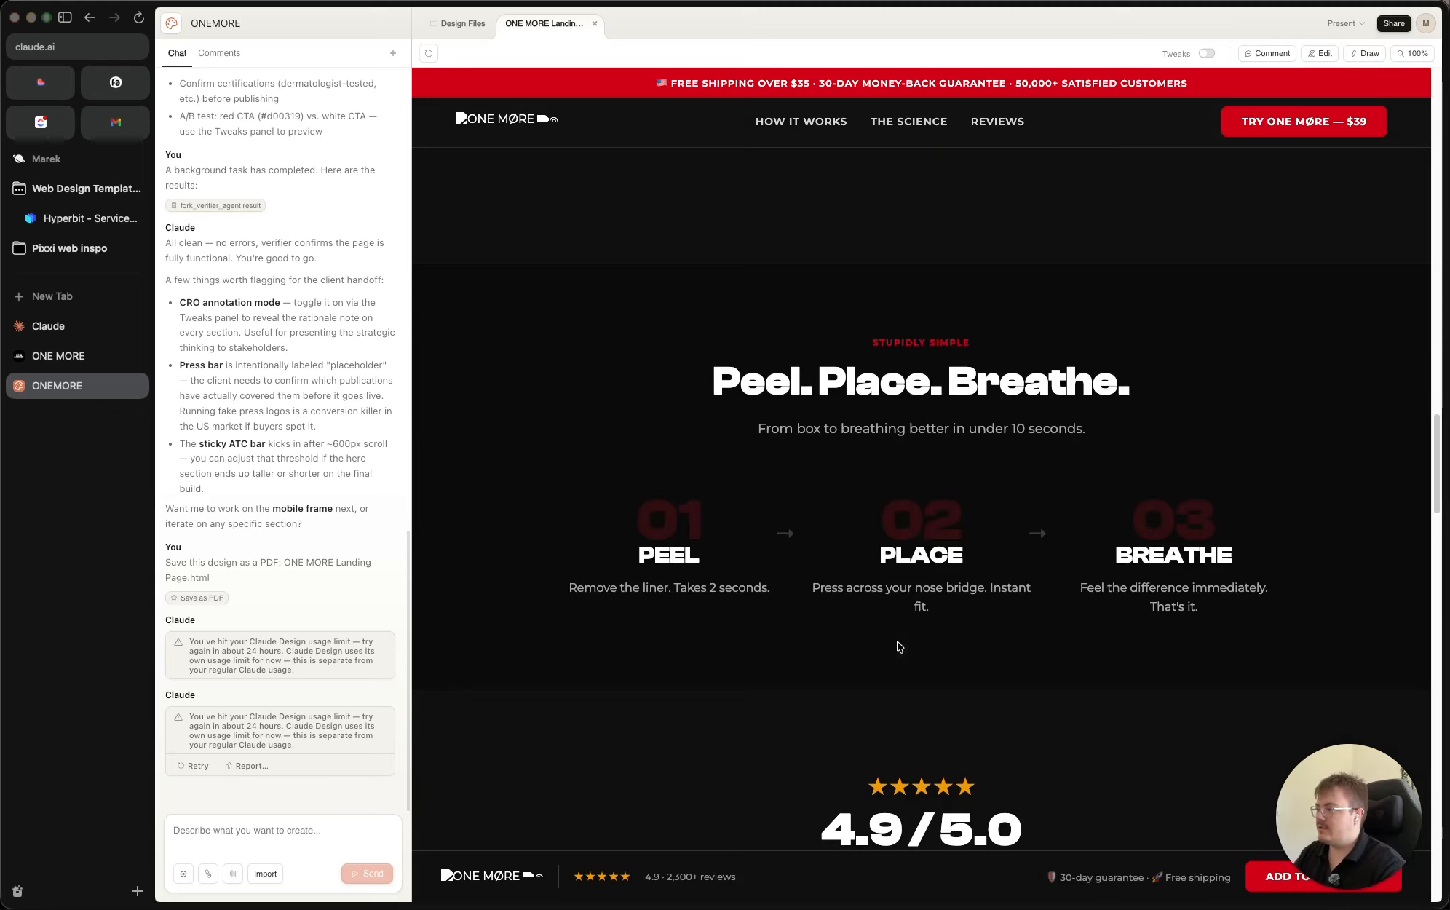
pyautogui.click(1366, 55)
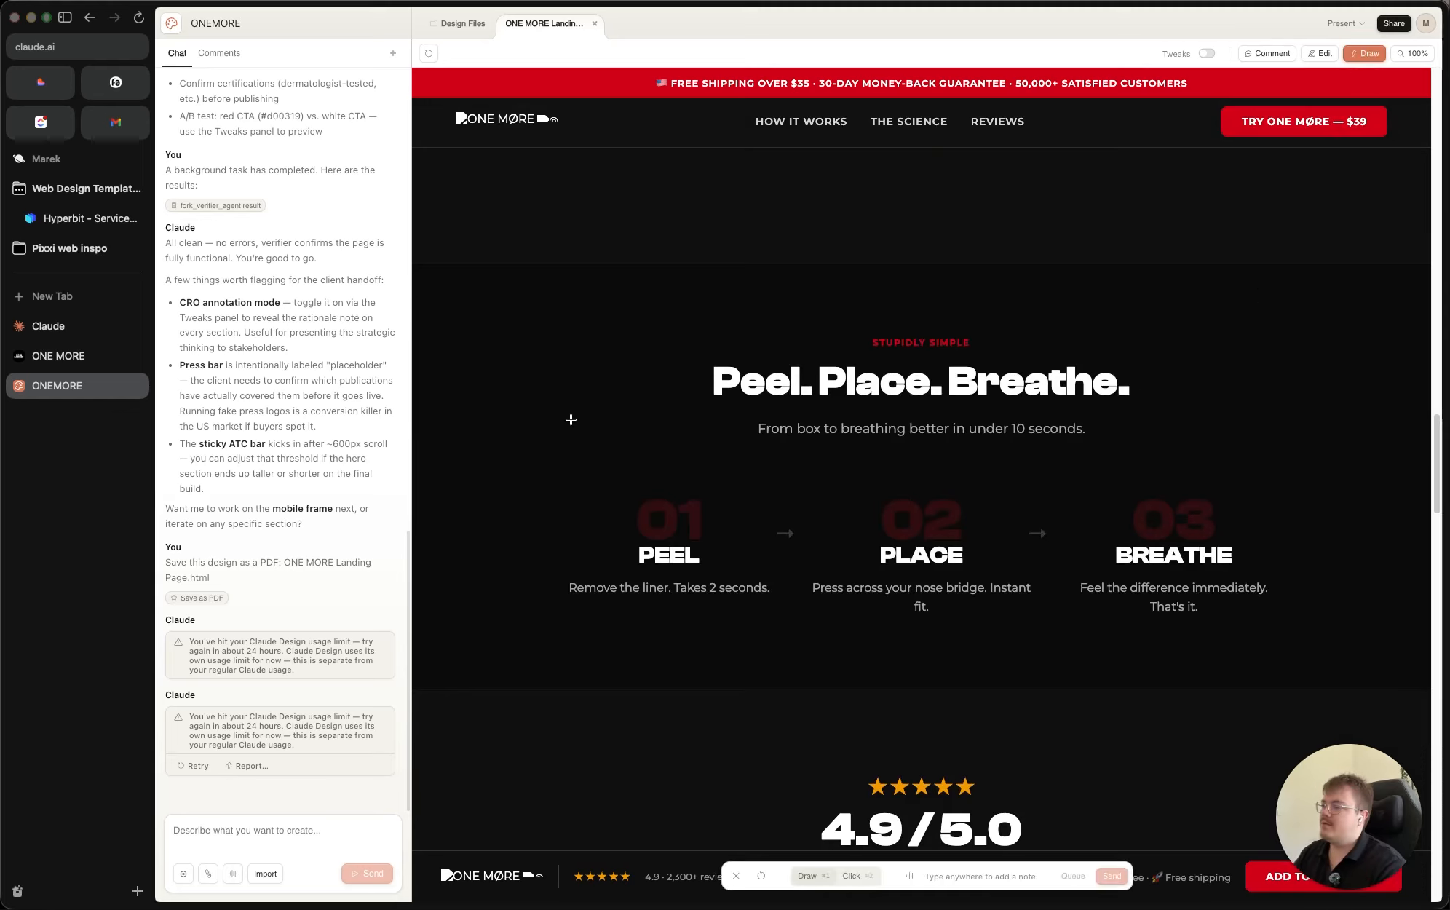
pyautogui.moveTo(559, 414)
pyautogui.mouseDown()
pyautogui.moveTo(566, 604)
pyautogui.moveTo(725, 609)
pyautogui.moveTo(770, 431)
pyautogui.moveTo(560, 416)
pyautogui.mouseUp()
pyautogui.moveTo(820, 429)
pyautogui.mouseDown()
pyautogui.moveTo(812, 525)
pyautogui.moveTo(1025, 585)
pyautogui.moveTo(874, 434)
pyautogui.moveTo(820, 435)
pyautogui.mouseUp()
pyautogui.moveTo(1070, 437)
pyautogui.mouseDown()
pyautogui.moveTo(1071, 604)
pyautogui.moveTo(1291, 456)
pyautogui.moveTo(1076, 435)
pyautogui.mouseUp()
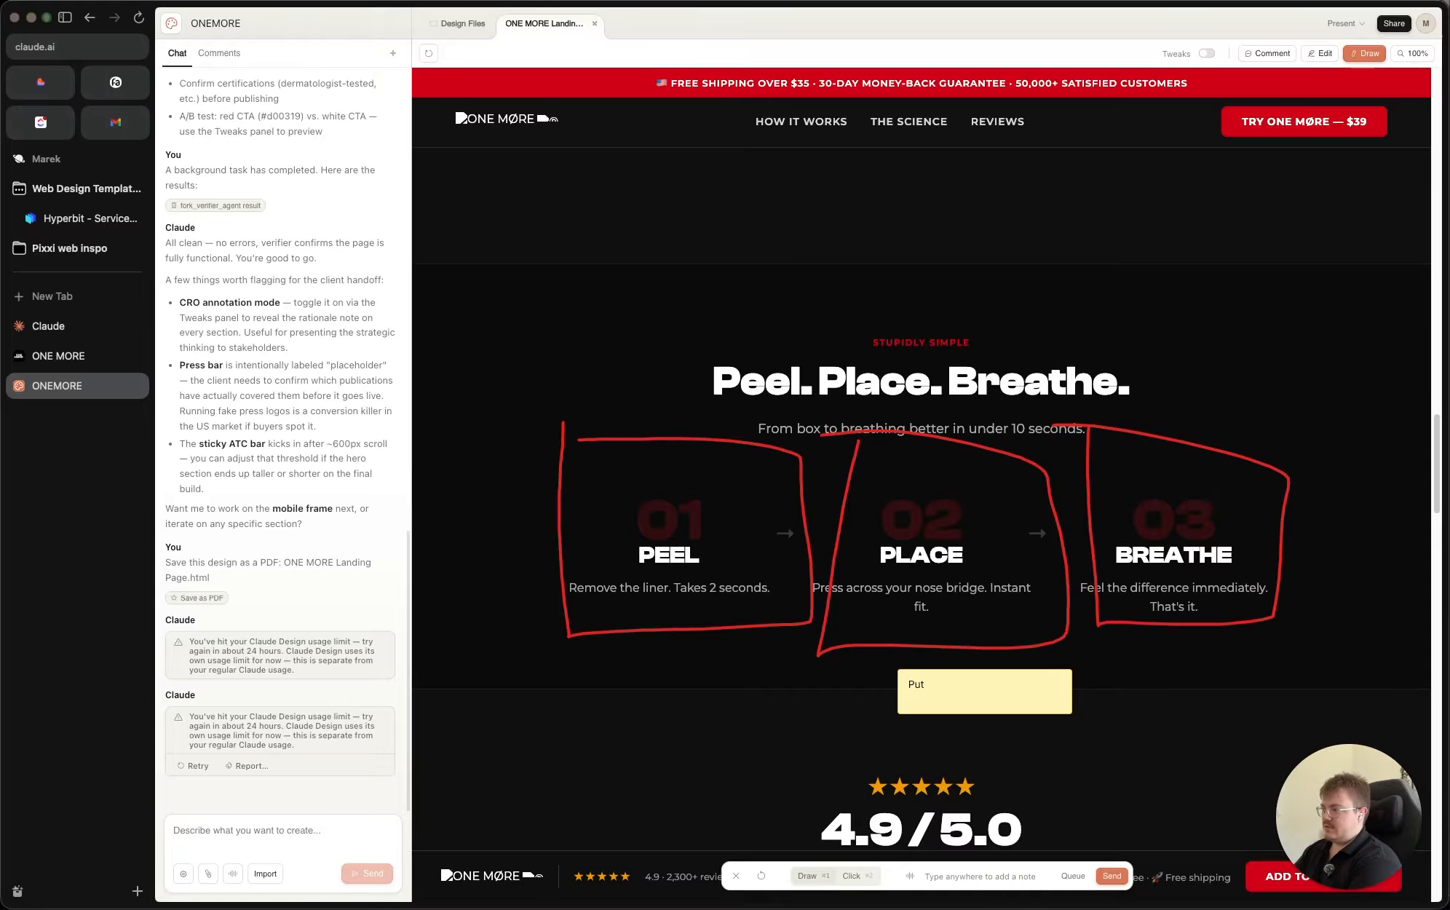
# Step: Add the note "Put each step of the process into a card with an image as a background" and send the drawing to Claude
pyautogui.write('Put each step of the proce')
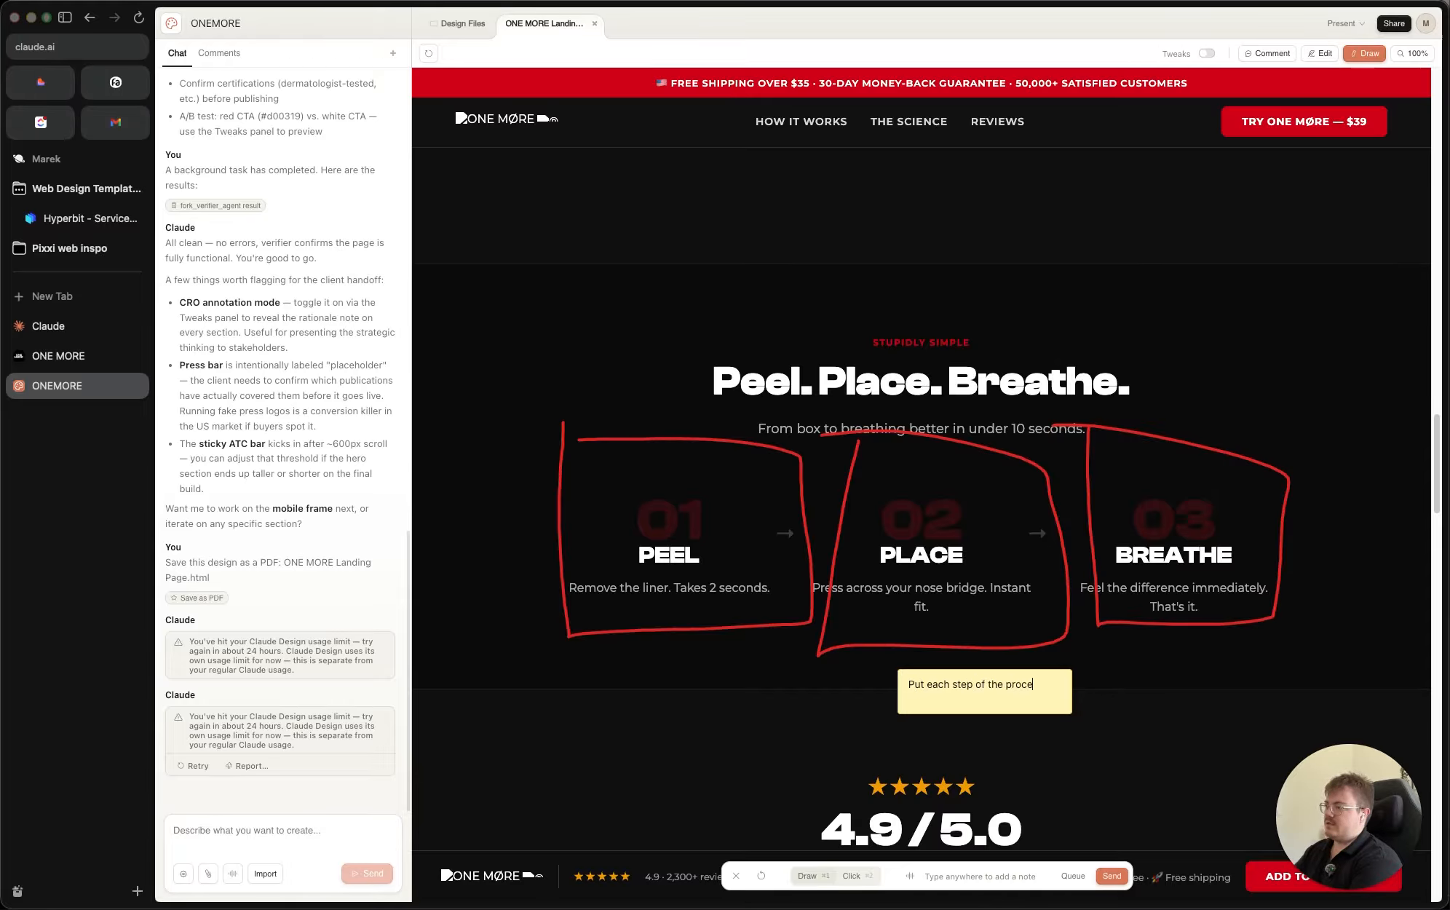
pyautogui.write('ss into a')
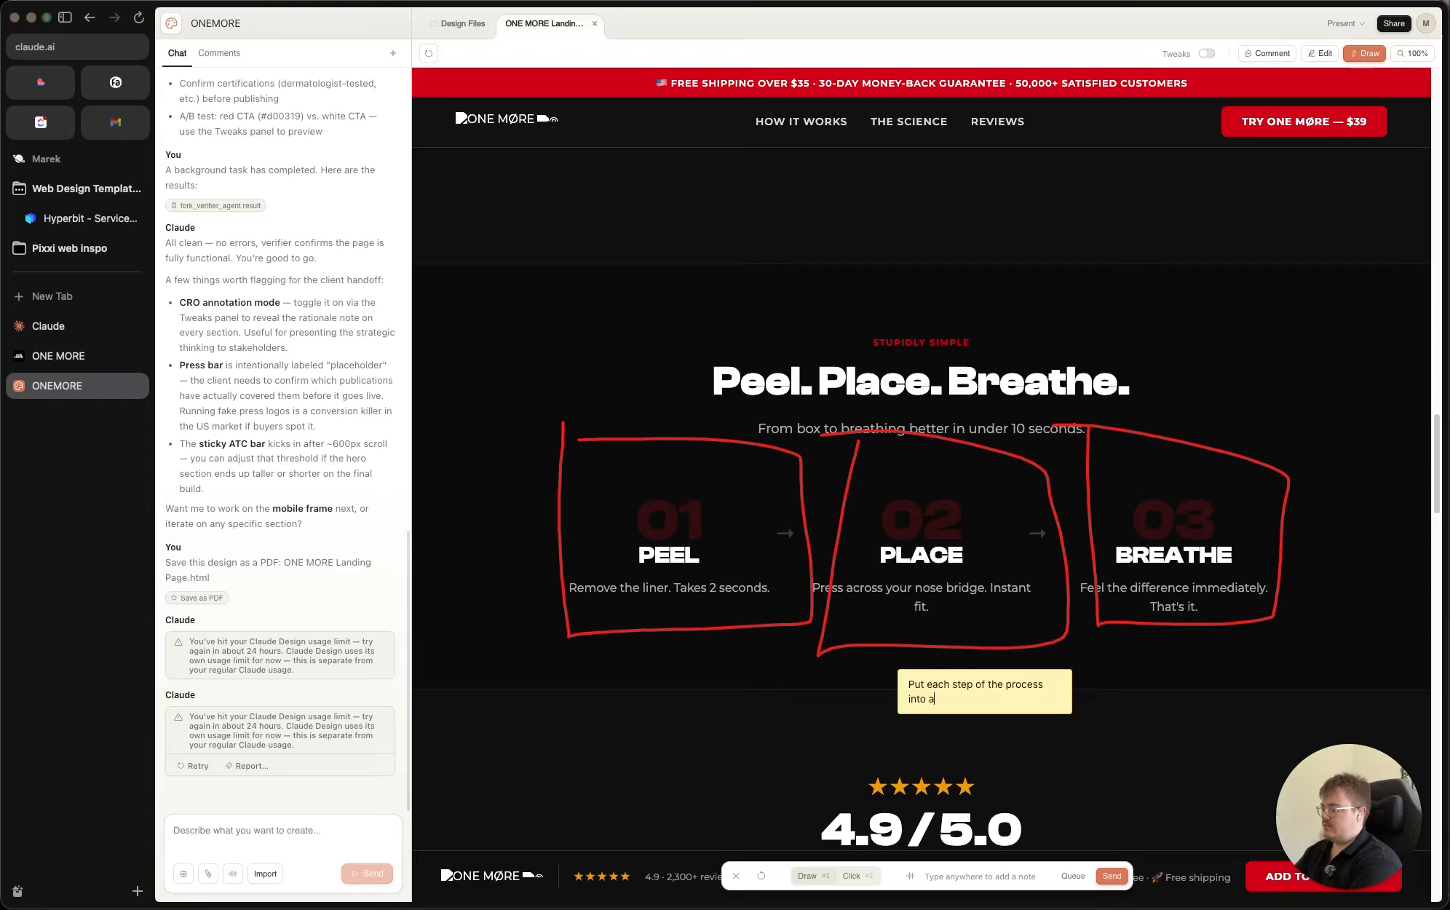
pyautogui.write(' card with an image')
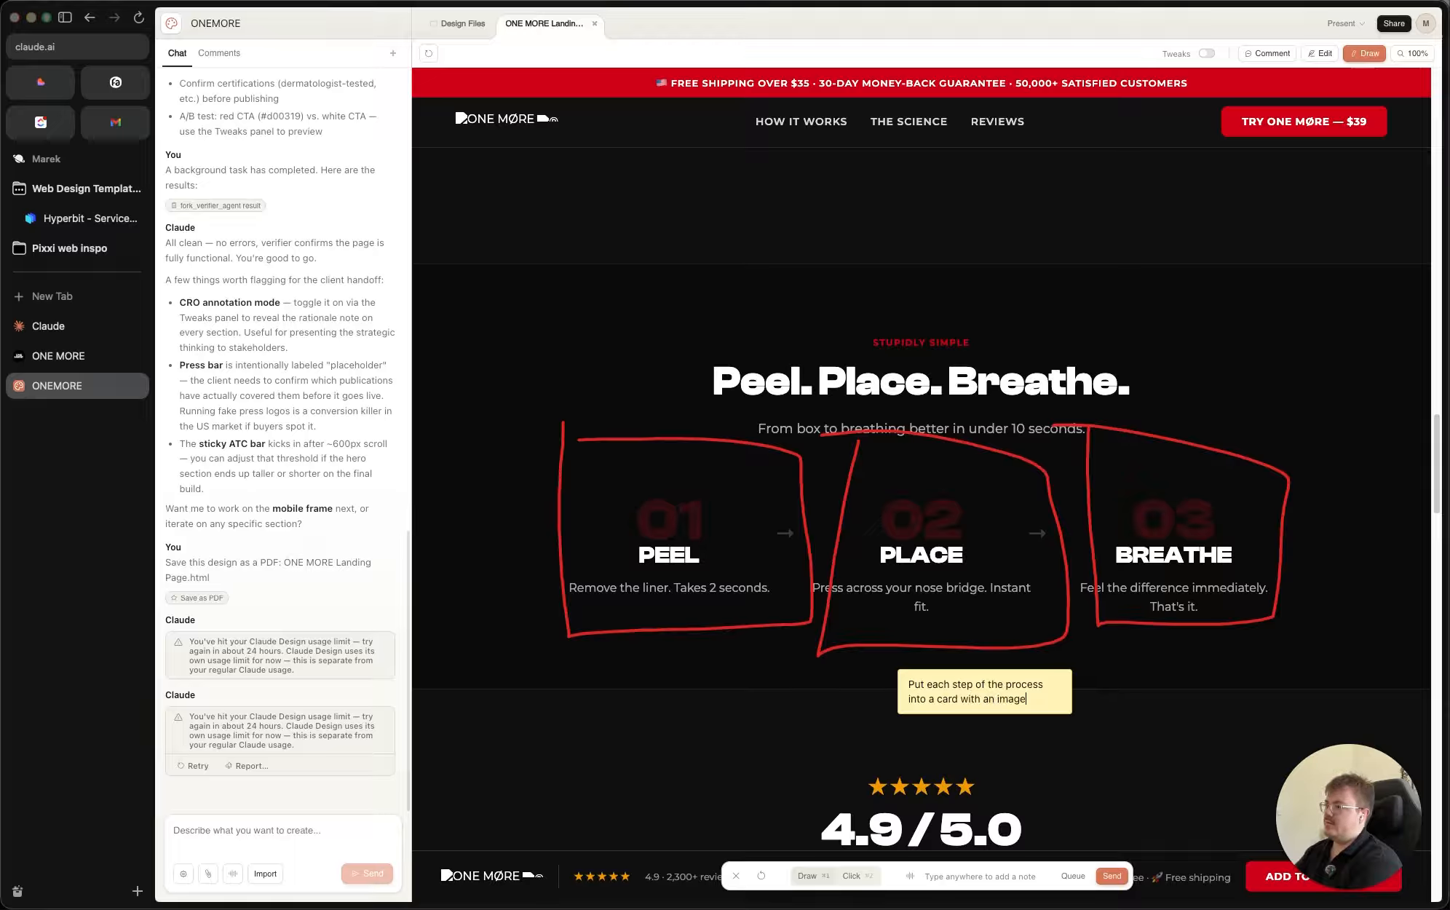
pyautogui.write(' as a background')
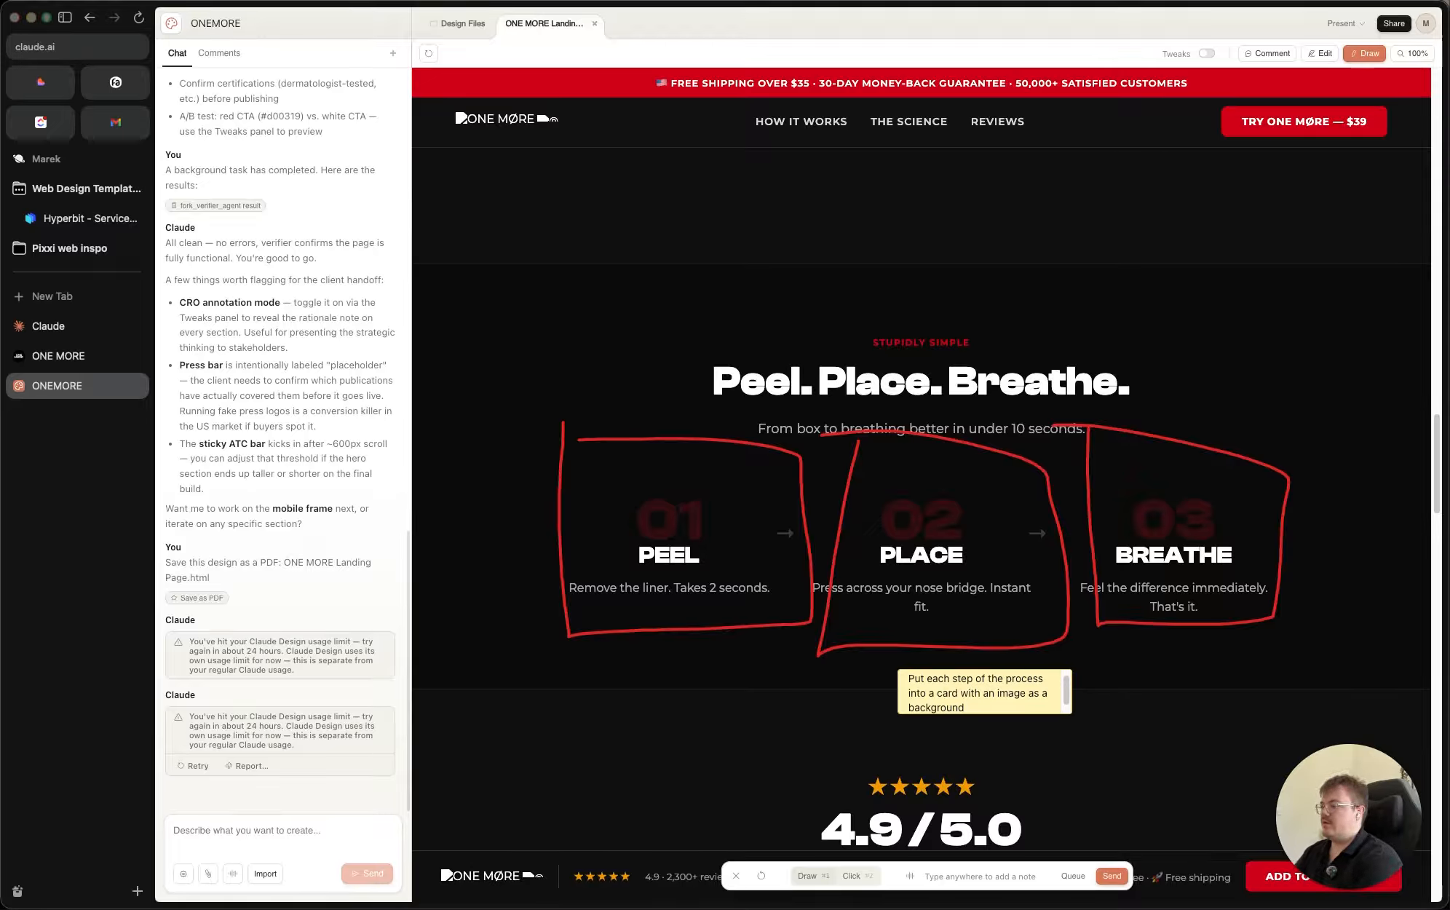
pyautogui.click(1113, 877)
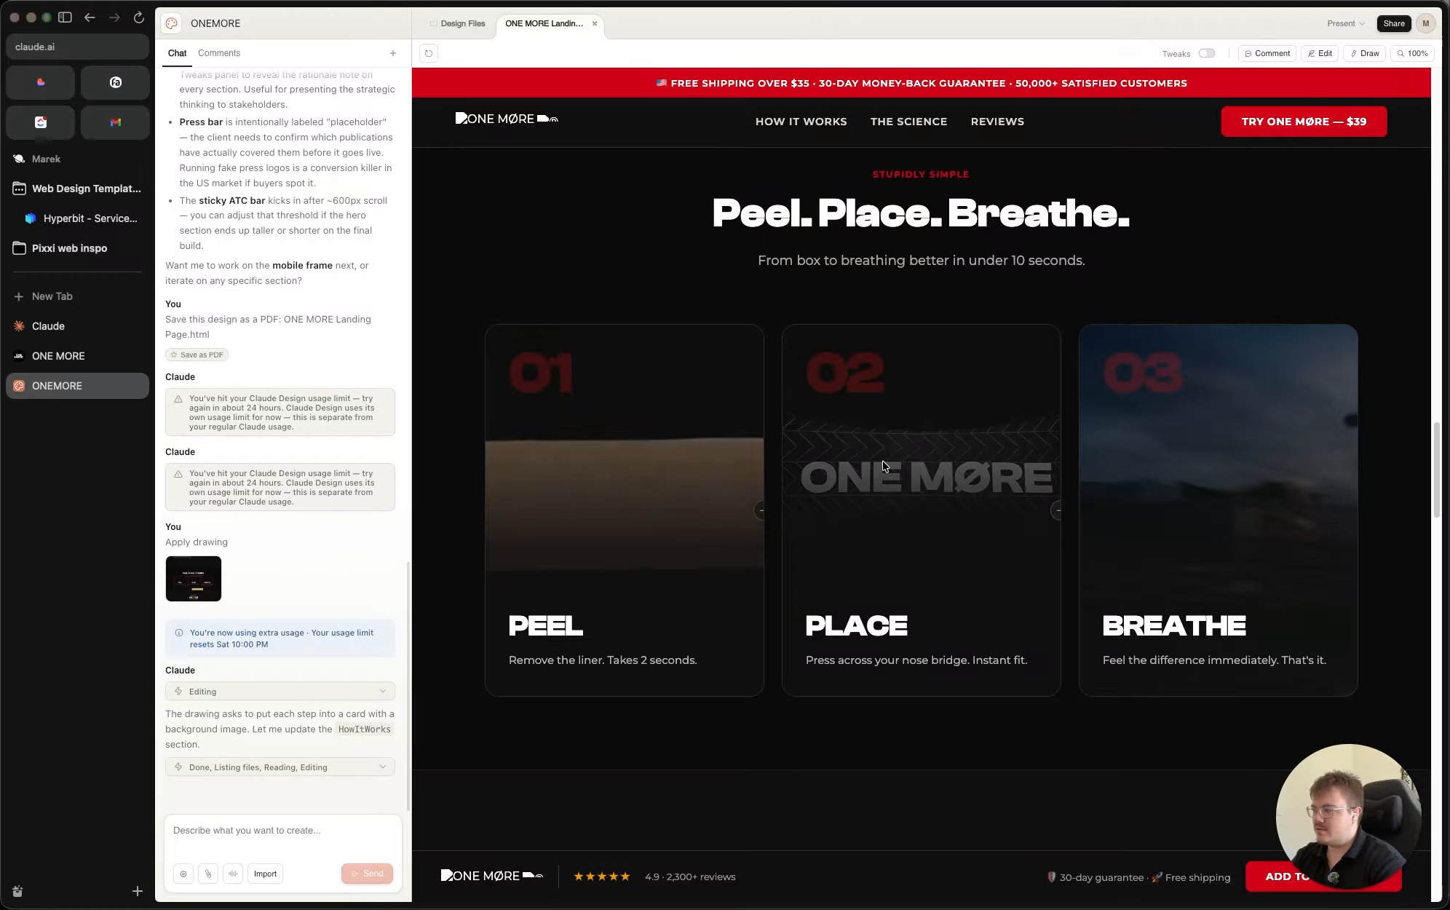
# Step: Review the redesigned Peel, Place and Breathe cards, and look through the reviews, comparison and pricing sections below them
pyautogui.scroll(15, 1332, 374)
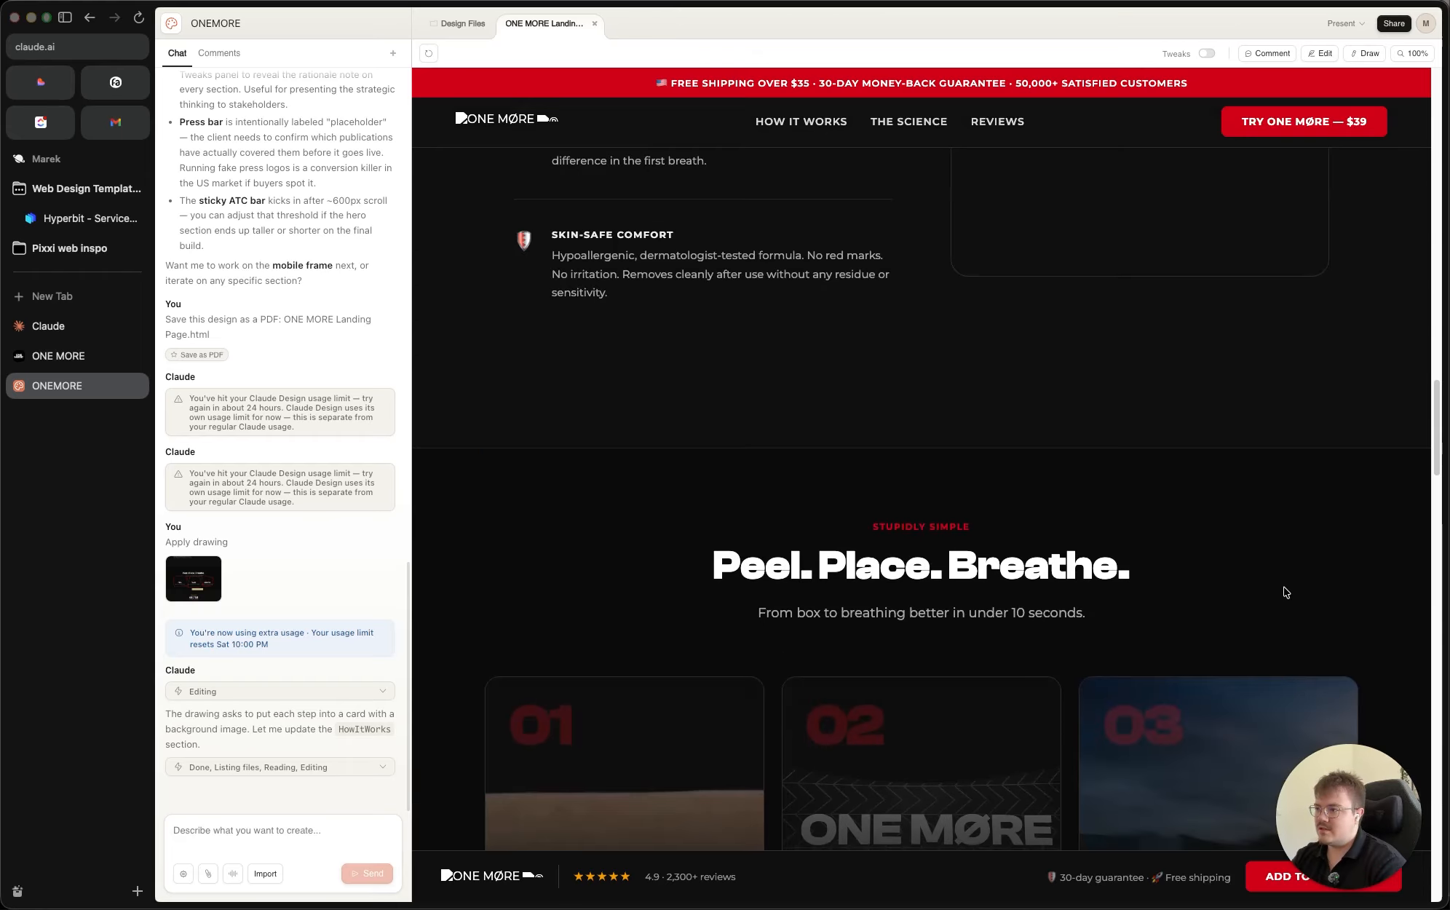
pyautogui.scroll(-10, 1191, 405)
pyautogui.scroll(5, 1147, 637)
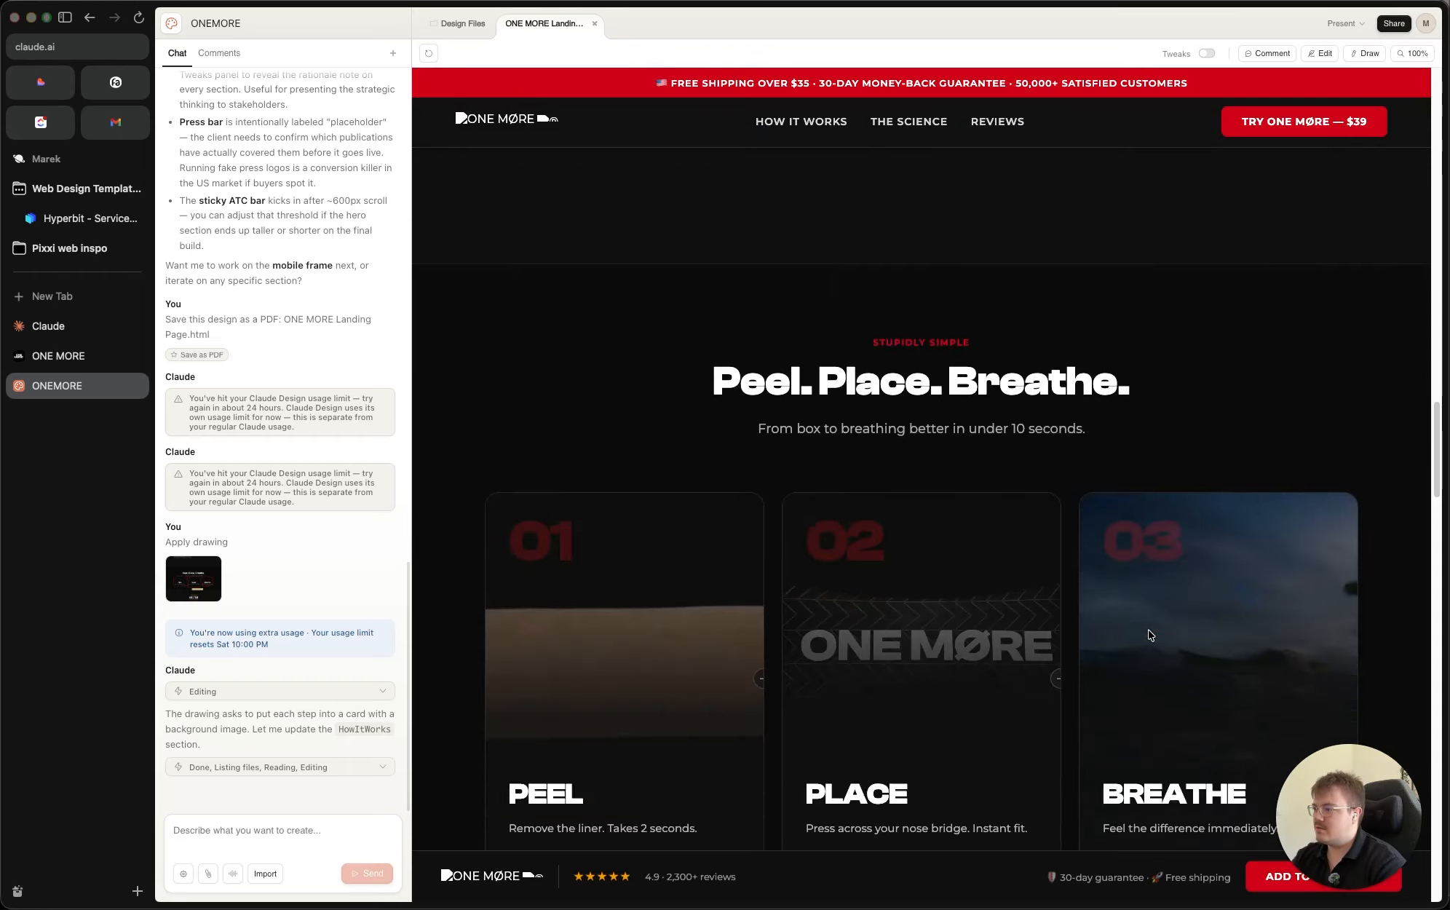
pyautogui.scroll(-3, 1149, 626)
pyautogui.scroll(3, 1149, 633)
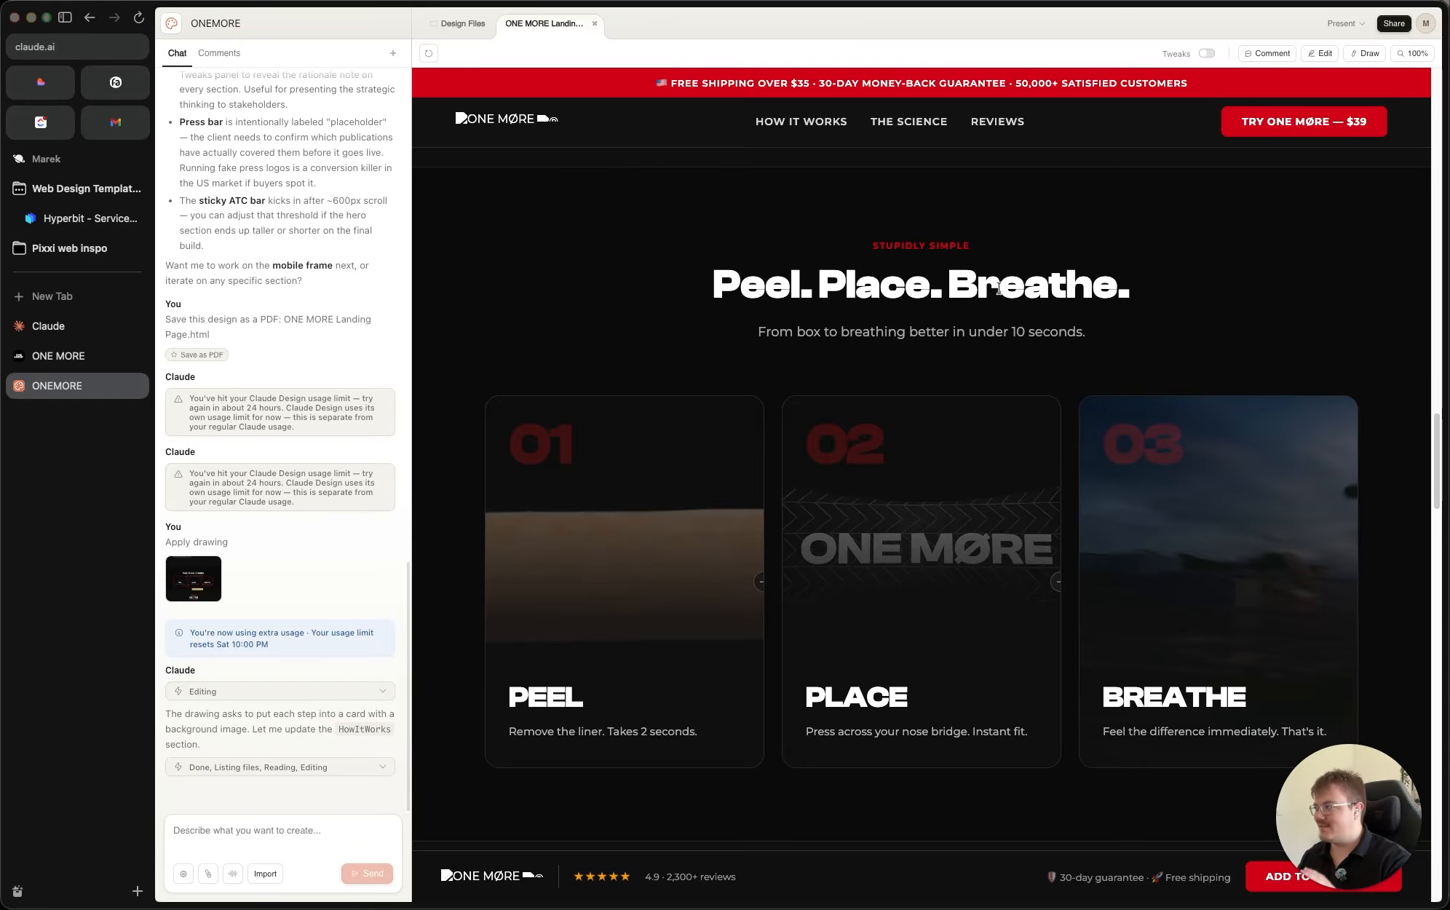
pyautogui.scroll(-10, 996, 413)
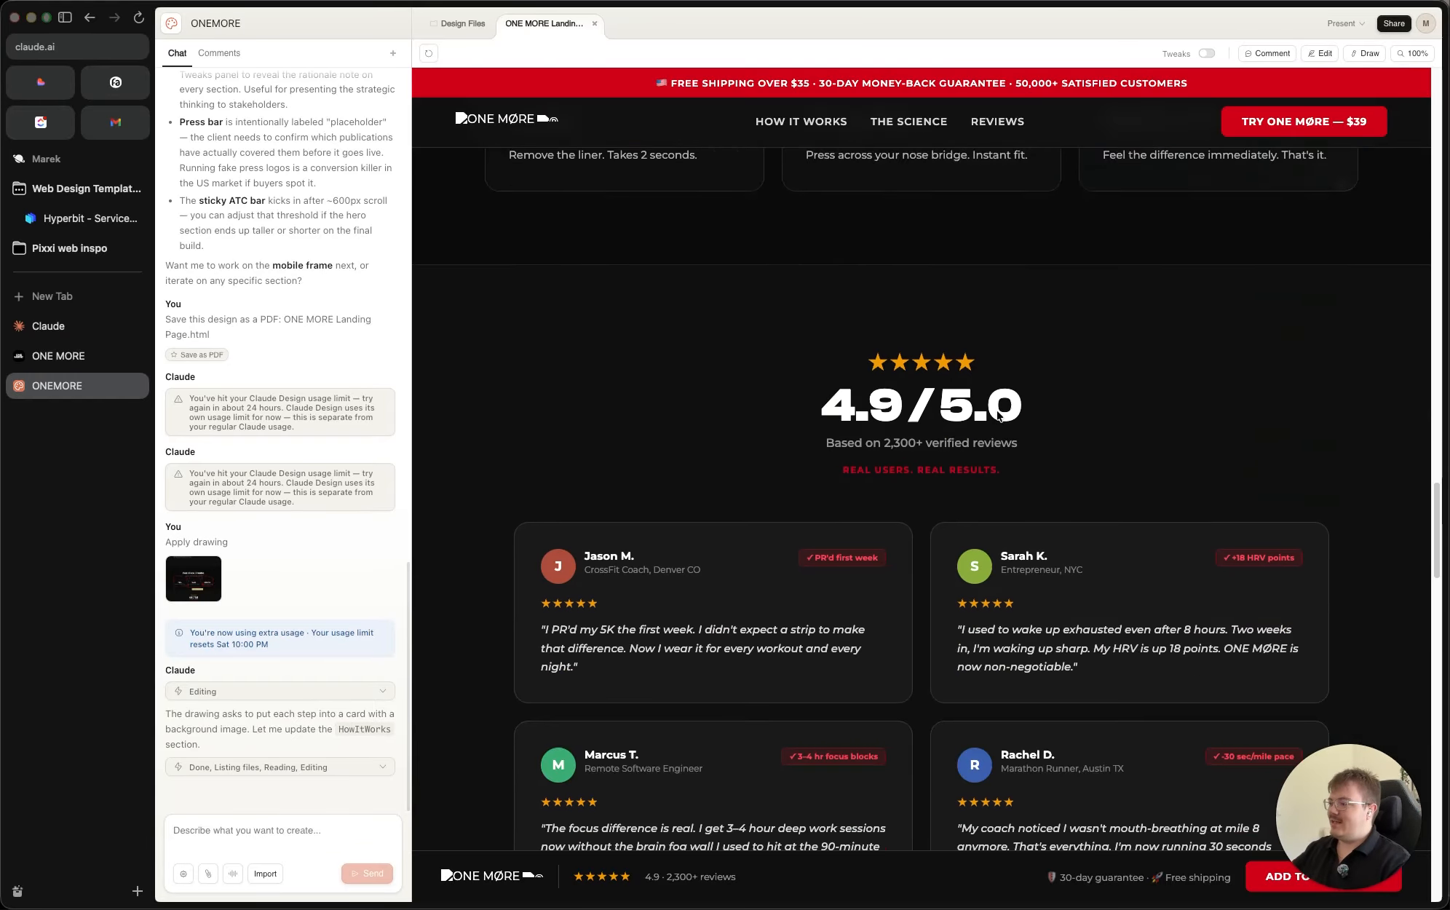
pyautogui.scroll(-15, 997, 414)
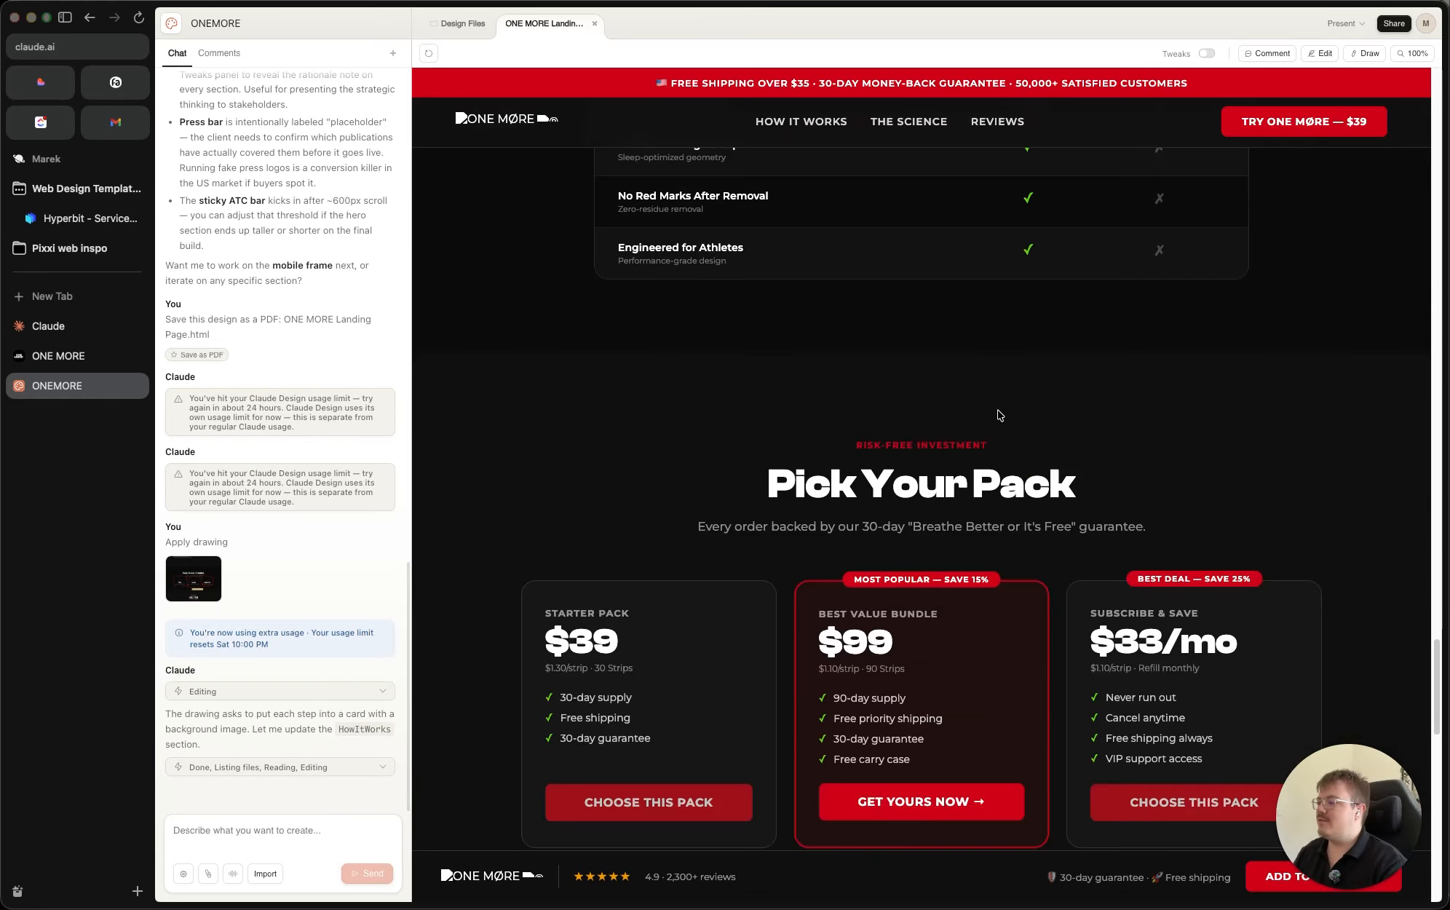
pyautogui.scroll(-3, 1000, 415)
pyautogui.scroll(7, 1008, 415)
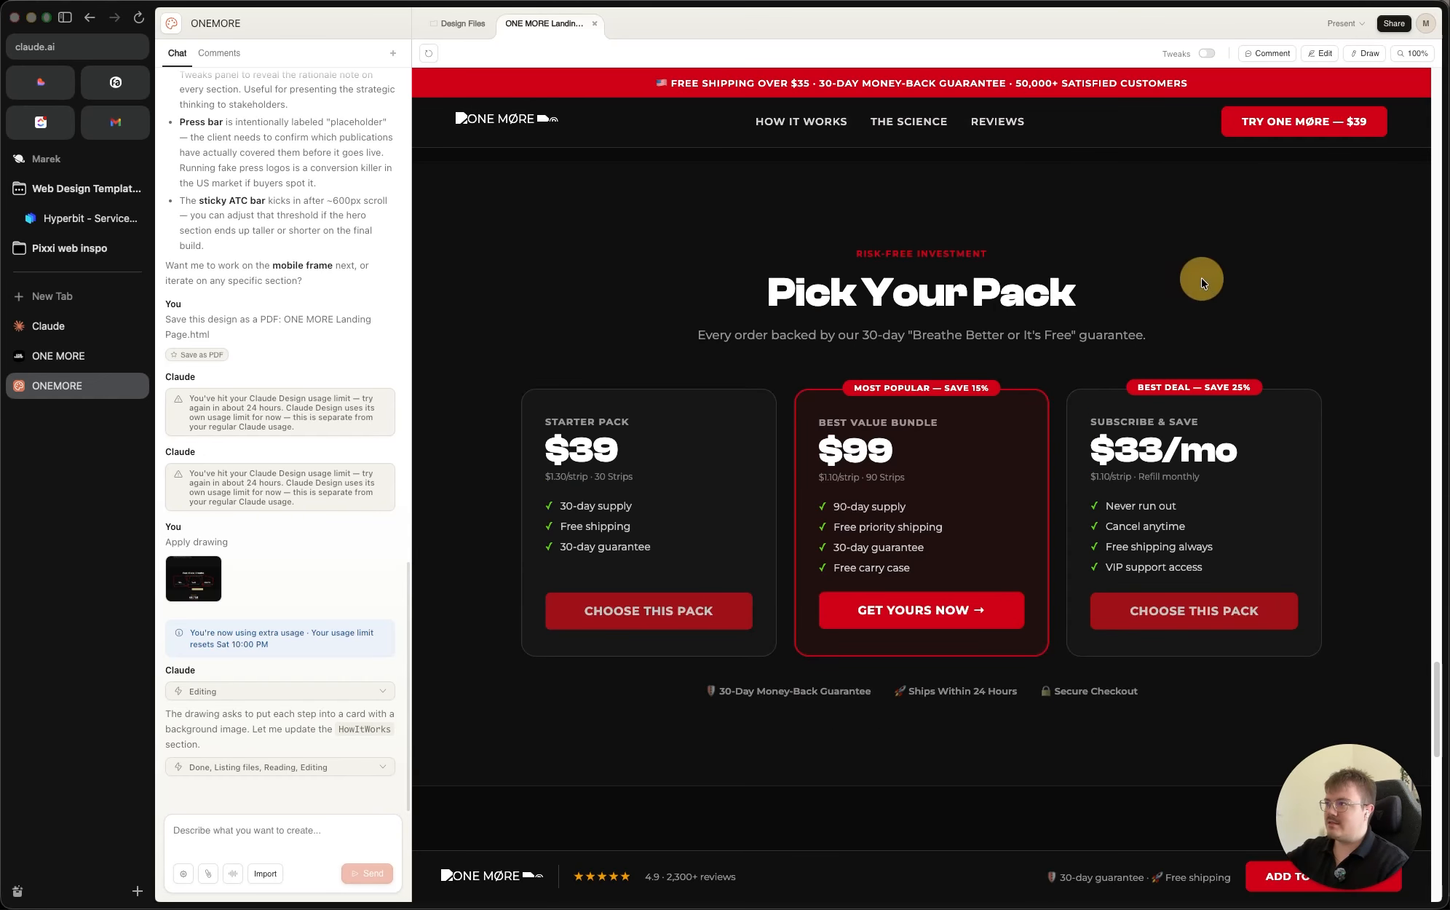
# Step: Enter the list of revision notes in the chat prompt, starting with the hero's reviews row and "see how it works" button, and return to the hero
pyautogui.click(264, 818)
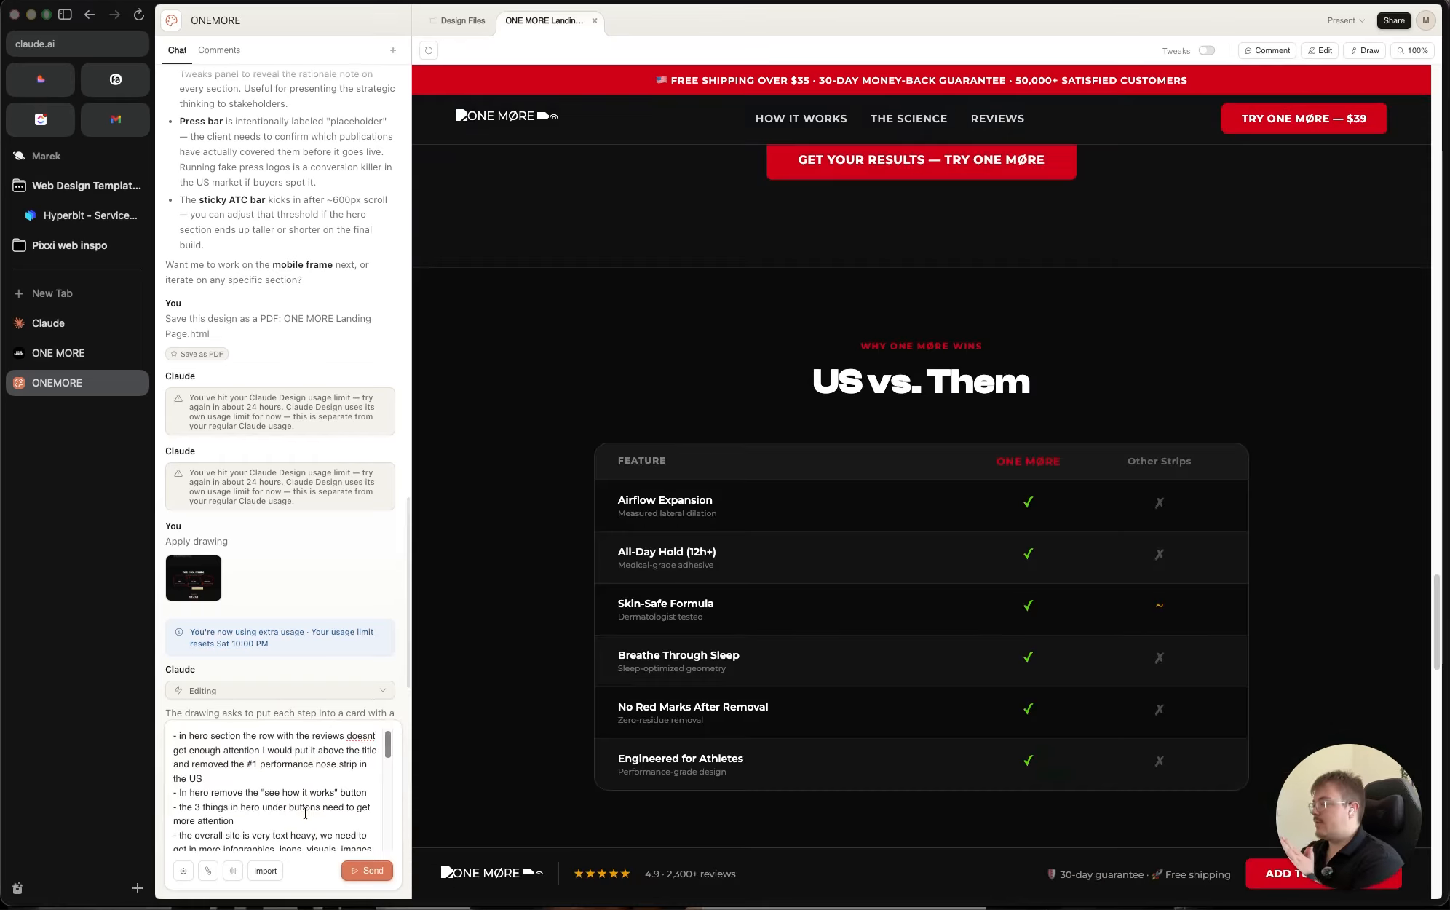
pyautogui.scroll(-10, 230, 804)
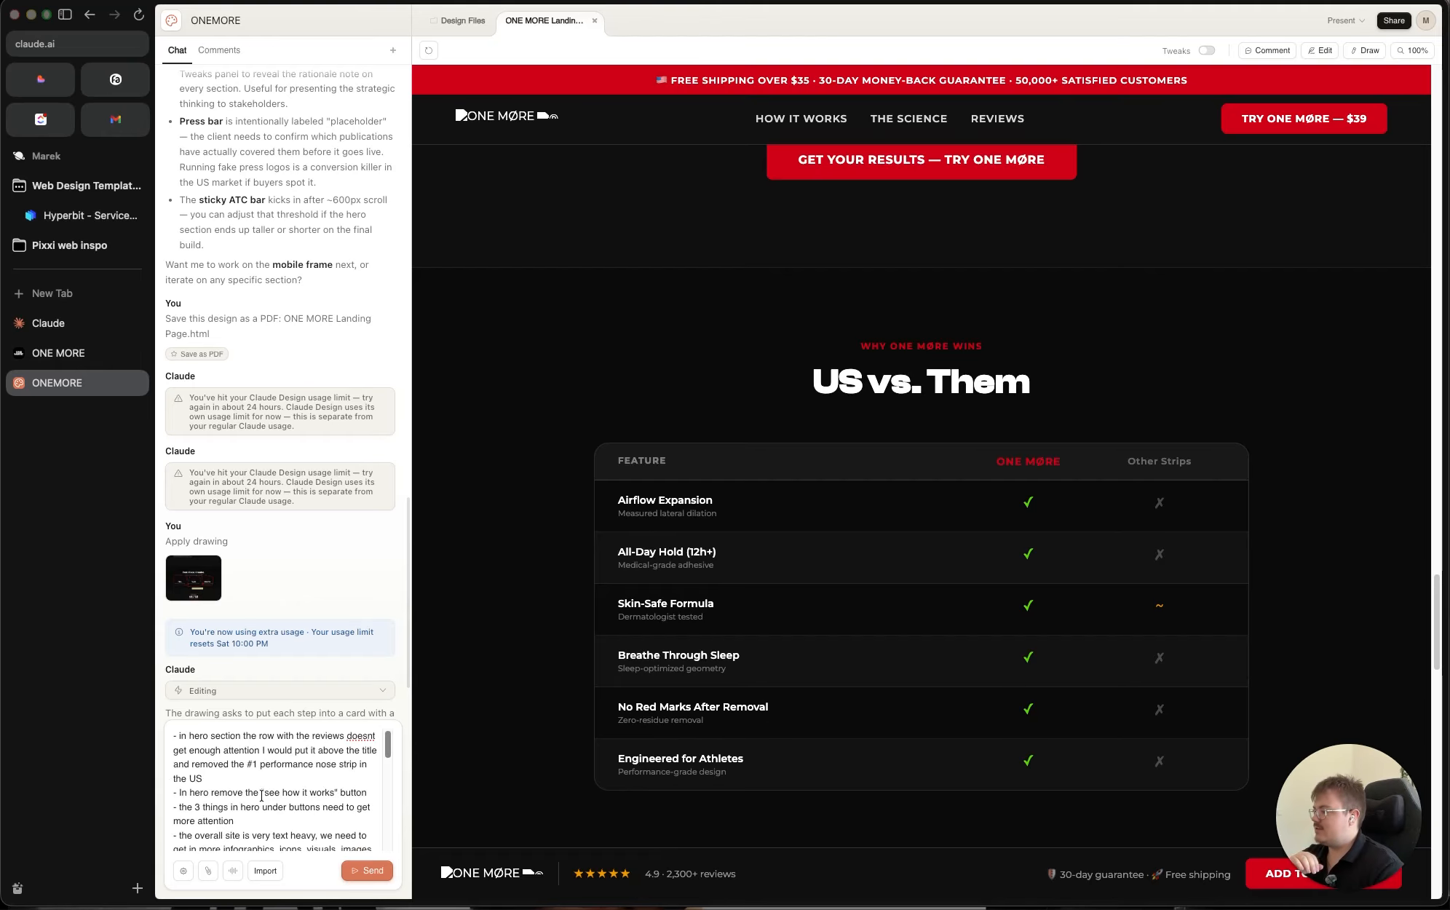
pyautogui.scroll(10, 250, 806)
pyautogui.scroll(5, 566, 579)
pyautogui.scroll(10, 566, 579)
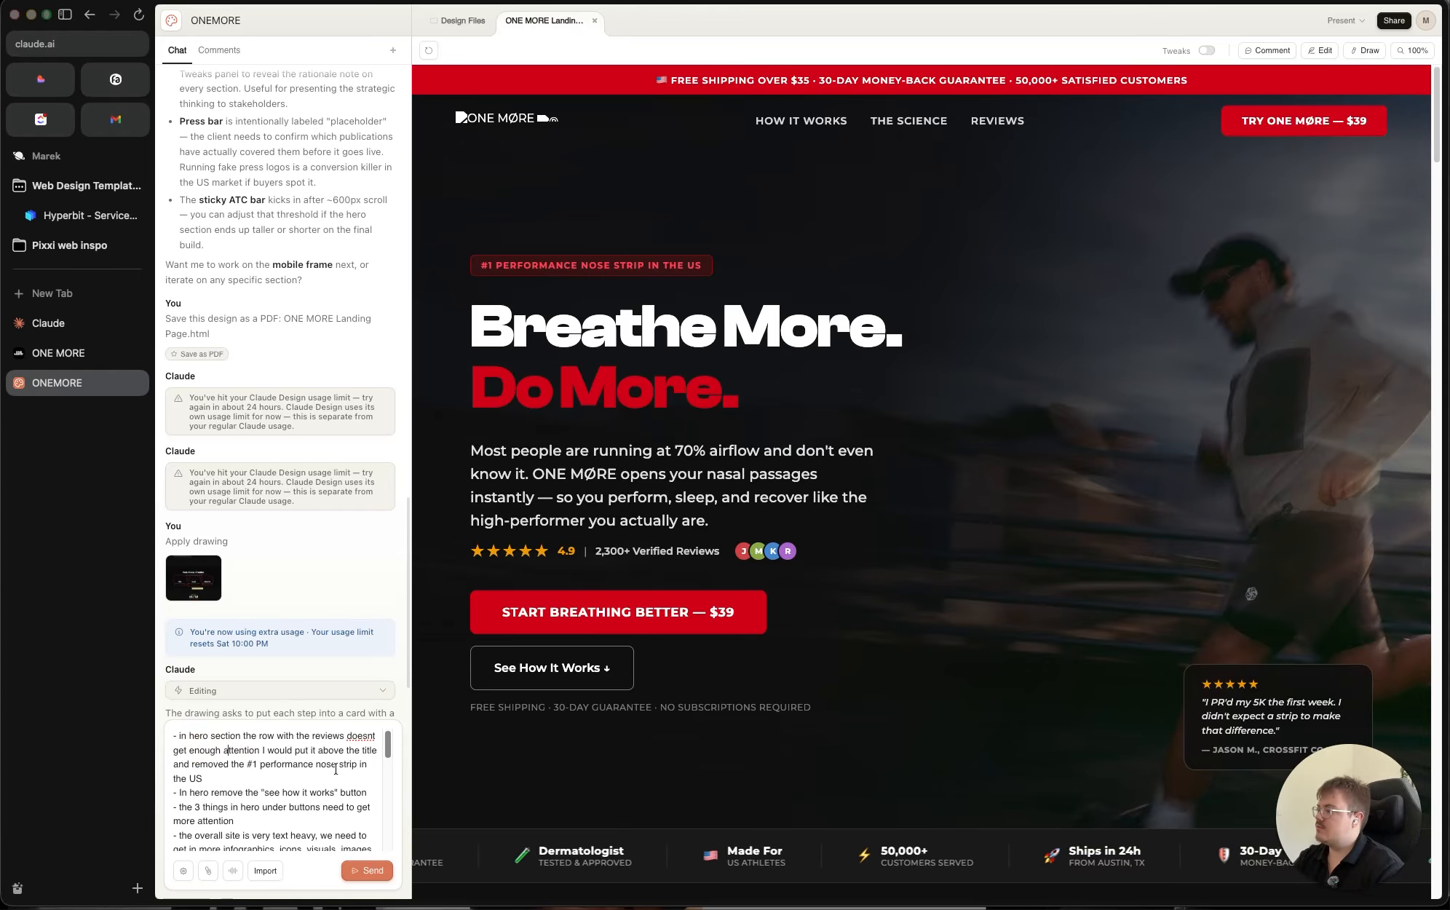
# Step: Examine the hero's reviews row, intro paragraph and "#1 Performance Nose Strip in the US" badge against the first revision note
pyautogui.moveTo(838, 550); pyautogui.dragTo(484, 555)
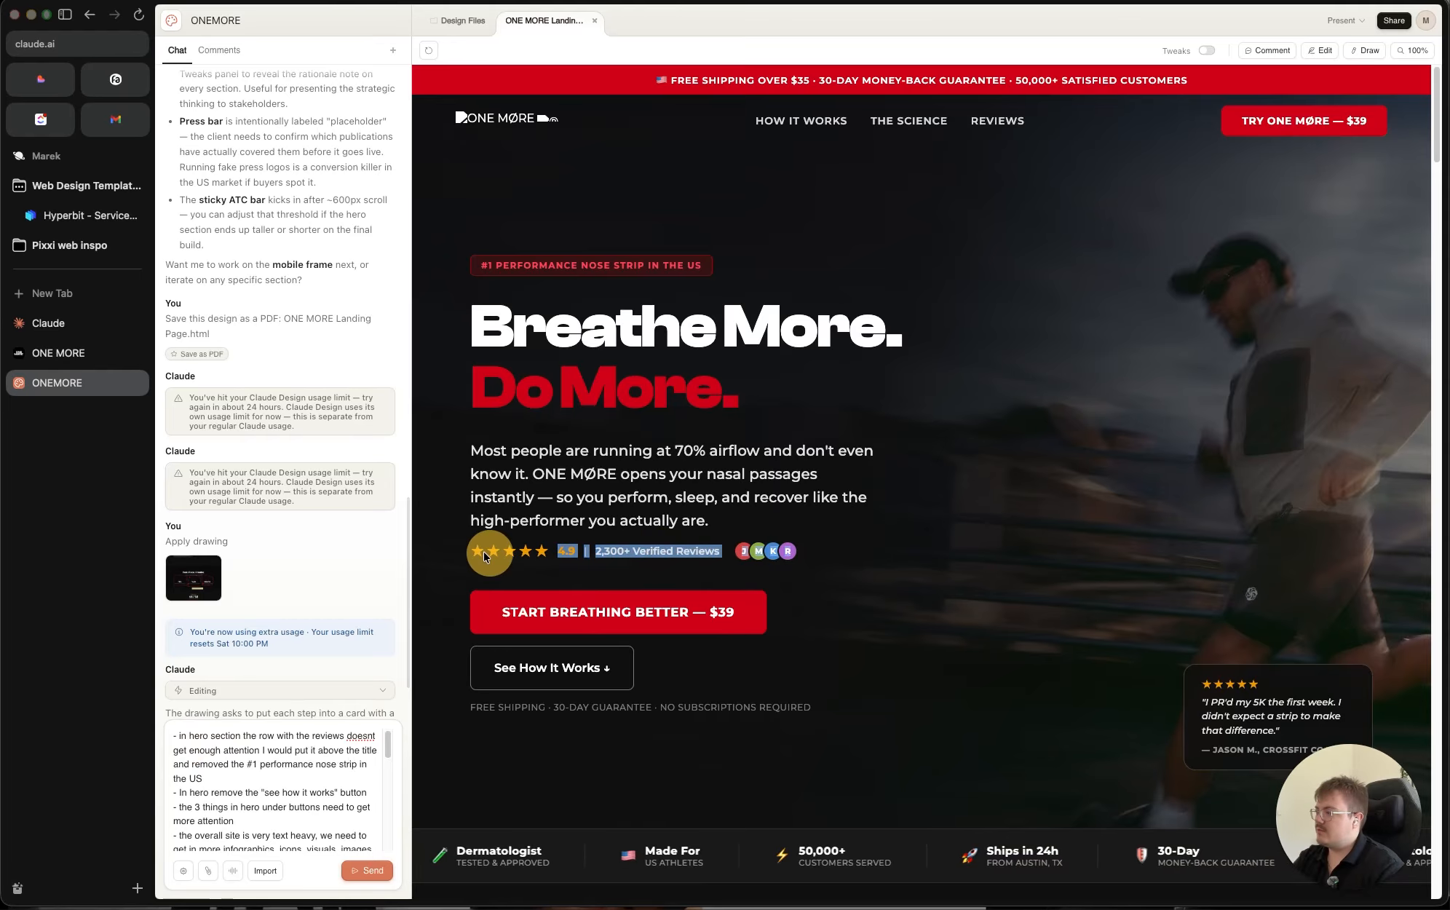
pyautogui.click(461, 550)
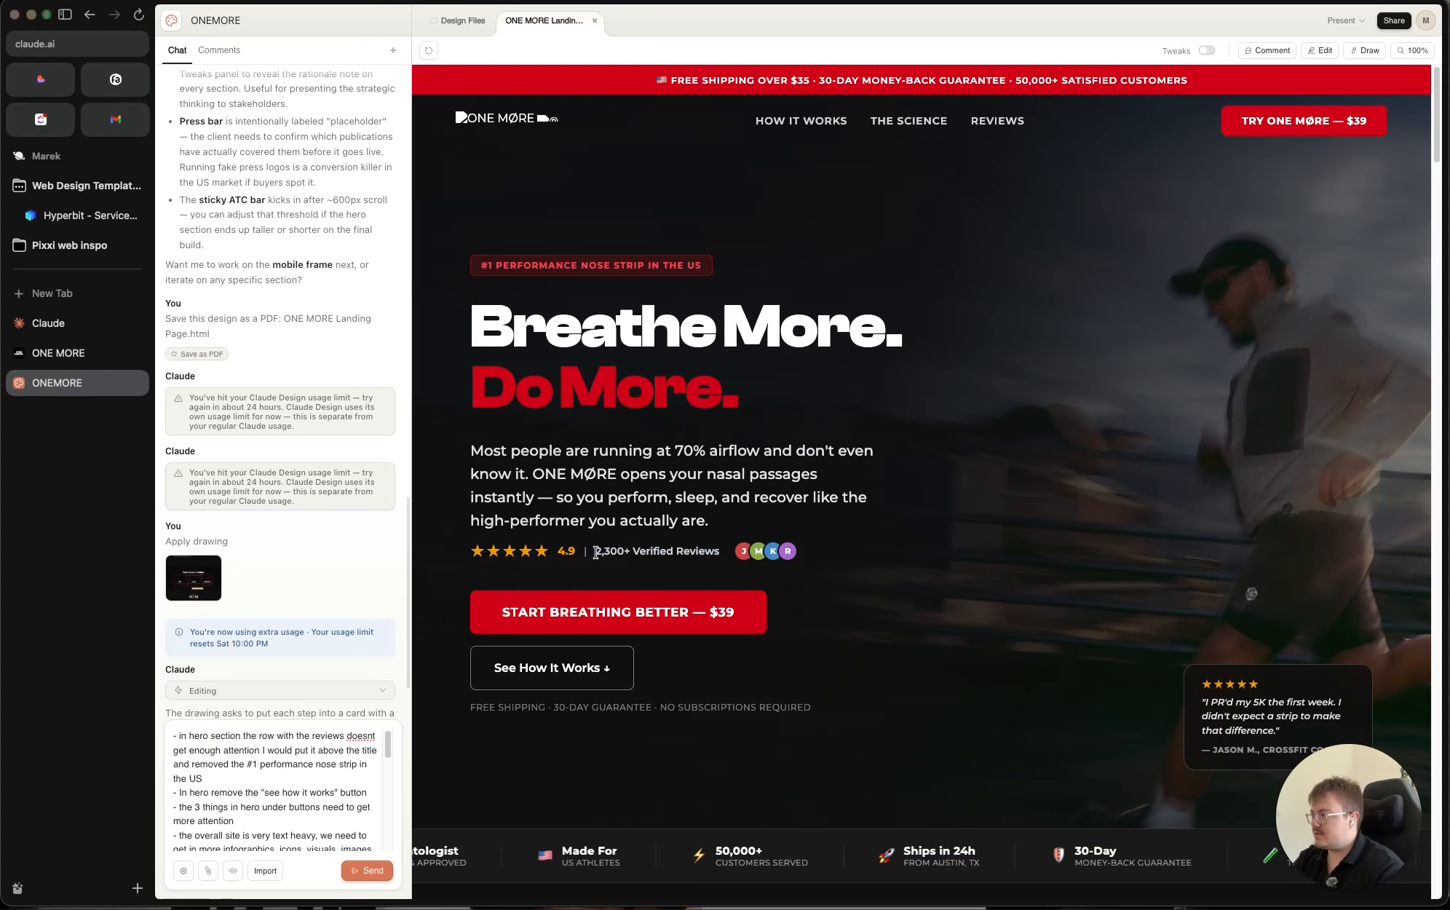
pyautogui.moveTo(470, 449)
pyautogui.mouseDown()
pyautogui.moveTo(724, 519)
pyautogui.moveTo(446, 450)
pyautogui.mouseUp()
pyautogui.click(479, 446)
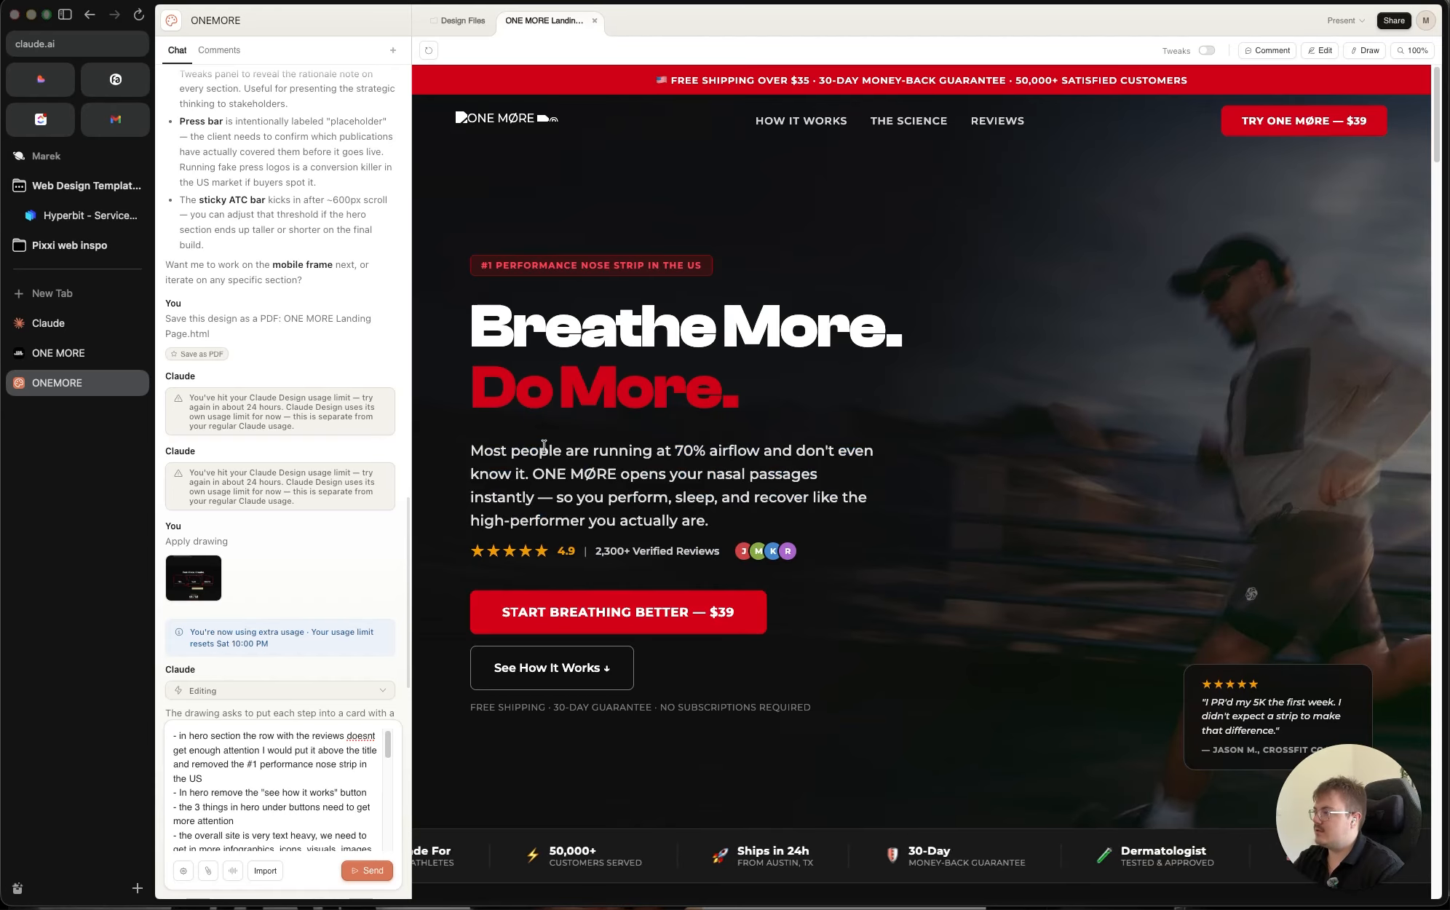
pyautogui.moveTo(675, 445); pyautogui.dragTo(685, 443)
pyautogui.click(858, 559)
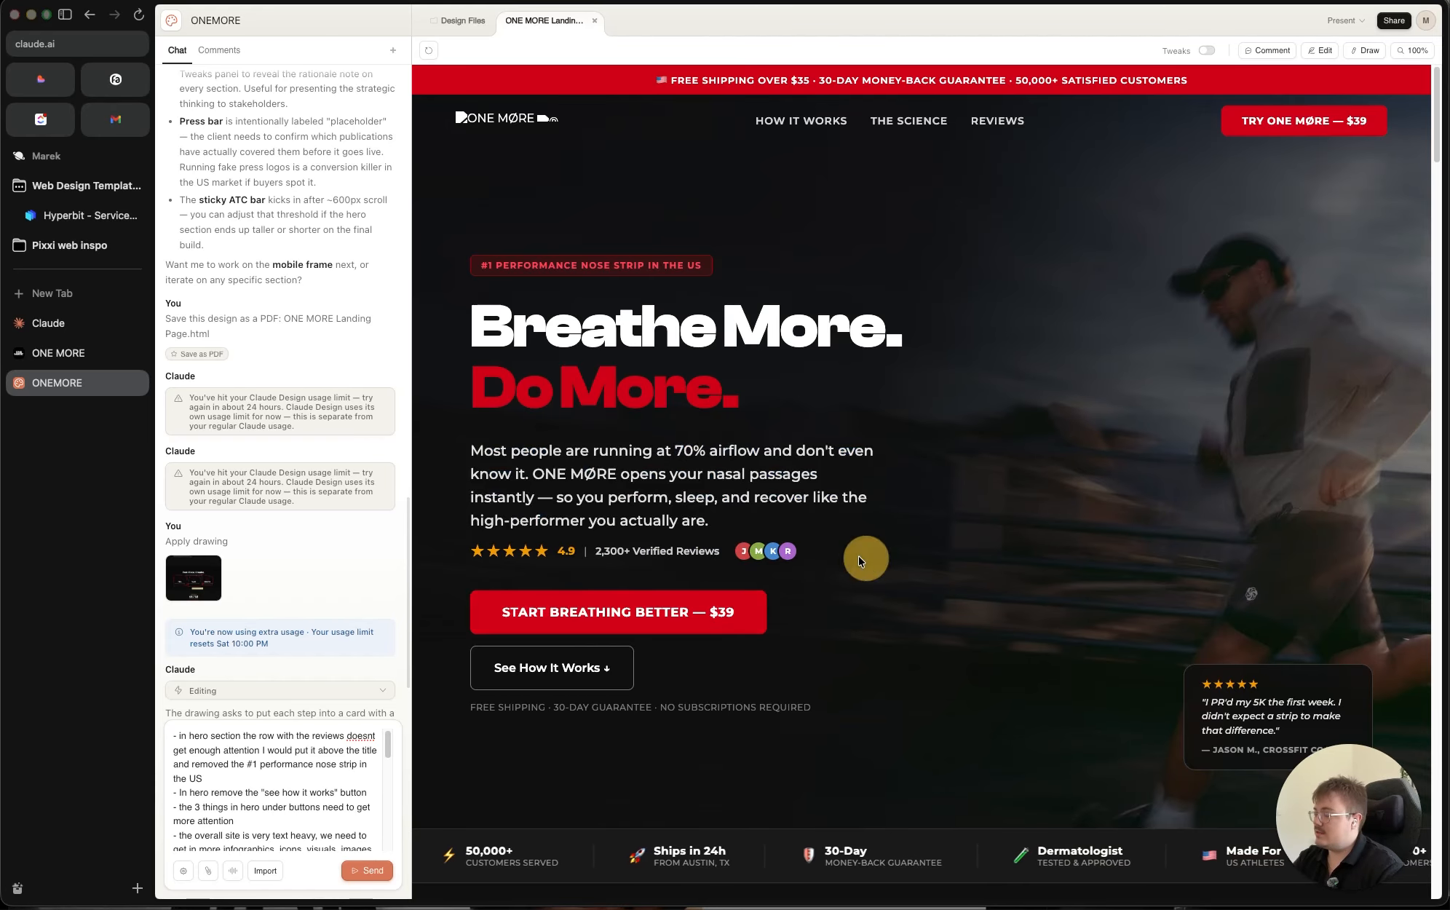
pyautogui.moveTo(859, 558); pyautogui.dragTo(460, 553)
pyautogui.click(465, 552)
pyautogui.moveTo(475, 266); pyautogui.dragTo(744, 262)
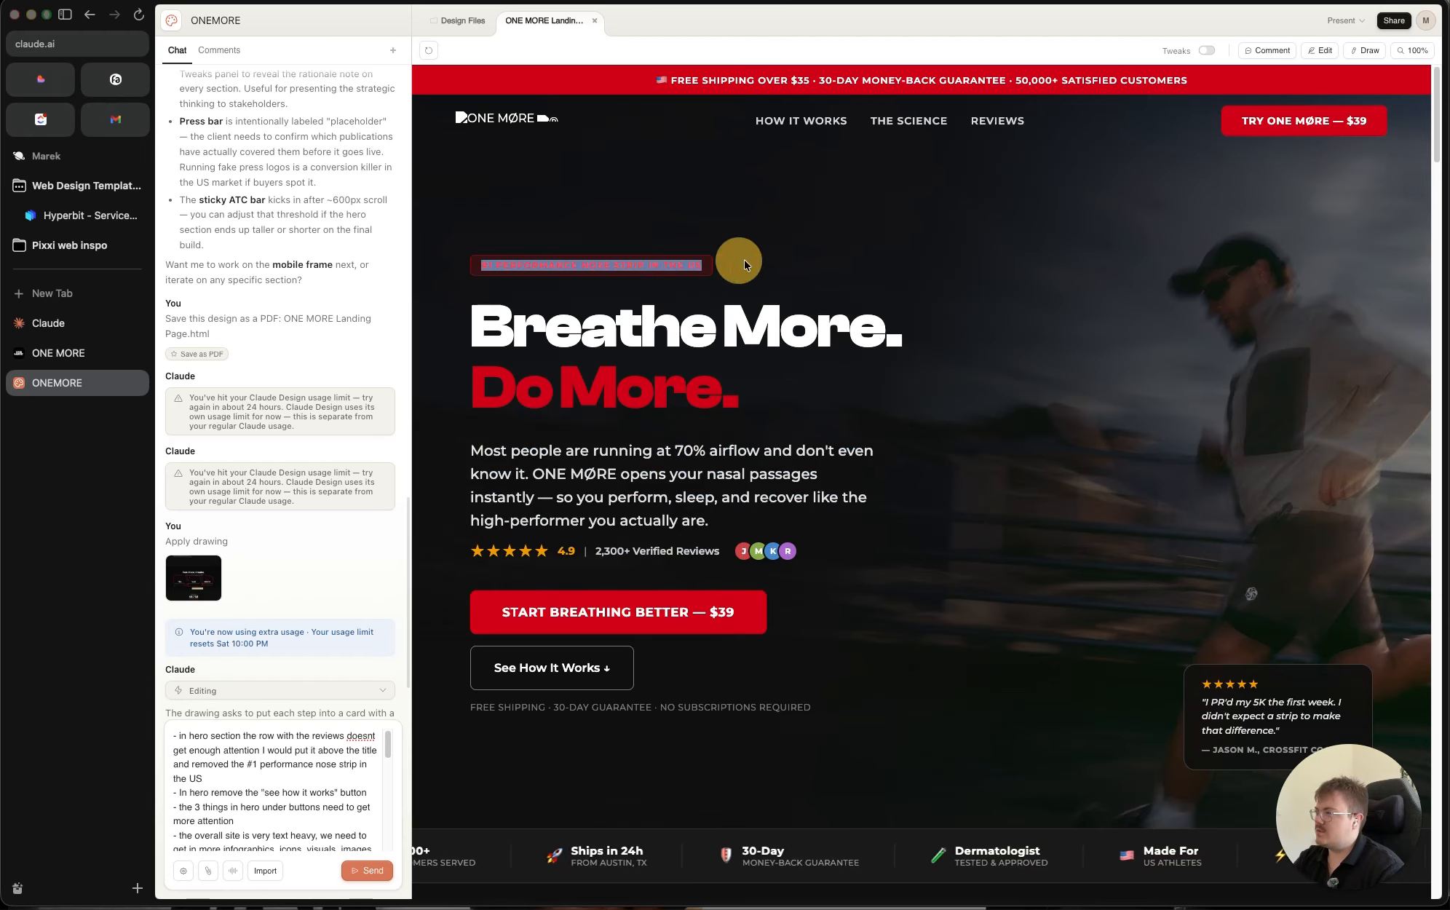
pyautogui.click(764, 261)
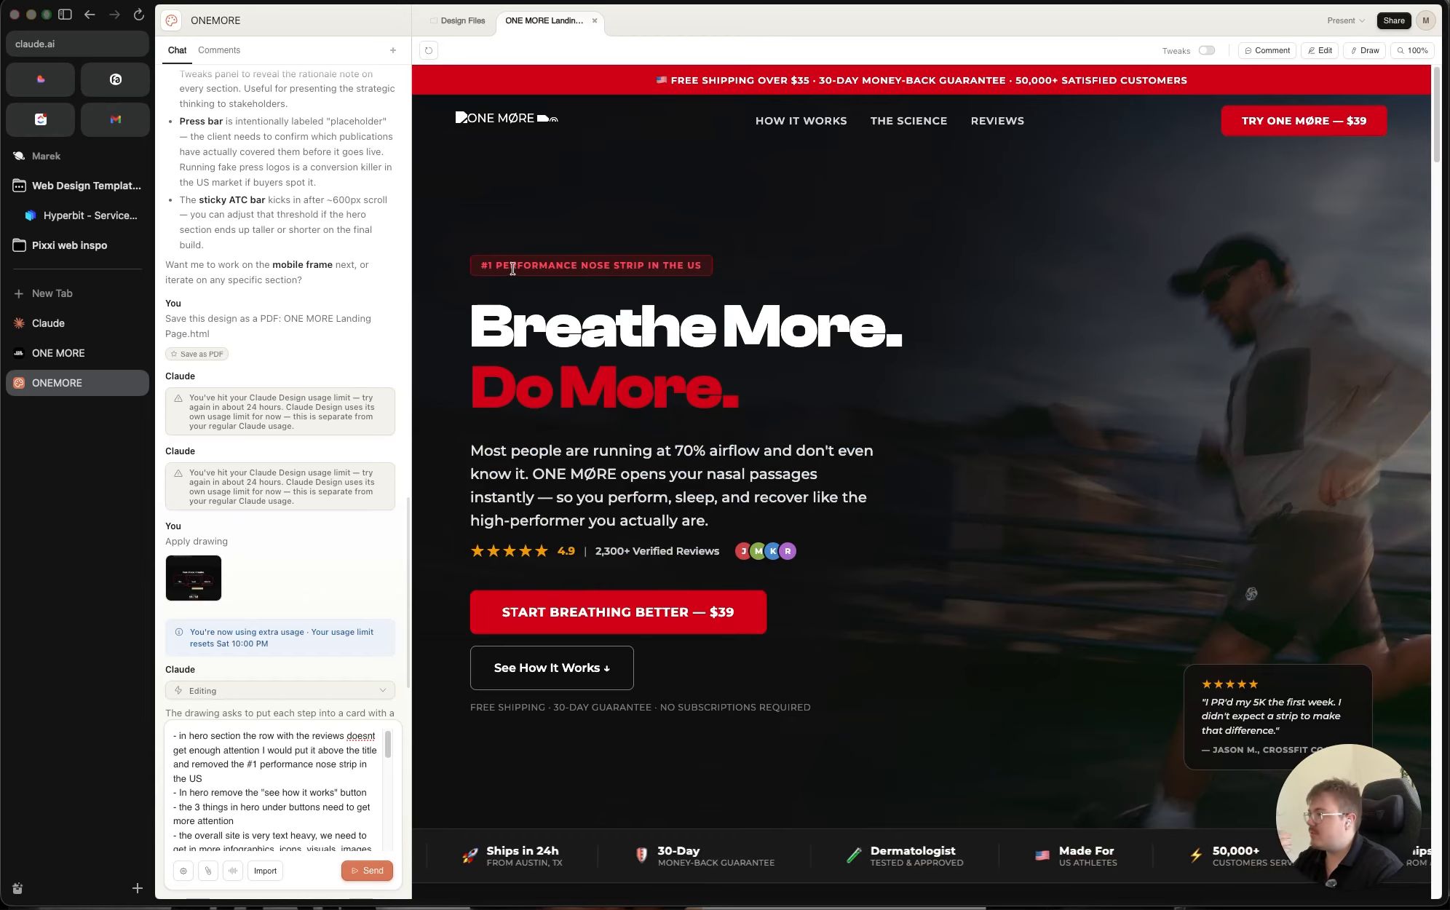
# Step: Compare the placement of the "#1 Performance Nose Strip in the US" badge above the hero title with the verified reviews row
pyautogui.moveTo(513, 268); pyautogui.dragTo(798, 261)
pyautogui.click(738, 267)
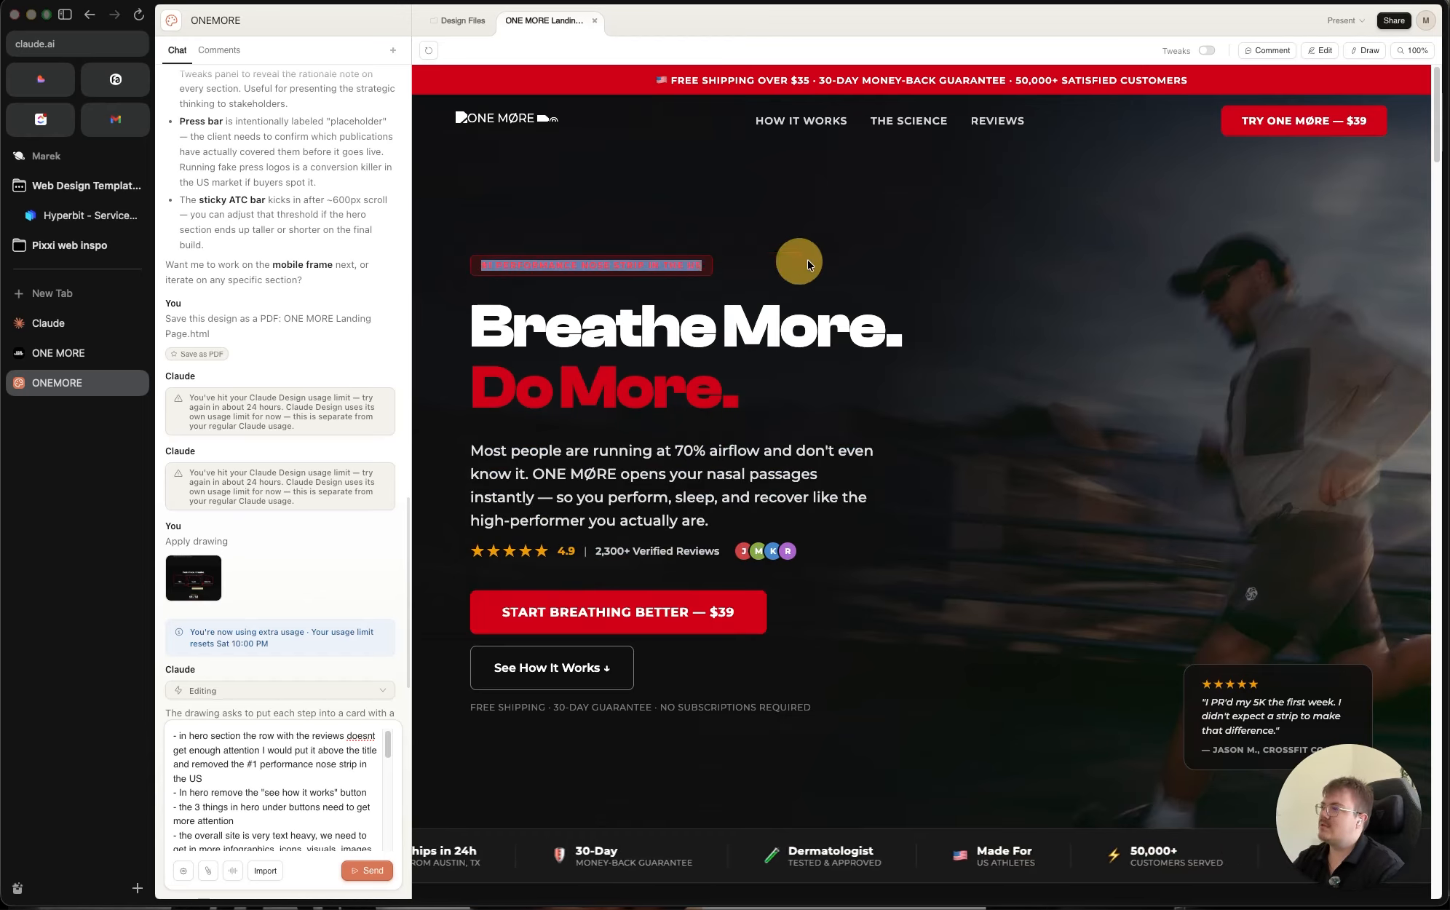
pyautogui.click(820, 262)
pyautogui.moveTo(476, 267); pyautogui.dragTo(786, 262)
pyautogui.click(805, 261)
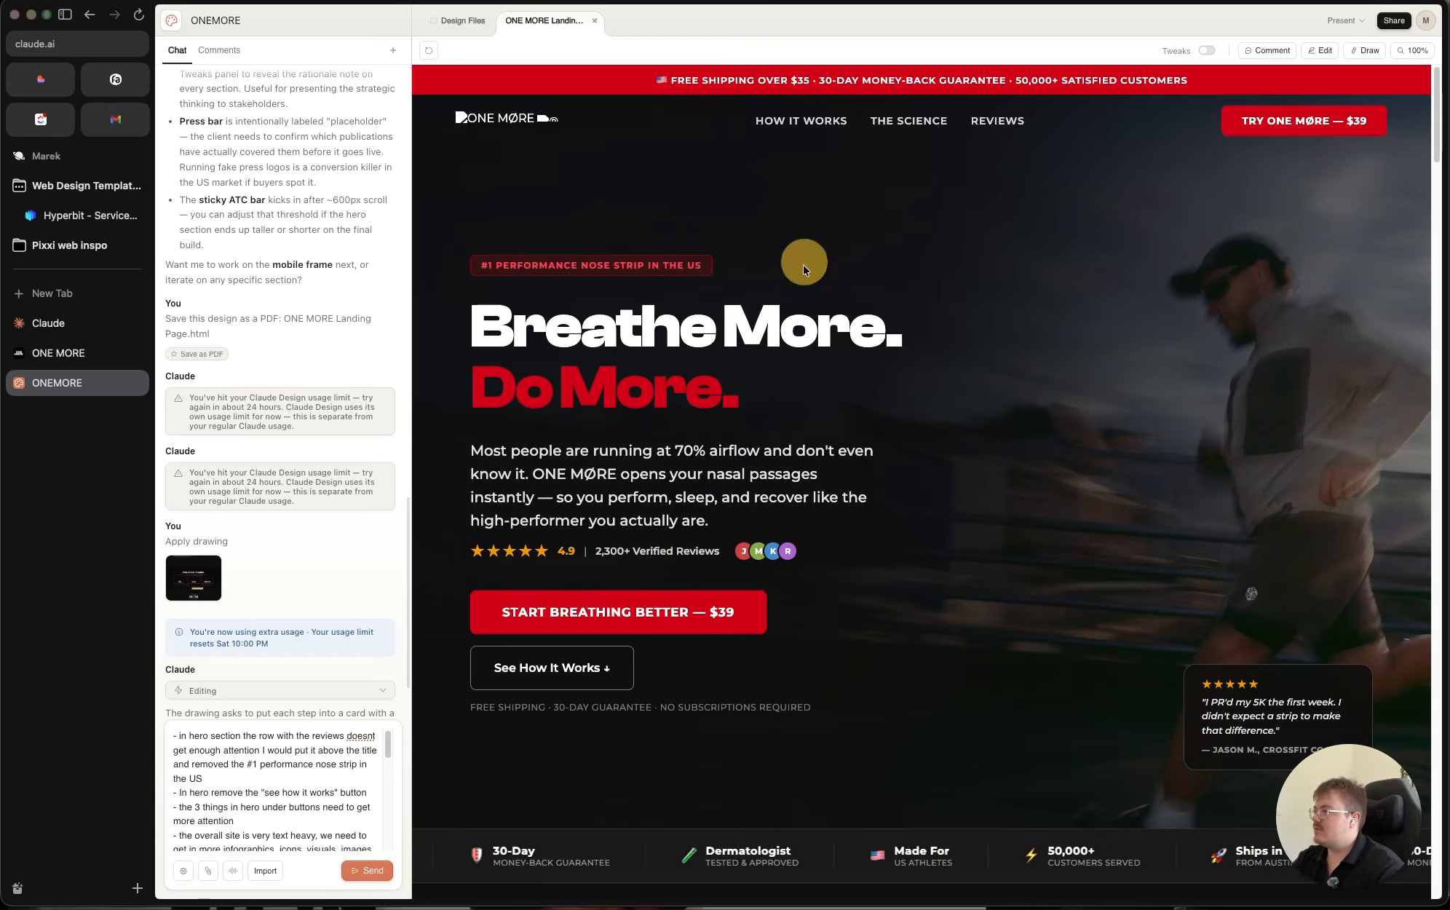
pyautogui.moveTo(777, 542); pyautogui.dragTo(625, 540)
pyautogui.click(650, 538)
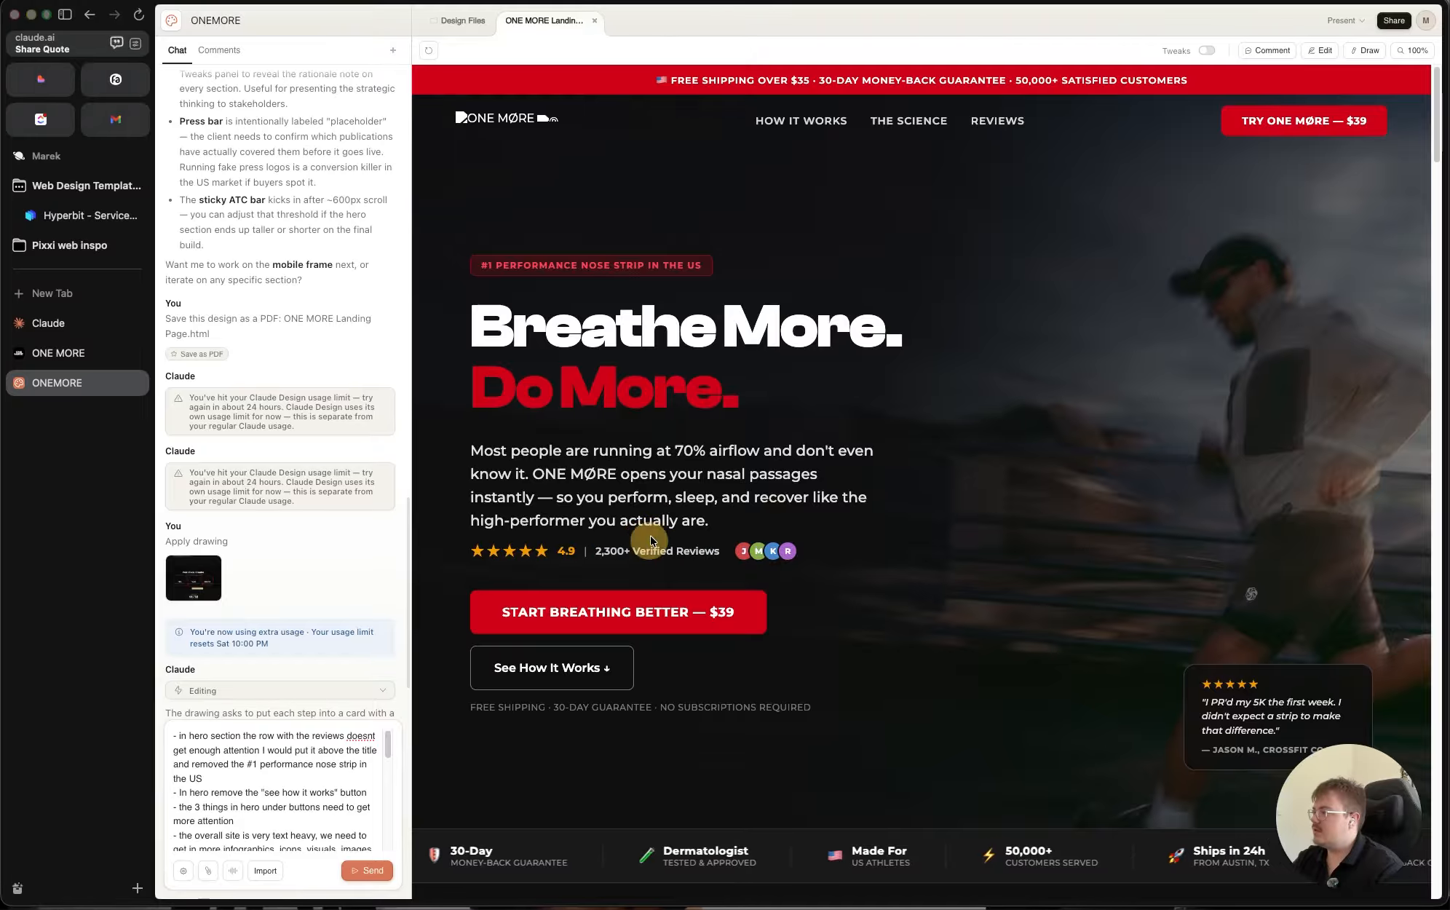
pyautogui.click(248, 764)
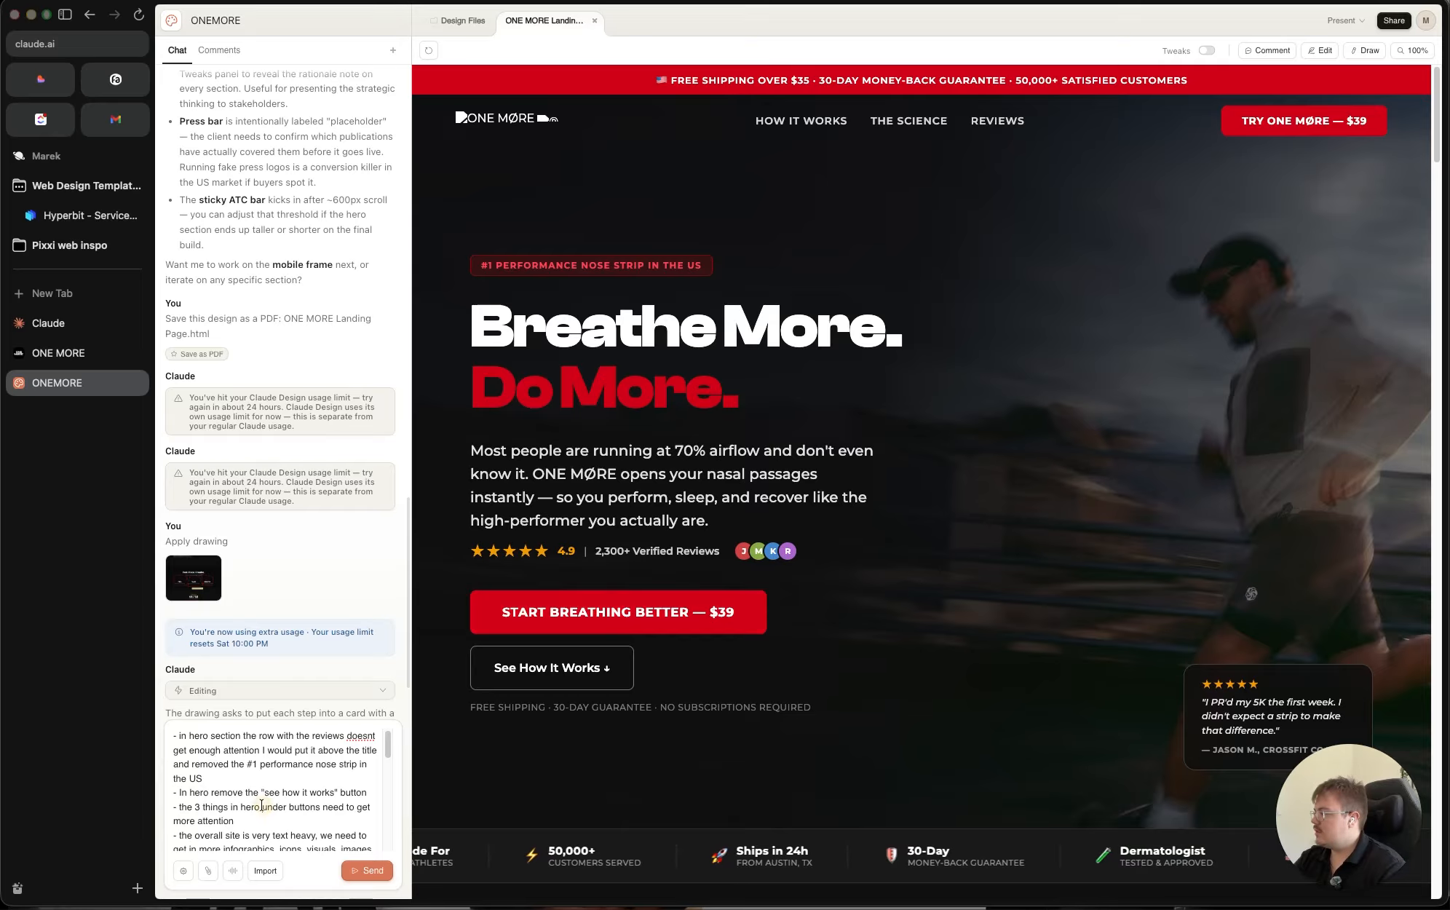
# Step: Examine the free shipping, 30-day guarantee and no subscriptions line under the hero buttons against the note asking for more attention
pyautogui.click(286, 778)
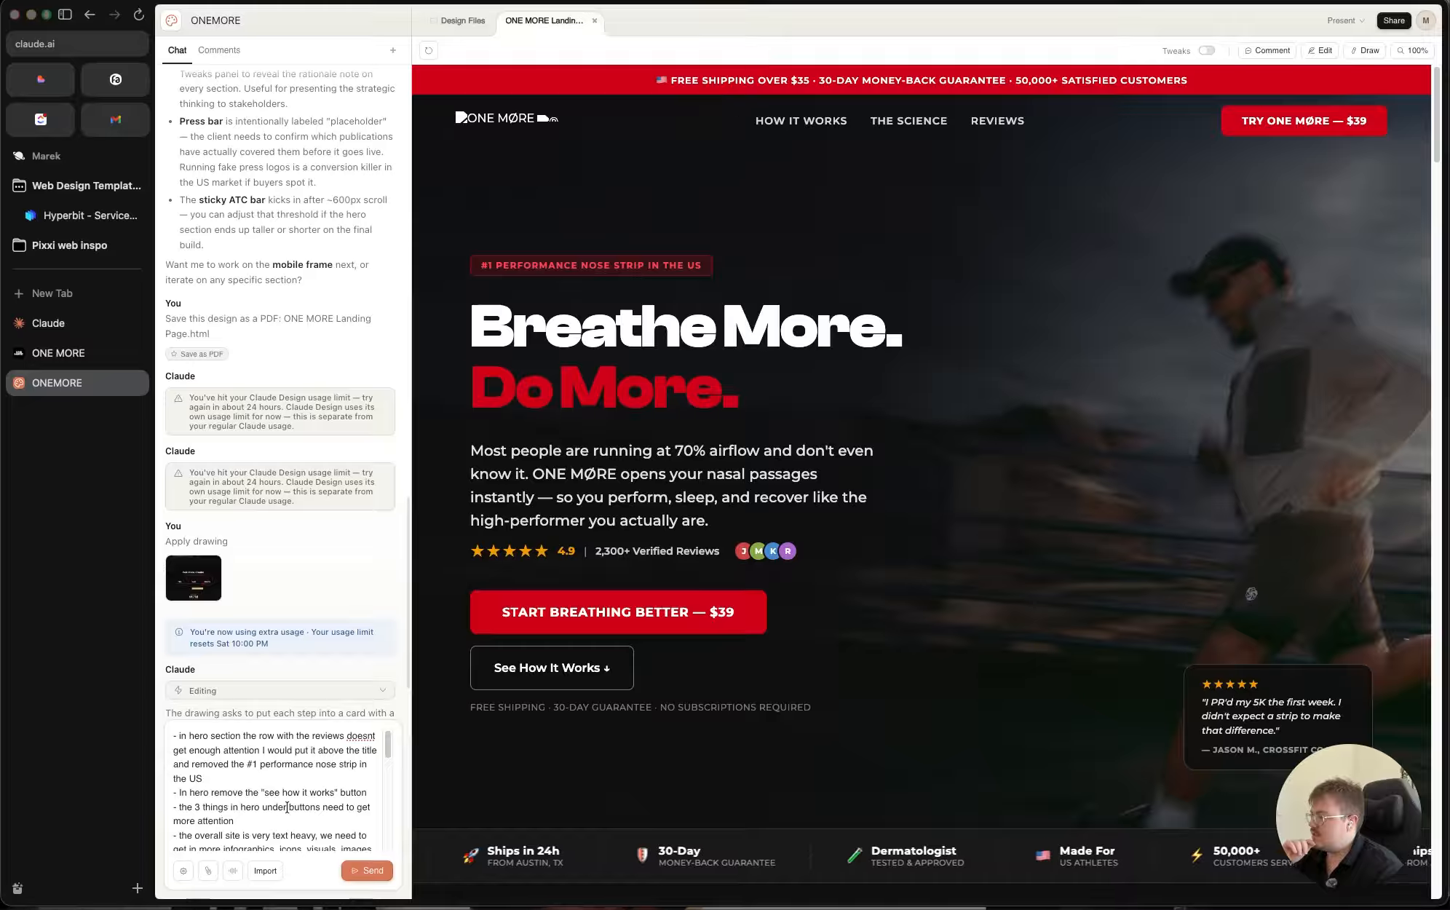
pyautogui.moveTo(528, 705); pyautogui.dragTo(470, 705)
pyautogui.moveTo(619, 709); pyautogui.dragTo(546, 706)
pyautogui.click(659, 707)
pyautogui.moveTo(841, 704); pyautogui.dragTo(659, 708)
pyautogui.click(692, 740)
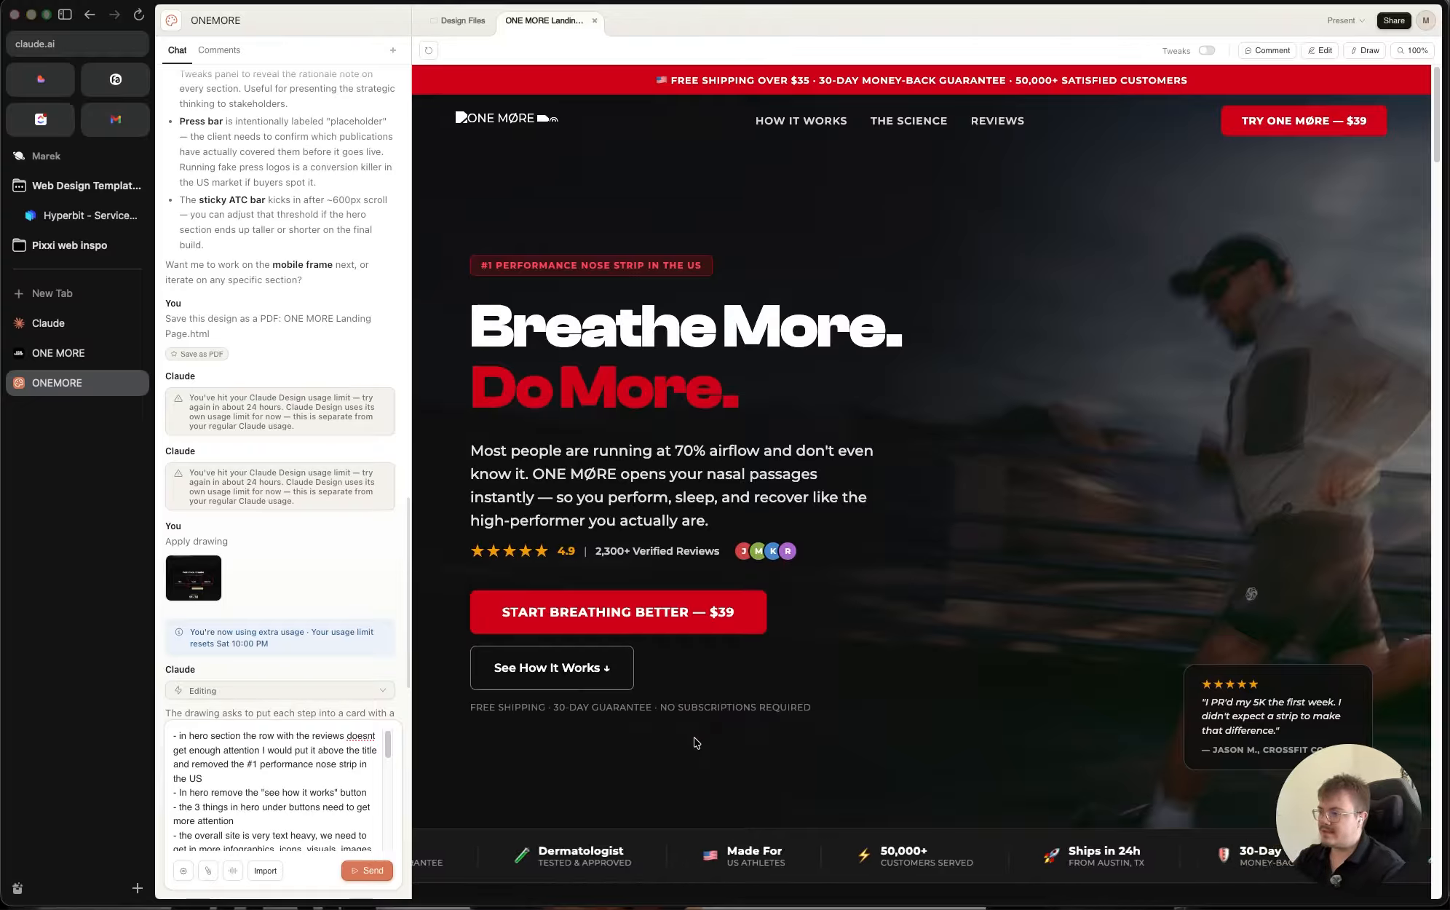
pyautogui.moveTo(457, 708); pyautogui.dragTo(550, 707)
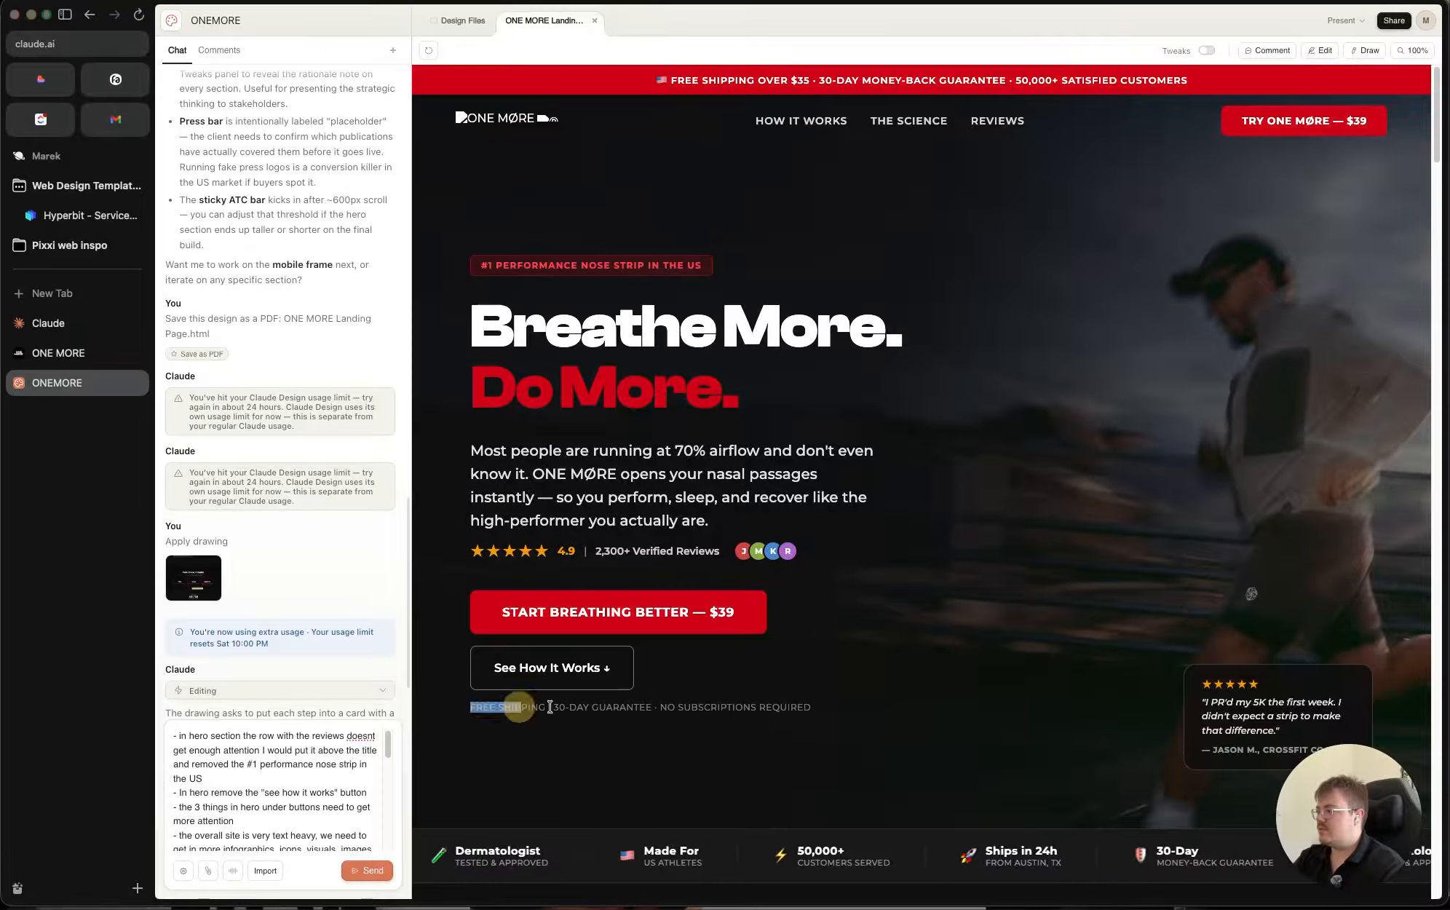
pyautogui.click(884, 711)
pyautogui.moveTo(875, 710); pyautogui.dragTo(470, 706)
pyautogui.click(832, 707)
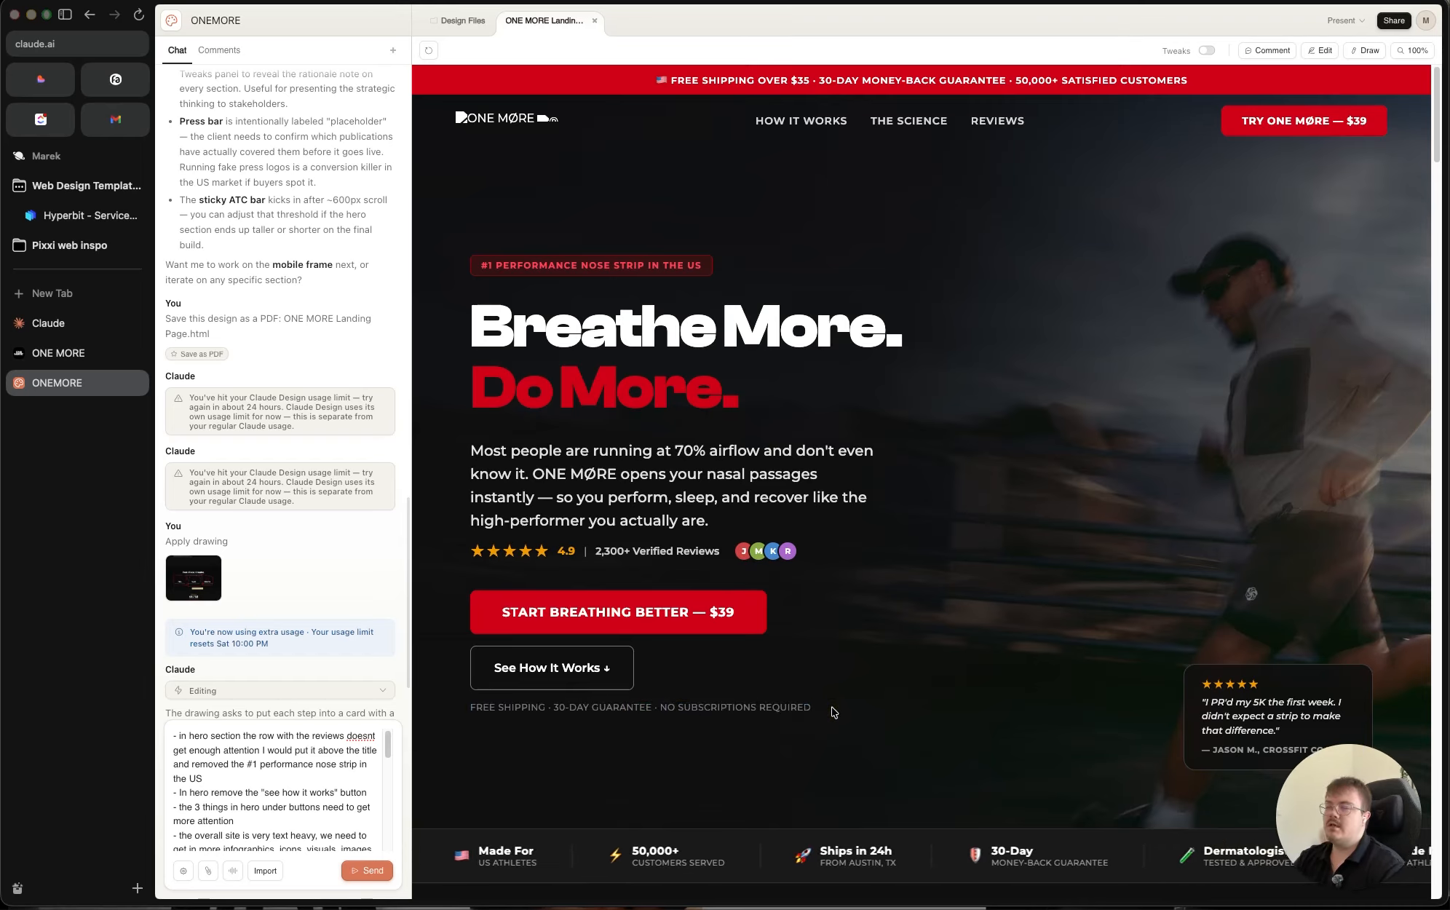
pyautogui.click(833, 712)
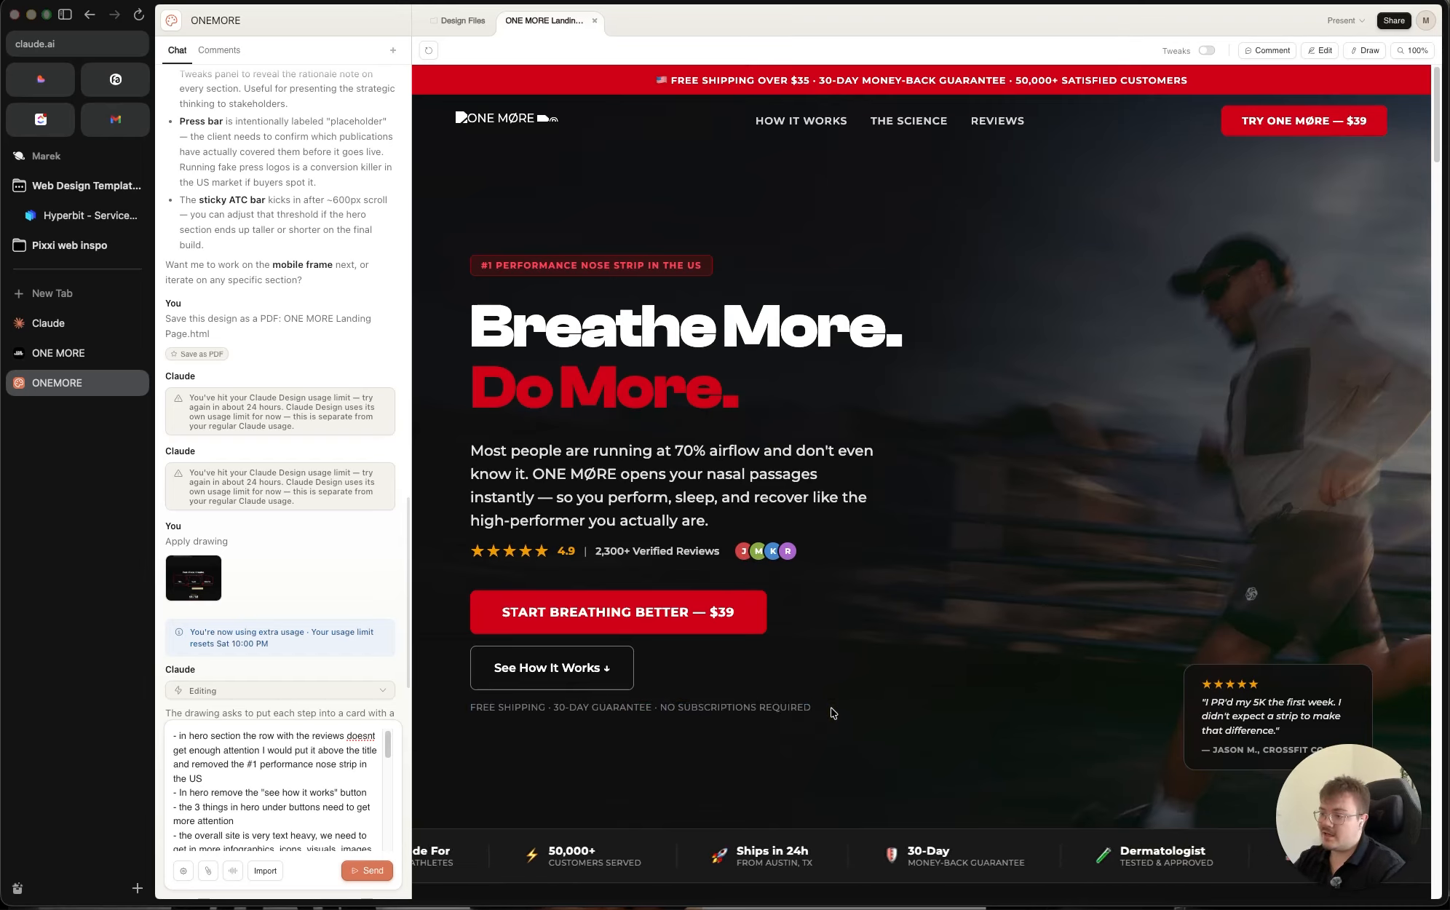
pyautogui.moveTo(834, 711)
pyautogui.mouseDown()
pyautogui.moveTo(479, 705)
pyautogui.moveTo(860, 707)
pyautogui.mouseUp()
pyautogui.click(859, 707)
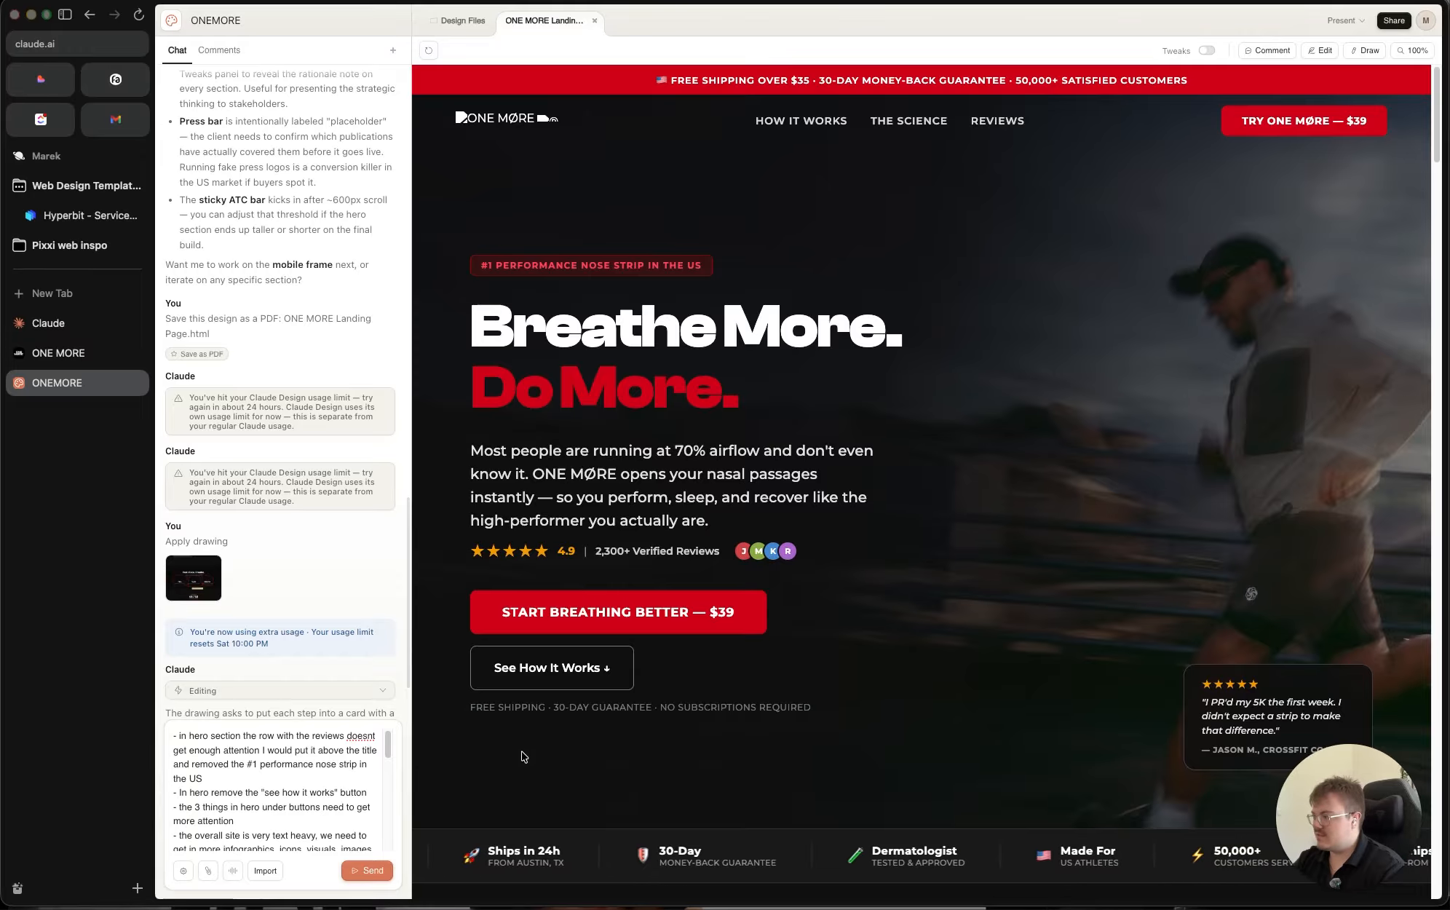
# Step: Read the revision note about the text-heavy site and highlight its request for more infographics, icons, visuals and images
pyautogui.scroll(-3, 184, 759)
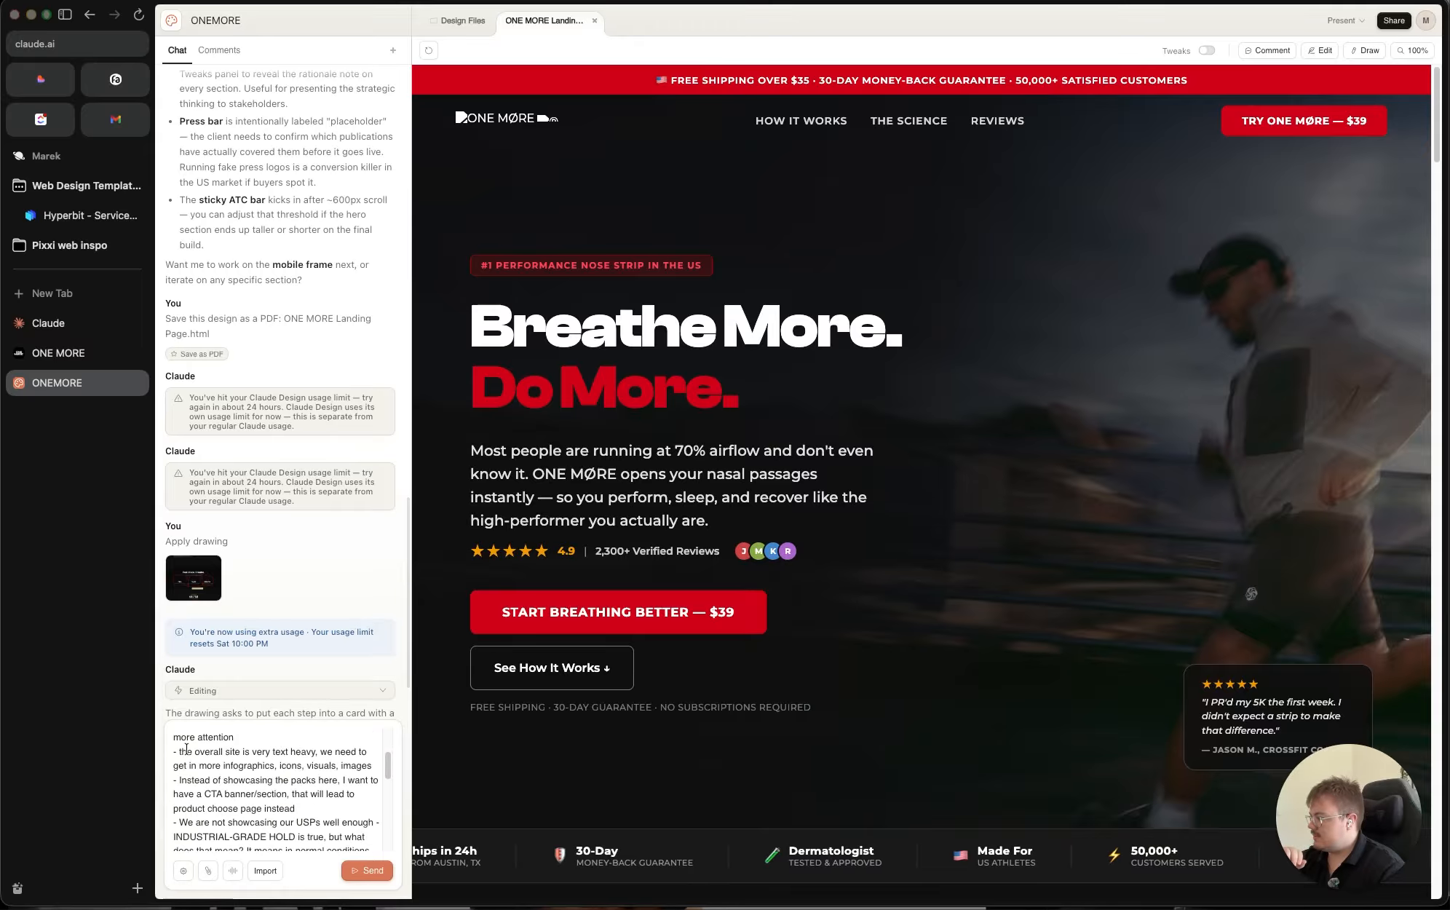
pyautogui.scroll(1, 182, 779)
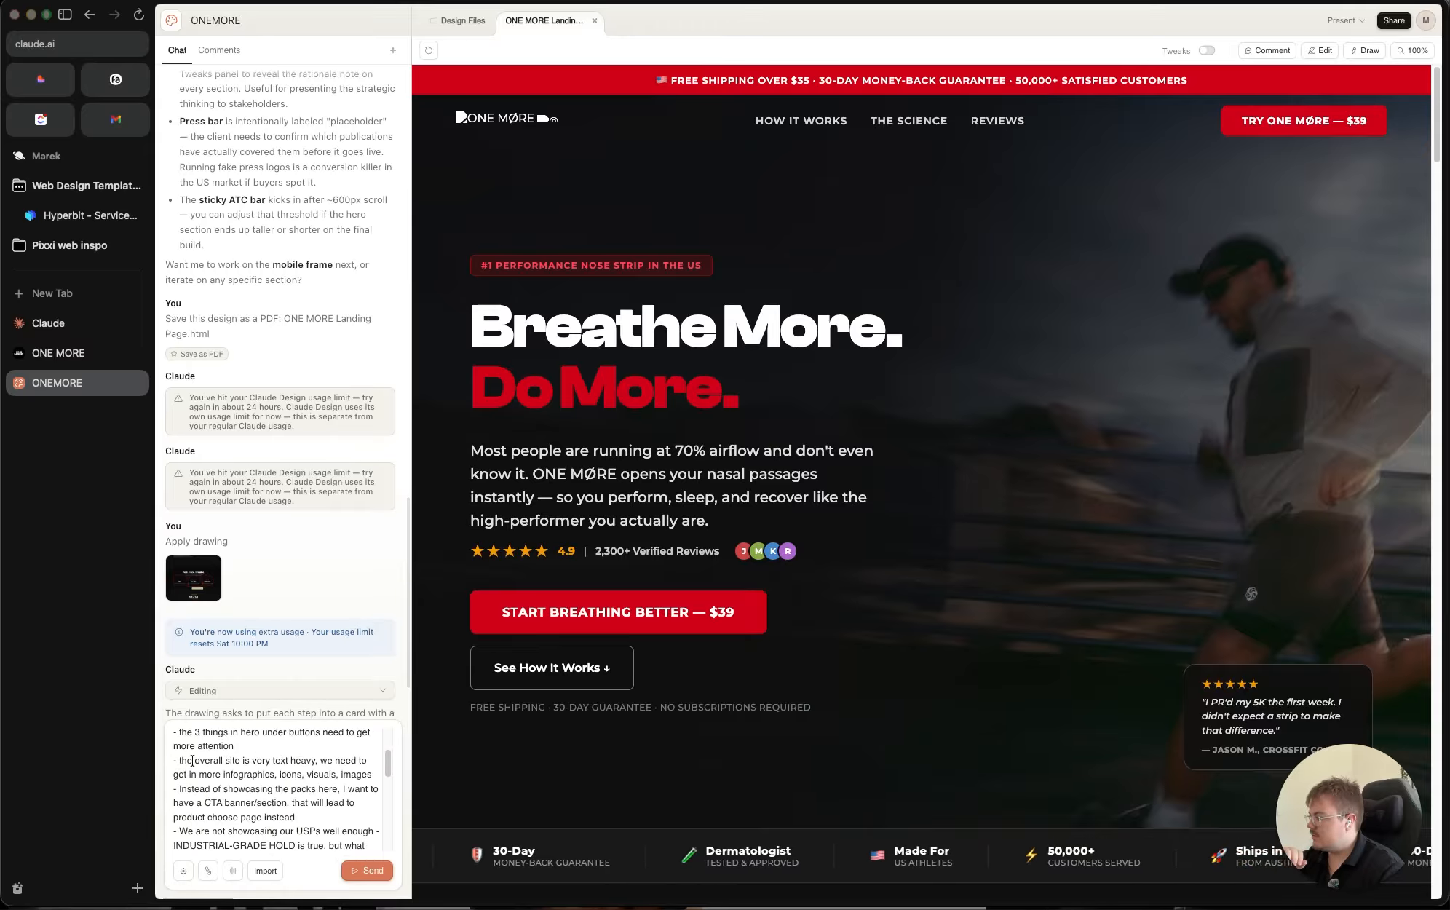
pyautogui.doubleClick(289, 776)
pyautogui.doubleClick(308, 773)
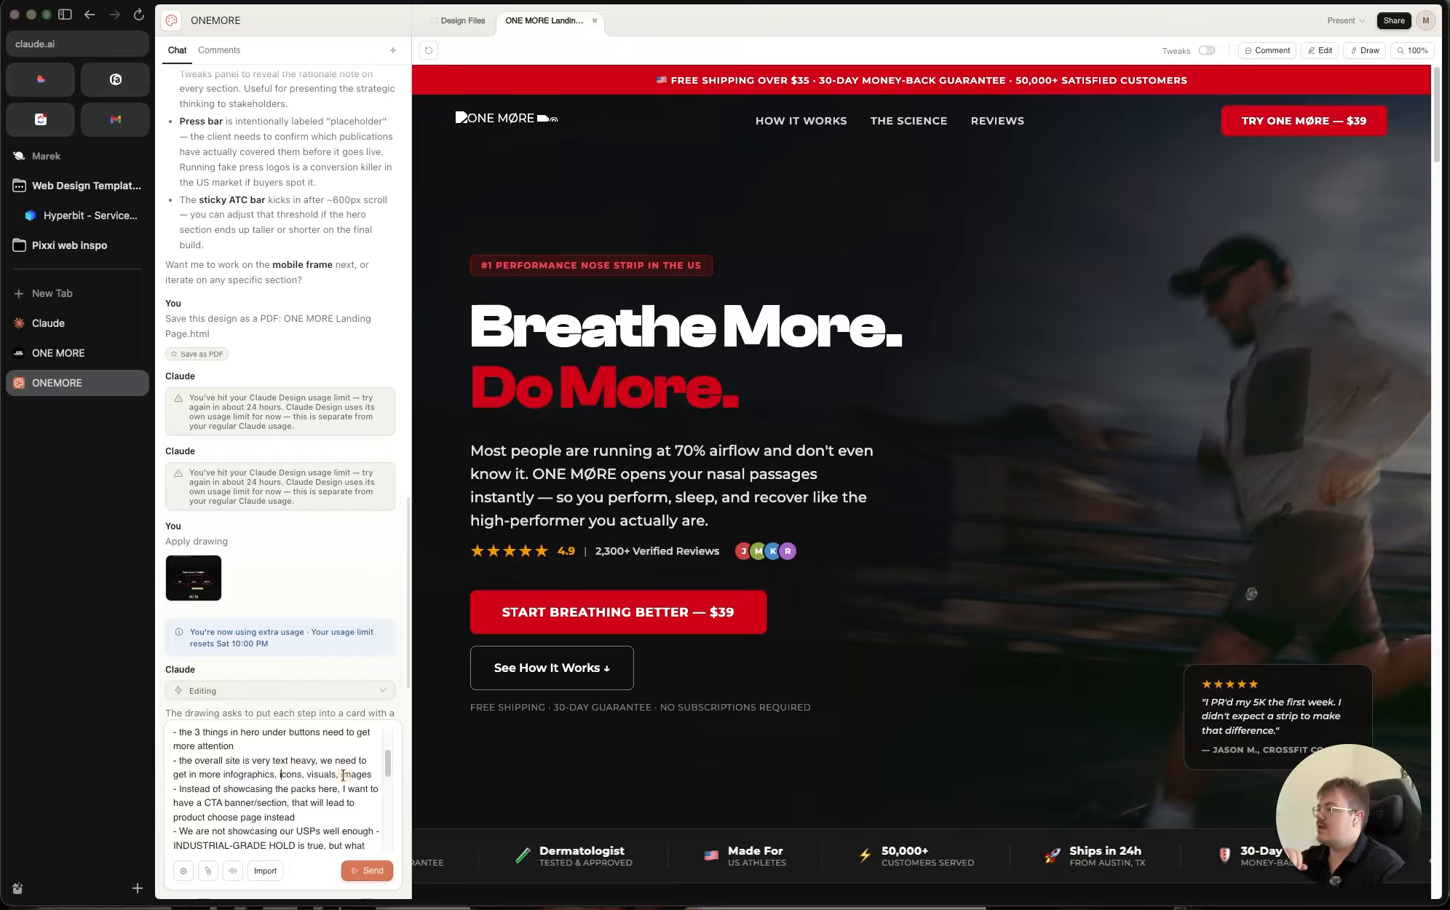
pyautogui.click(373, 774)
pyautogui.moveTo(373, 774); pyautogui.dragTo(155, 763)
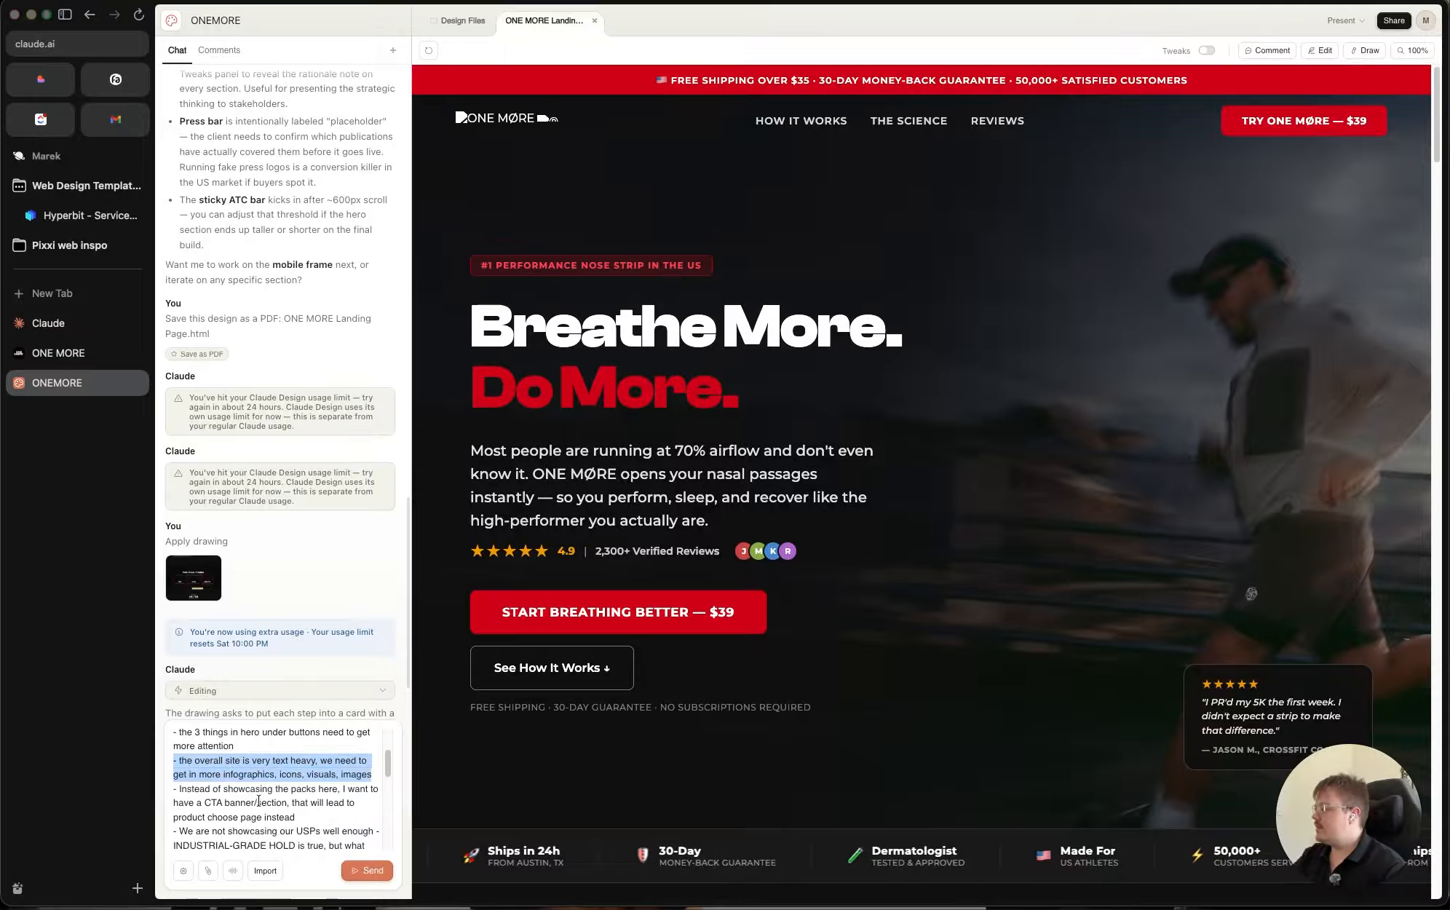
# Step: Examine the three pricing cards in the Pick Your Pack section against the note asking for a CTA banner instead of the packs
pyautogui.click(315, 802)
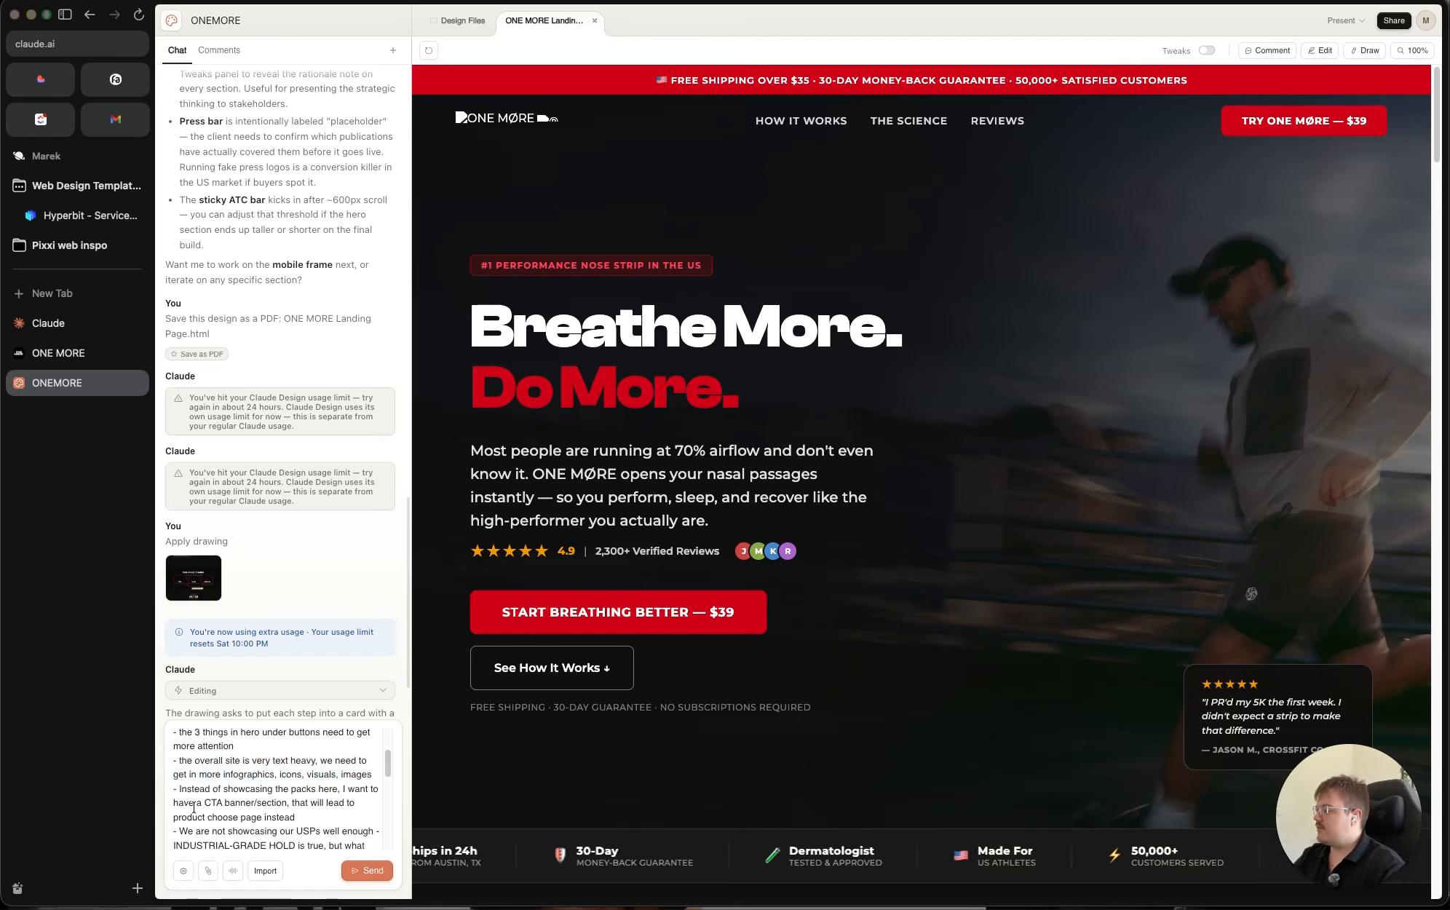
pyautogui.scroll(-15, 419, 805)
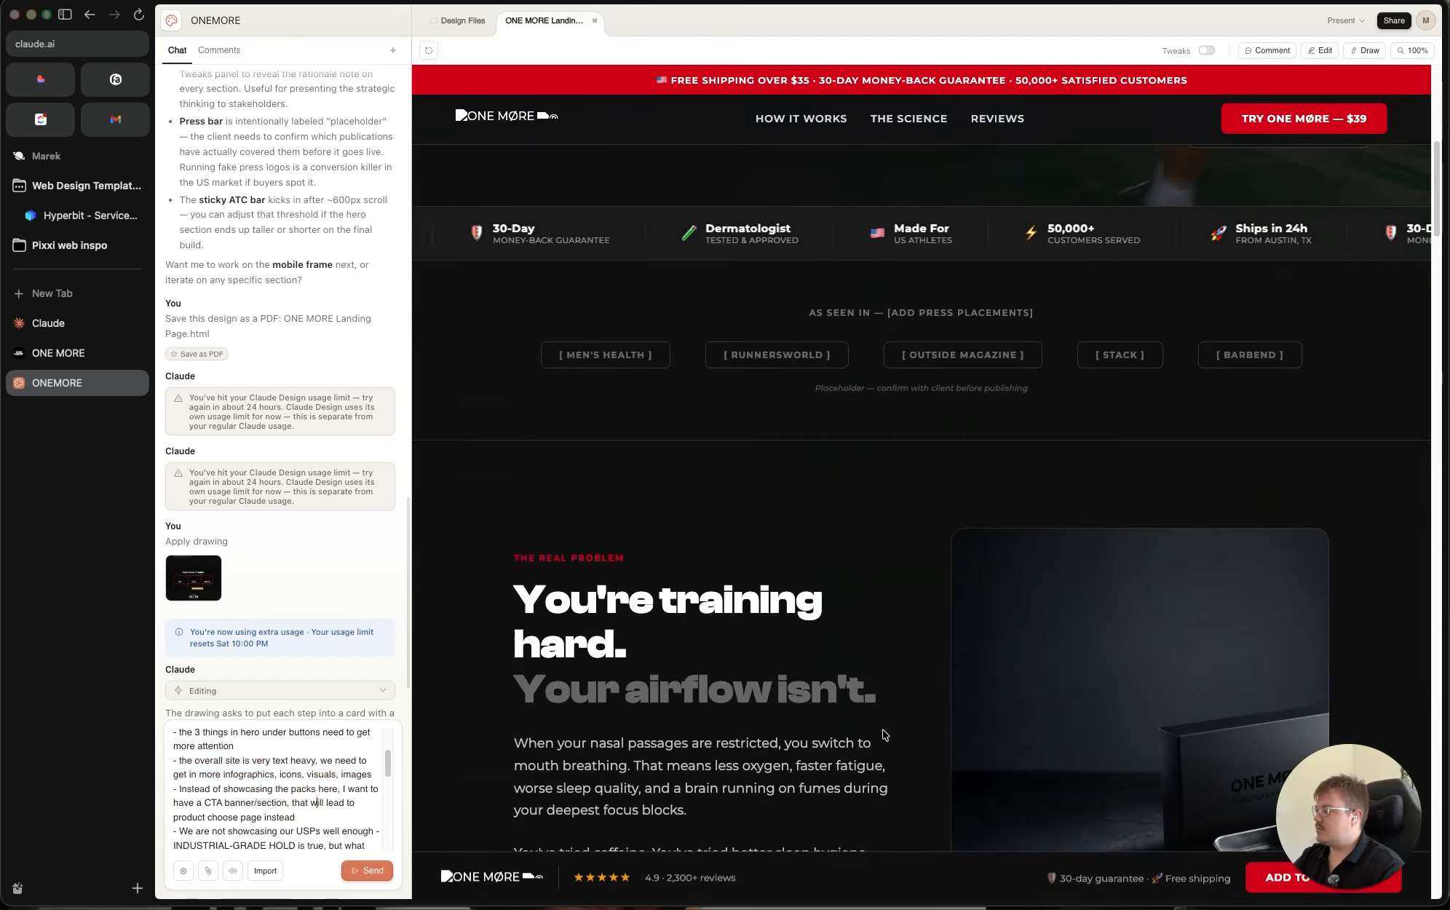
pyautogui.scroll(-20, 893, 738)
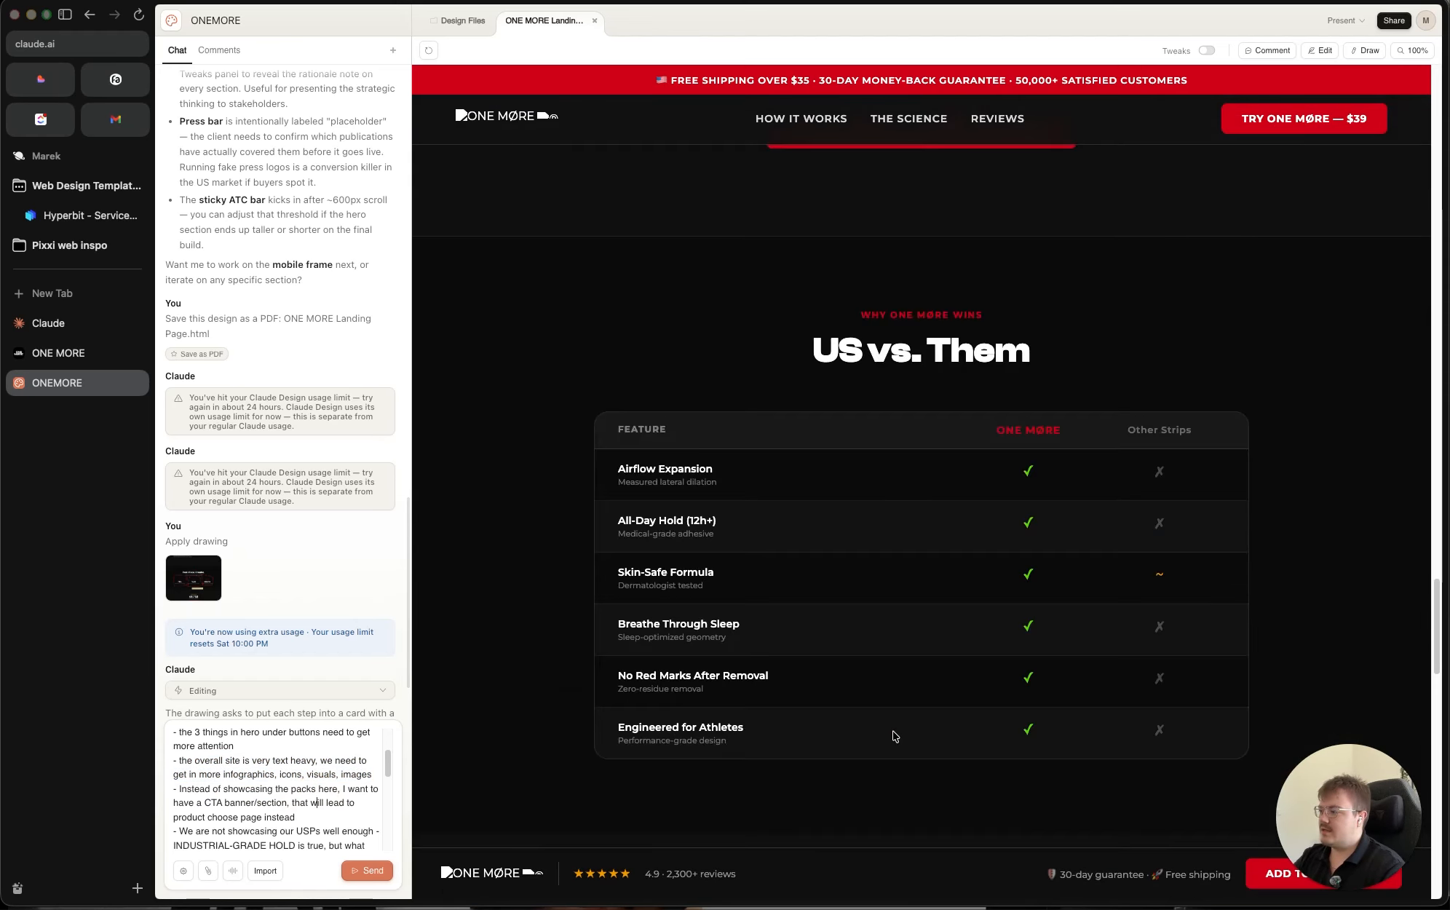
pyautogui.scroll(-4, 893, 732)
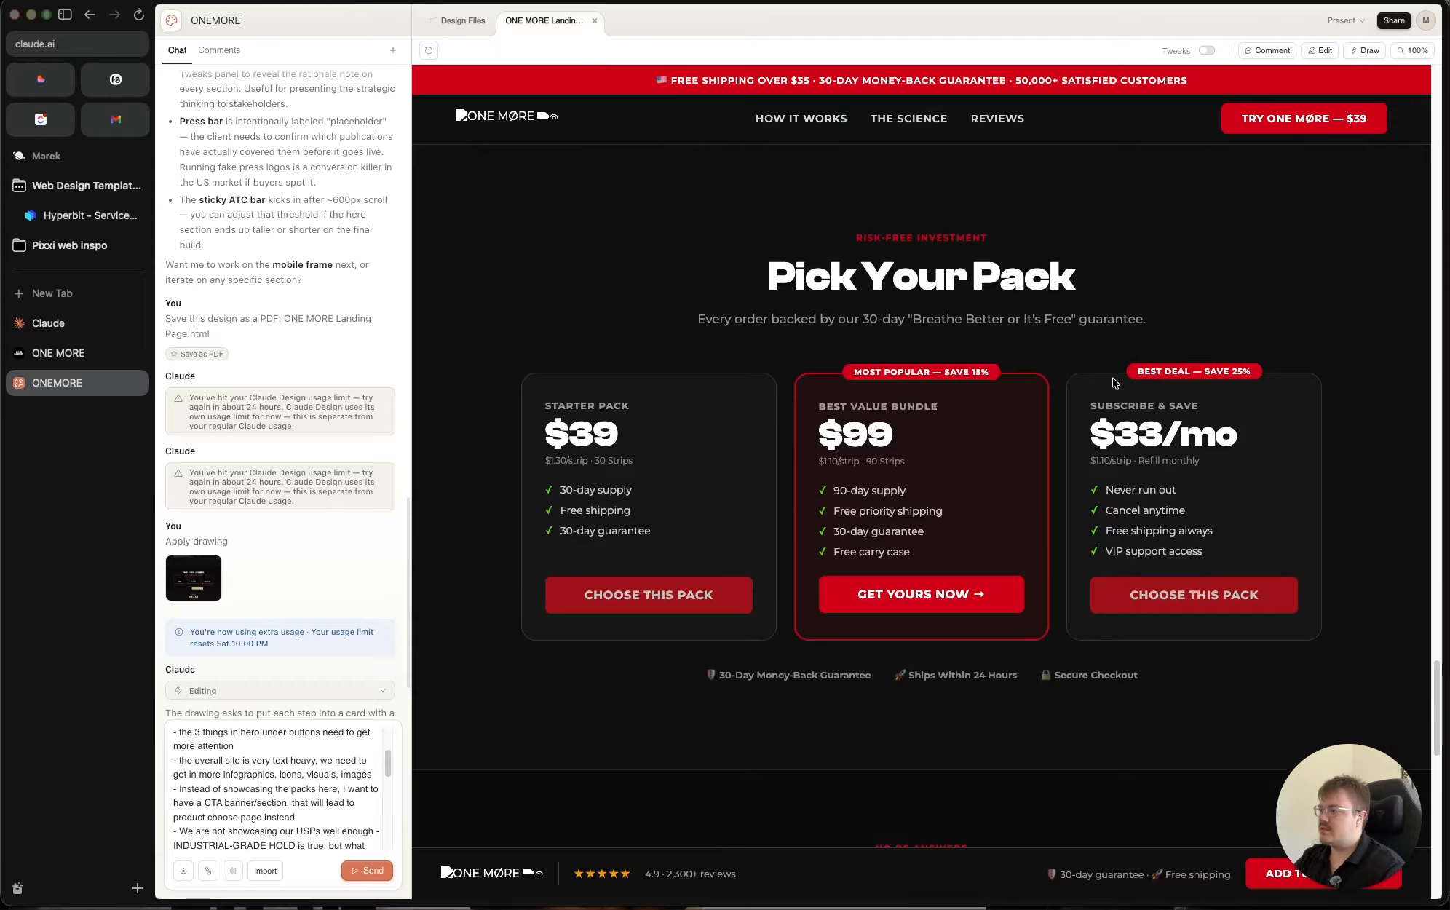
pyautogui.click(954, 374)
pyautogui.click(571, 372)
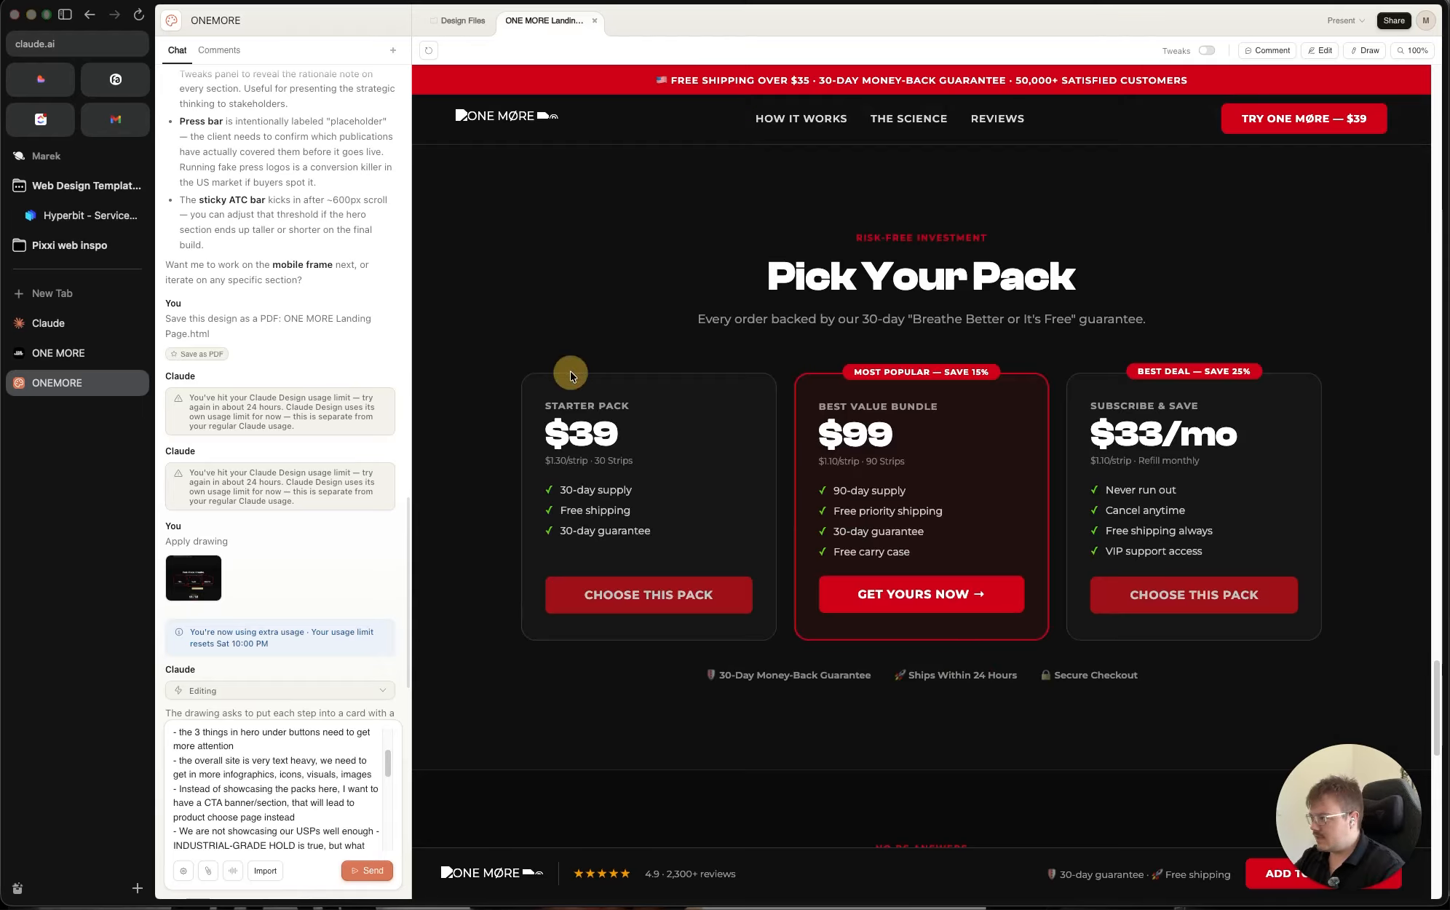
pyautogui.click(905, 477)
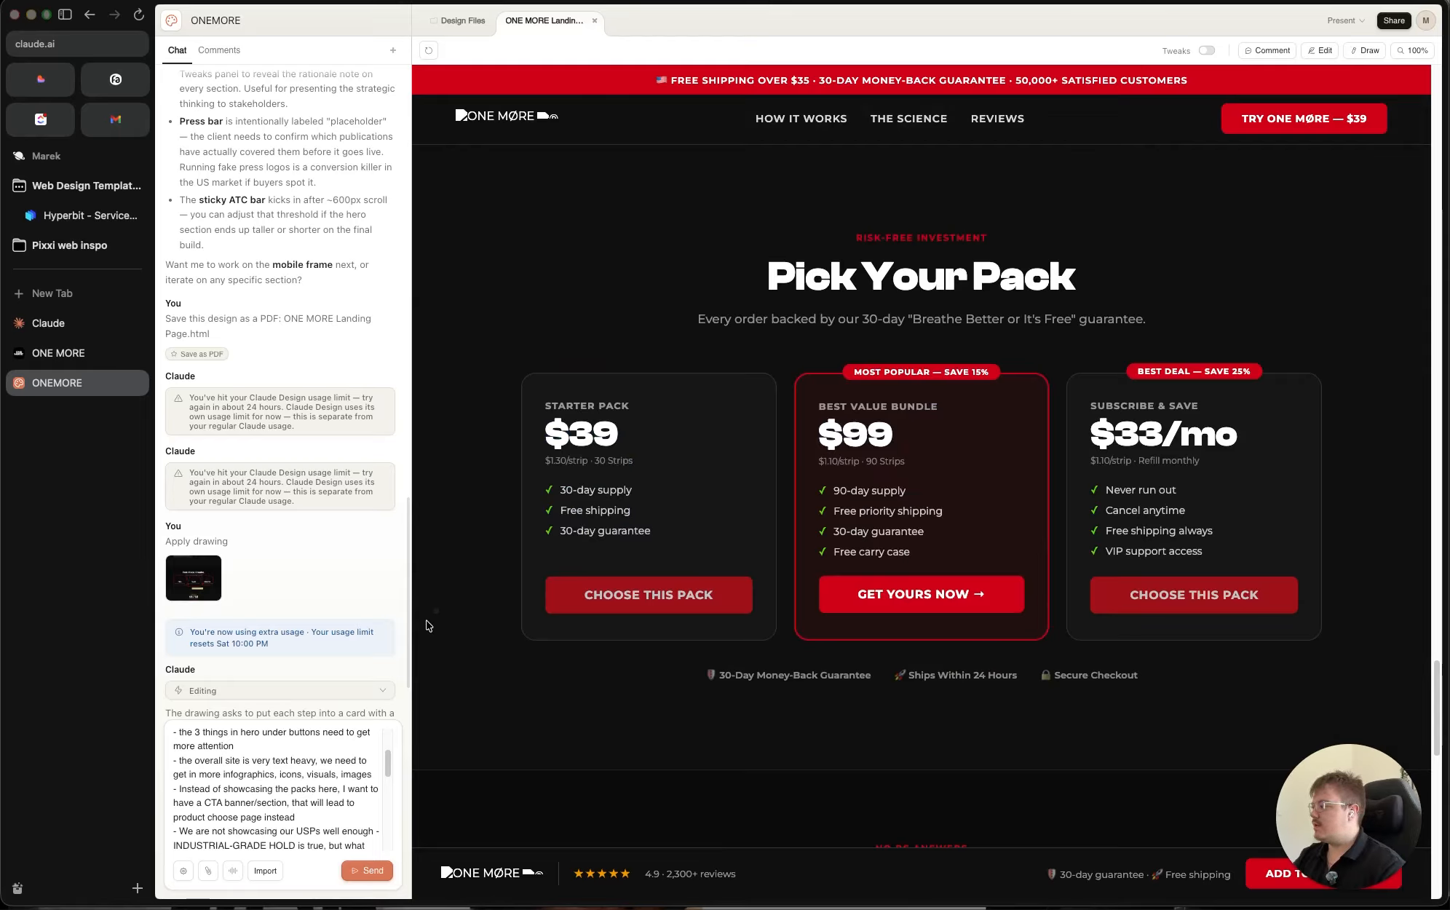
pyautogui.click(261, 808)
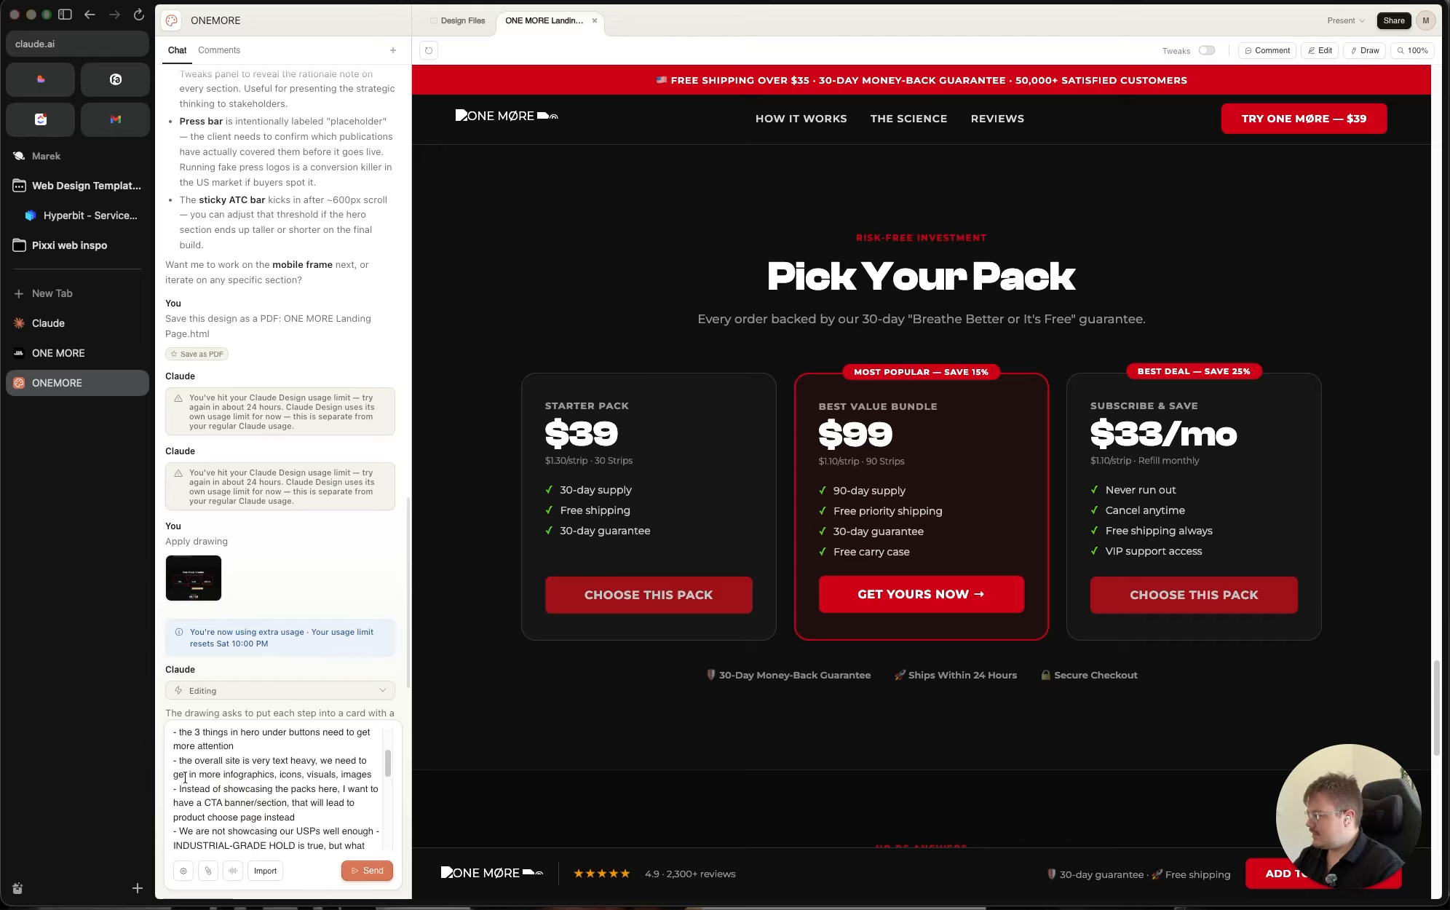
# Step: Read the revision note about showcasing the USPs and highlight its "INDUSTRIAL-GRADE HOLD" phrase
pyautogui.scroll(-1, 198, 830)
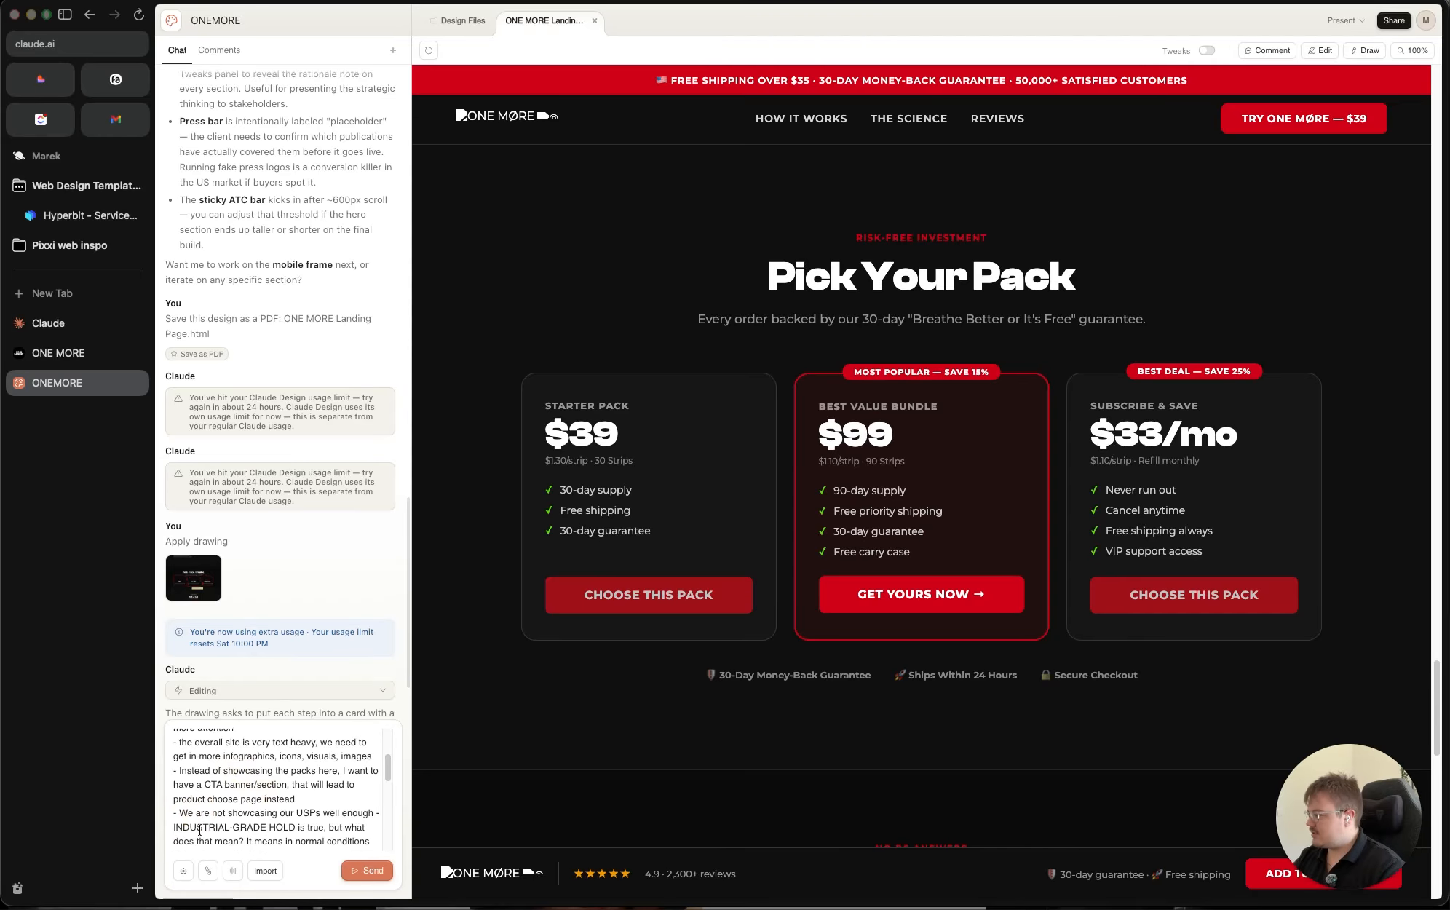
pyautogui.scroll(-1, 200, 830)
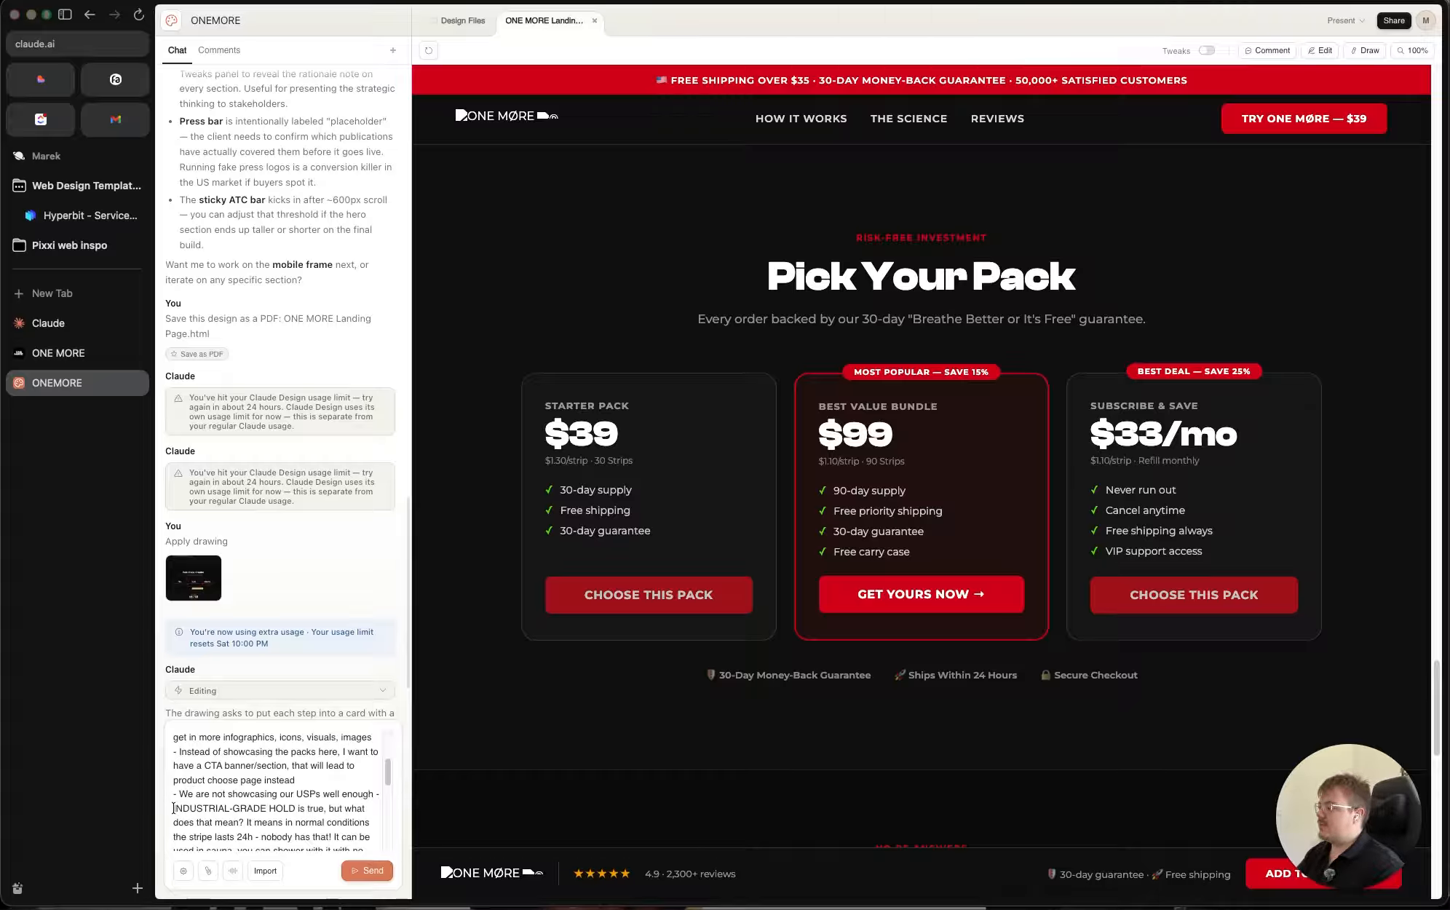
pyautogui.moveTo(173, 807); pyautogui.dragTo(296, 807)
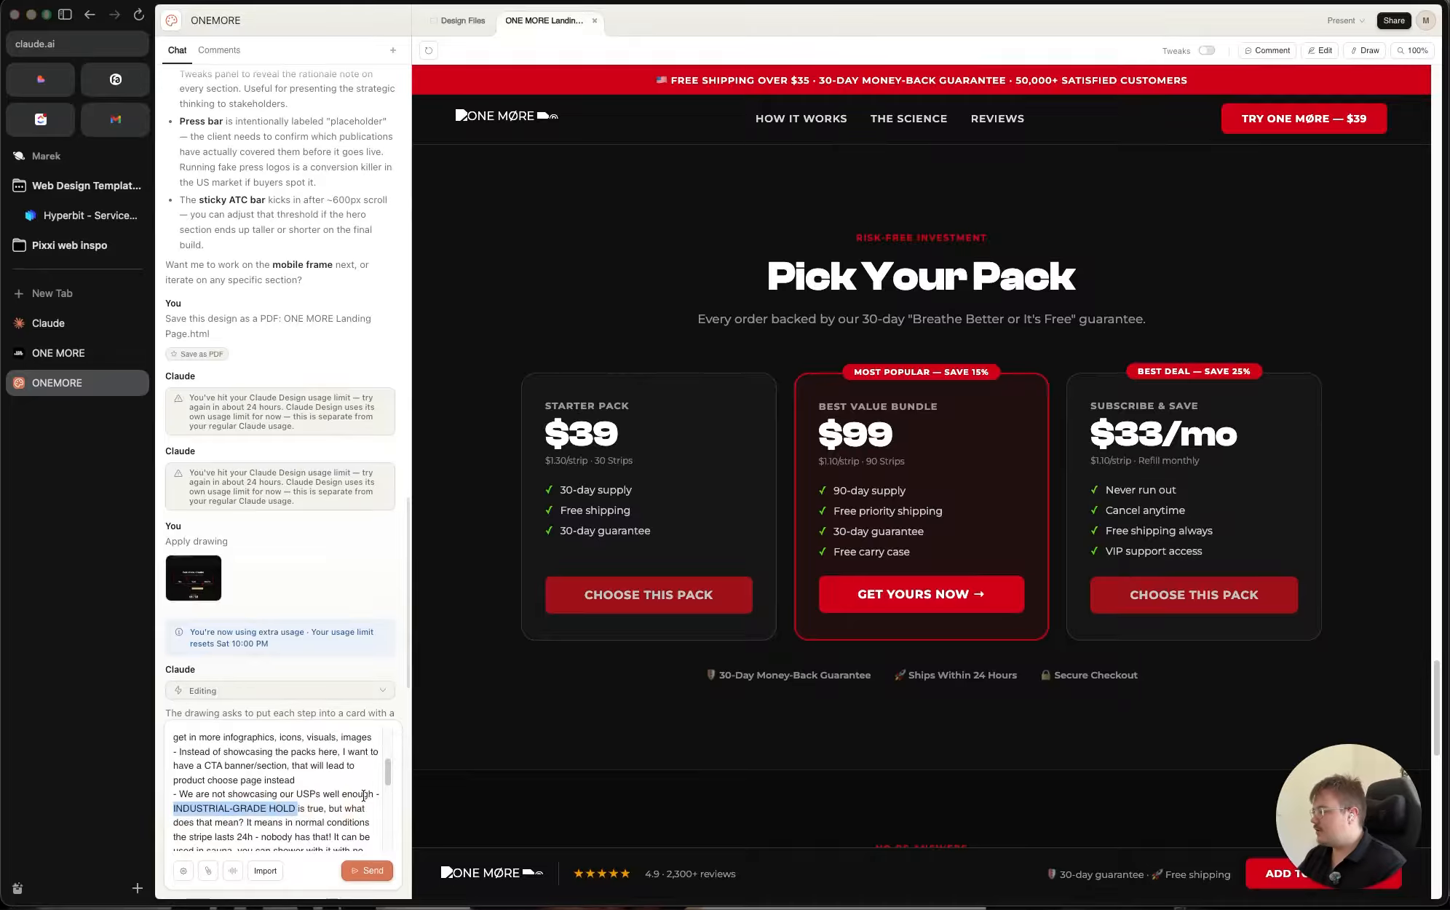
pyautogui.click(655, 733)
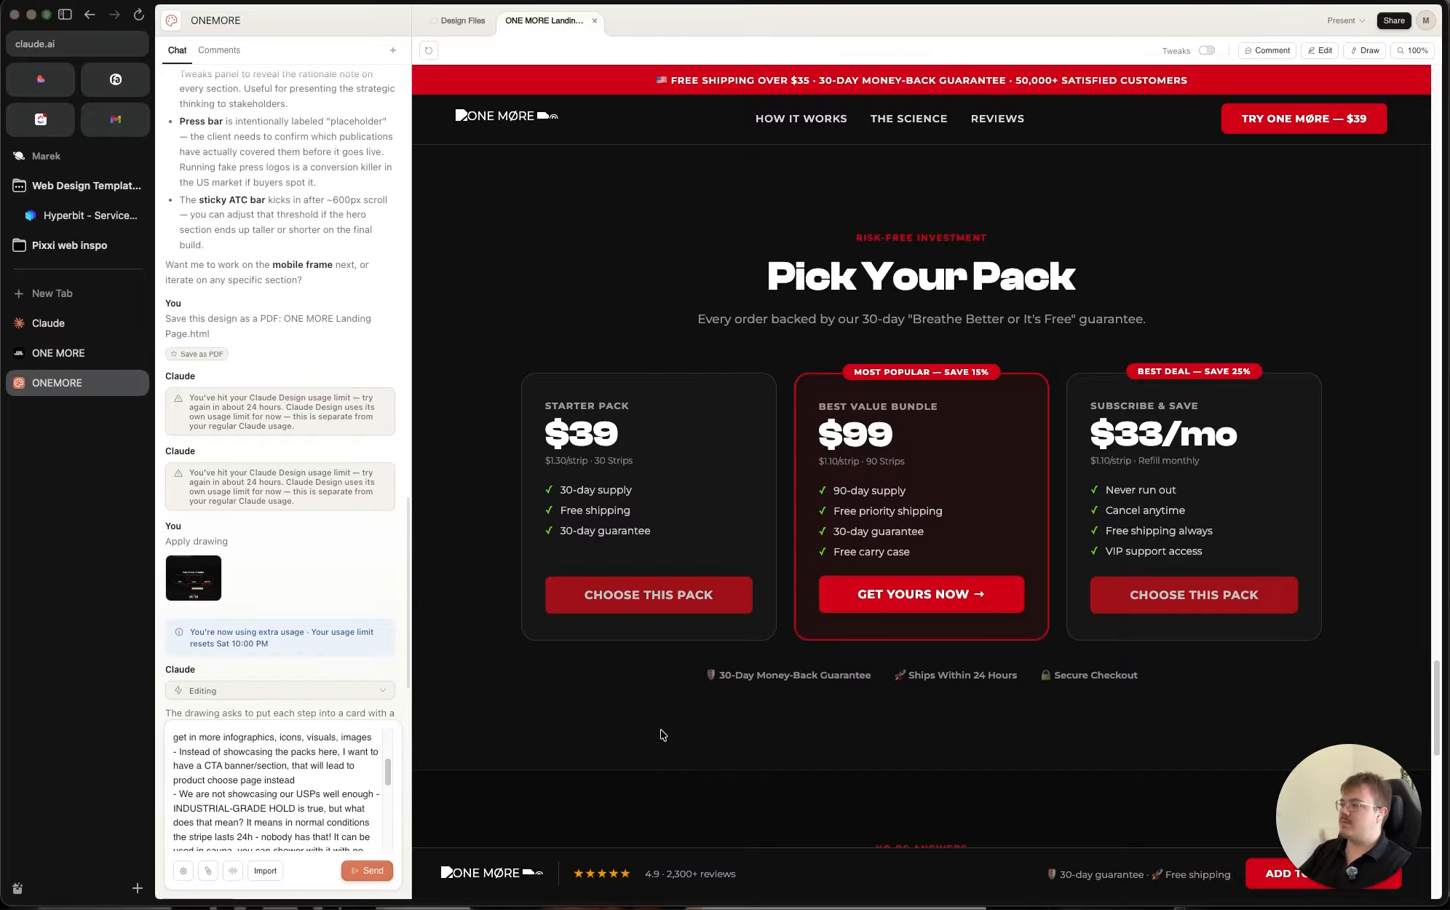
# Step: Check how the USPs are presented from the Peel, Place and Breathe cards back up to the "You're training hard" section
pyautogui.scroll(15, 662, 734)
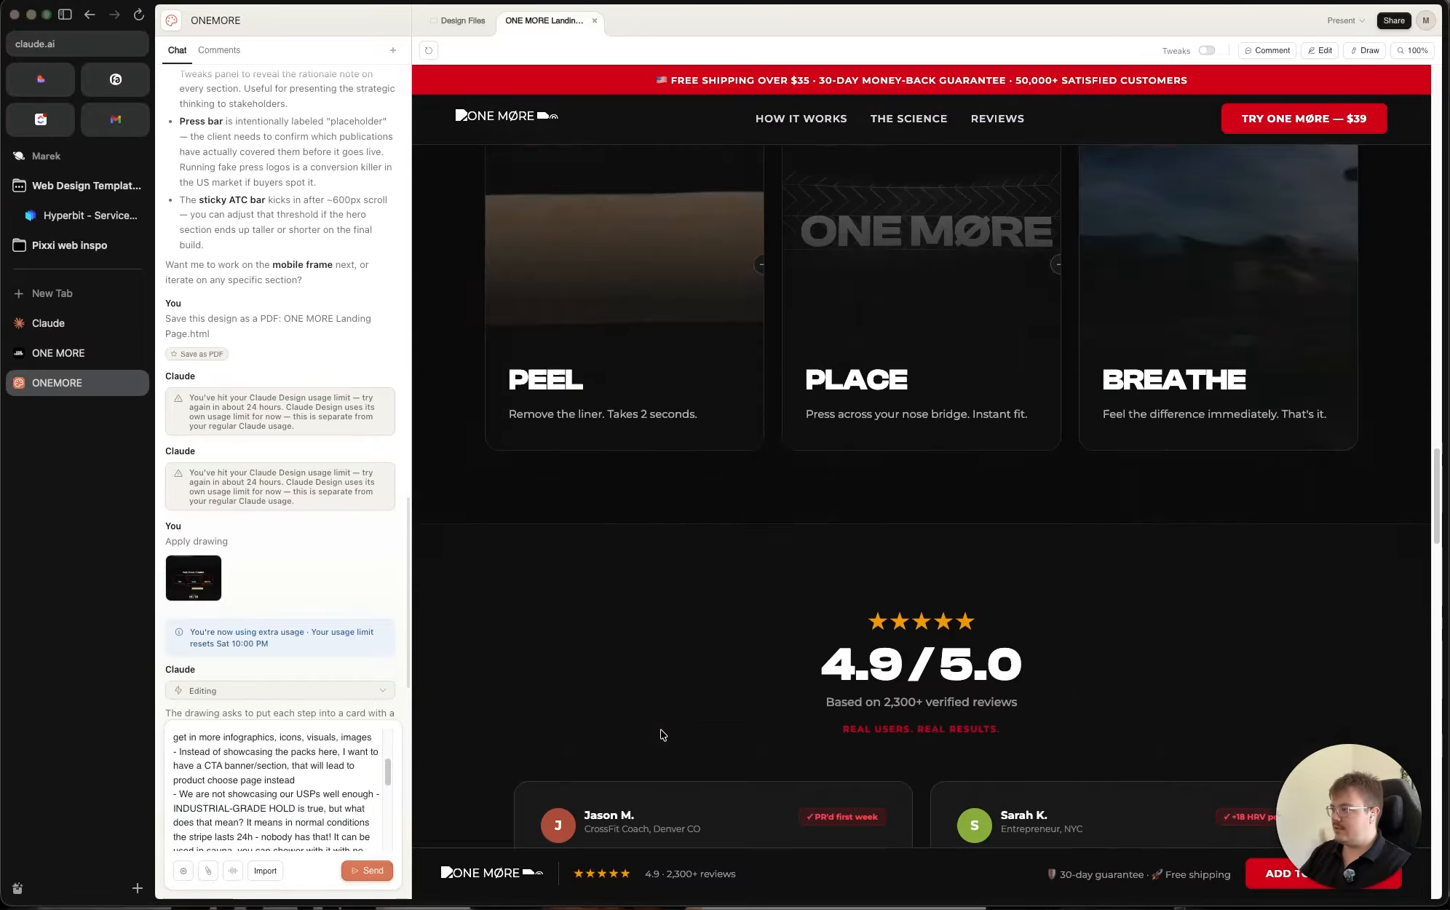
pyautogui.scroll(10, 663, 733)
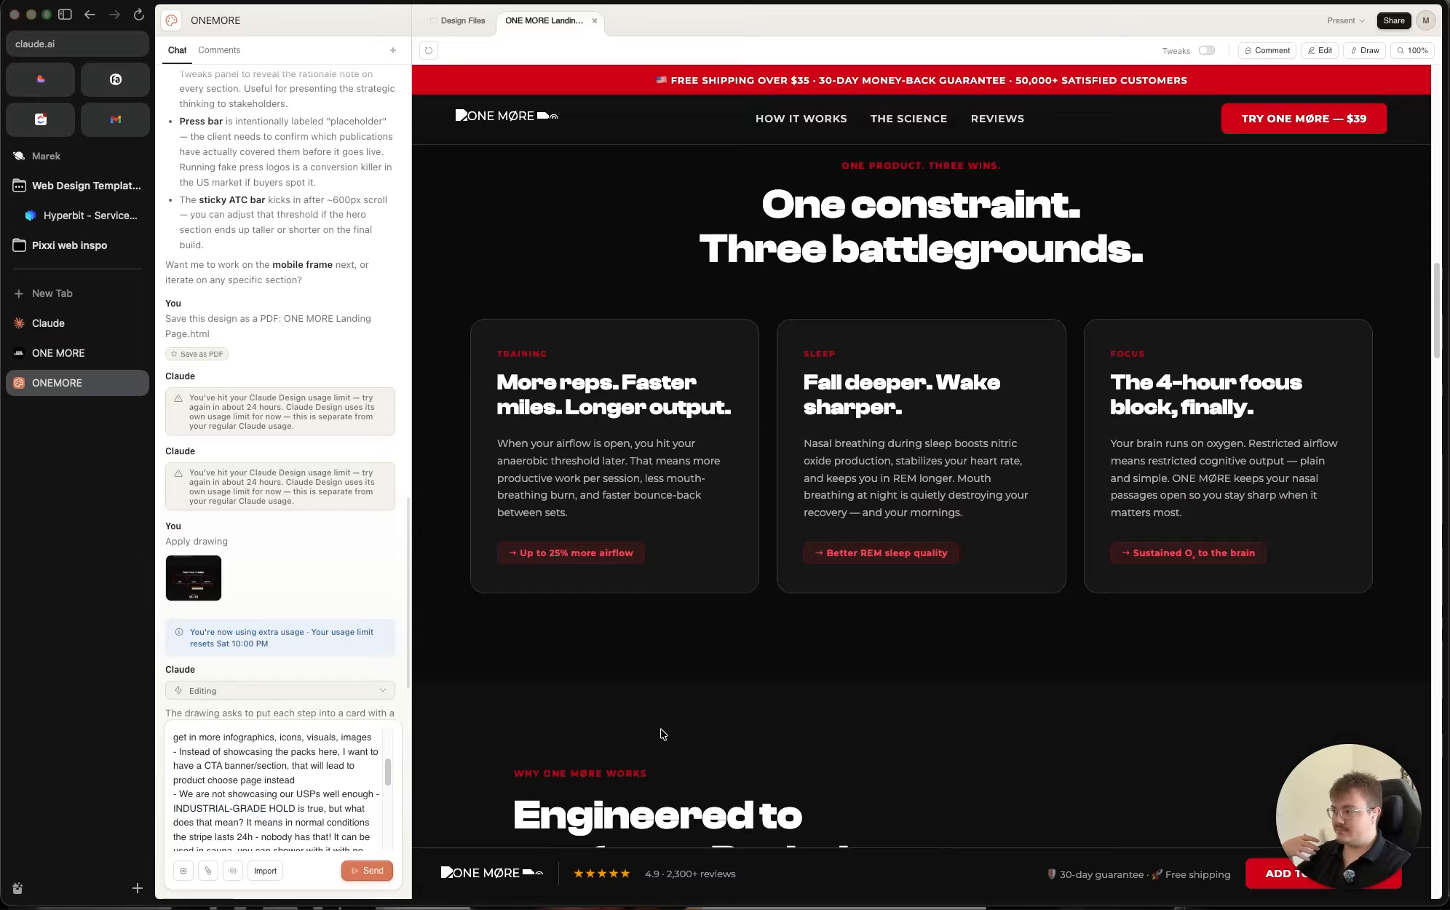
pyautogui.scroll(8, 663, 733)
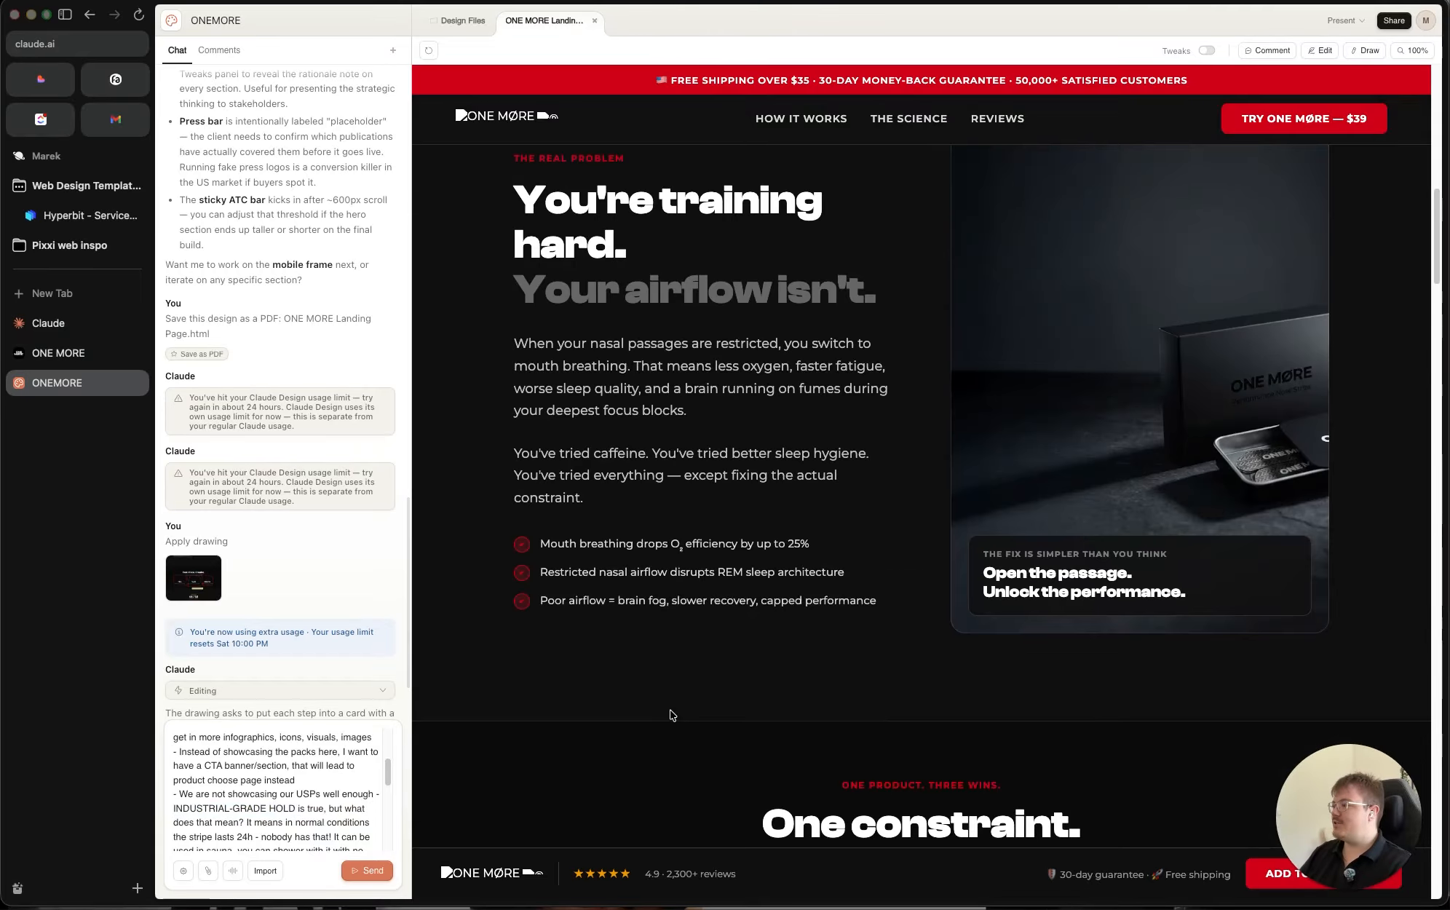
pyautogui.scroll(-2, 682, 713)
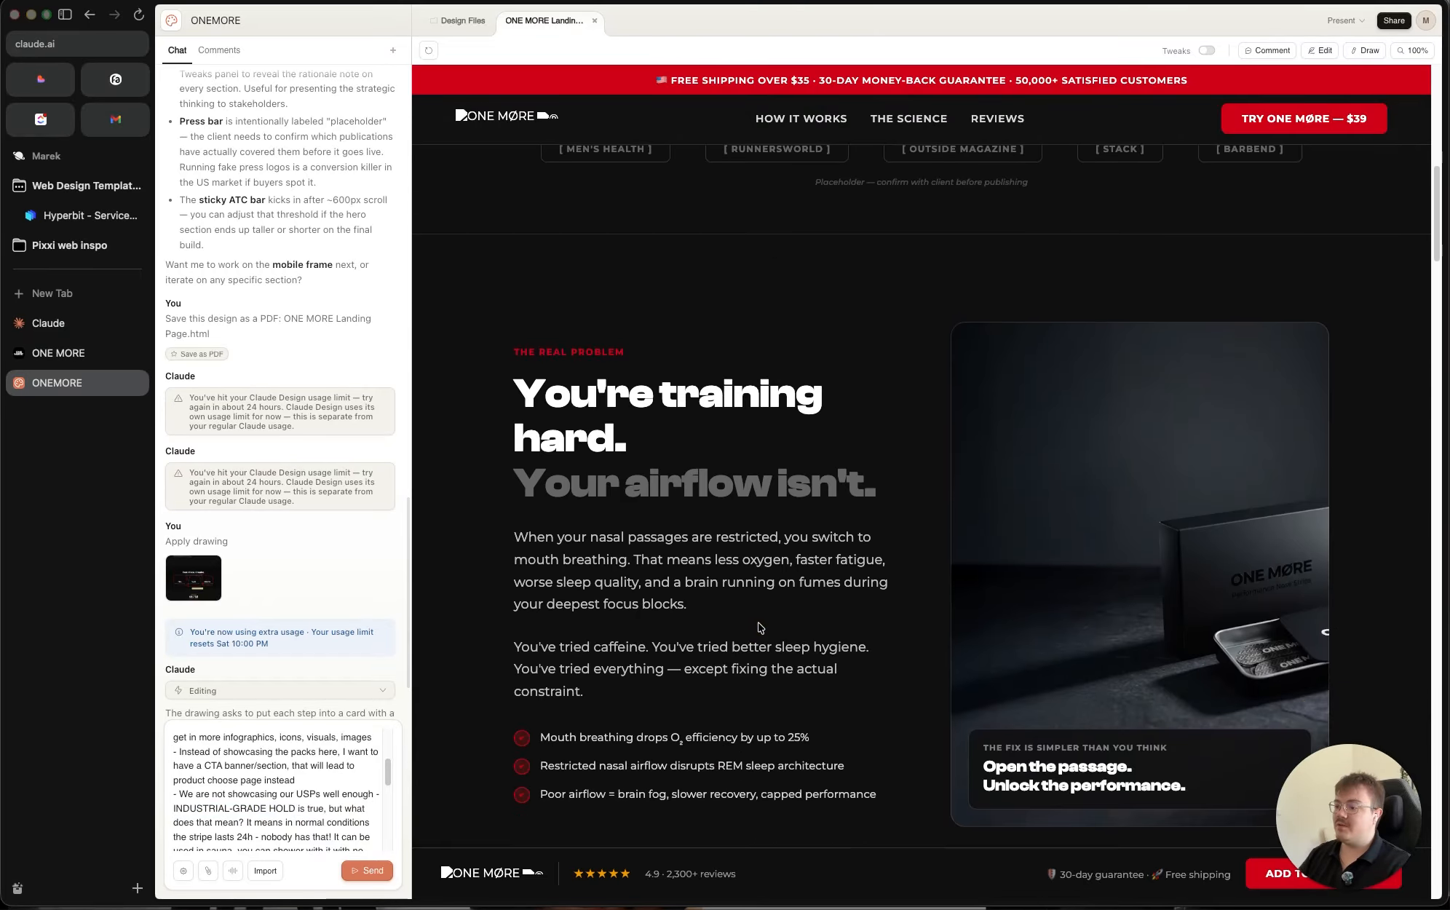
pyautogui.click(758, 623)
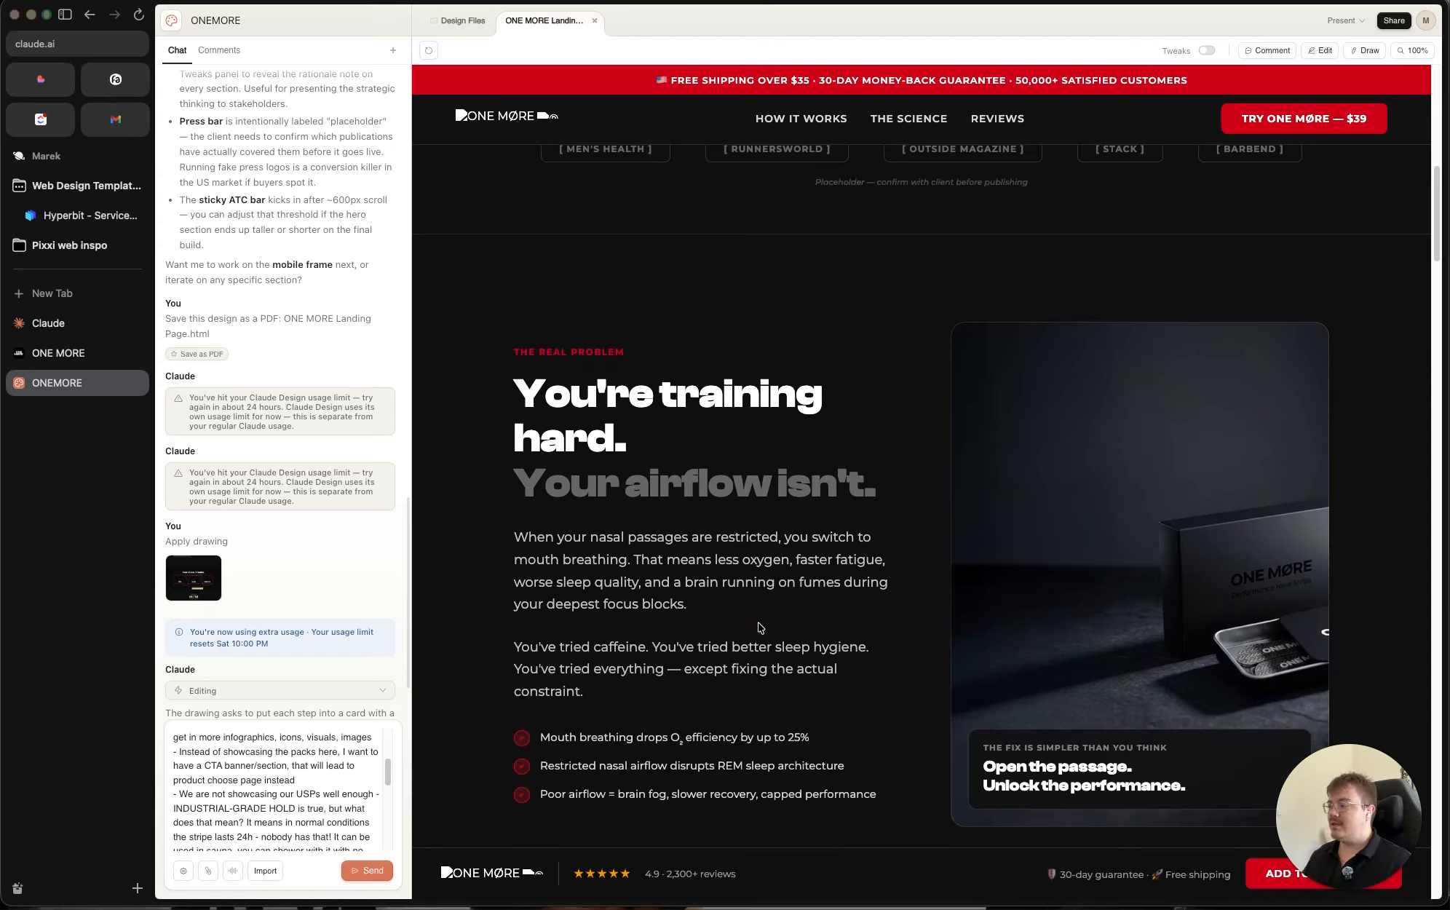
pyautogui.click(760, 627)
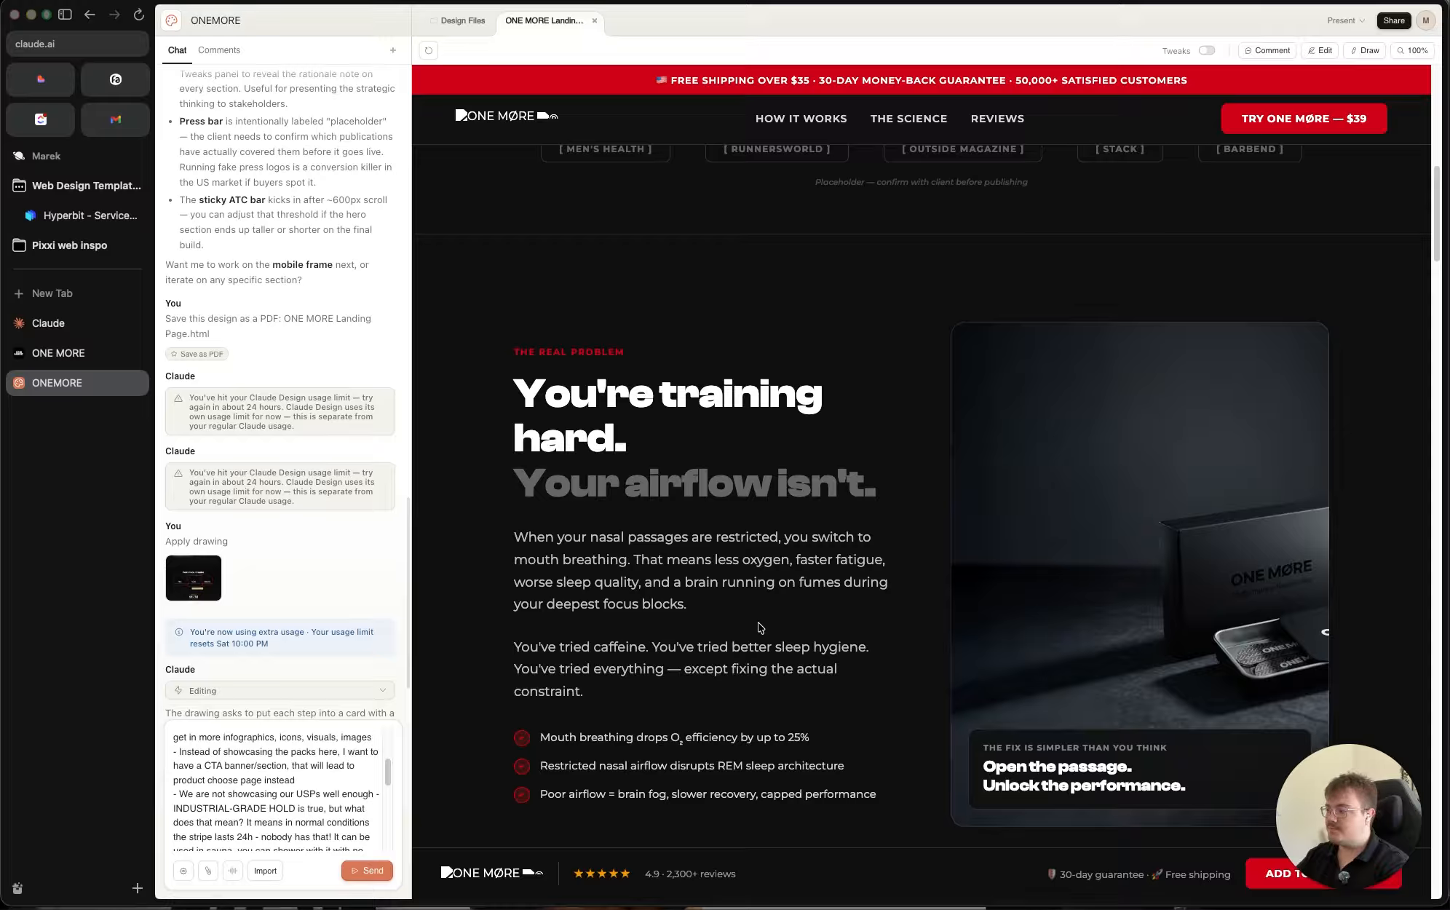
# Step: Read the rest of the USP note and the notes on the free wipes, travel case and subscription savings
pyautogui.scroll(-1, 267, 802)
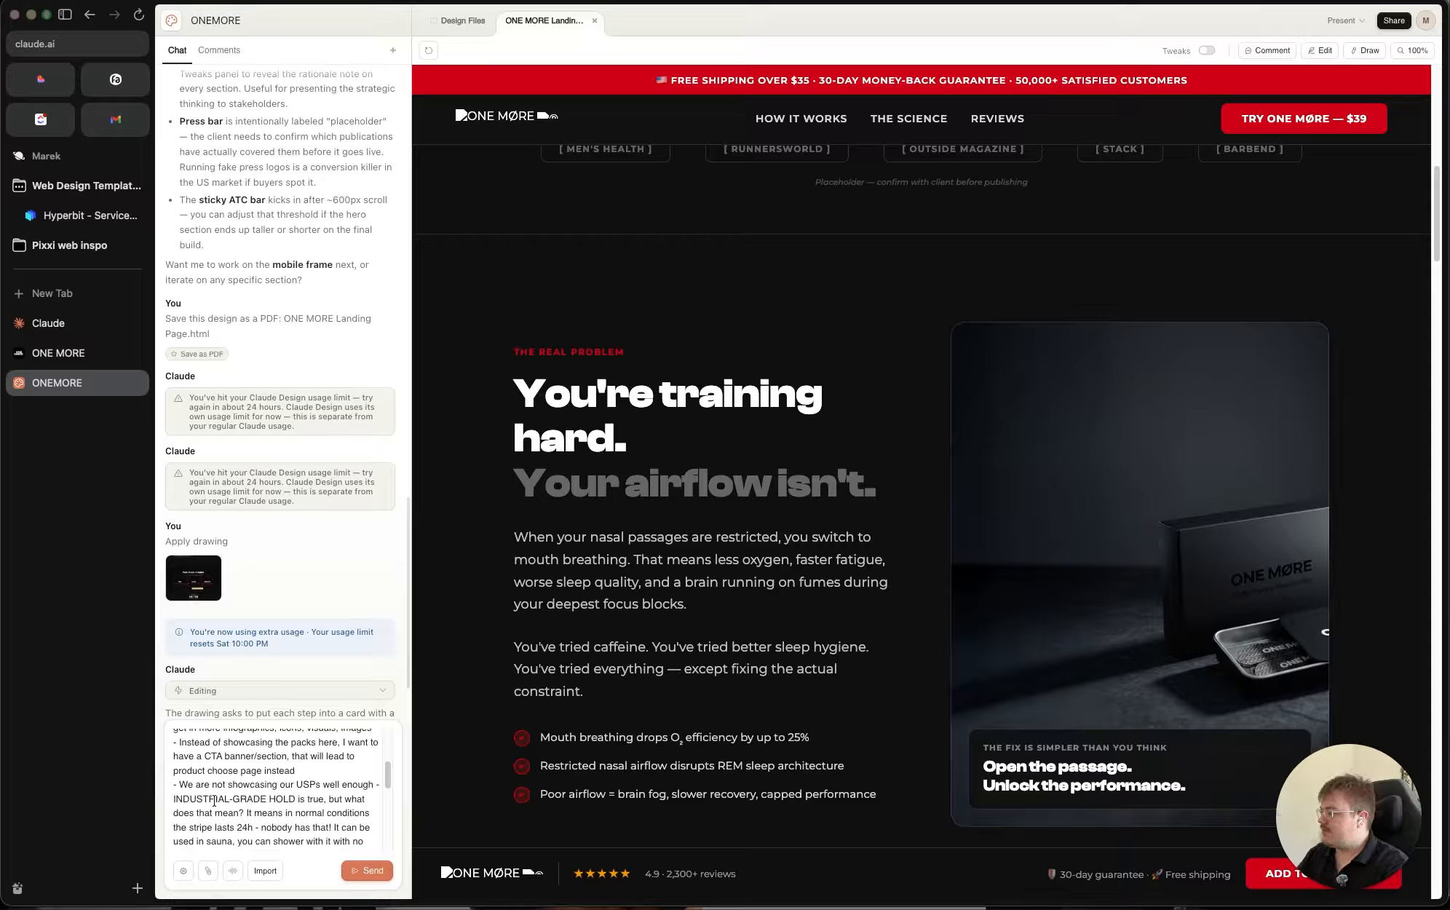
pyautogui.scroll(-6, 214, 800)
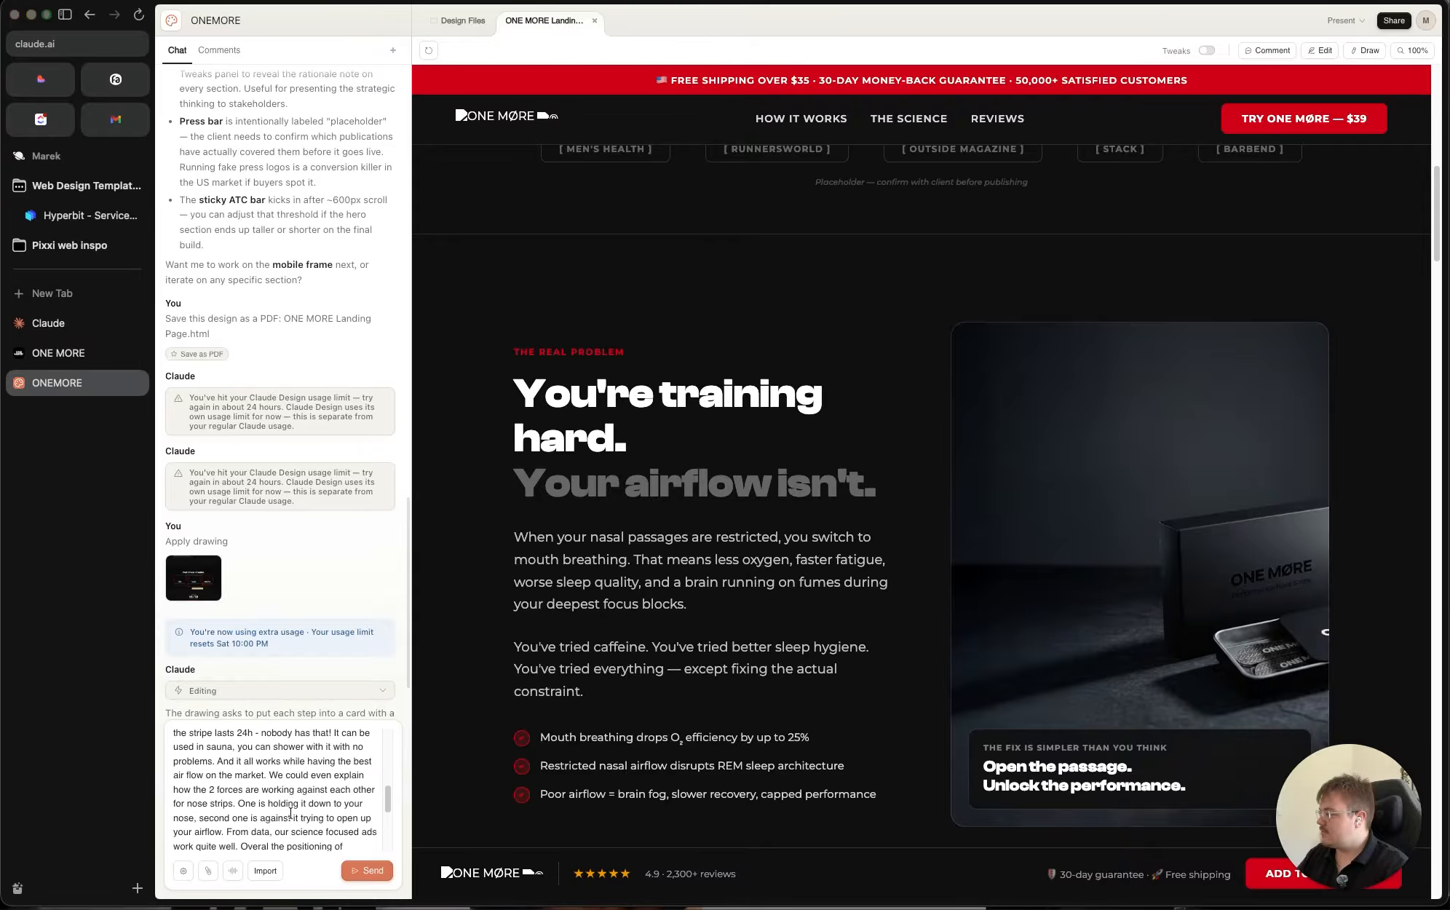
pyautogui.scroll(-3, 291, 807)
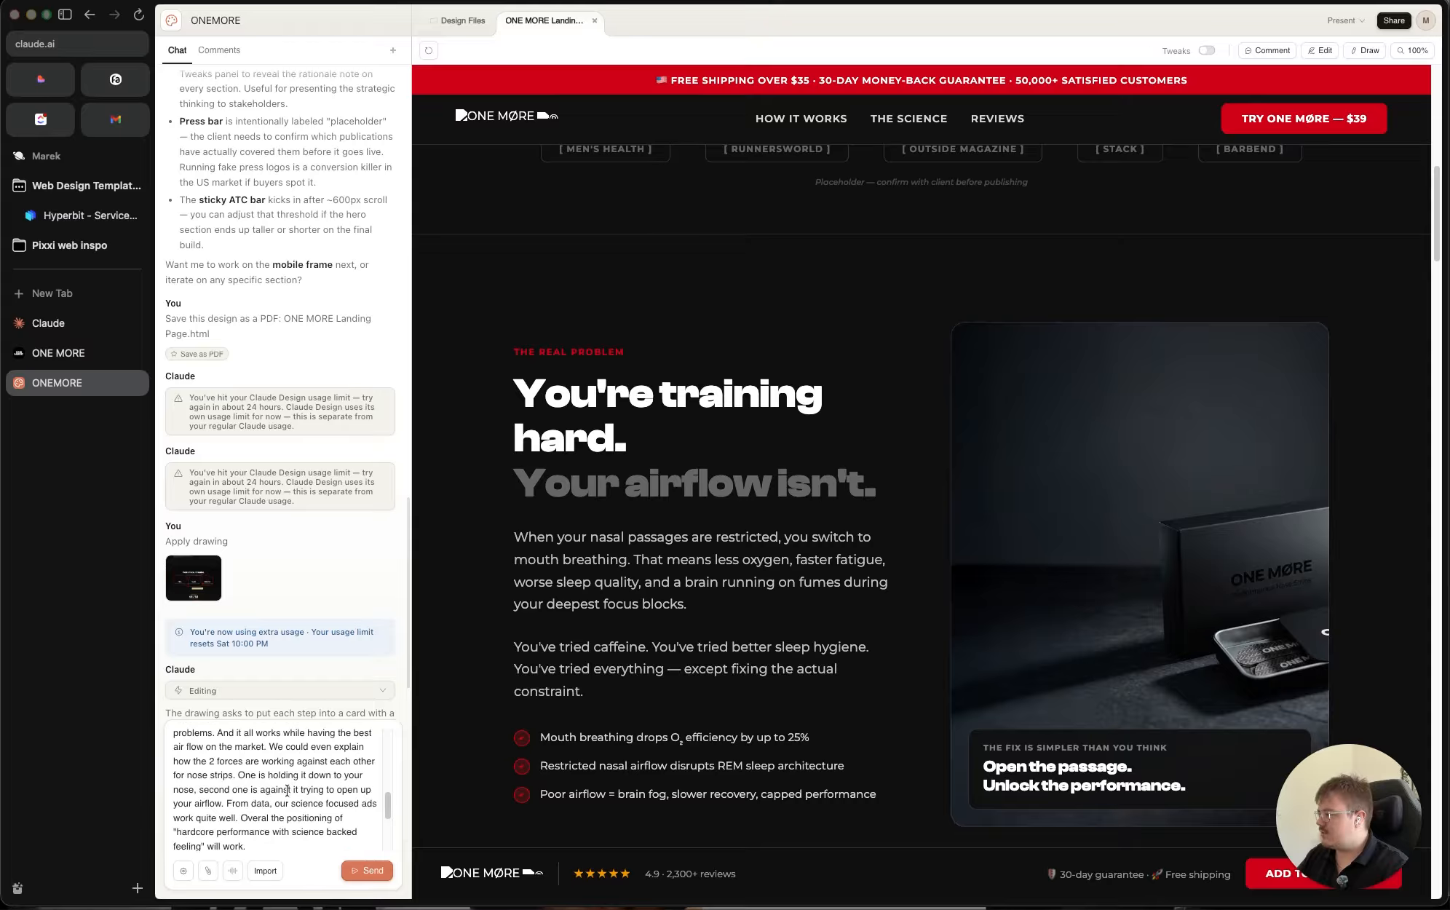
pyautogui.scroll(-3, 283, 793)
pyautogui.scroll(-2, 221, 791)
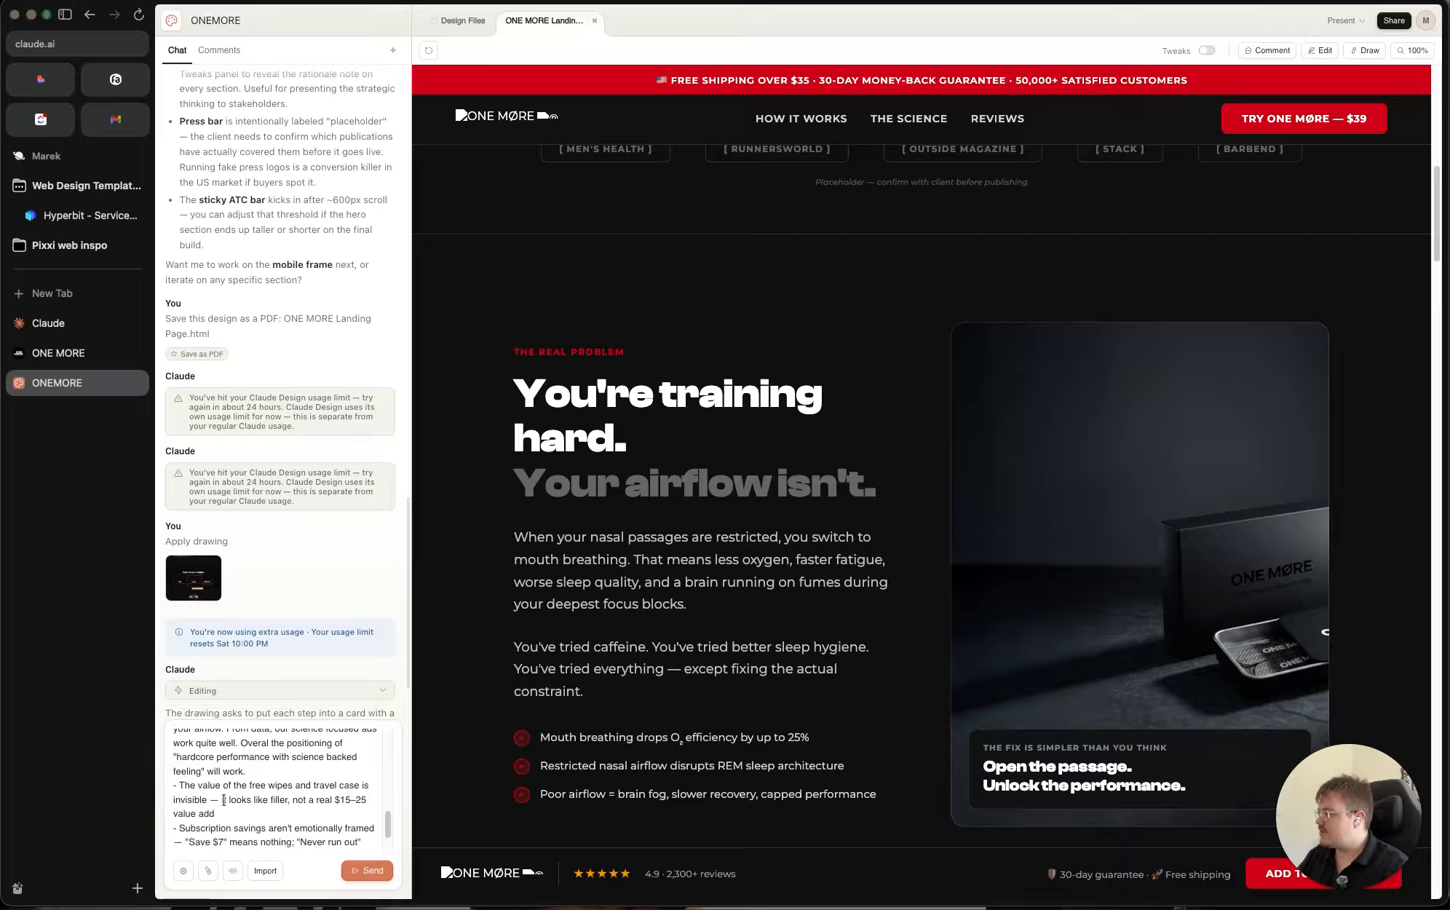
# Step: Read the revision note saying the value of the free wipes and travel case is invisible
pyautogui.moveTo(223, 799); pyautogui.dragTo(317, 803)
pyautogui.click(320, 804)
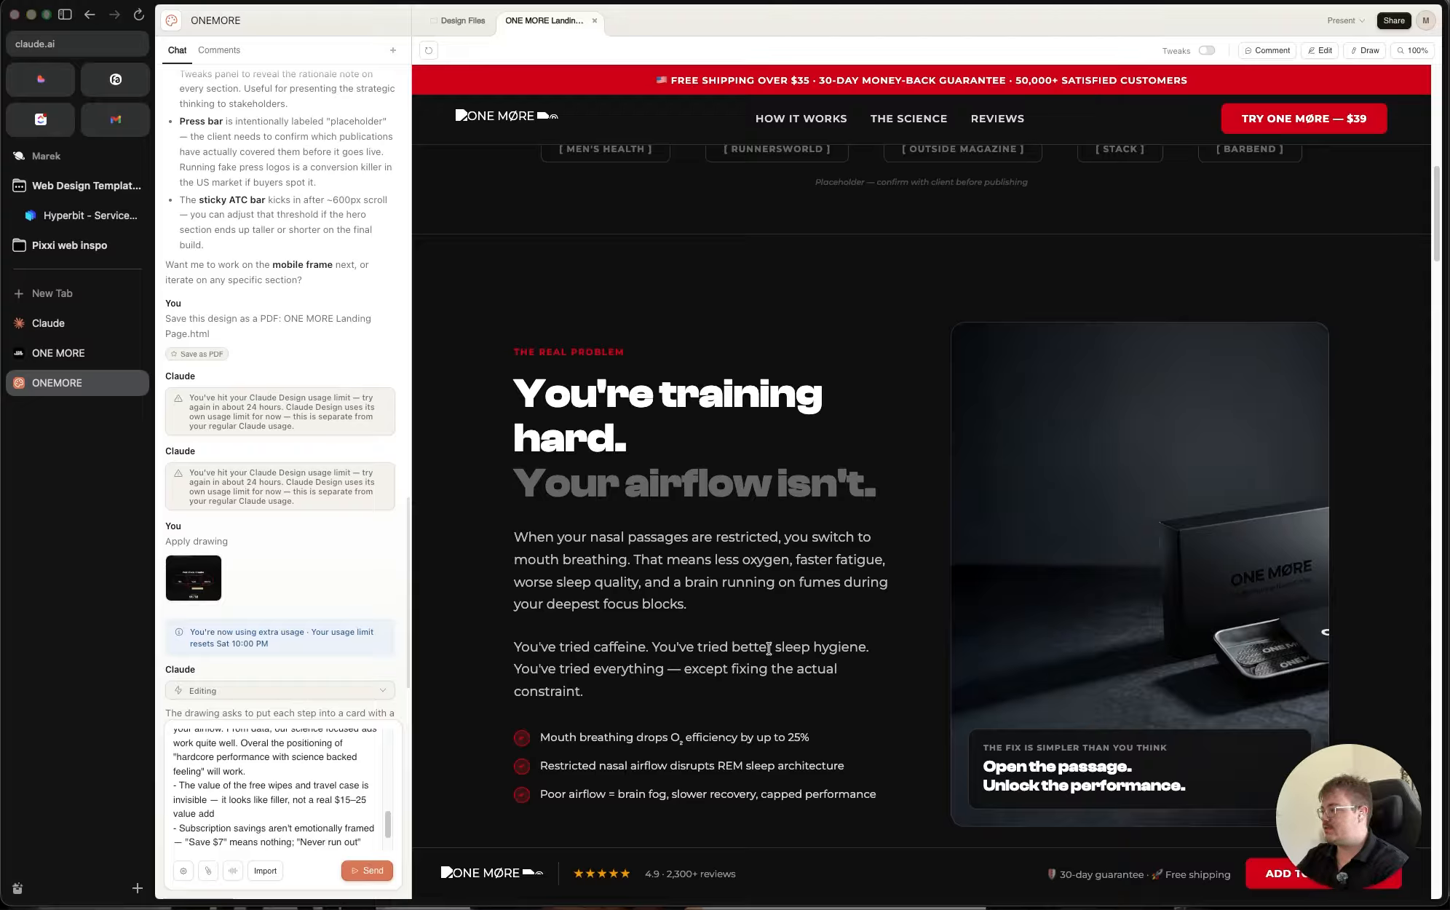
pyautogui.scroll(-1, 338, 780)
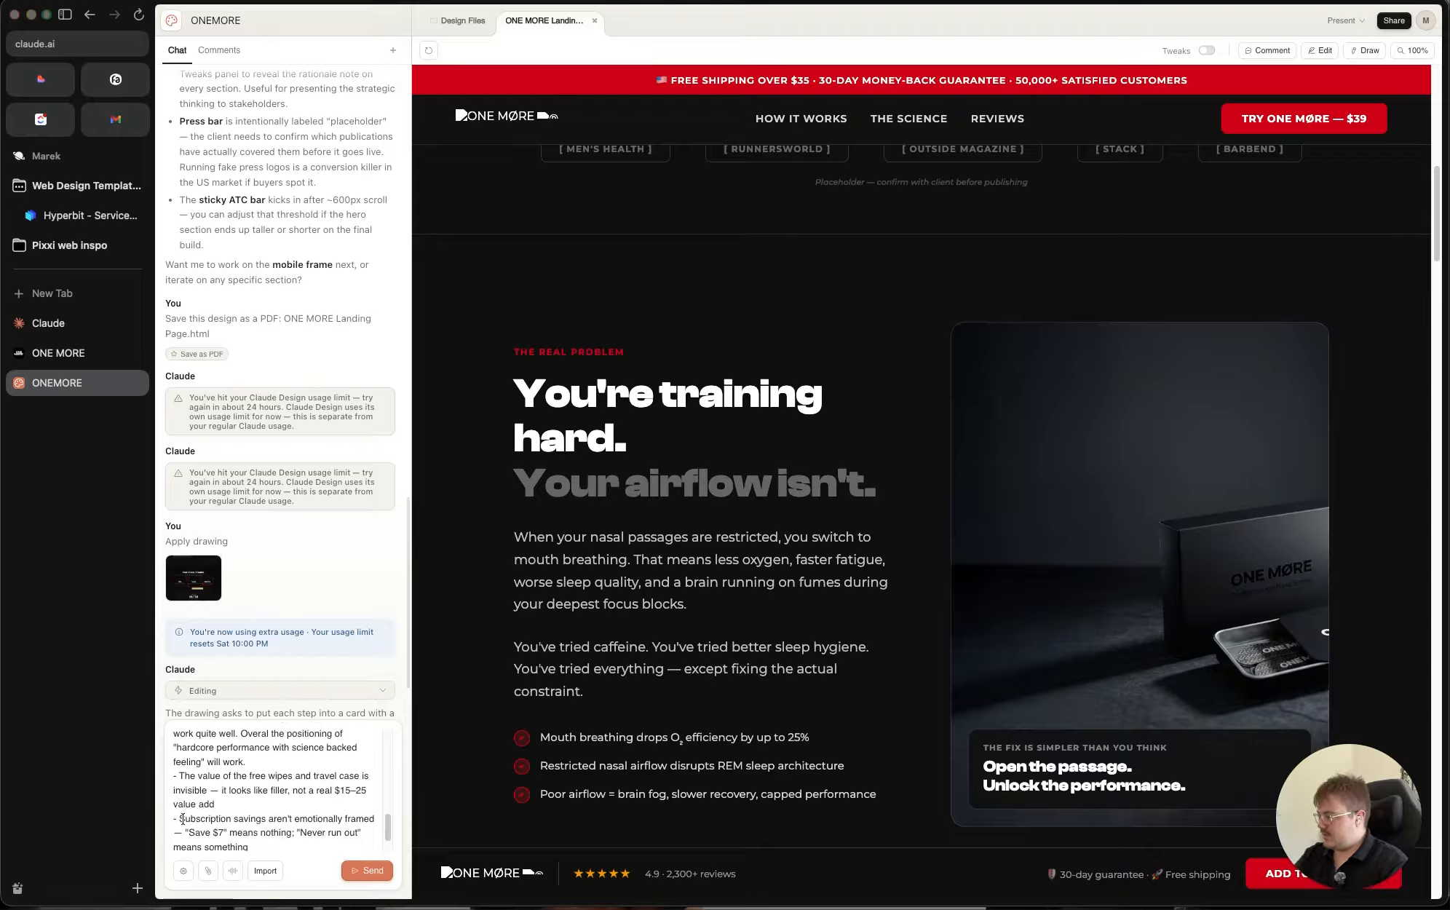
# Step: Read the subscription savings note and highlight its "Save $7" and "Never run out" wording
pyautogui.click(305, 826)
pyautogui.click(226, 833)
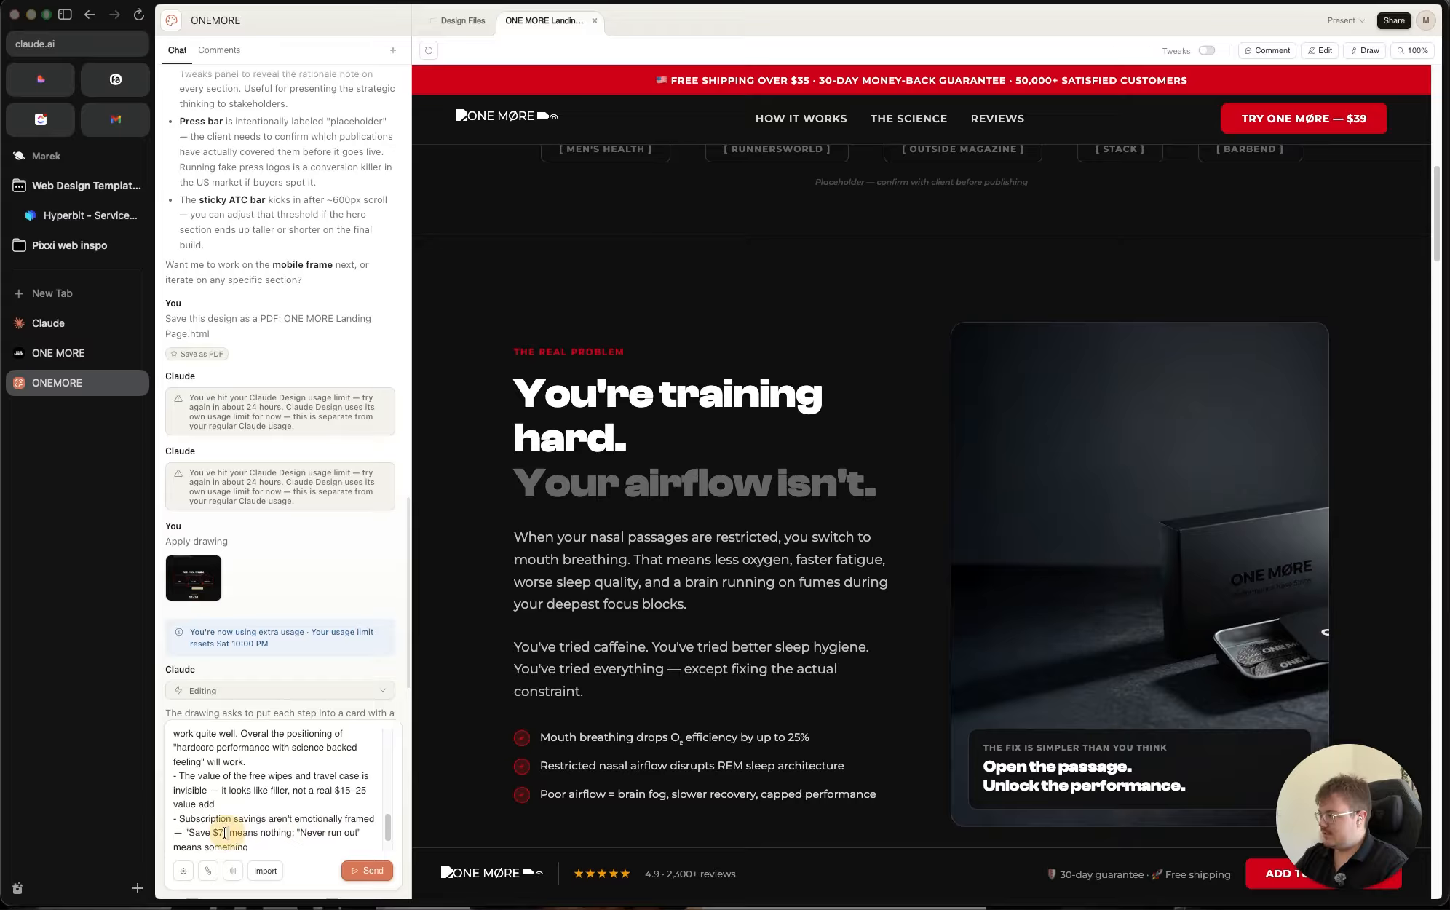
pyautogui.scroll(-1, 254, 831)
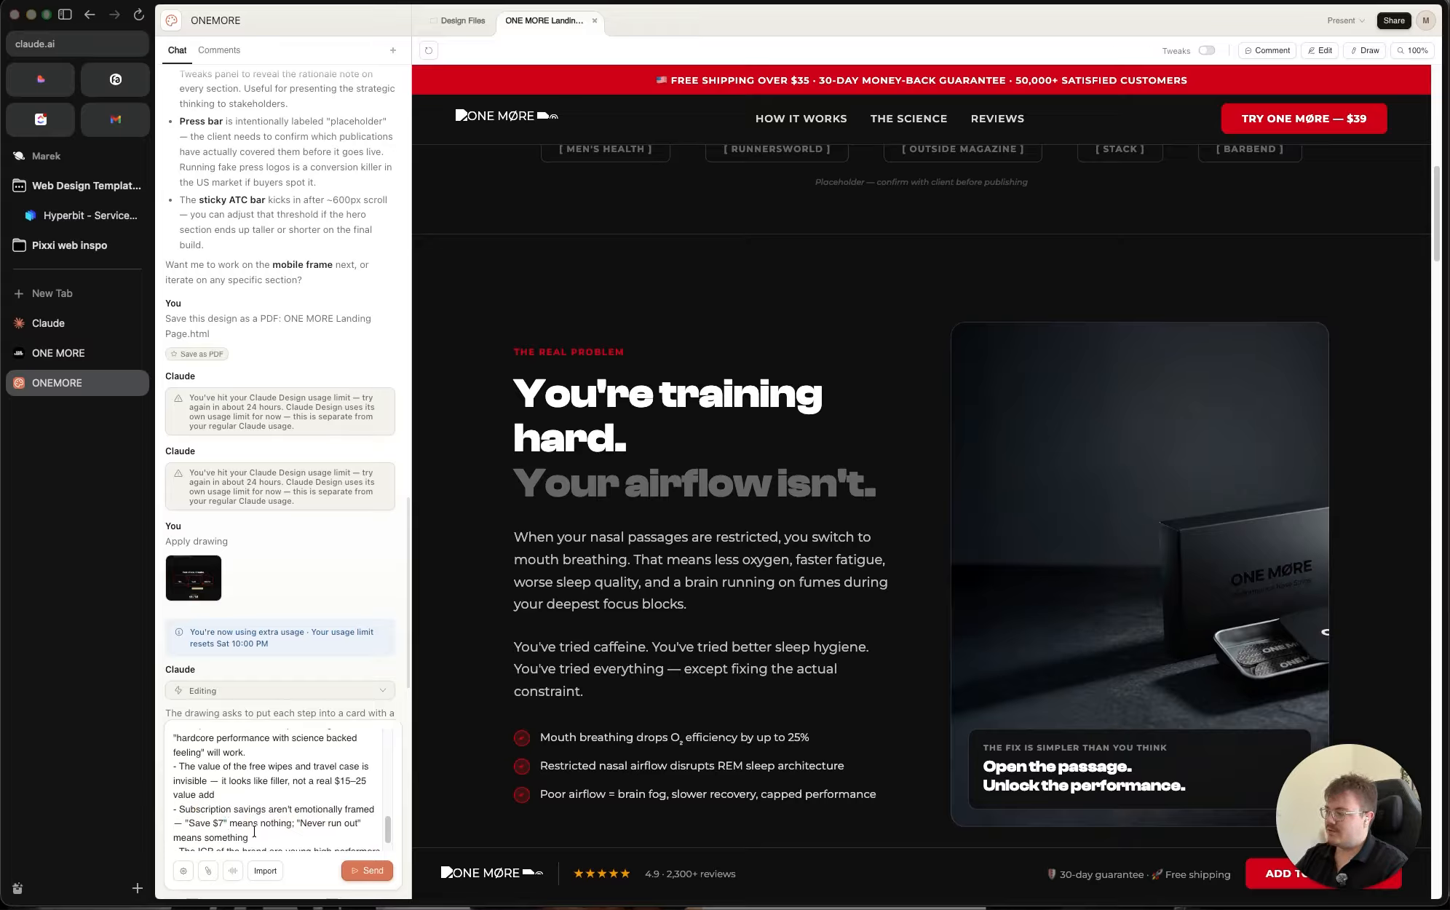
pyautogui.moveTo(311, 827); pyautogui.dragTo(315, 835)
pyautogui.click(313, 835)
pyautogui.click(240, 836)
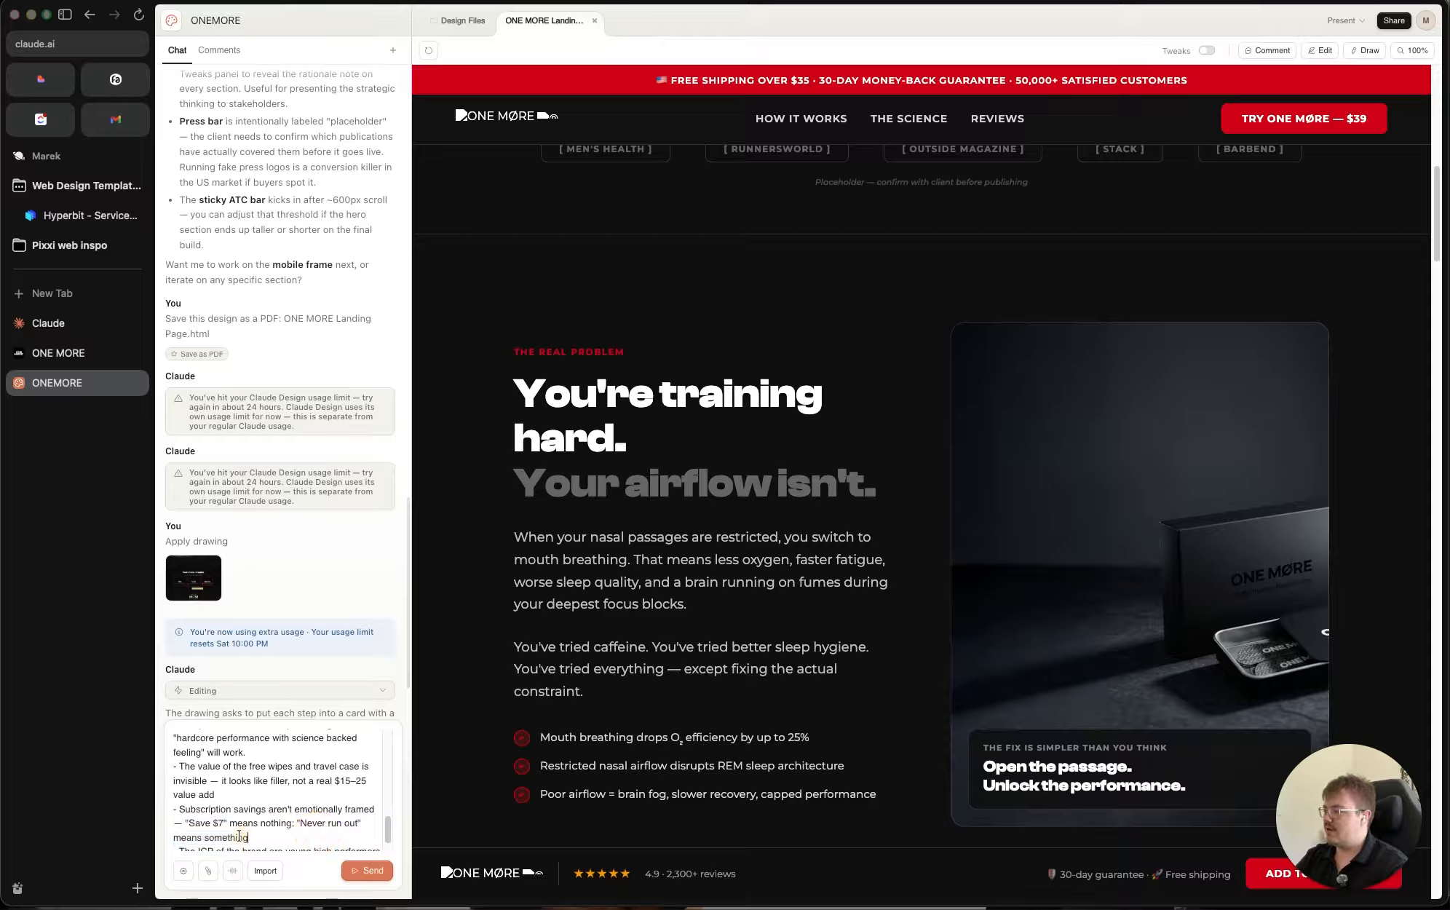
pyautogui.scroll(-1, 279, 822)
pyautogui.tripleClick(278, 820)
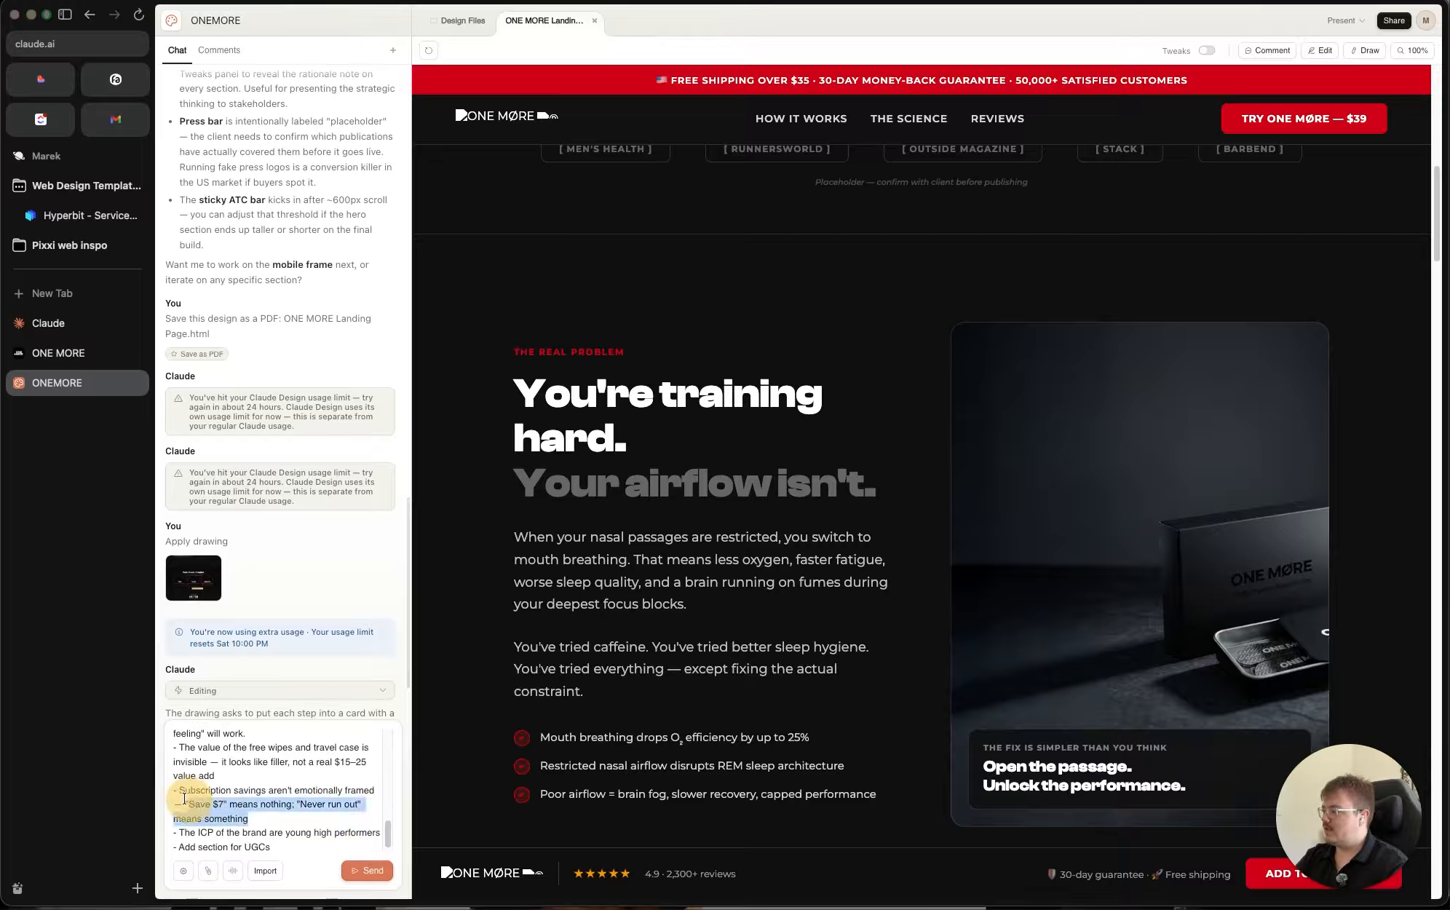
pyautogui.click(279, 818)
pyautogui.moveTo(302, 805); pyautogui.dragTo(357, 807)
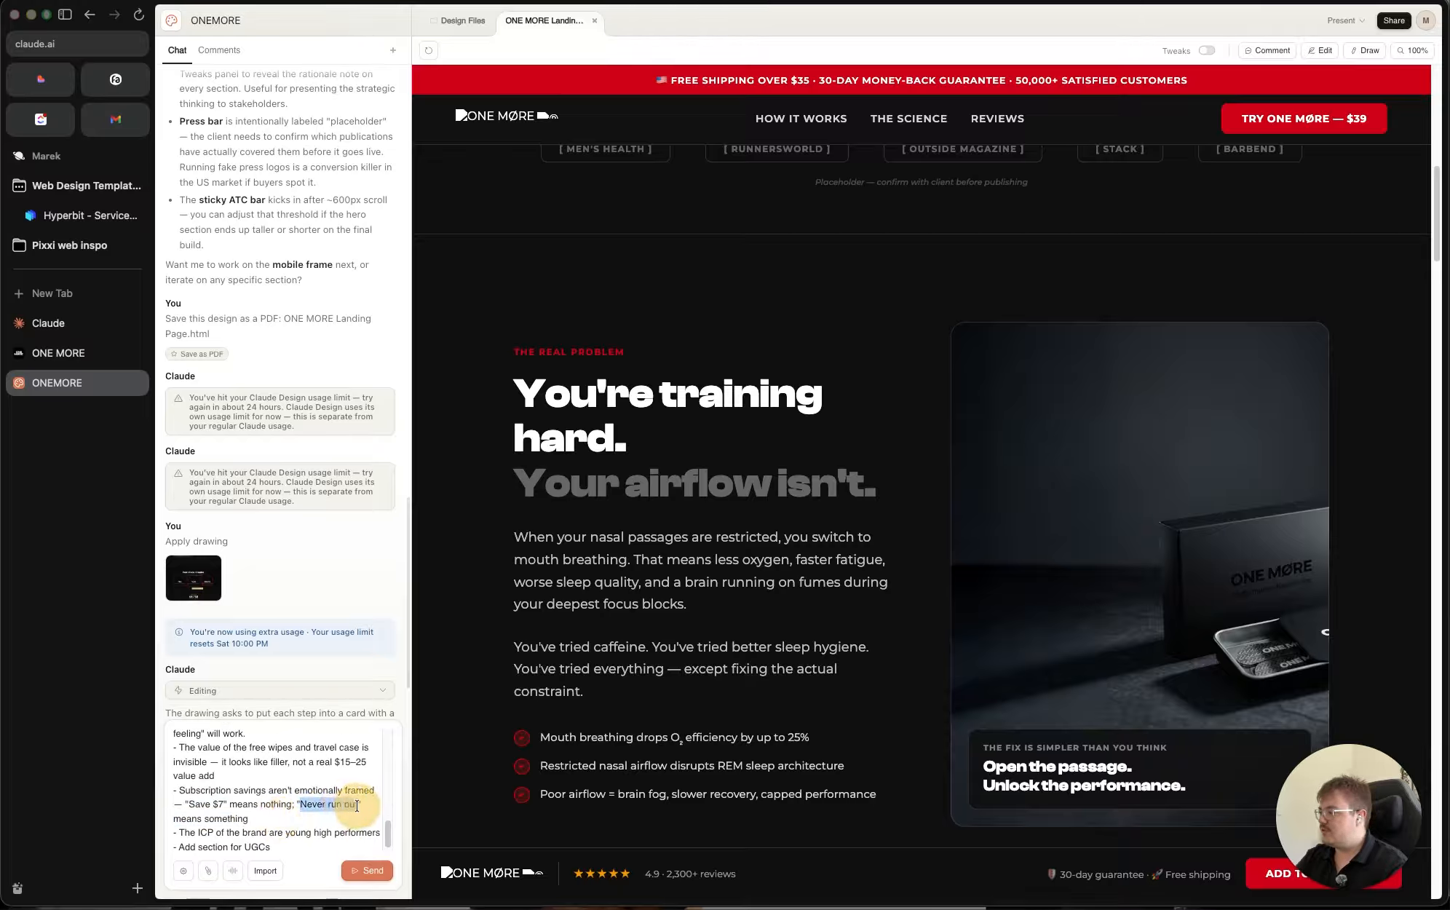
pyautogui.click(217, 805)
# Step: Read the last two notes, on the ICP of young high performers and the added section for UGCs
pyautogui.moveTo(224, 805); pyautogui.dragTo(360, 847)
pyautogui.scroll(-1, 284, 804)
pyautogui.click(284, 803)
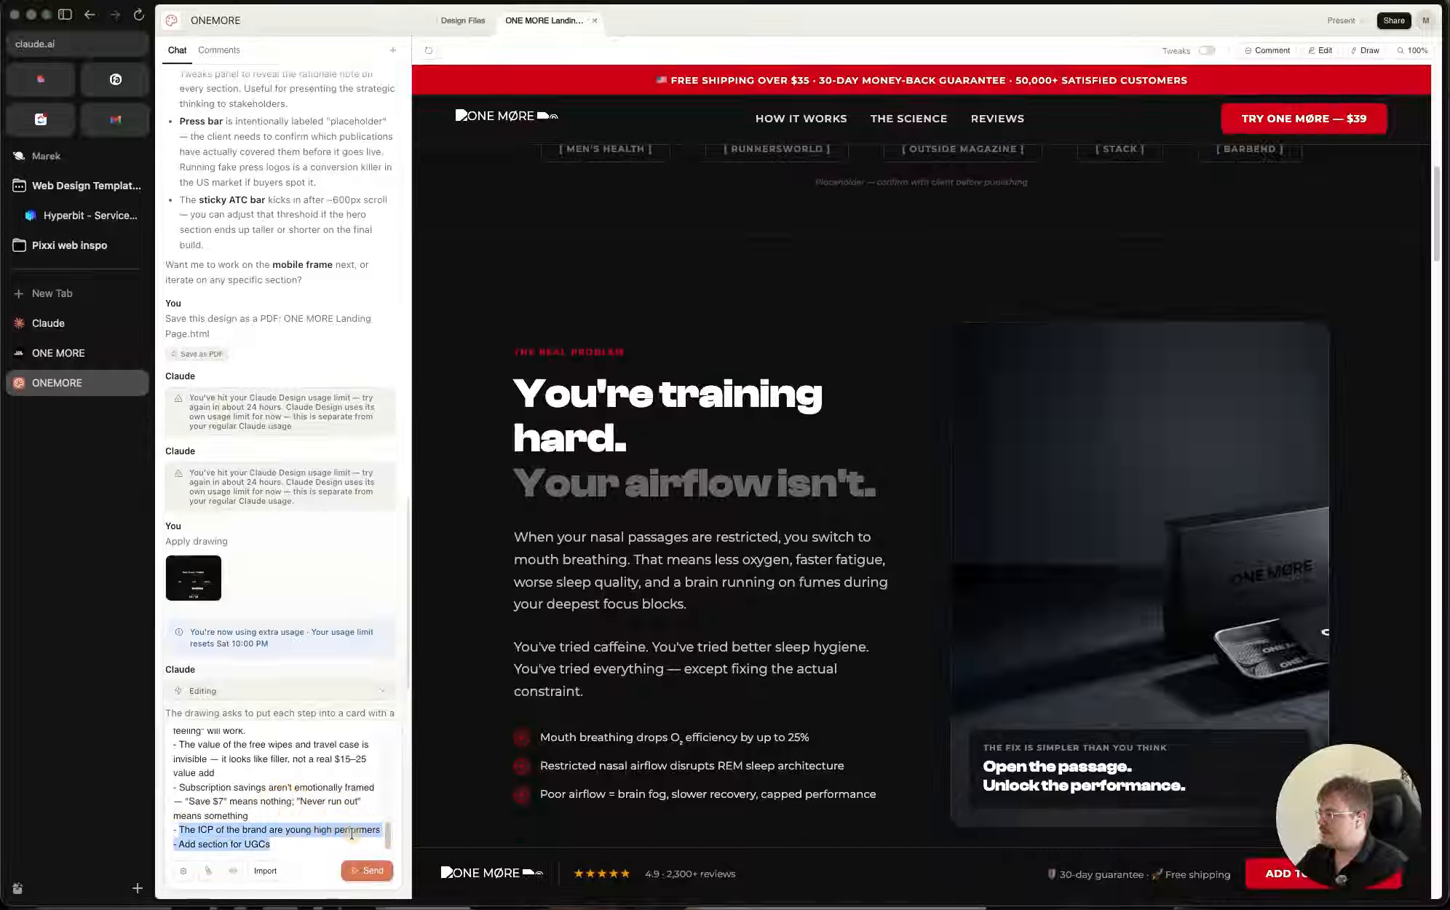
pyautogui.click(351, 831)
pyautogui.moveTo(226, 831); pyautogui.dragTo(174, 843)
pyautogui.click(339, 833)
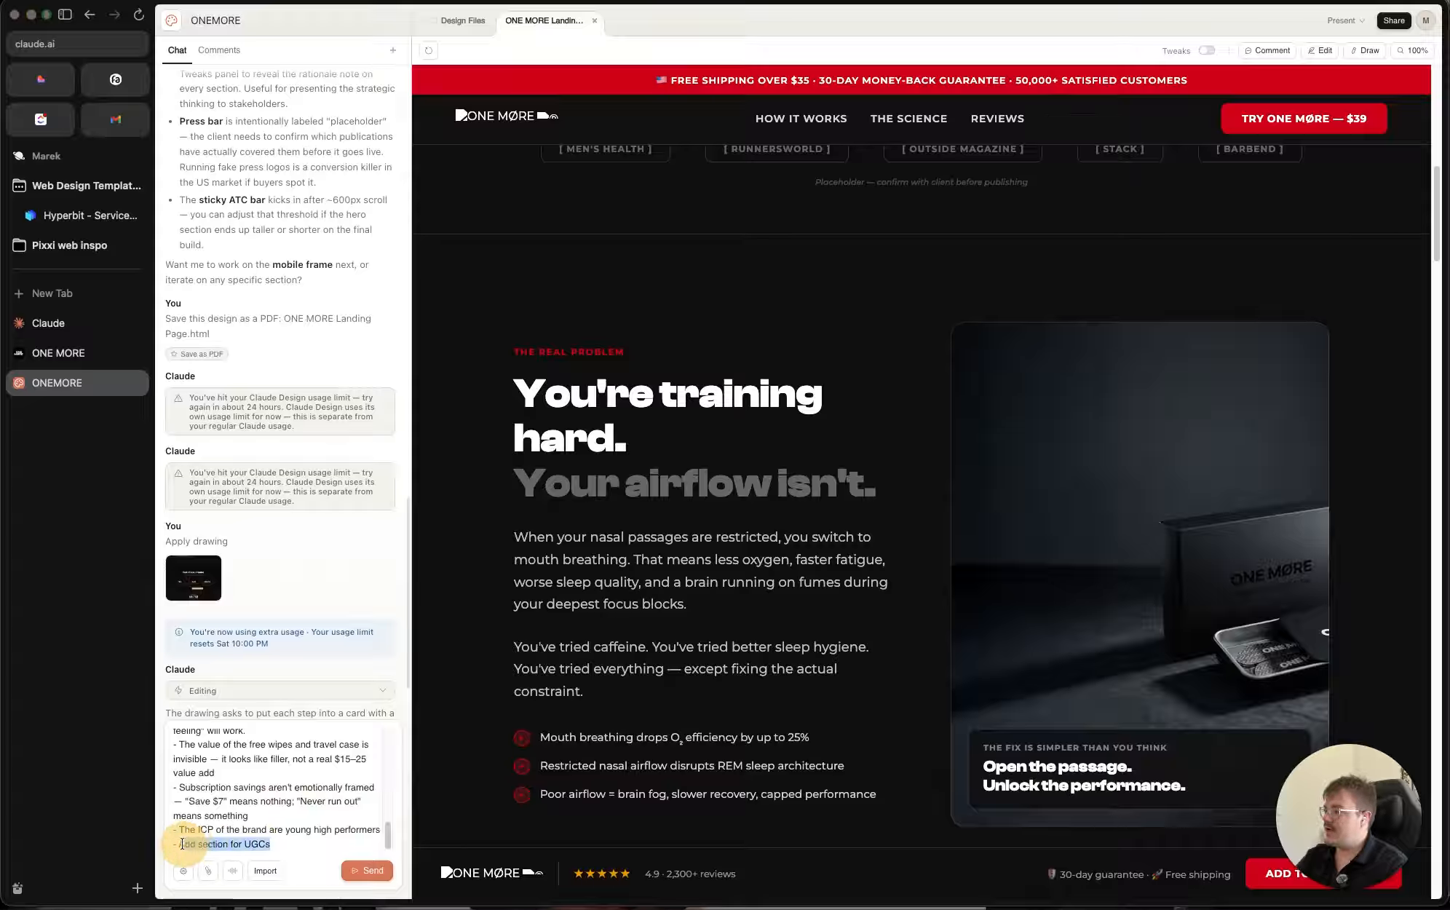
pyautogui.click(189, 845)
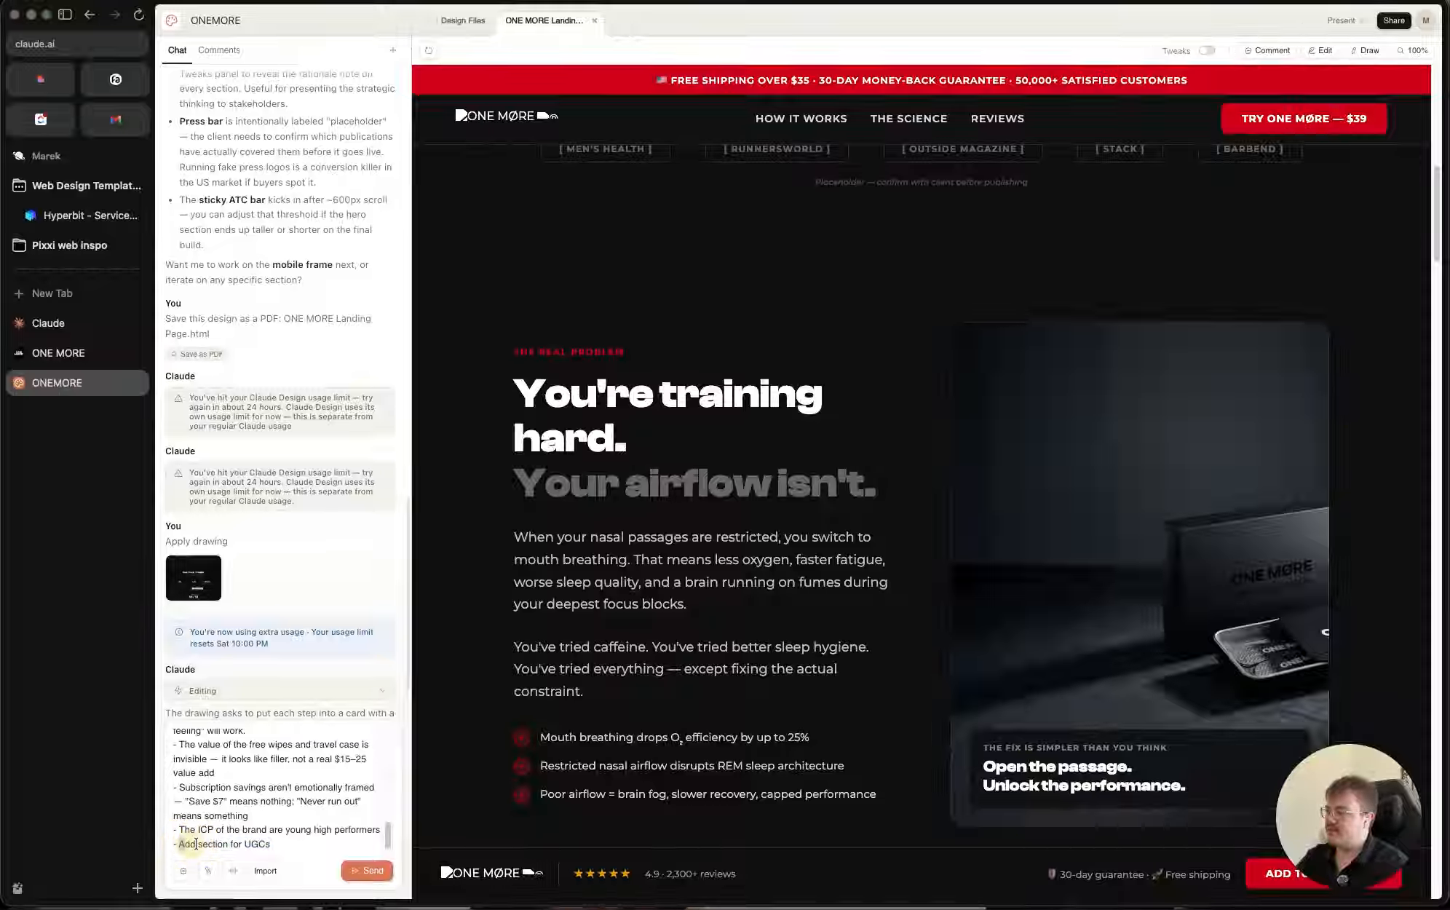
# Step: Check the page from "Engineered to perform" back to "Three battlegrounds" and send the revision notes to Claude
pyautogui.scroll(-3, 801, 673)
pyautogui.scroll(-15, 819, 662)
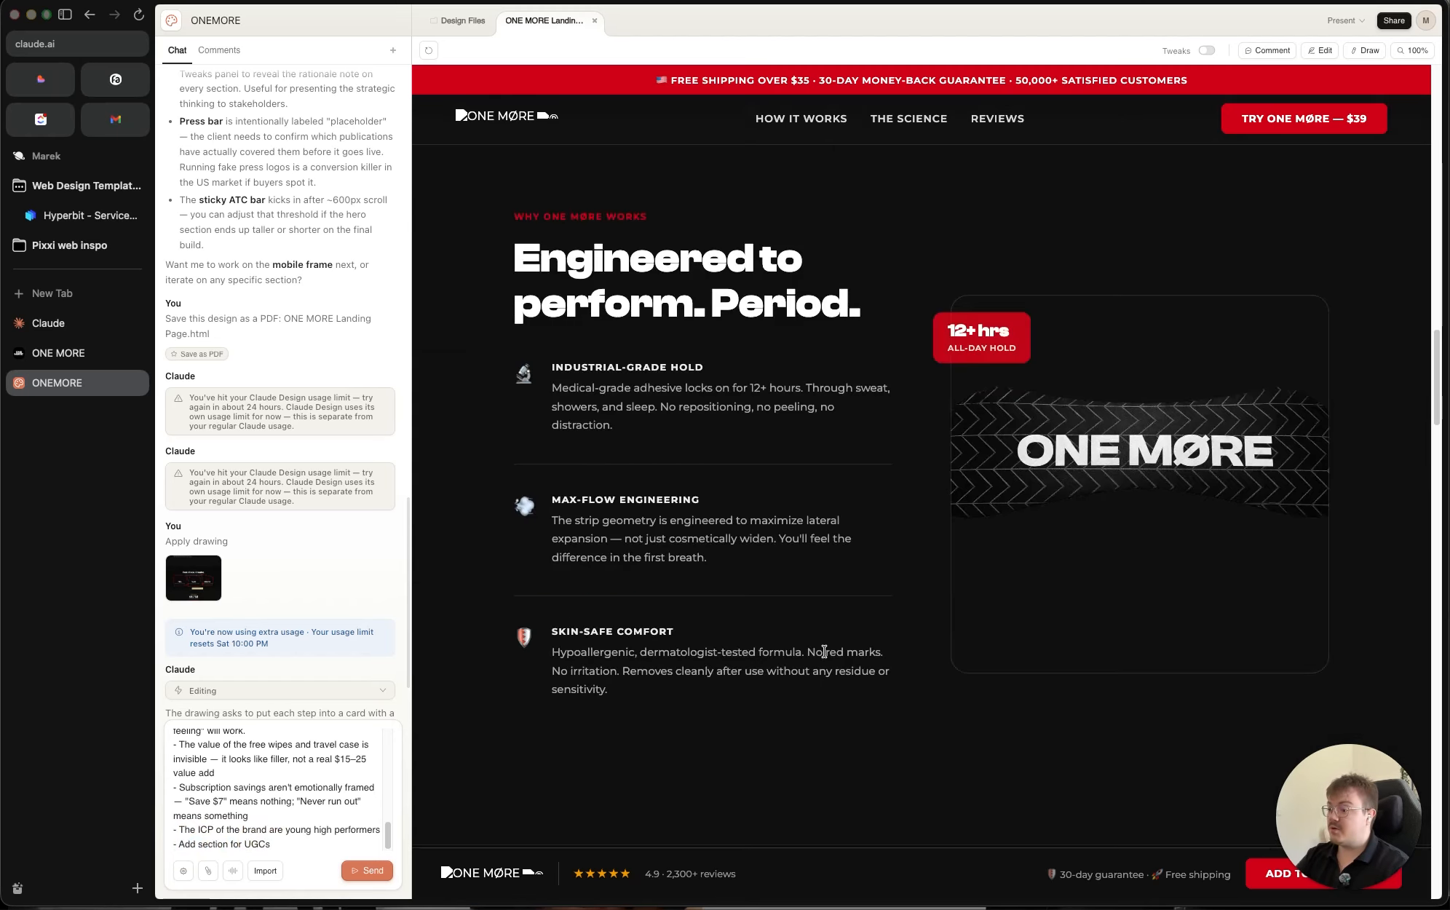
pyautogui.scroll(10, 824, 650)
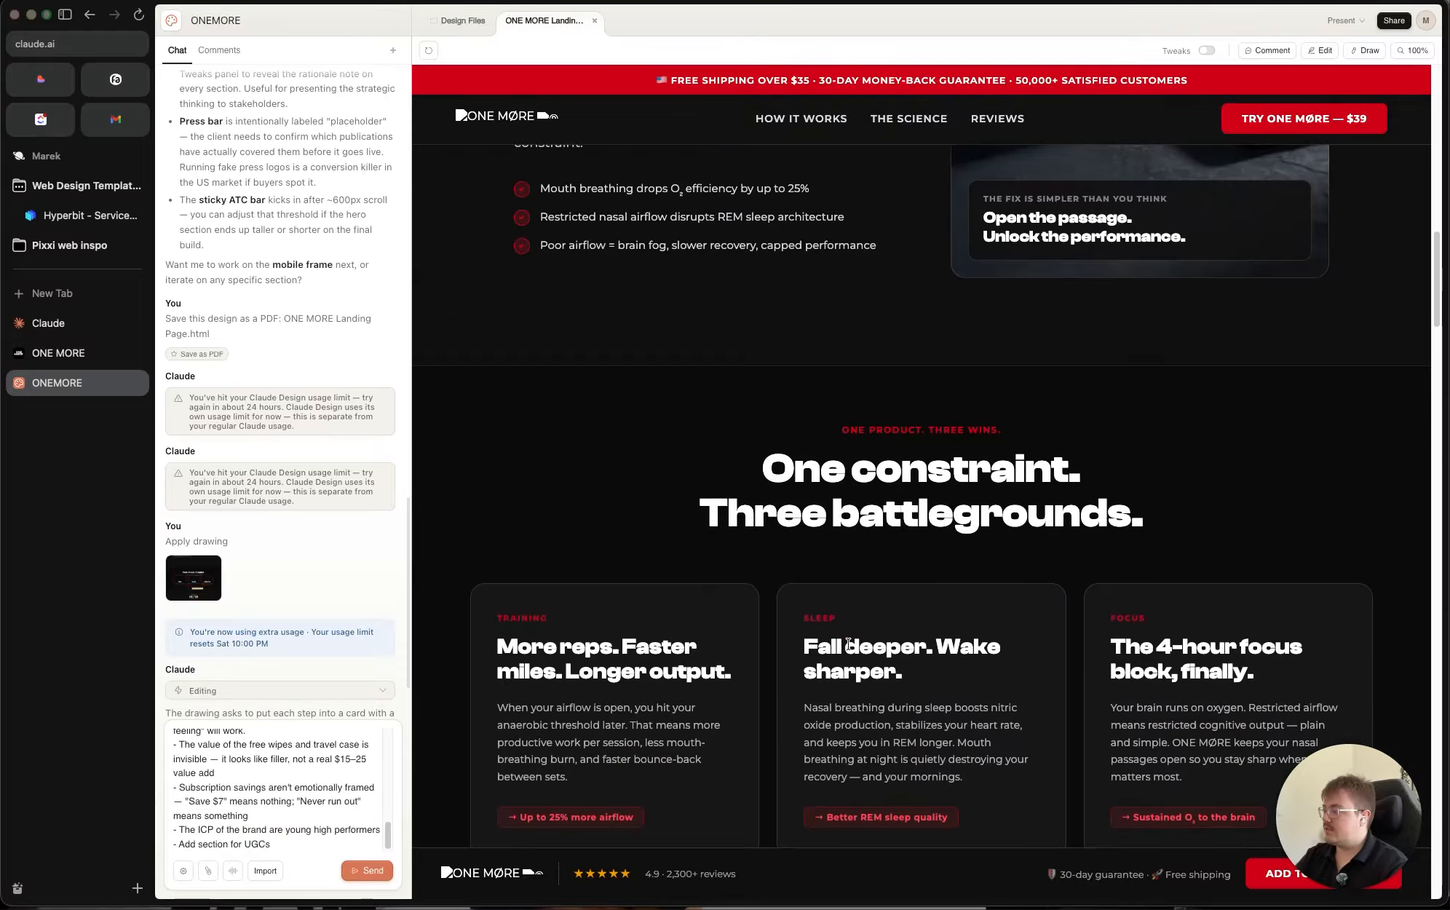
pyautogui.scroll(-4, 848, 644)
pyautogui.scroll(2, 803, 579)
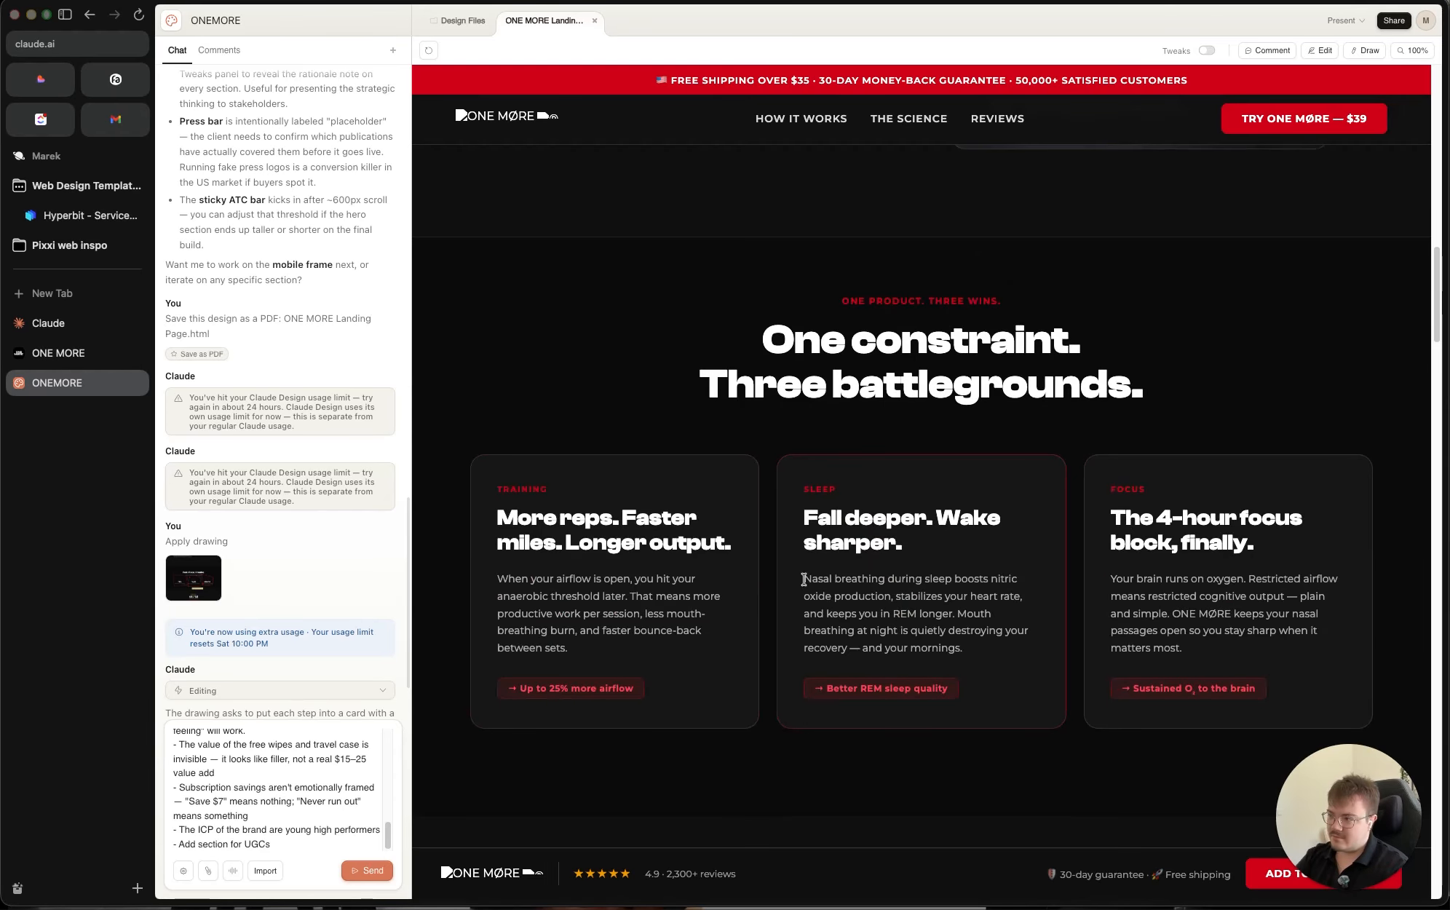
pyautogui.click(327, 800)
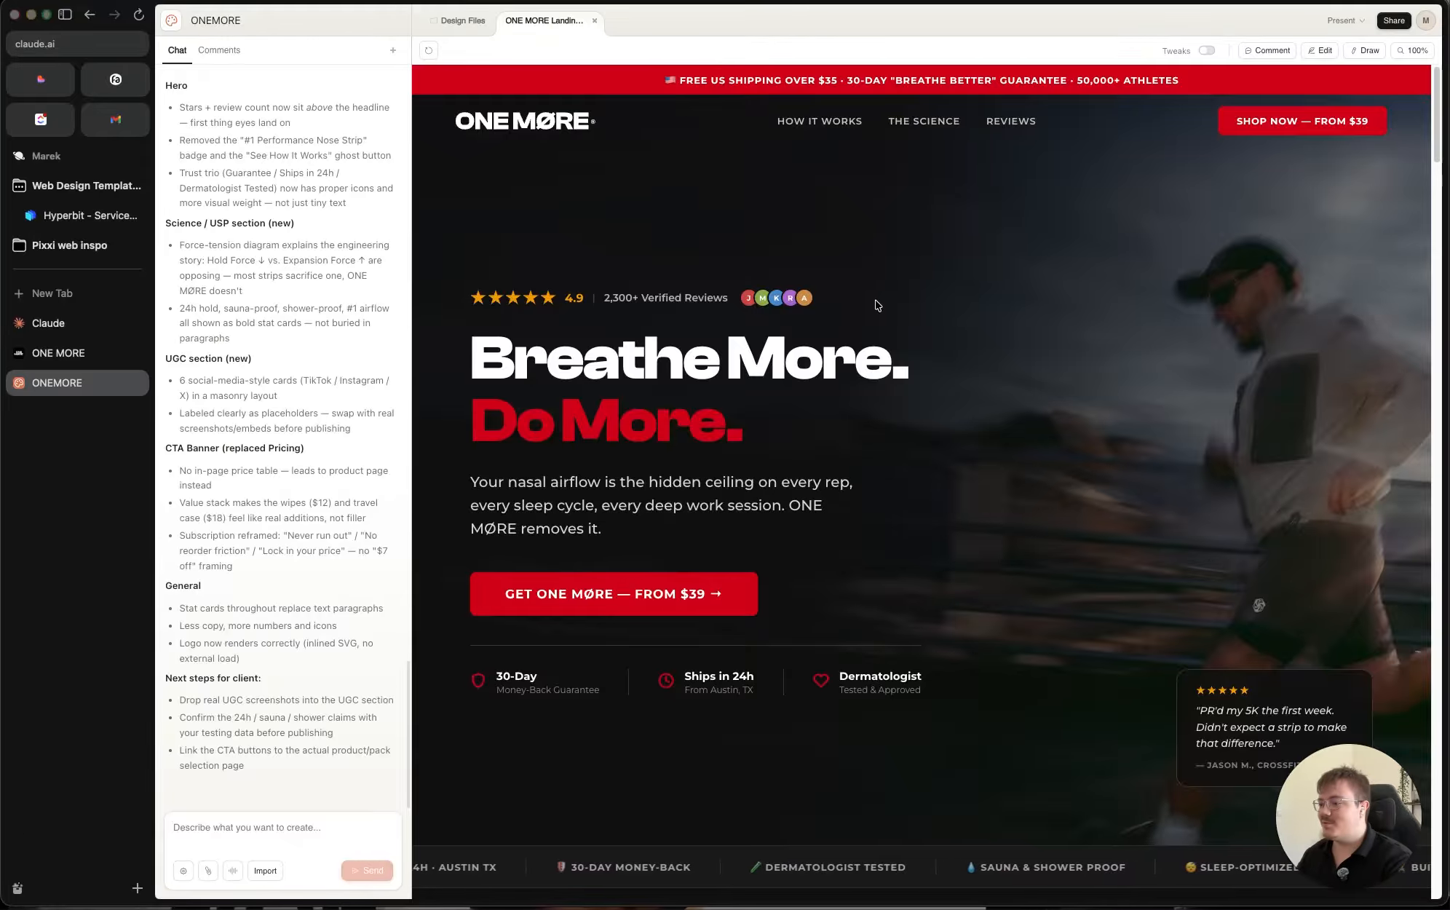
# Step: Switch to the Claude usage settings and highlight the extra-usage amount spent
pyautogui.click(76, 327)
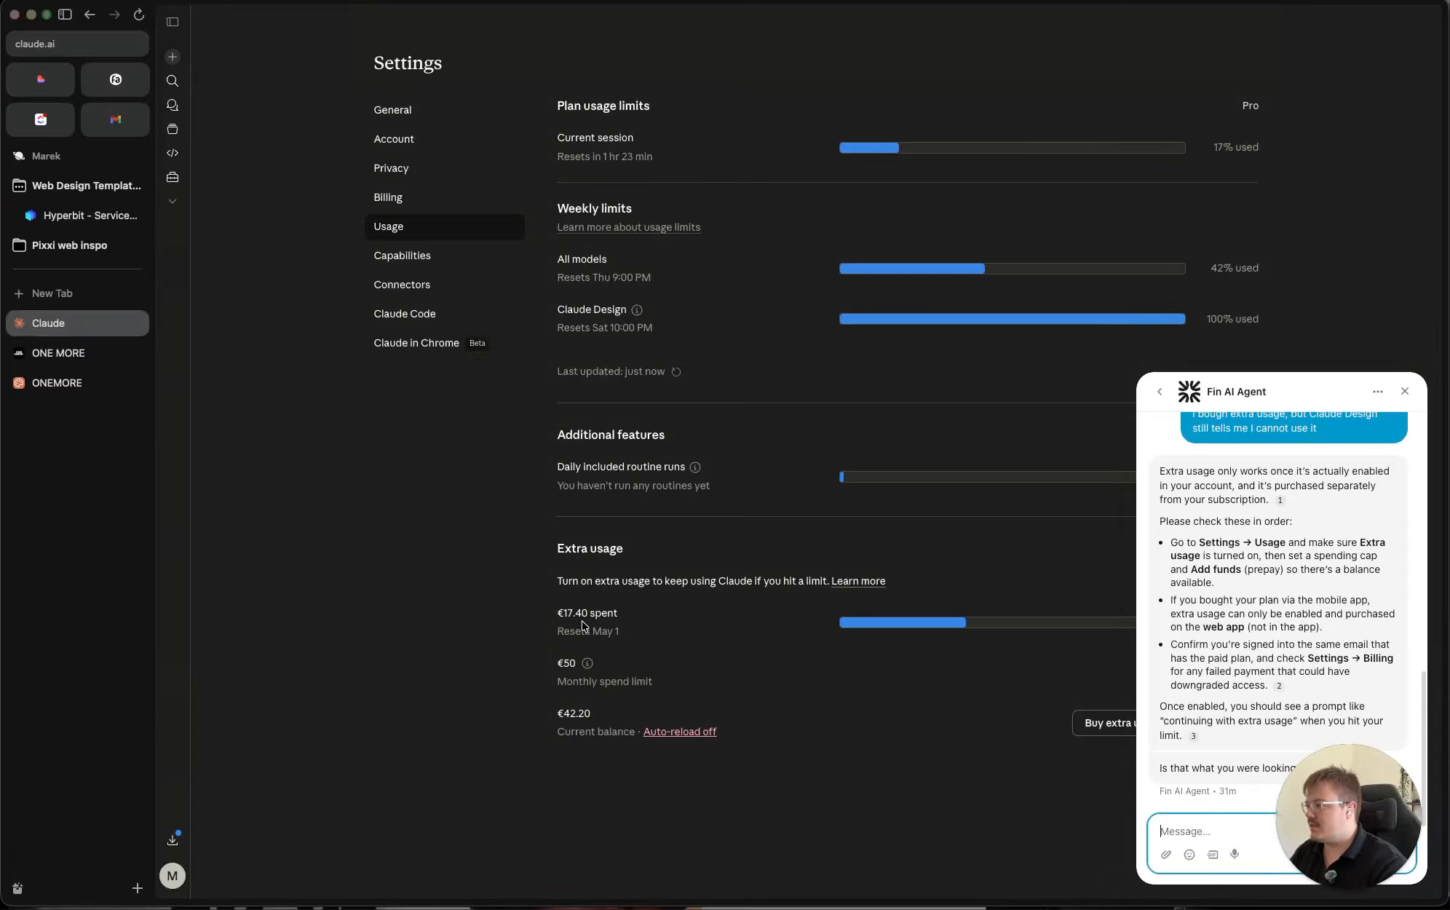
pyautogui.moveTo(557, 613); pyautogui.dragTo(658, 618)
pyautogui.click(533, 612)
pyautogui.click(662, 616)
pyautogui.moveTo(556, 614); pyautogui.dragTo(668, 617)
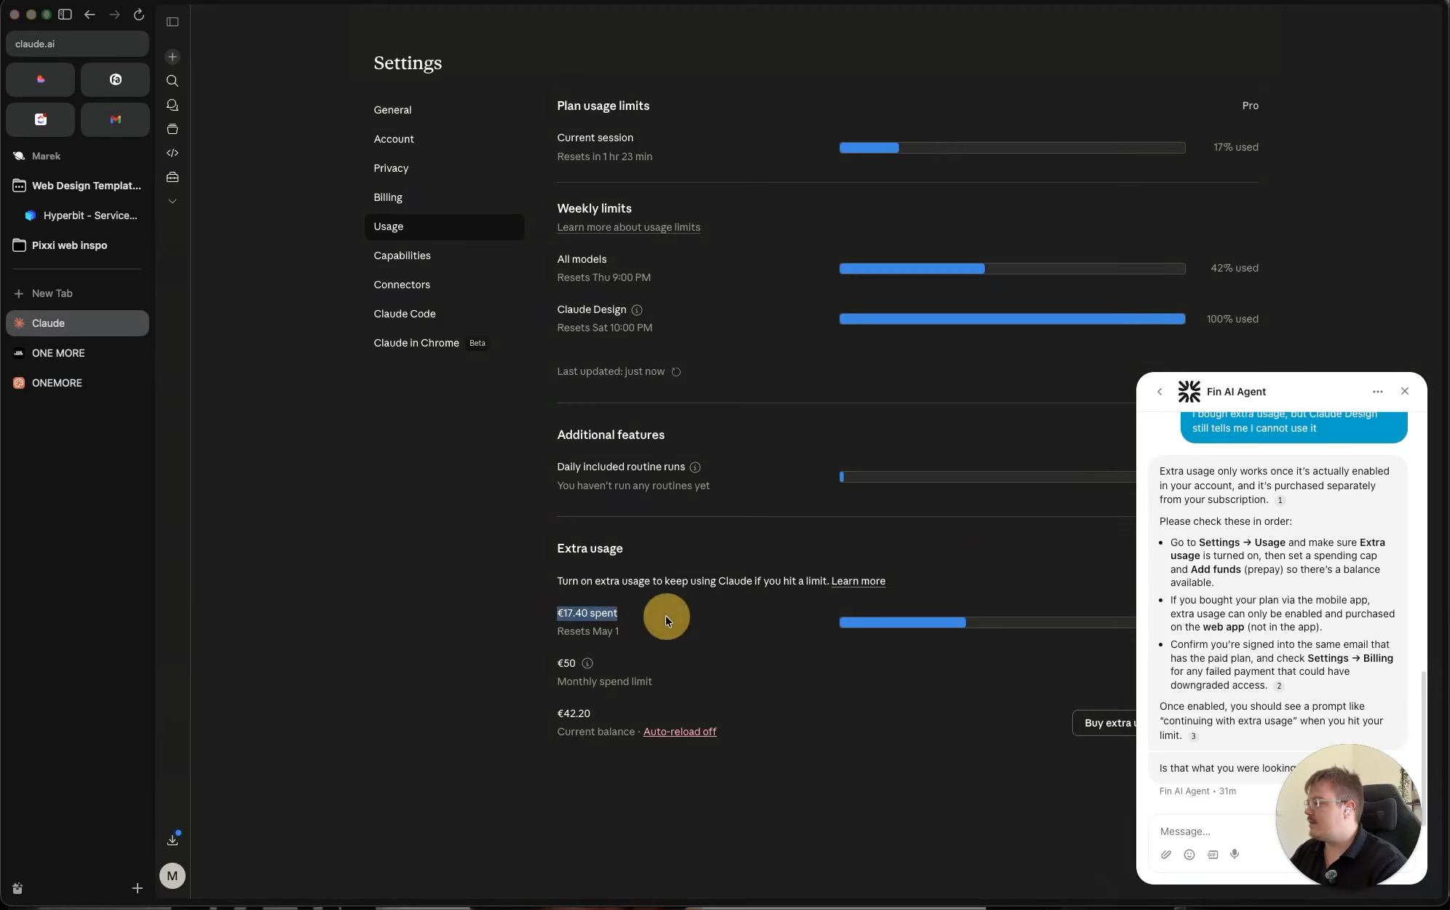
pyautogui.click(419, 567)
# Step: Reload the usage settings and check the refreshed extra-usage amount spent
pyautogui.click(139, 15)
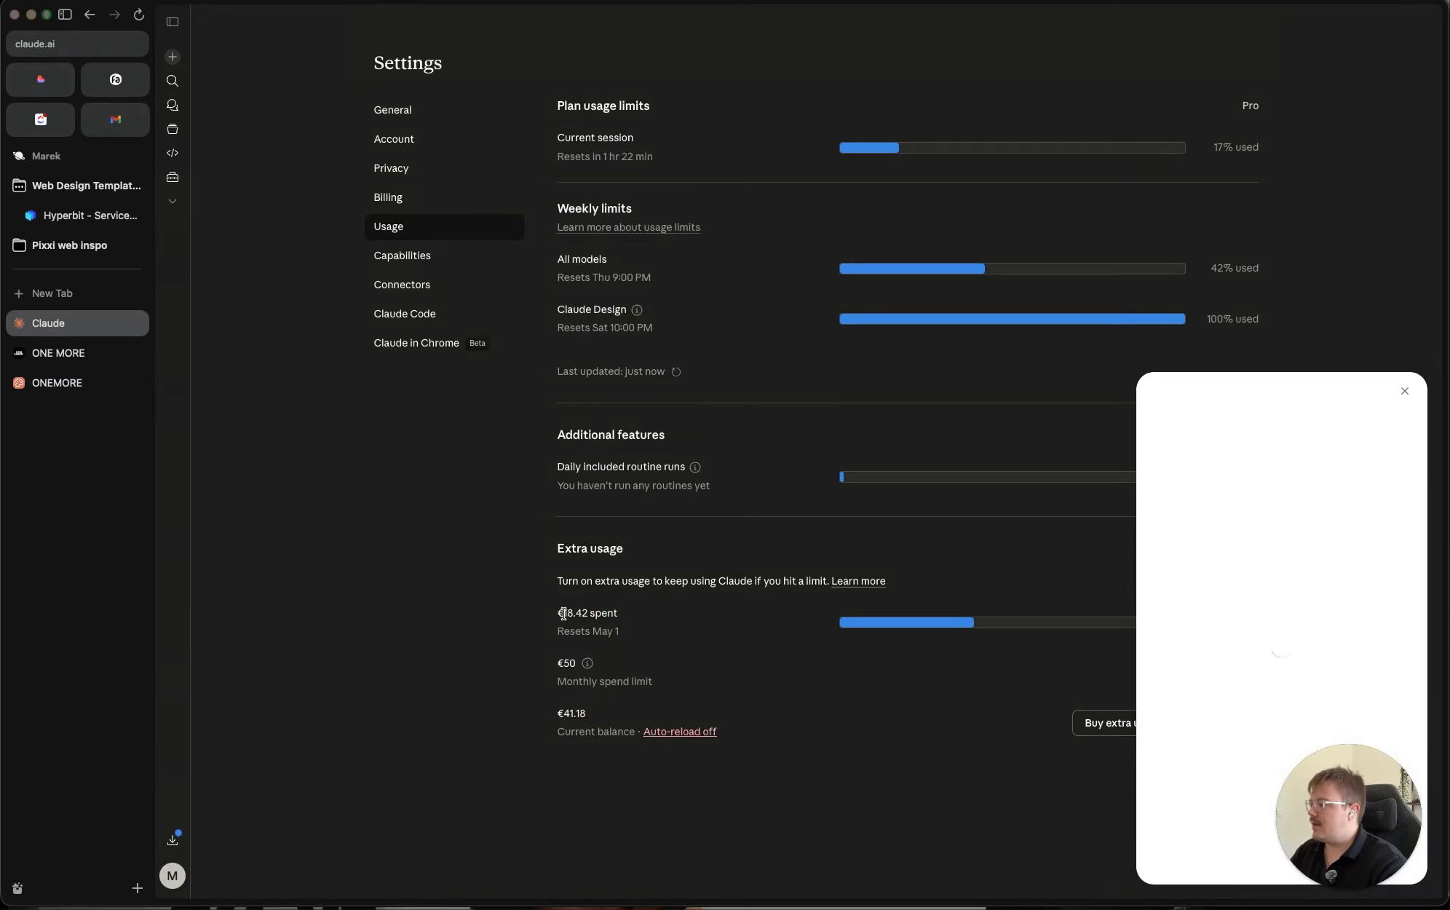
pyautogui.moveTo(557, 617); pyautogui.dragTo(648, 616)
pyautogui.click(647, 616)
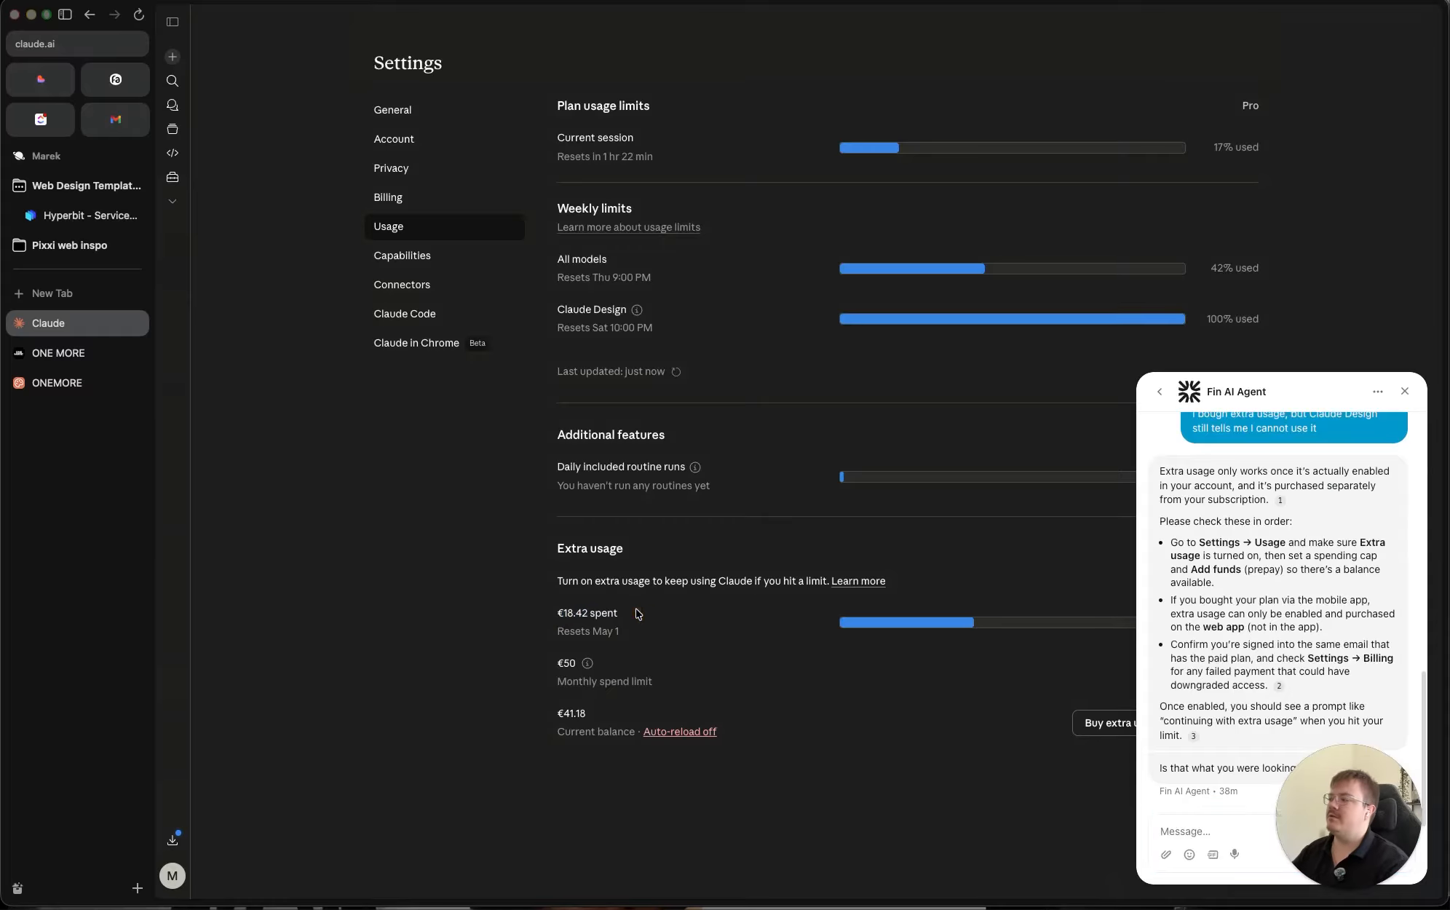
# Step: Return to the ONEMORE design and read Claude's summary of the changes and next steps for the client
pyautogui.click(67, 357)
pyautogui.click(59, 382)
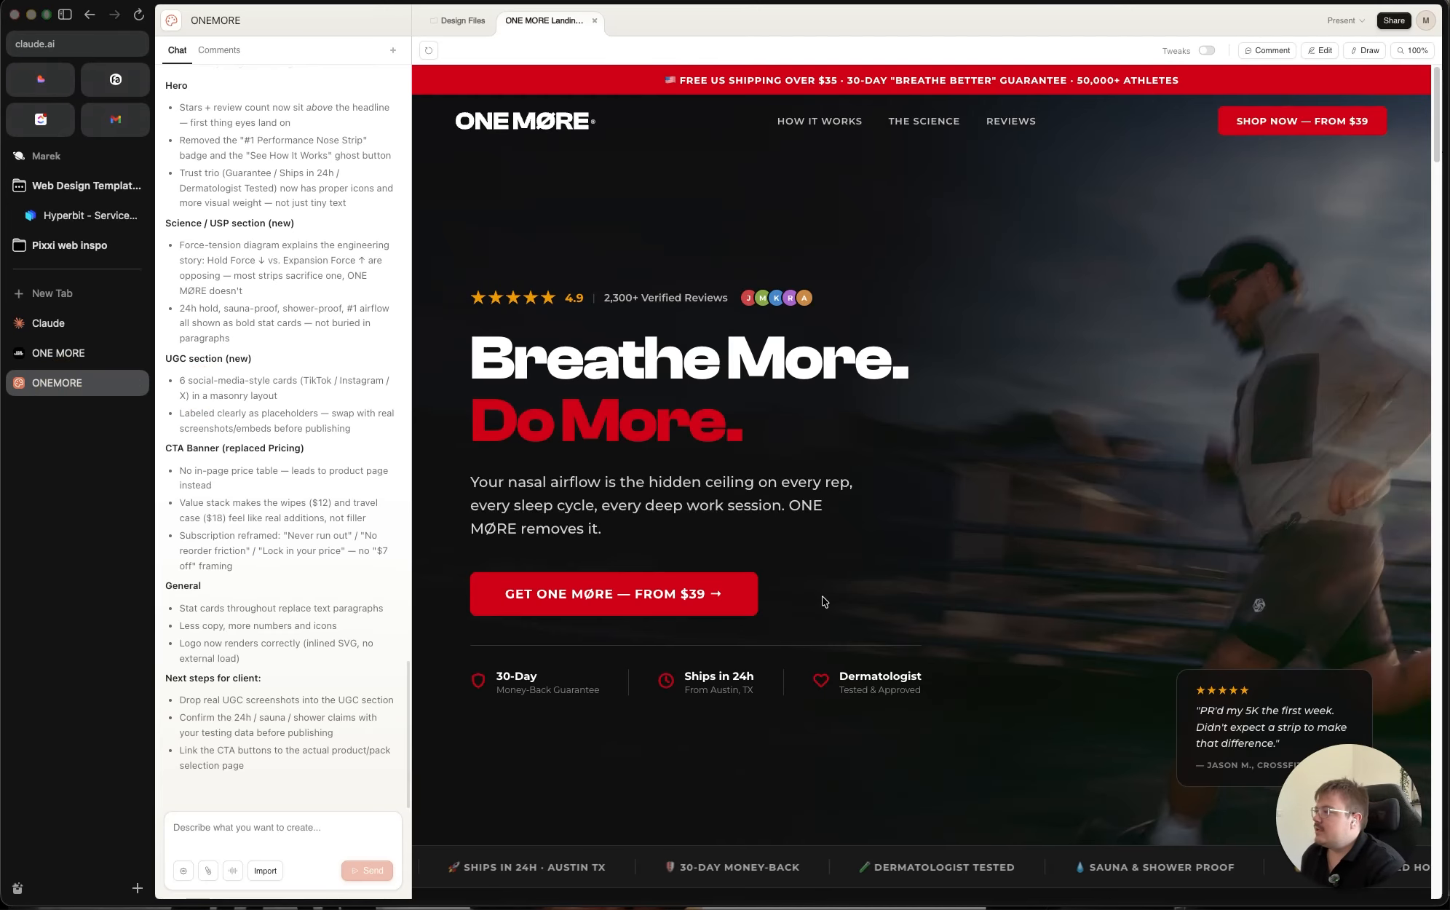
pyautogui.scroll(3, 234, 571)
pyautogui.moveTo(161, 293); pyautogui.dragTo(318, 762)
pyautogui.scroll(-3, 299, 633)
pyautogui.click(318, 762)
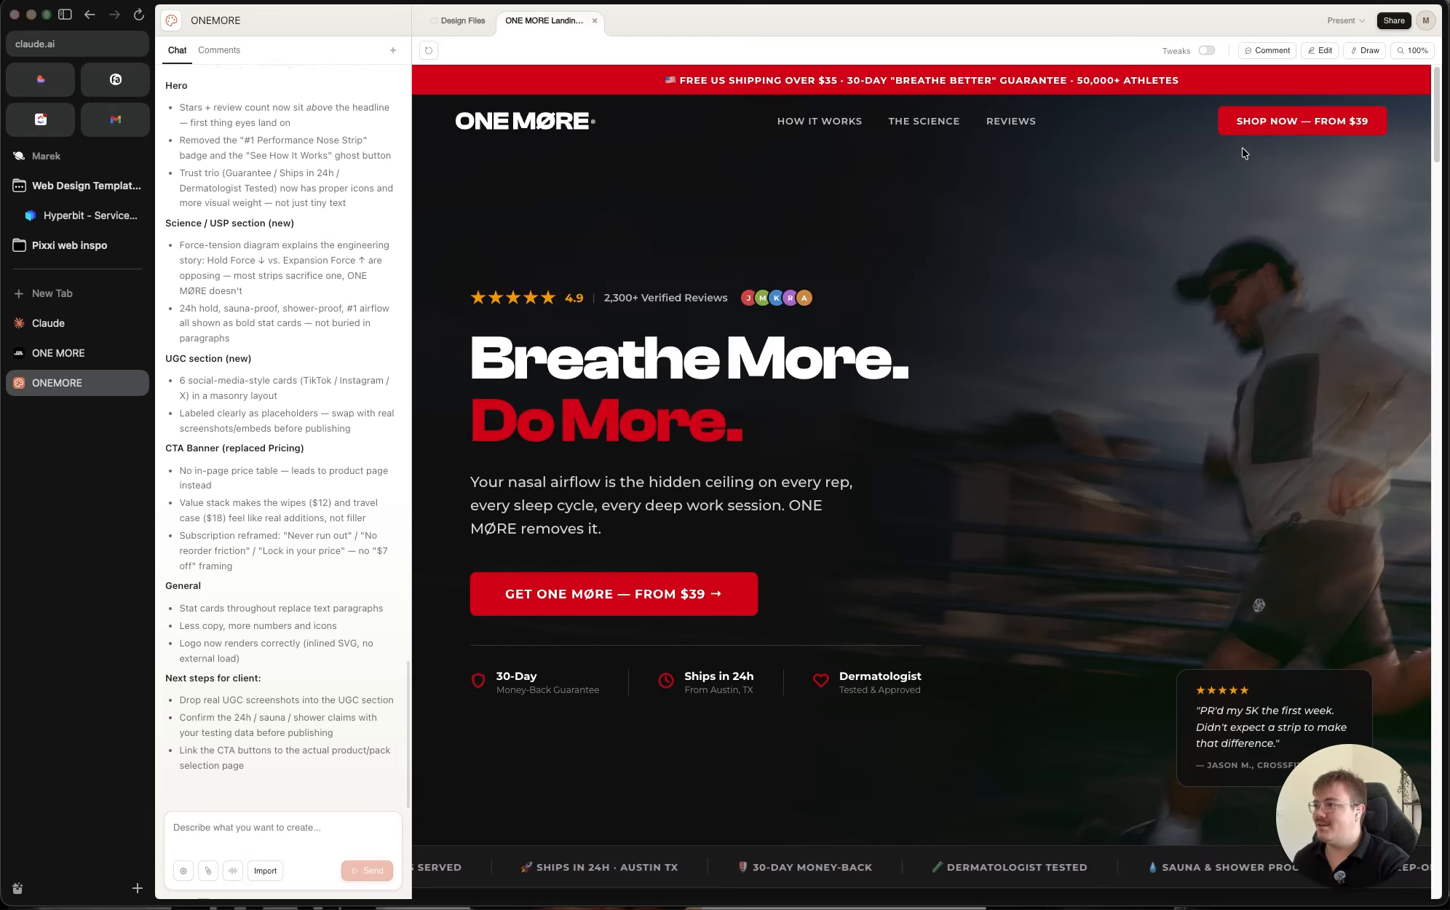
# Step: Look over the design's share and export options and its design files, and return to the landing page
pyautogui.click(1354, 24)
pyautogui.click(1394, 20)
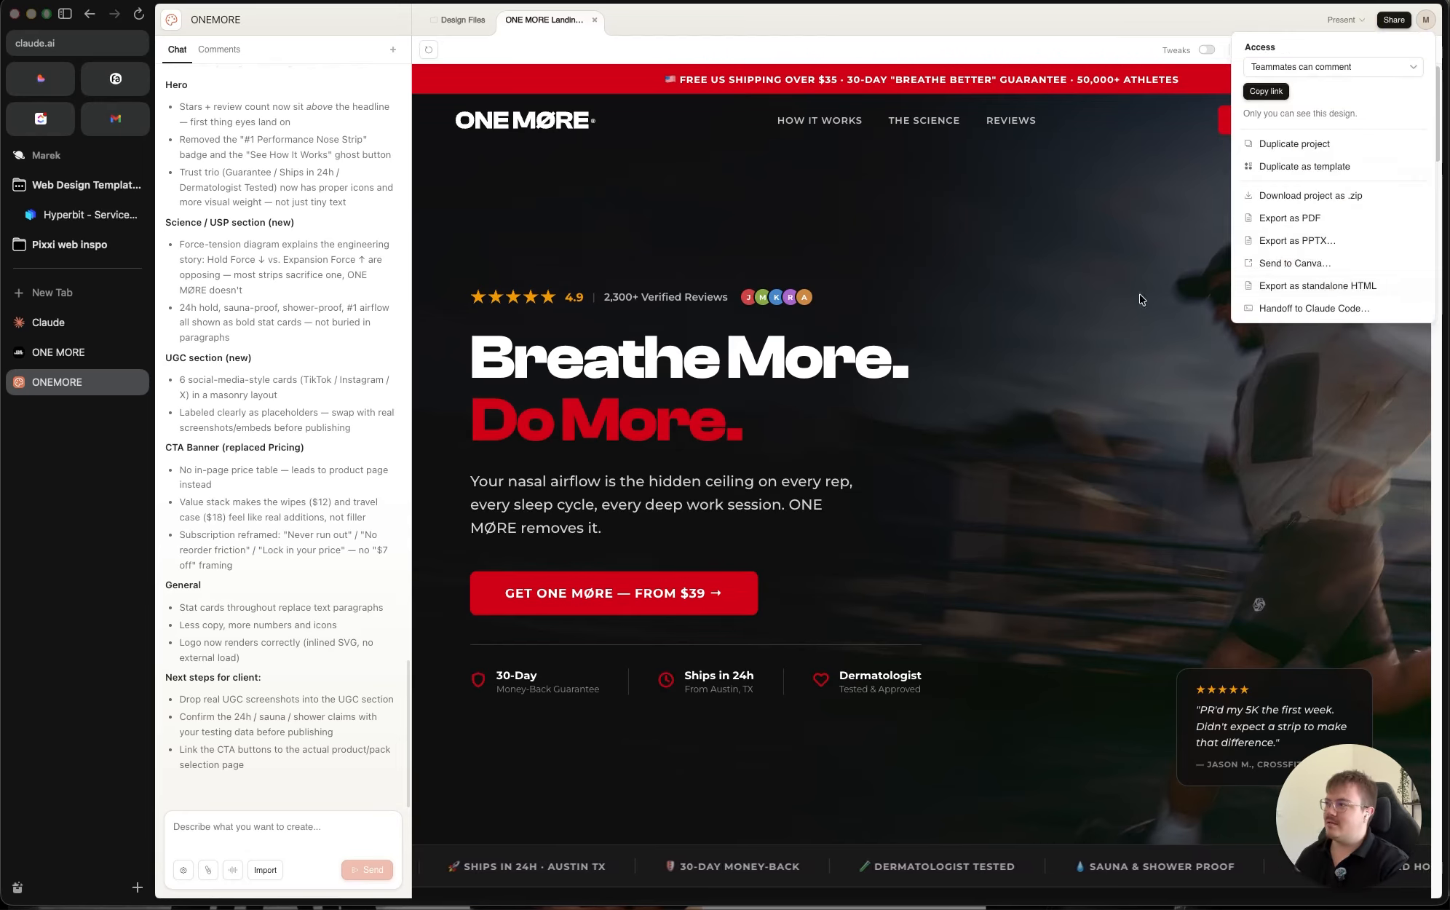
pyautogui.click(1011, 248)
pyautogui.click(462, 19)
pyautogui.click(544, 20)
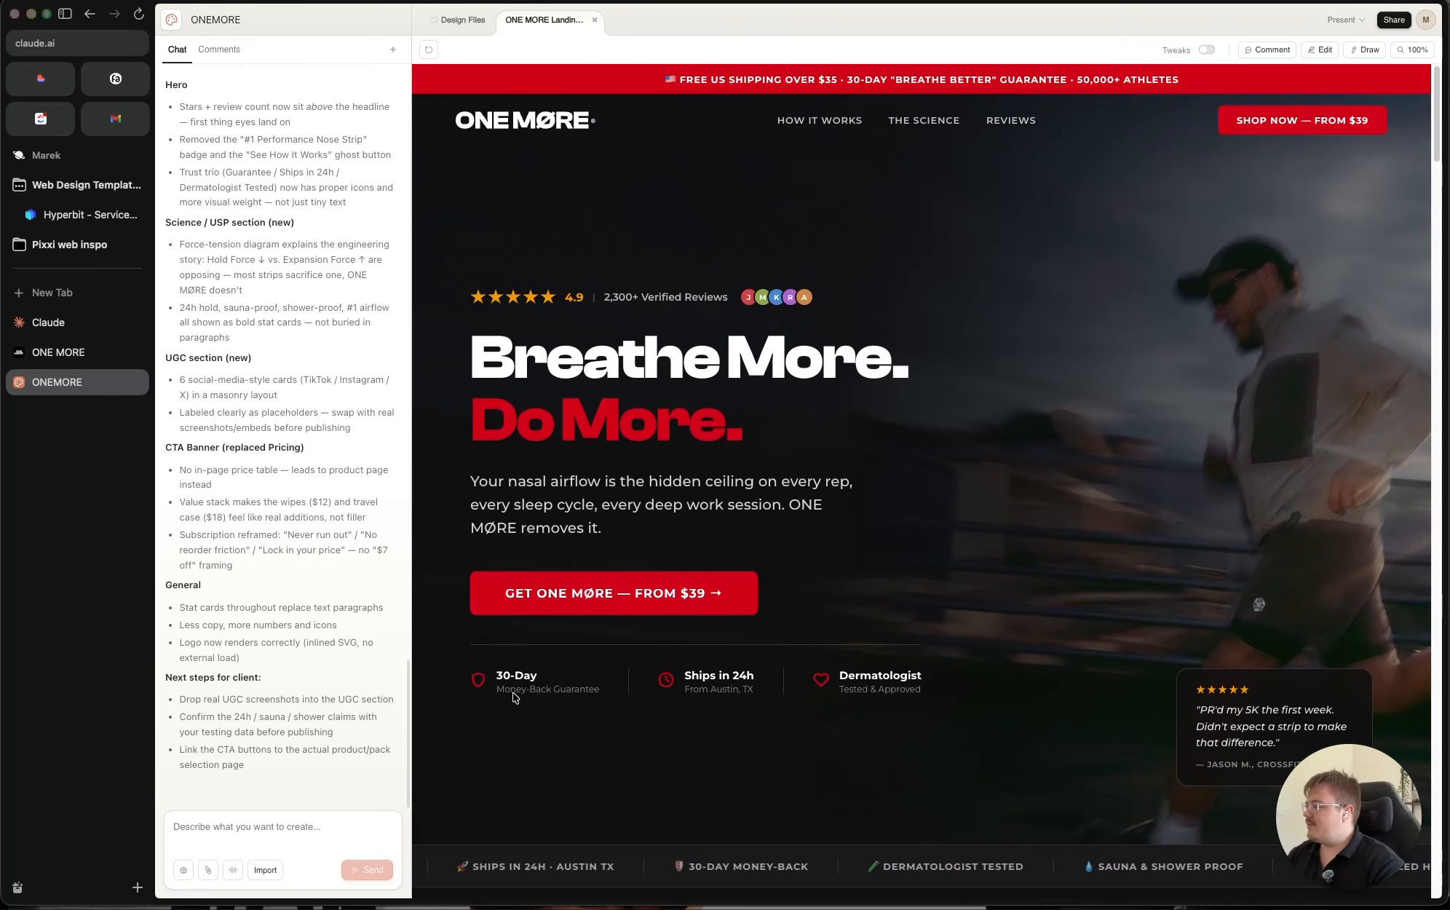
# Step: Examine the money-back guarantee, shipping and dermatologist trust points in the revised hero
pyautogui.moveTo(471, 669); pyautogui.dragTo(949, 690)
pyautogui.click(951, 688)
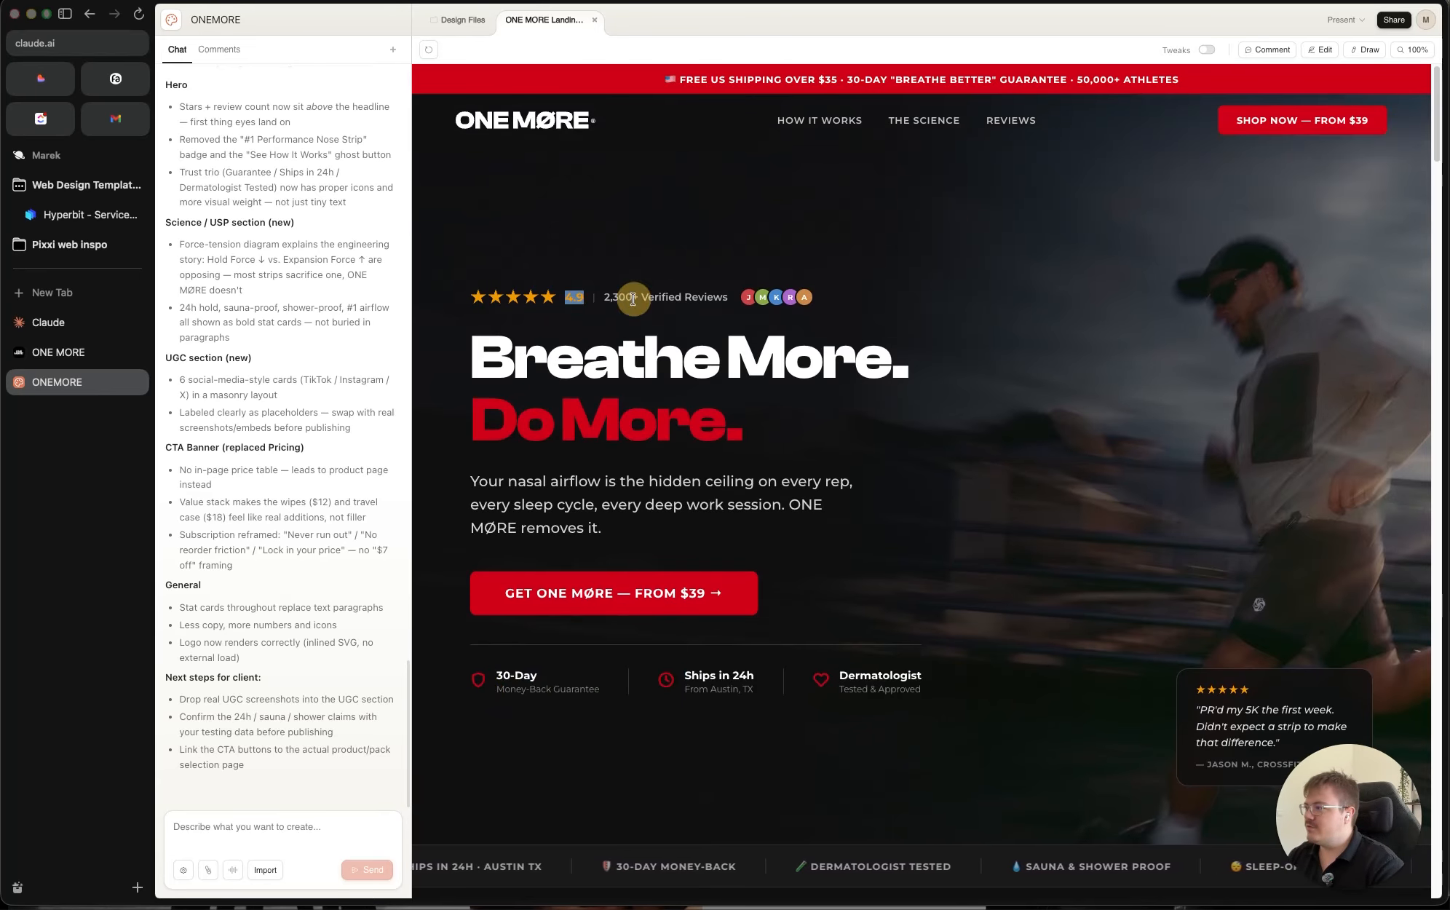
# Step: Examine the four stat cards in the revised "You're training hard" section
pyautogui.scroll(-3, 975, 575)
pyautogui.scroll(-7, 995, 612)
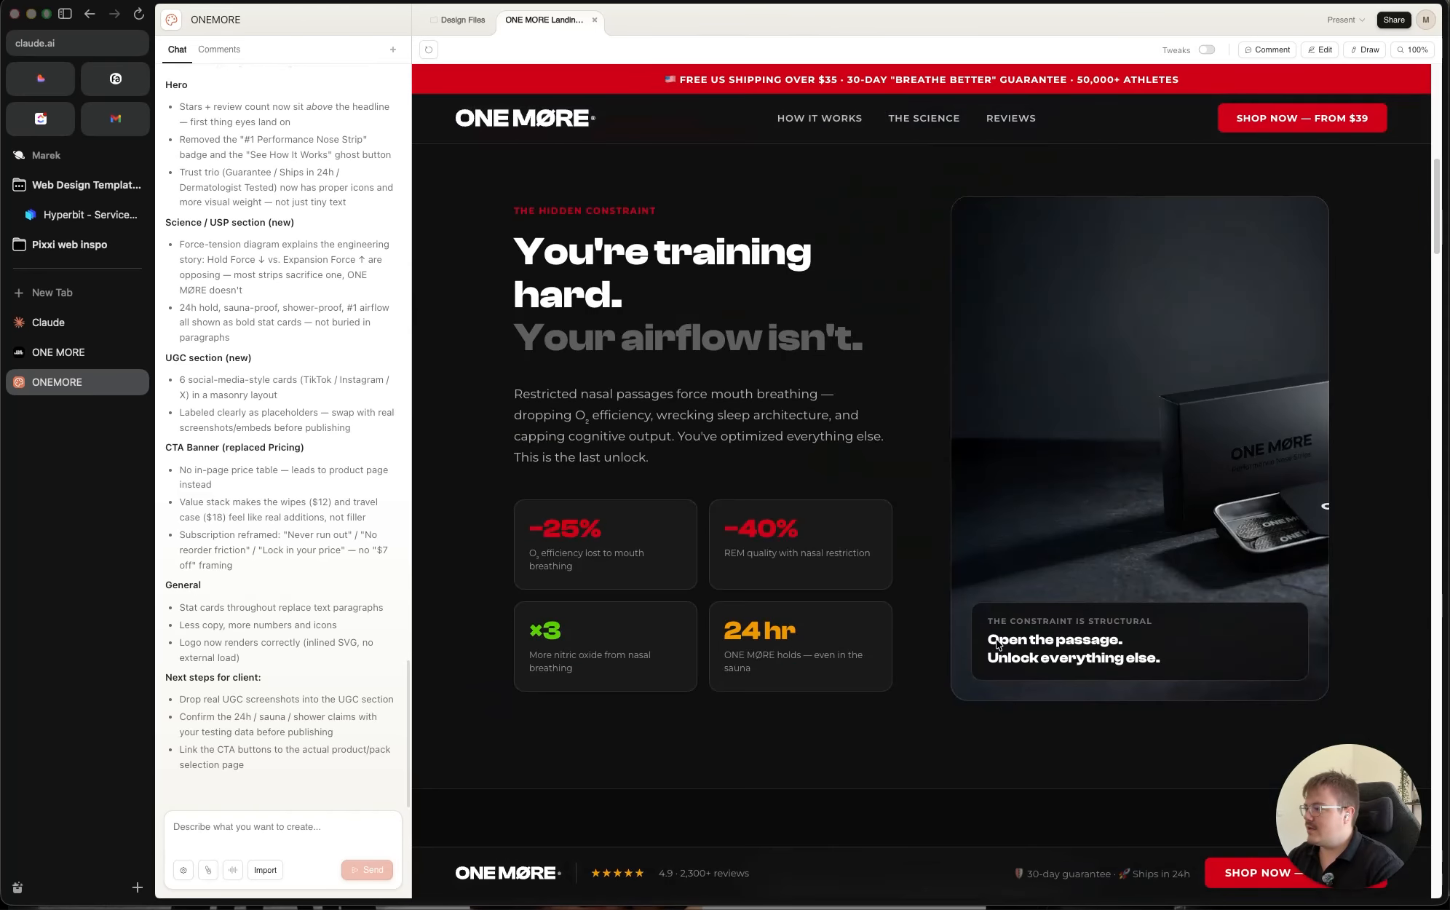
pyautogui.scroll(1, 993, 641)
pyautogui.moveTo(524, 558); pyautogui.dragTo(842, 689)
pyautogui.moveTo(831, 697); pyautogui.dragTo(516, 557)
pyautogui.click(516, 557)
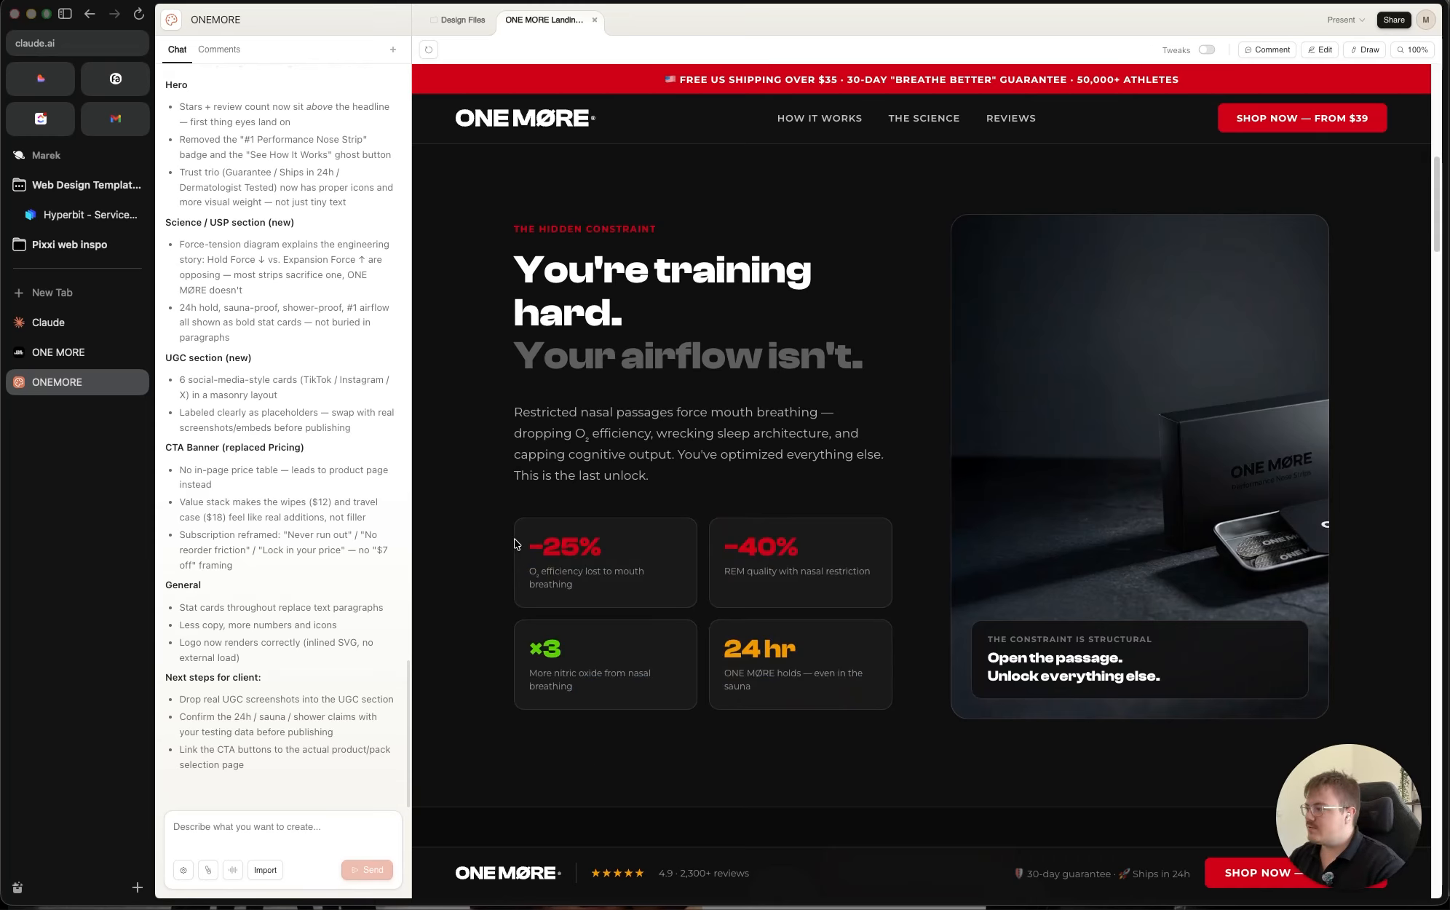
pyautogui.moveTo(516, 541); pyautogui.dragTo(815, 709)
pyautogui.click(803, 683)
# Step: Compare the section's paragraph on restricted nasal passages with the text and figures of the stat cards
pyautogui.moveTo(519, 405); pyautogui.dragTo(770, 485)
pyautogui.click(768, 486)
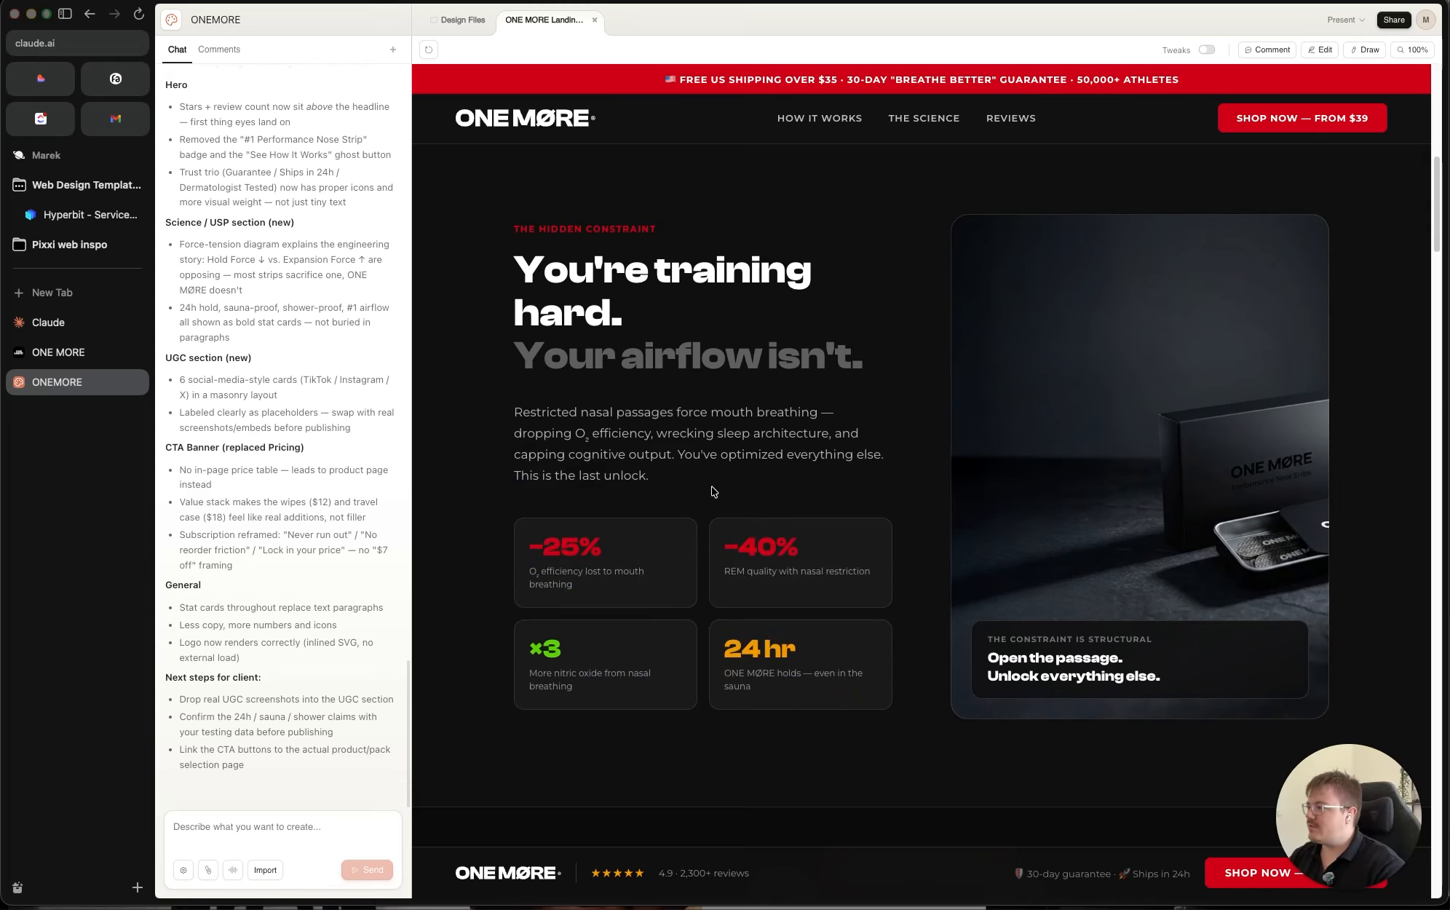
pyautogui.moveTo(526, 540); pyautogui.dragTo(828, 678)
pyautogui.moveTo(819, 688); pyautogui.dragTo(502, 545)
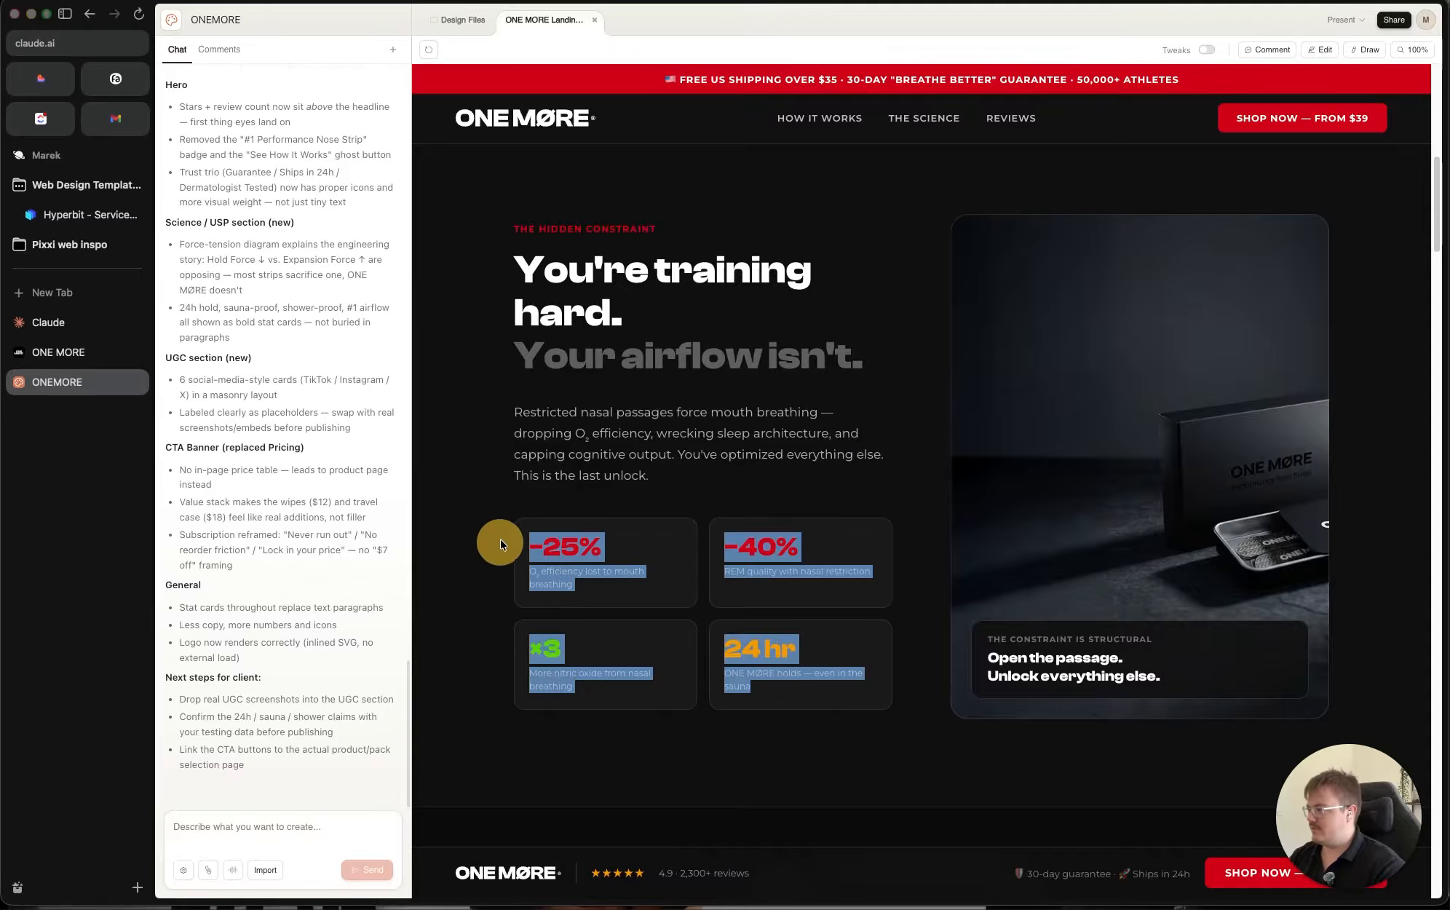
pyautogui.click(505, 537)
pyautogui.click(791, 689)
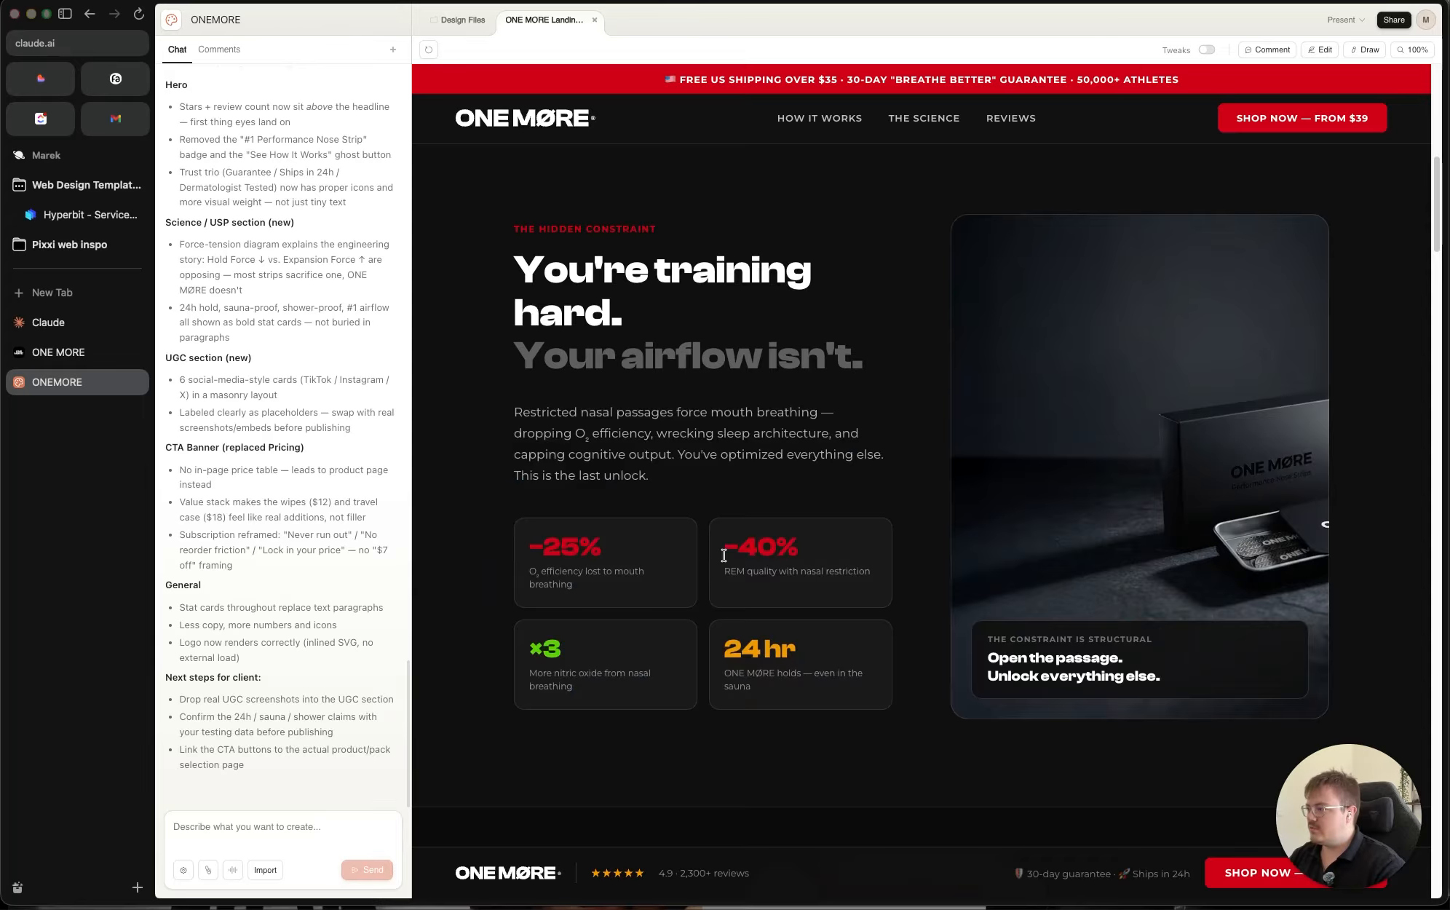
pyautogui.moveTo(723, 556); pyautogui.dragTo(778, 580)
pyautogui.click(846, 631)
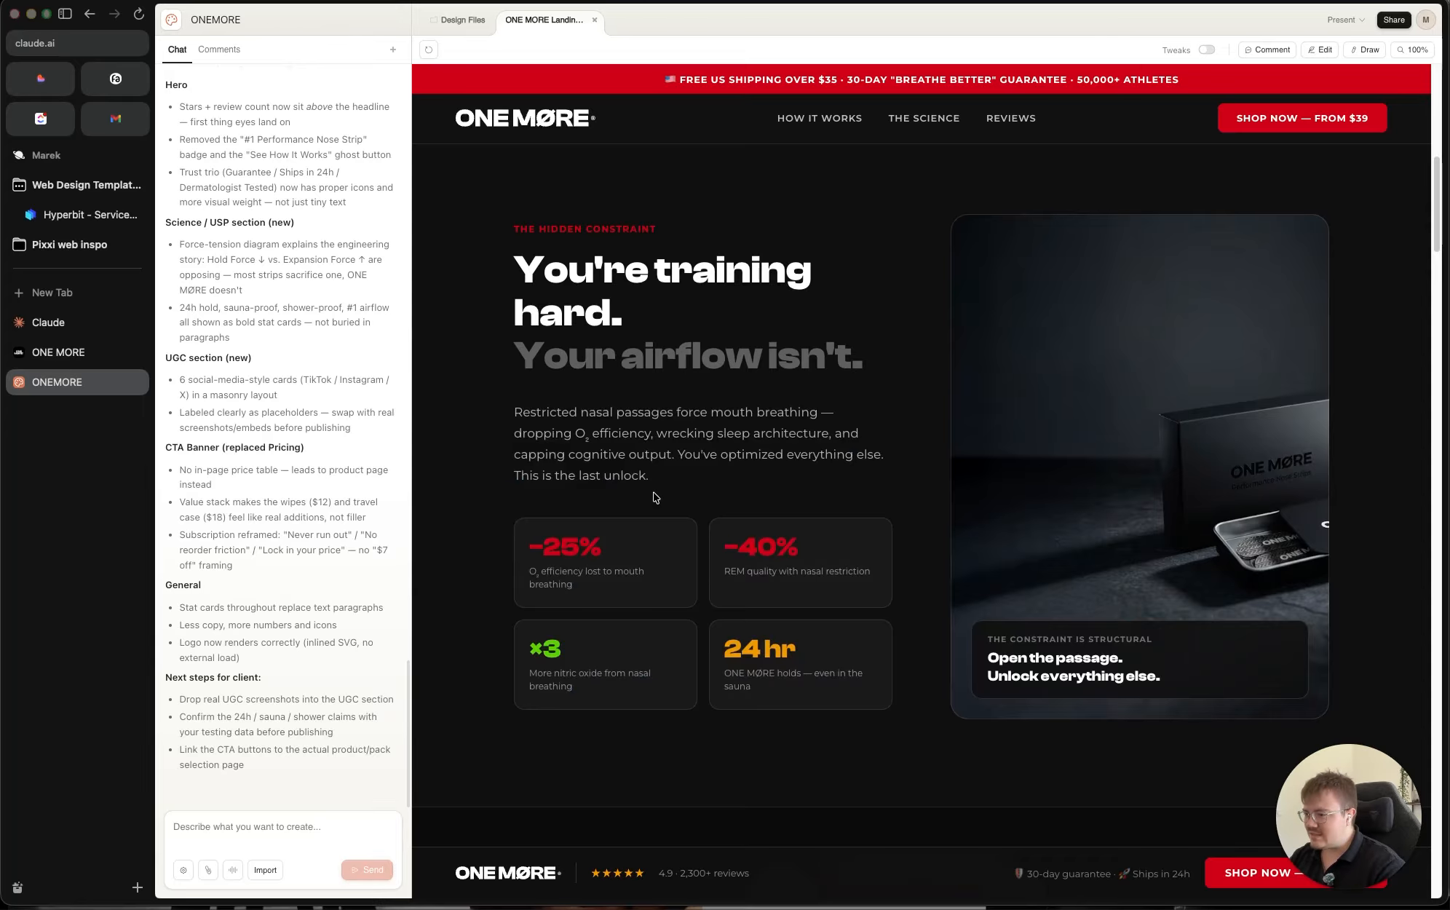
# Step: Review the revised "Three battlegrounds" cards and the Hold Force versus Expansion Force diagram with its "Opposing Forces" label
pyautogui.scroll(-10, 767, 608)
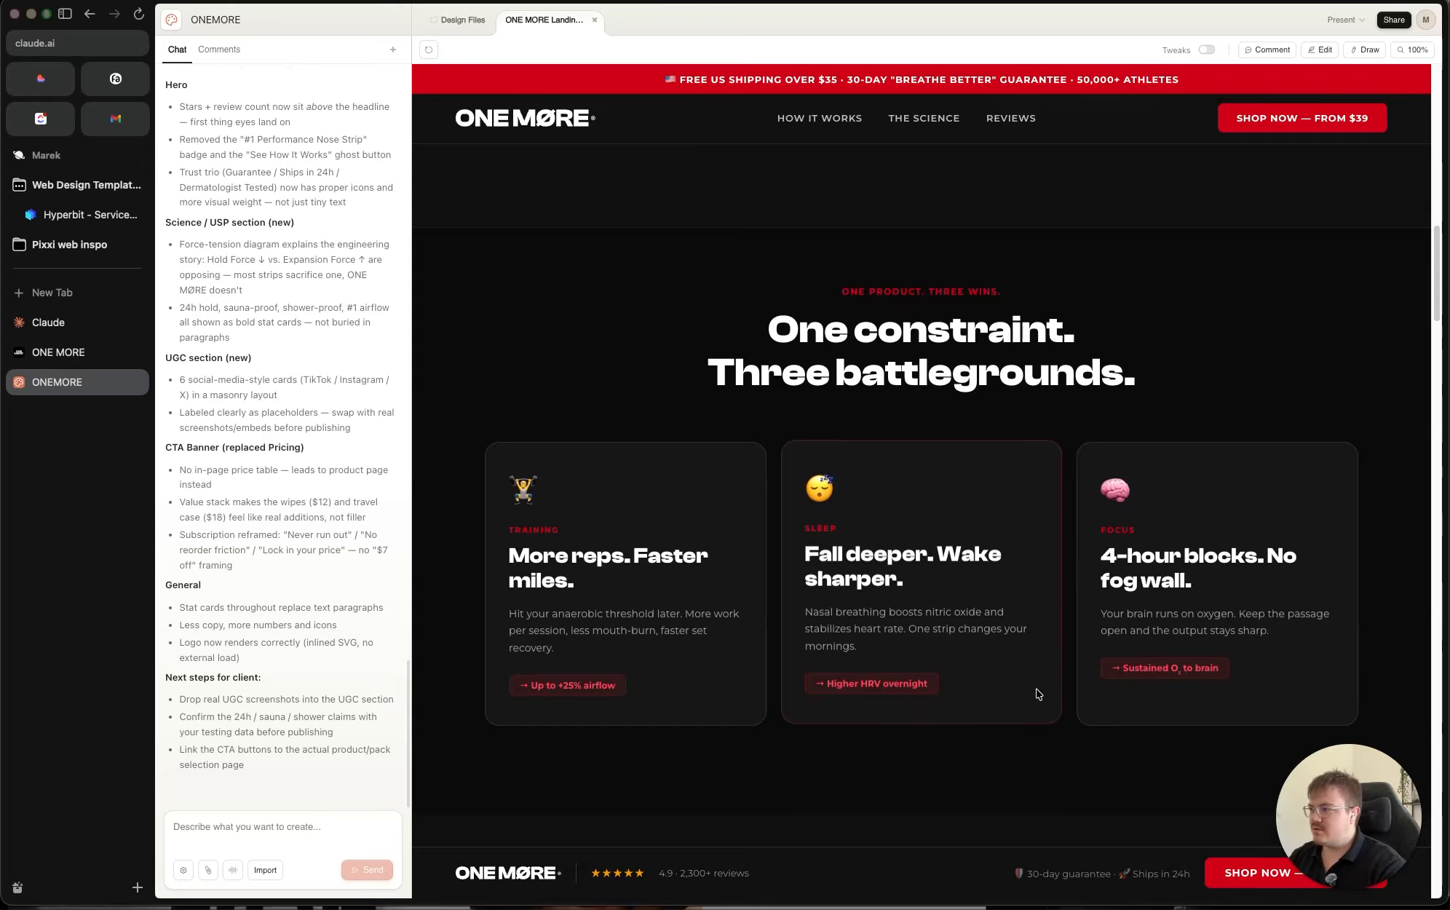
pyautogui.scroll(-8, 881, 689)
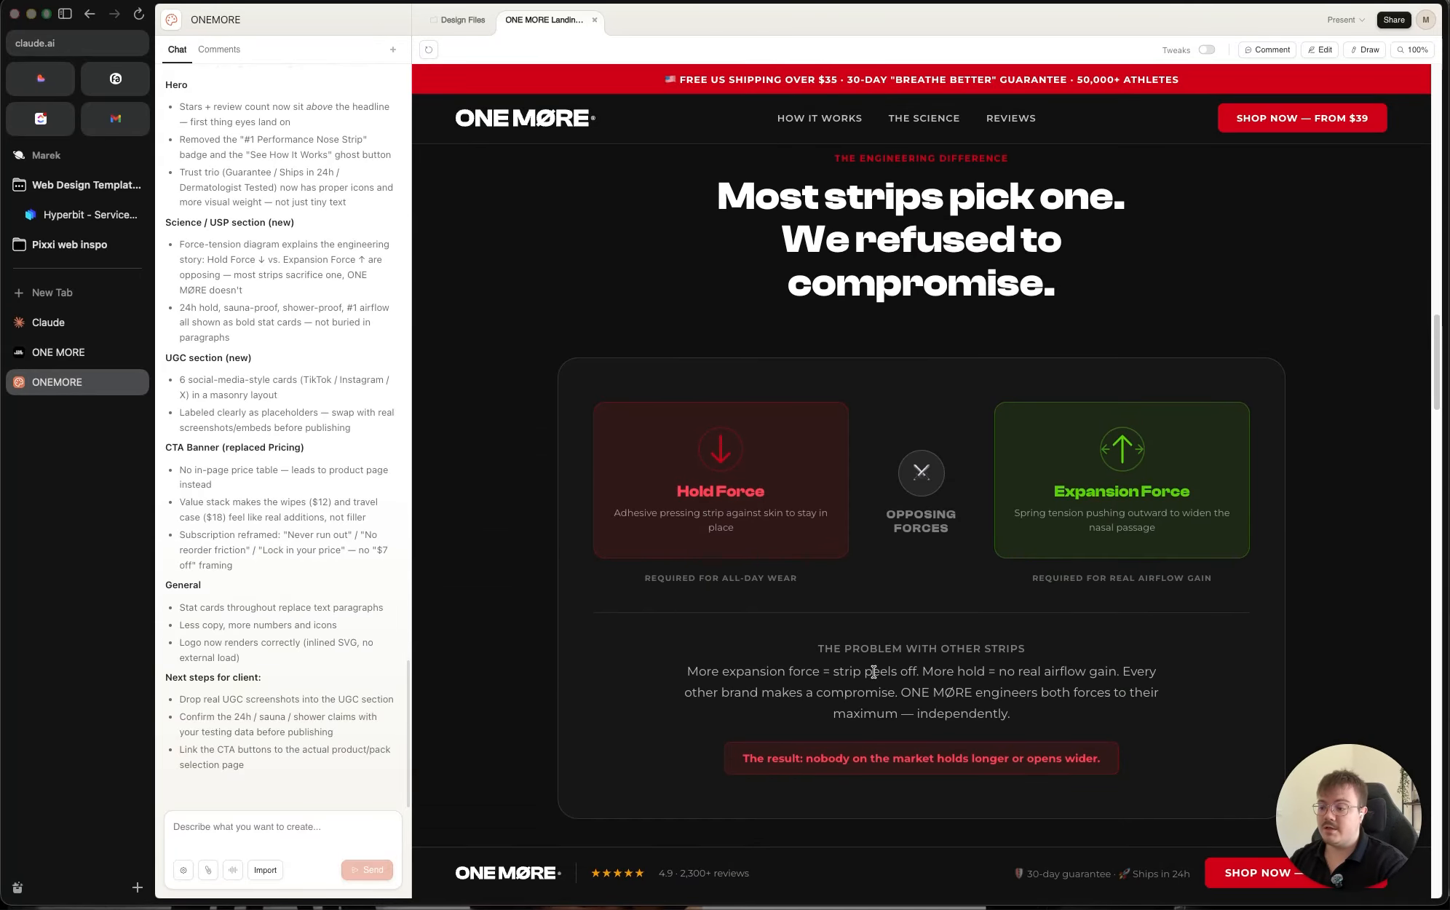
pyautogui.scroll(1, 870, 663)
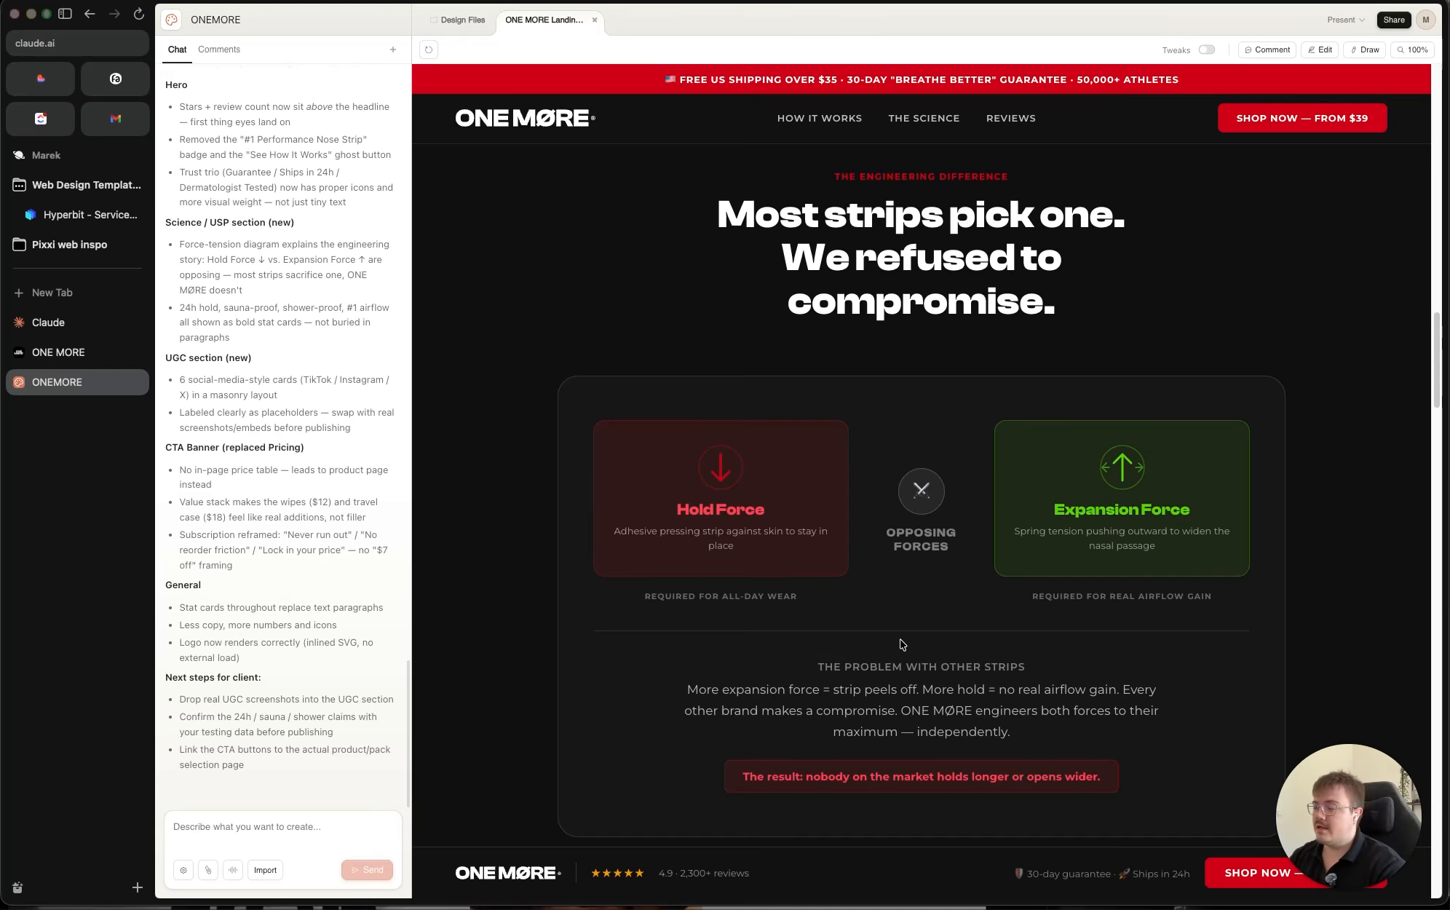
pyautogui.scroll(-1, 915, 611)
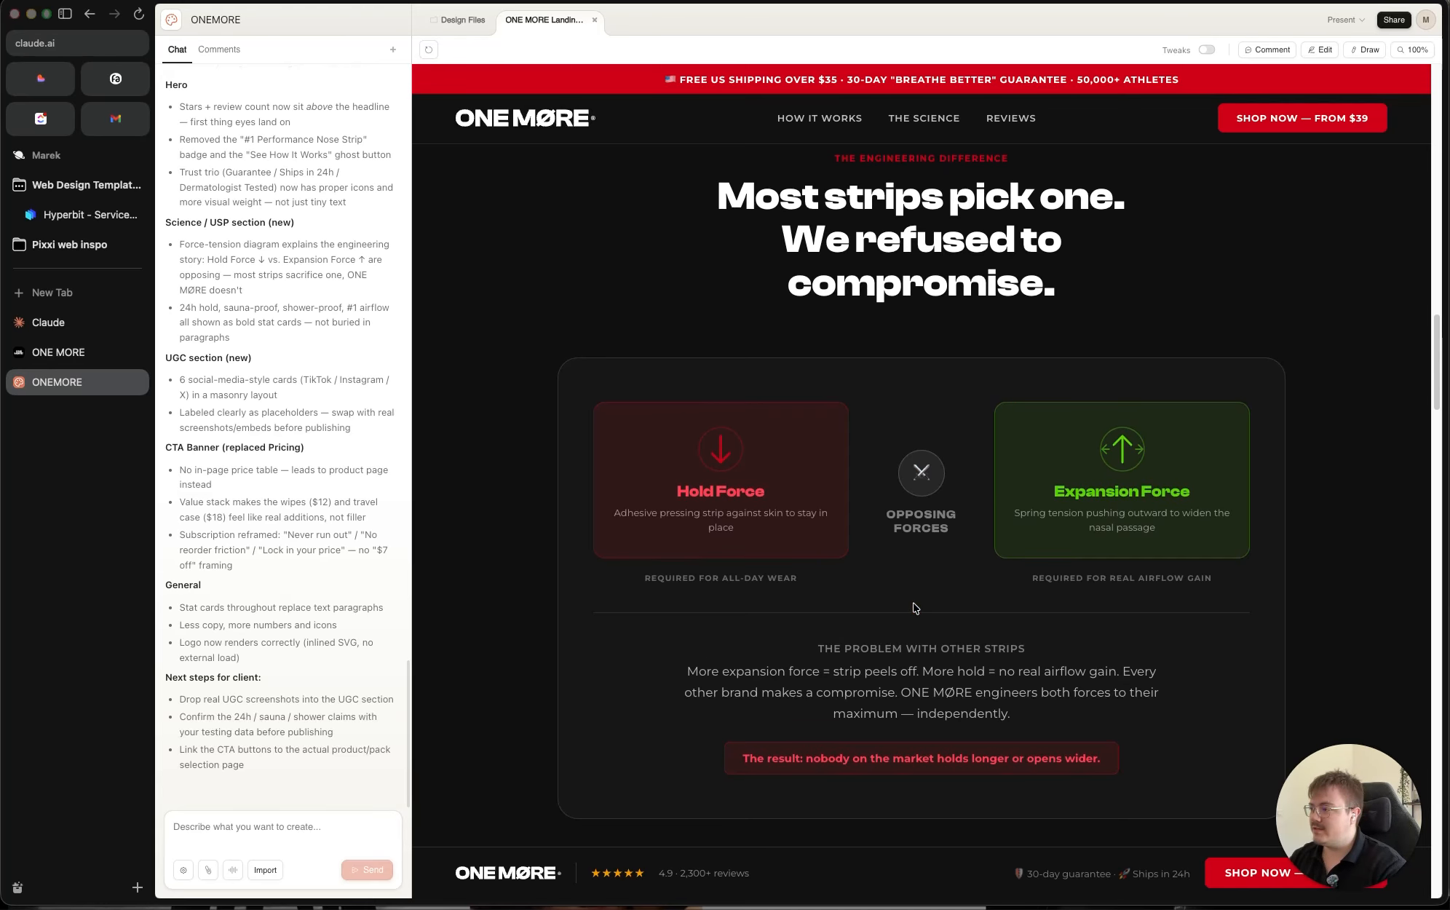
pyautogui.moveTo(961, 550); pyautogui.dragTo(924, 533)
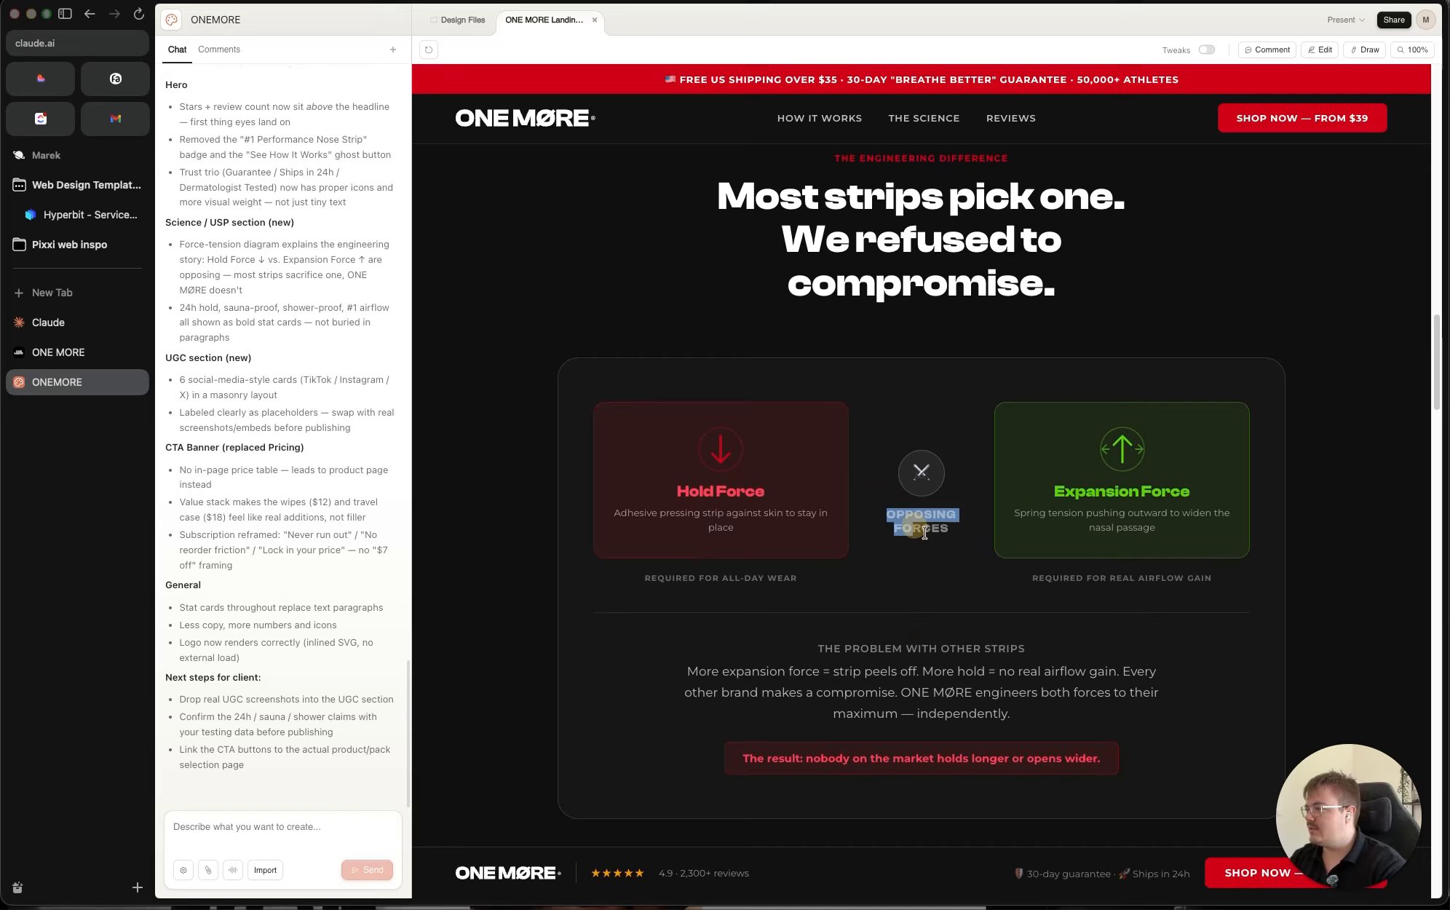
pyautogui.click(924, 532)
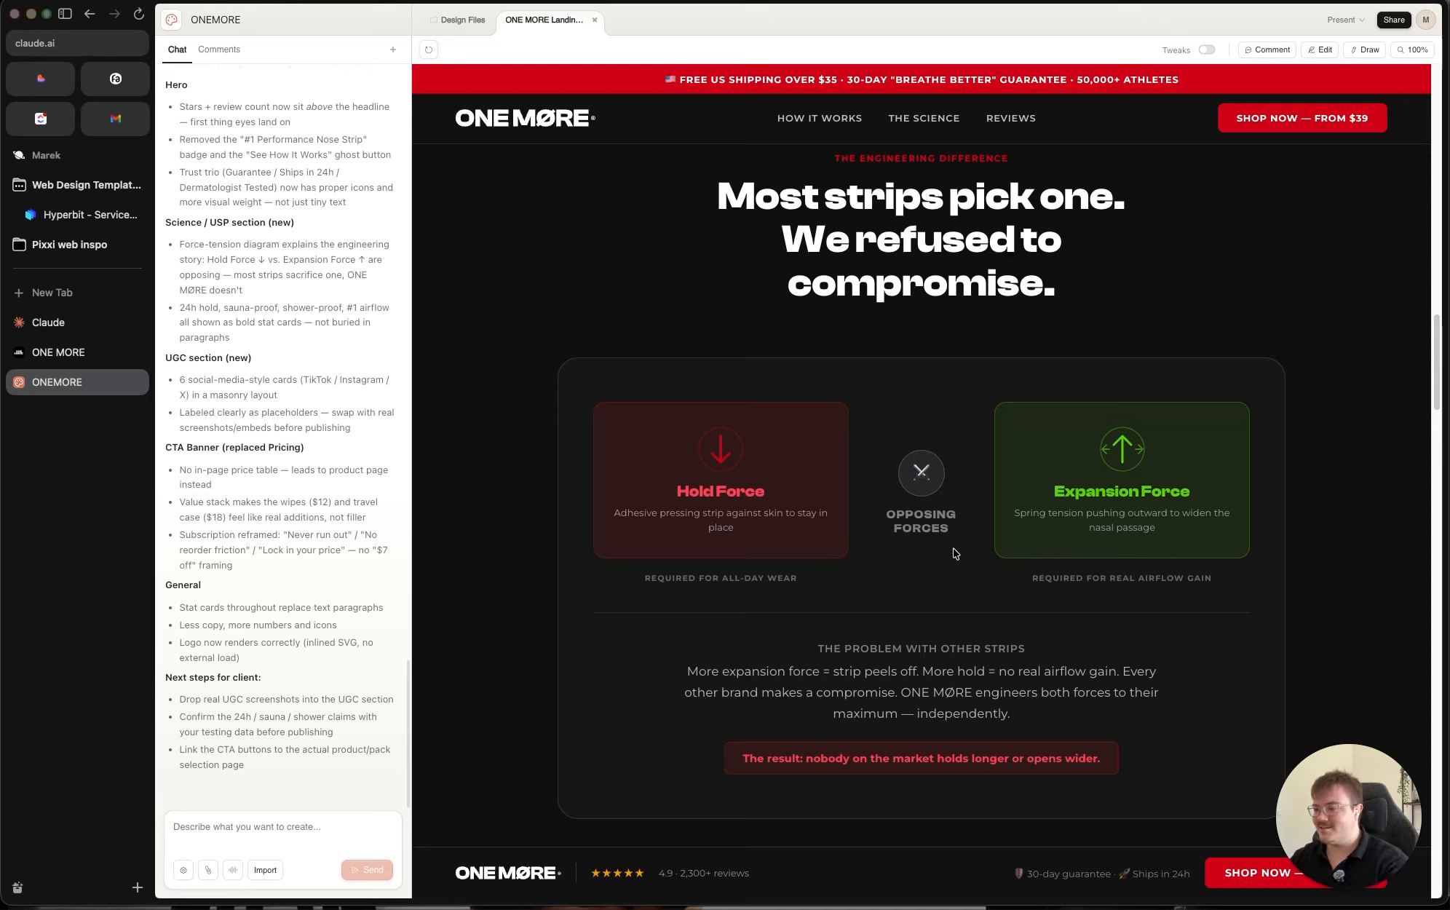
# Step: Examine the "The Problem With Other Strips" text under the force diagram and the four stat cards that follow it
pyautogui.moveTo(678, 490)
pyautogui.mouseDown()
pyautogui.moveTo(800, 492)
pyautogui.moveTo(666, 492)
pyautogui.mouseUp()
pyautogui.click(666, 493)
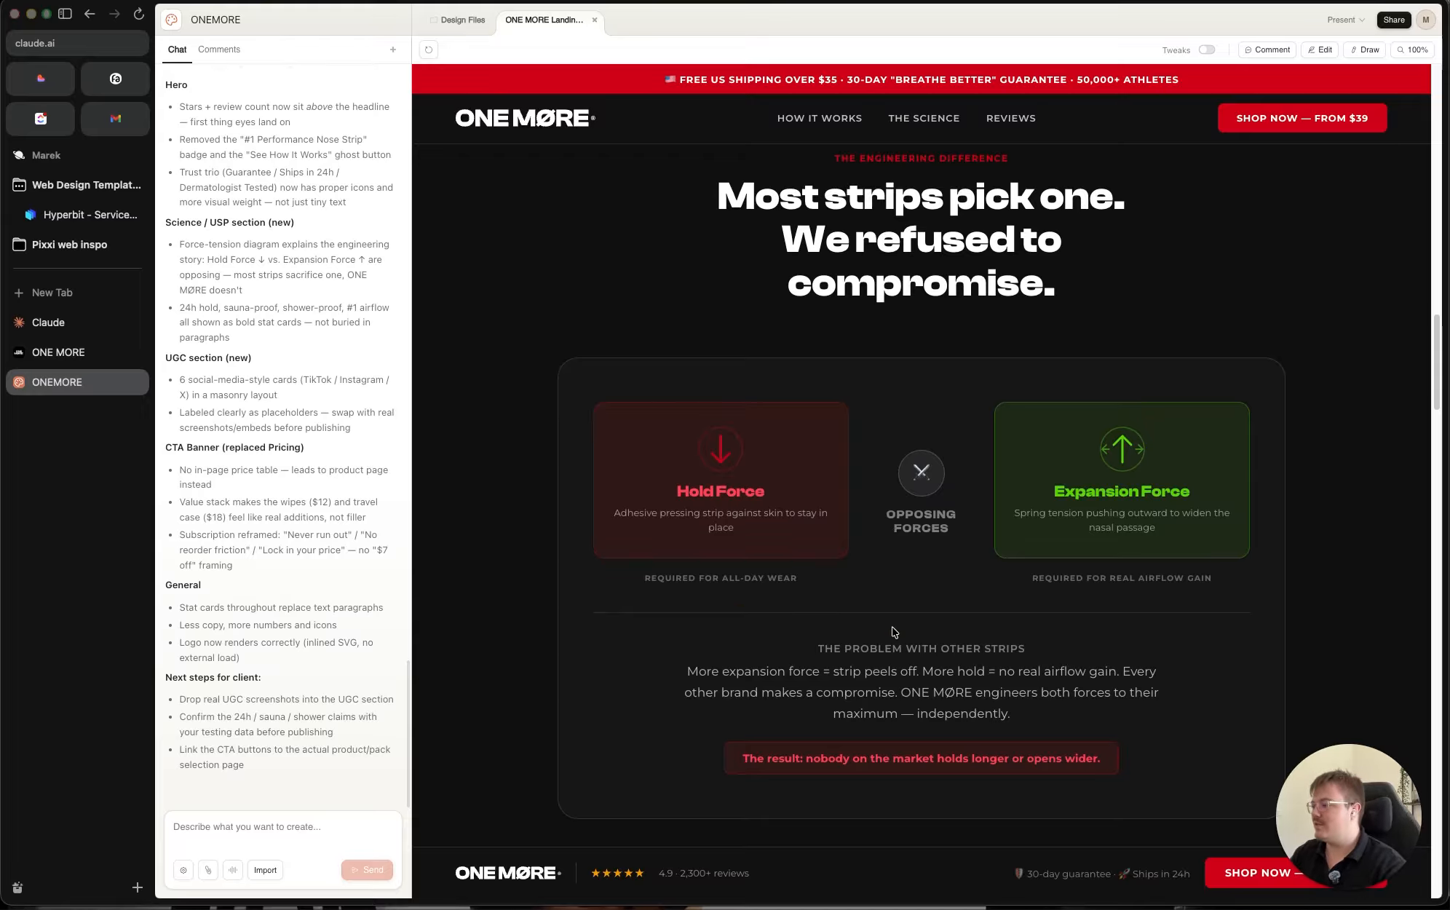
pyautogui.scroll(-5, 893, 631)
pyautogui.scroll(3, 859, 564)
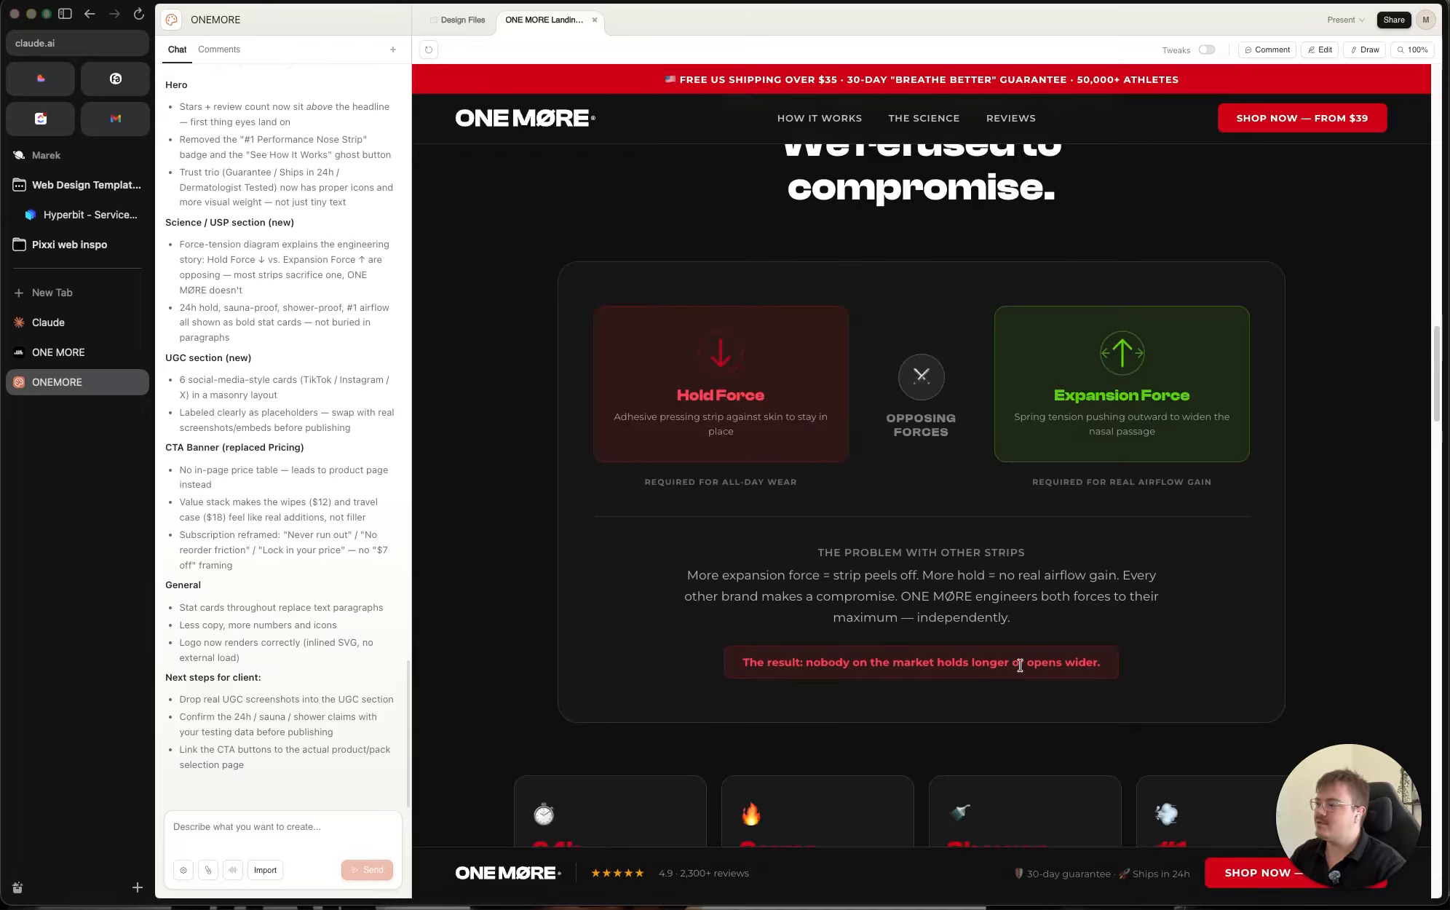
pyautogui.scroll(-4, 1022, 663)
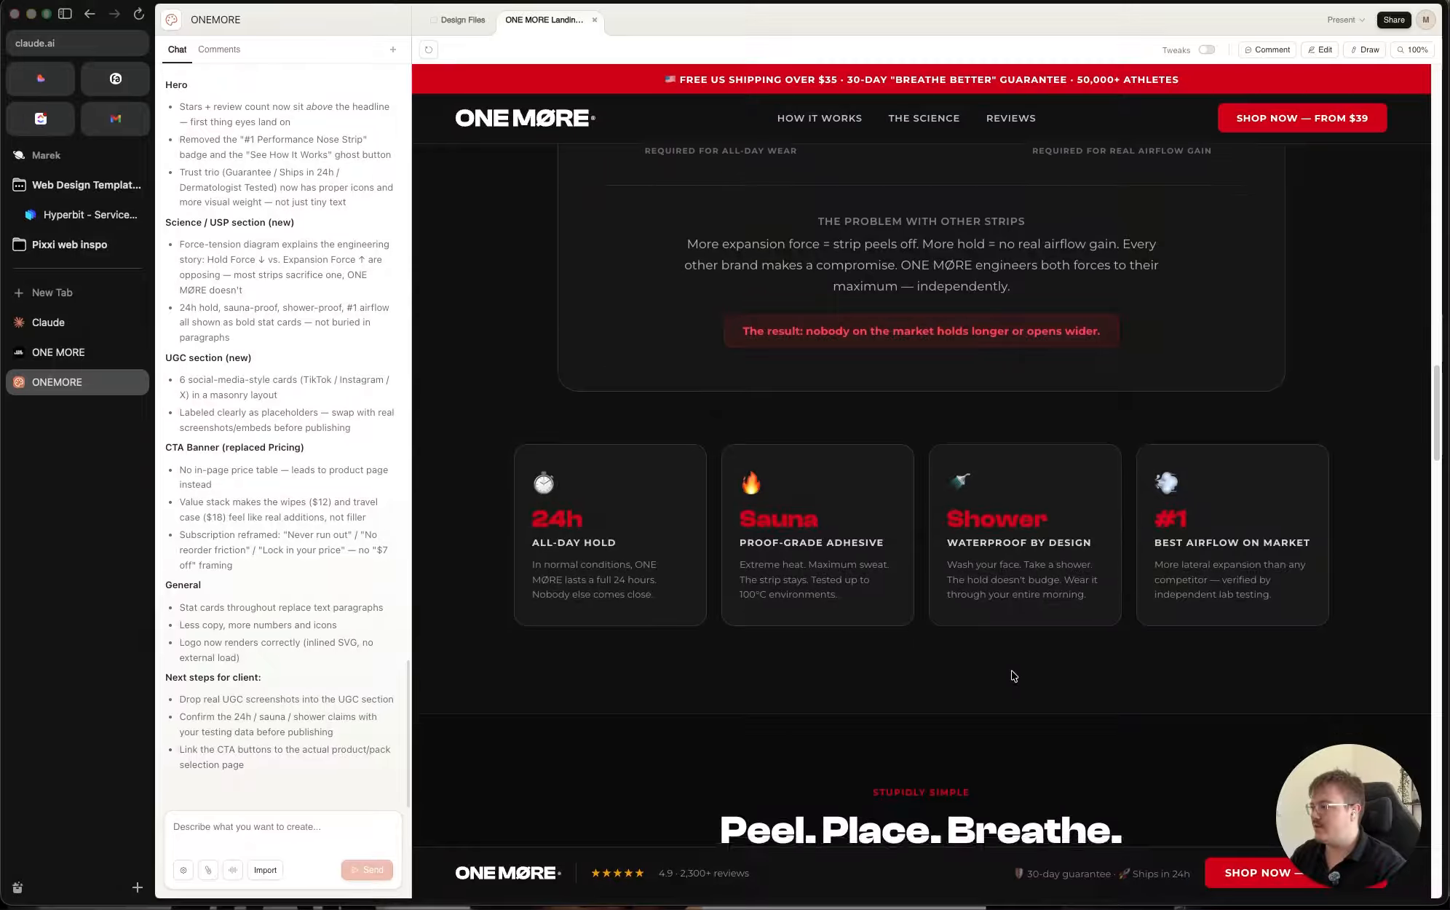
pyautogui.scroll(5, 1015, 676)
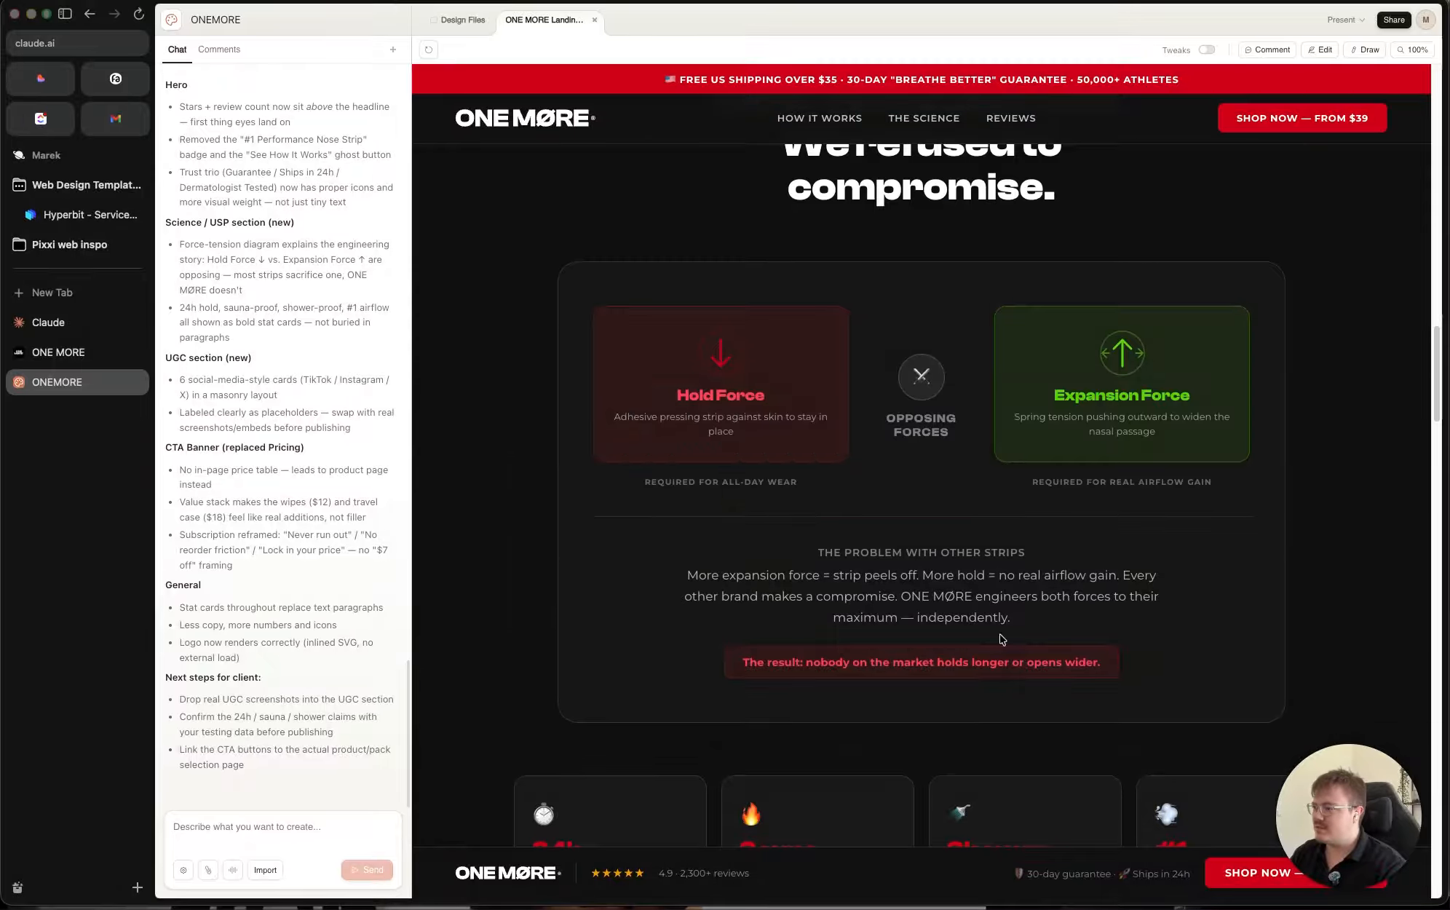
# Step: Review the "Peel. Place. Breathe." step cards and the social-media-style cards in the "What people are saying." section
pyautogui.scroll(-15, 1026, 655)
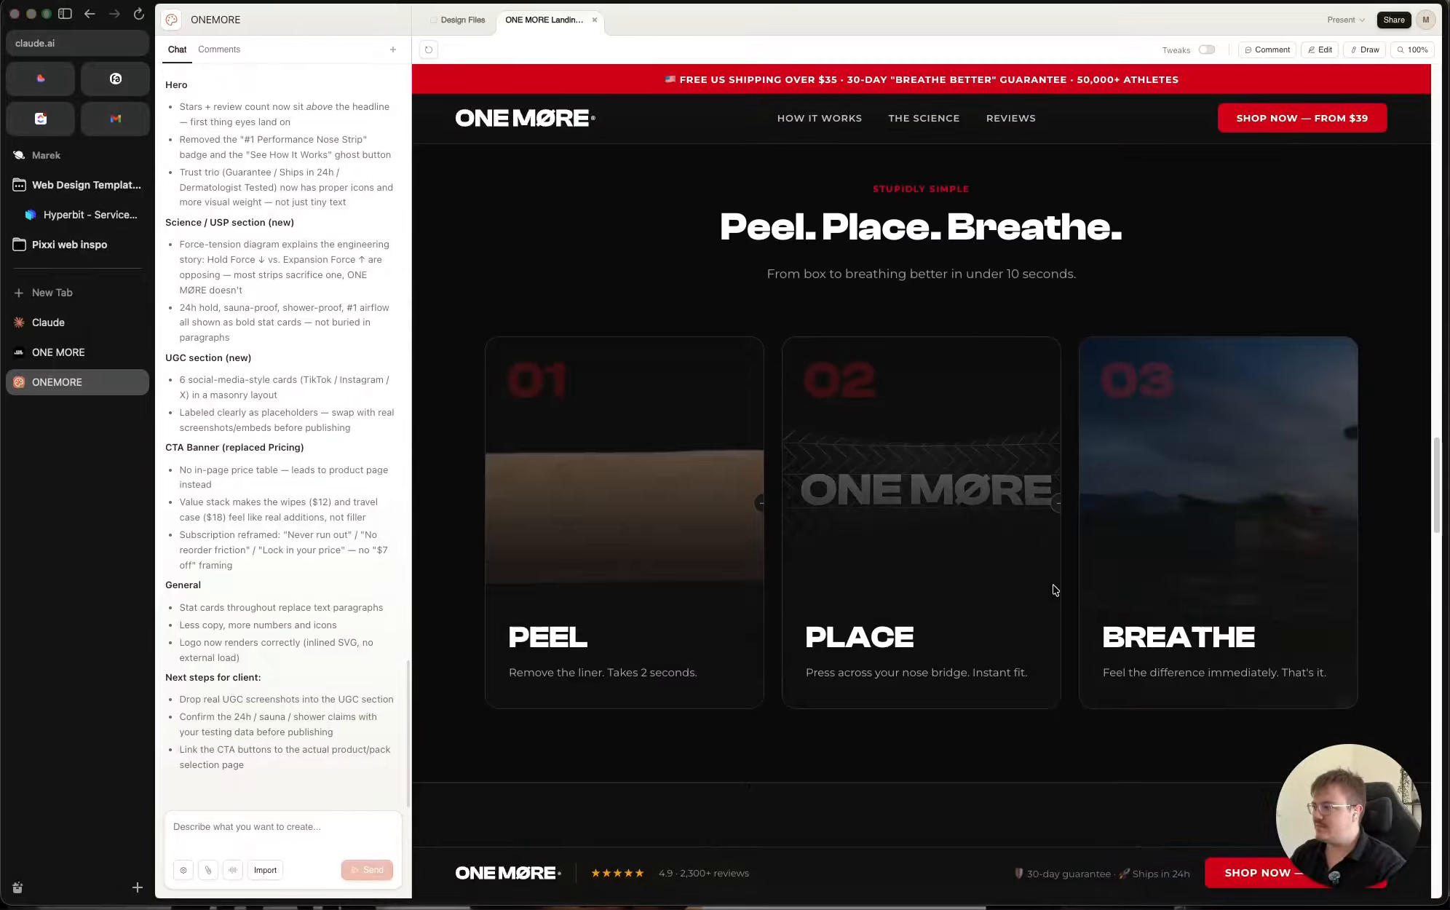
pyautogui.scroll(-8, 1048, 586)
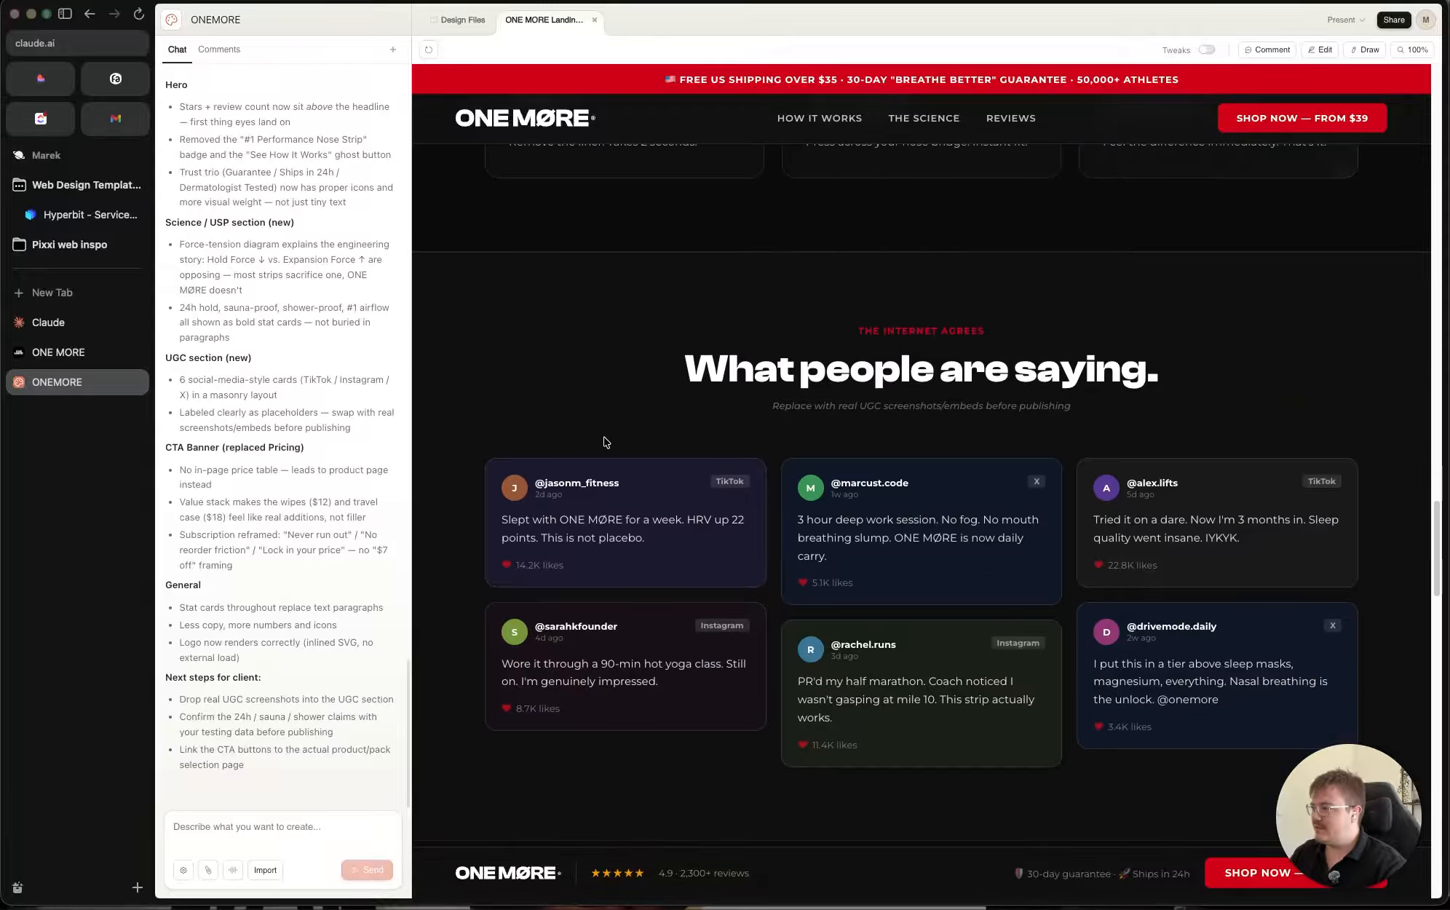
pyautogui.moveTo(676, 374); pyautogui.dragTo(1192, 363)
pyautogui.click(1191, 363)
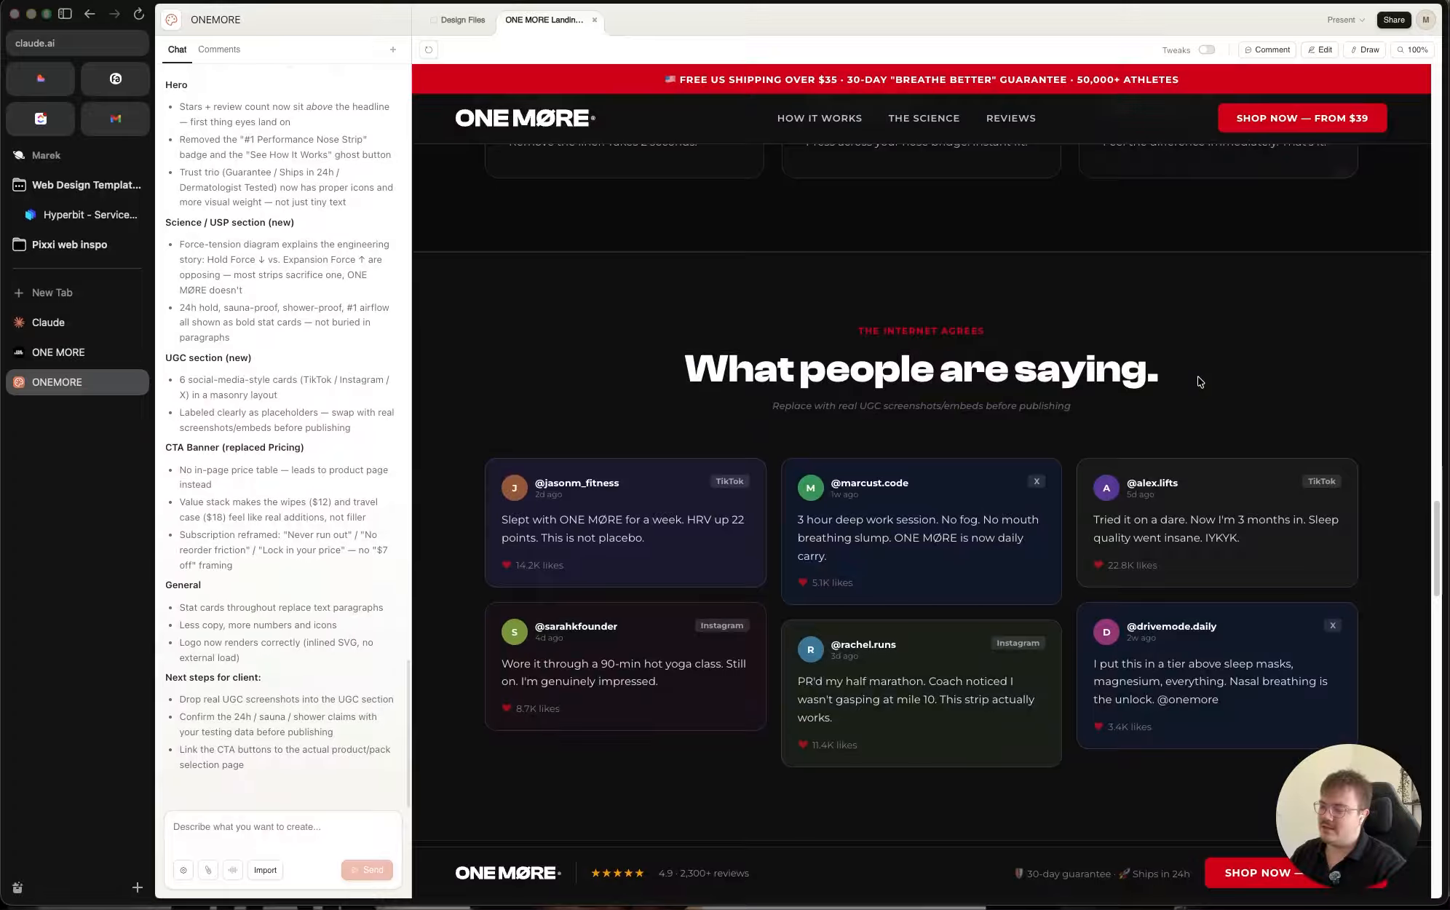
pyautogui.scroll(-1, 924, 413)
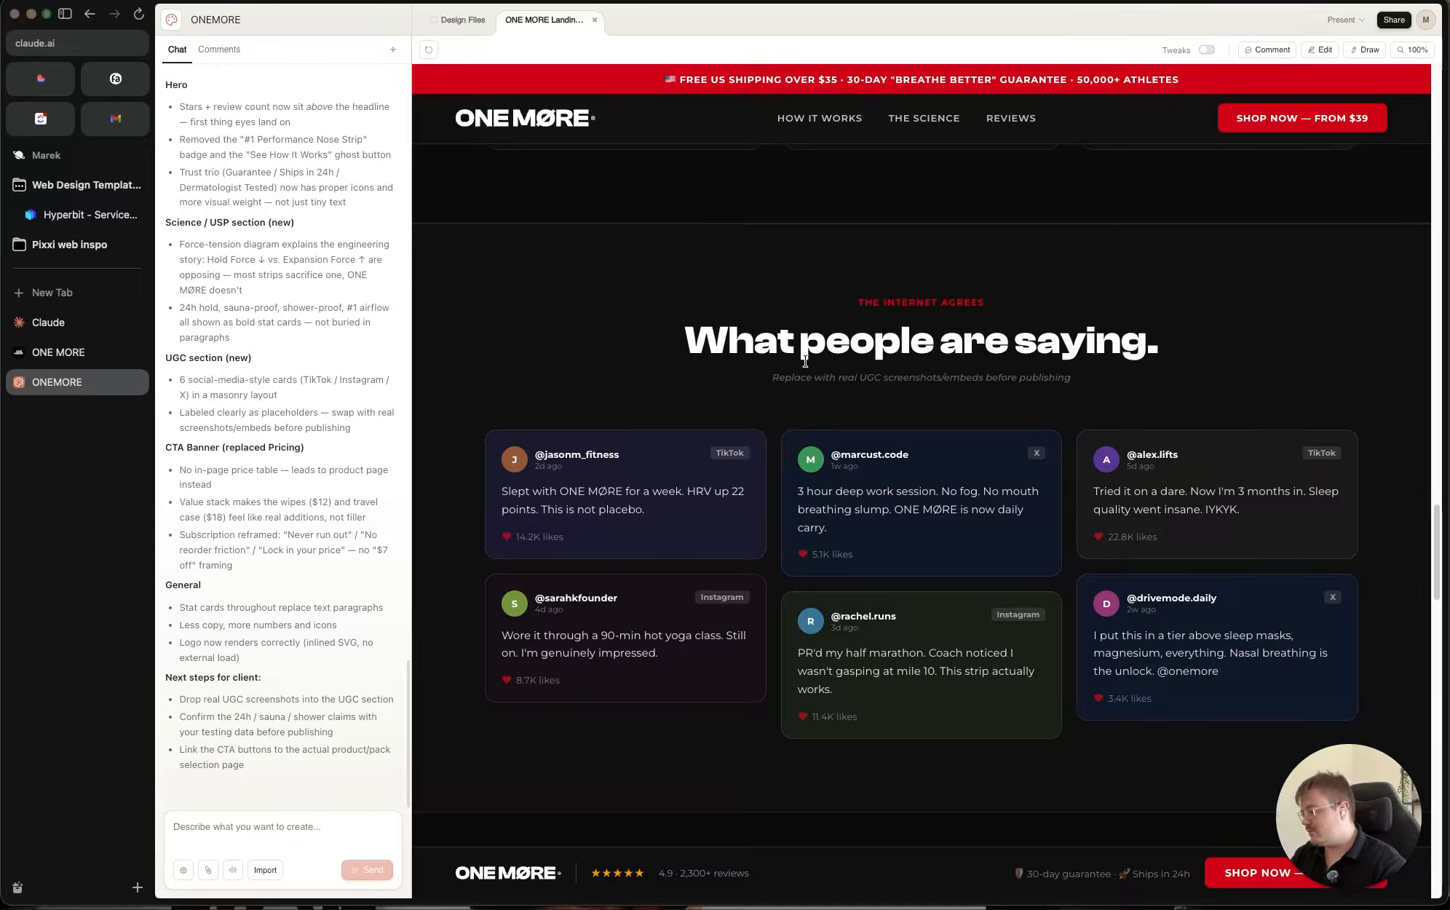
# Step: Review the star rating heading and the four verified customer review cards
pyautogui.scroll(-5, 847, 404)
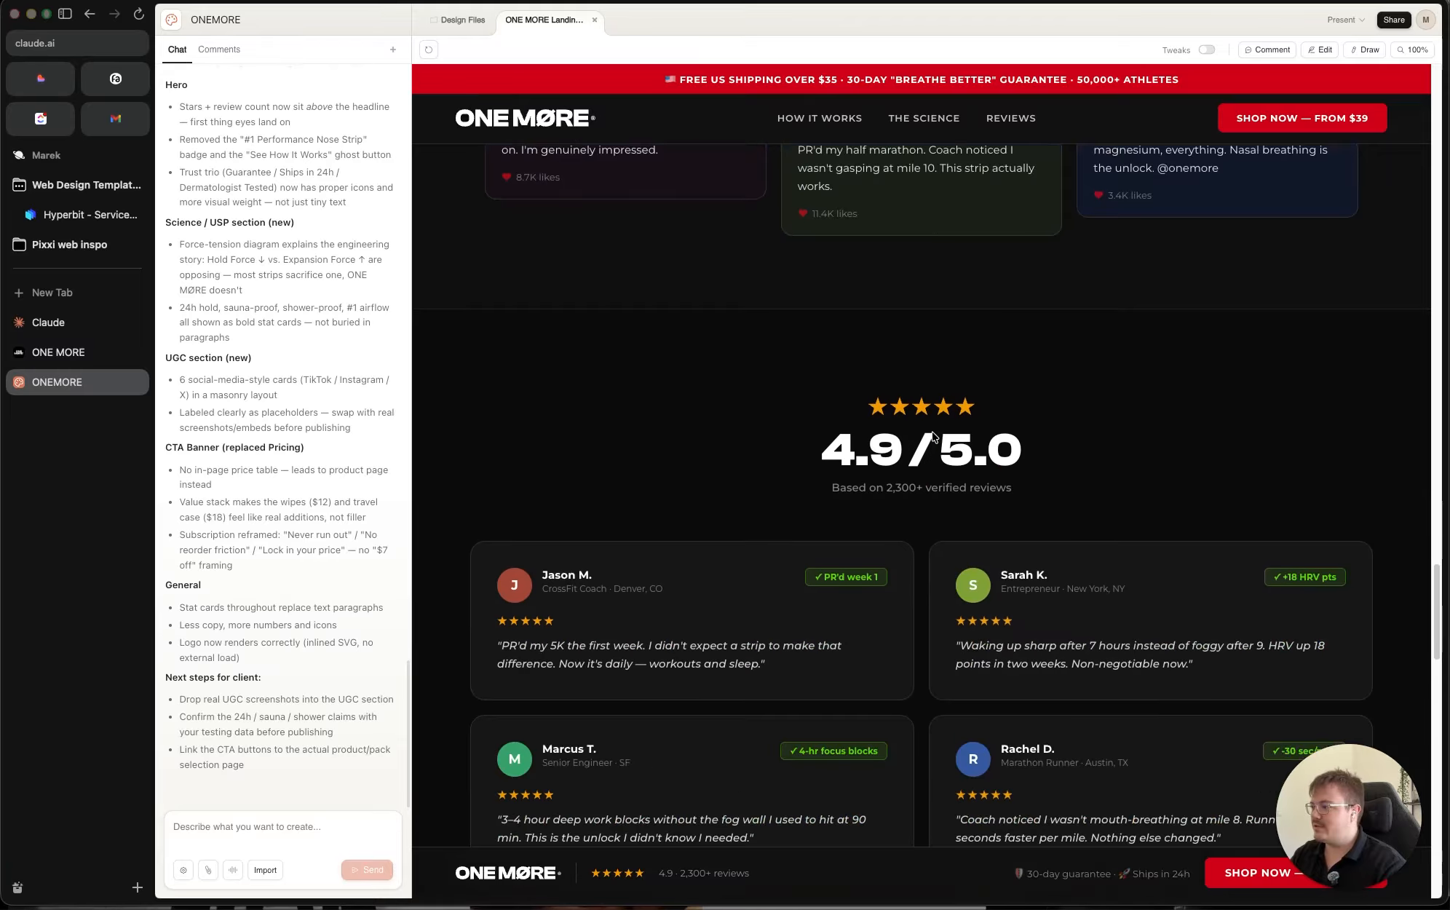
pyautogui.moveTo(810, 280); pyautogui.dragTo(1094, 300)
pyautogui.click(1095, 301)
pyautogui.scroll(-8, 1046, 368)
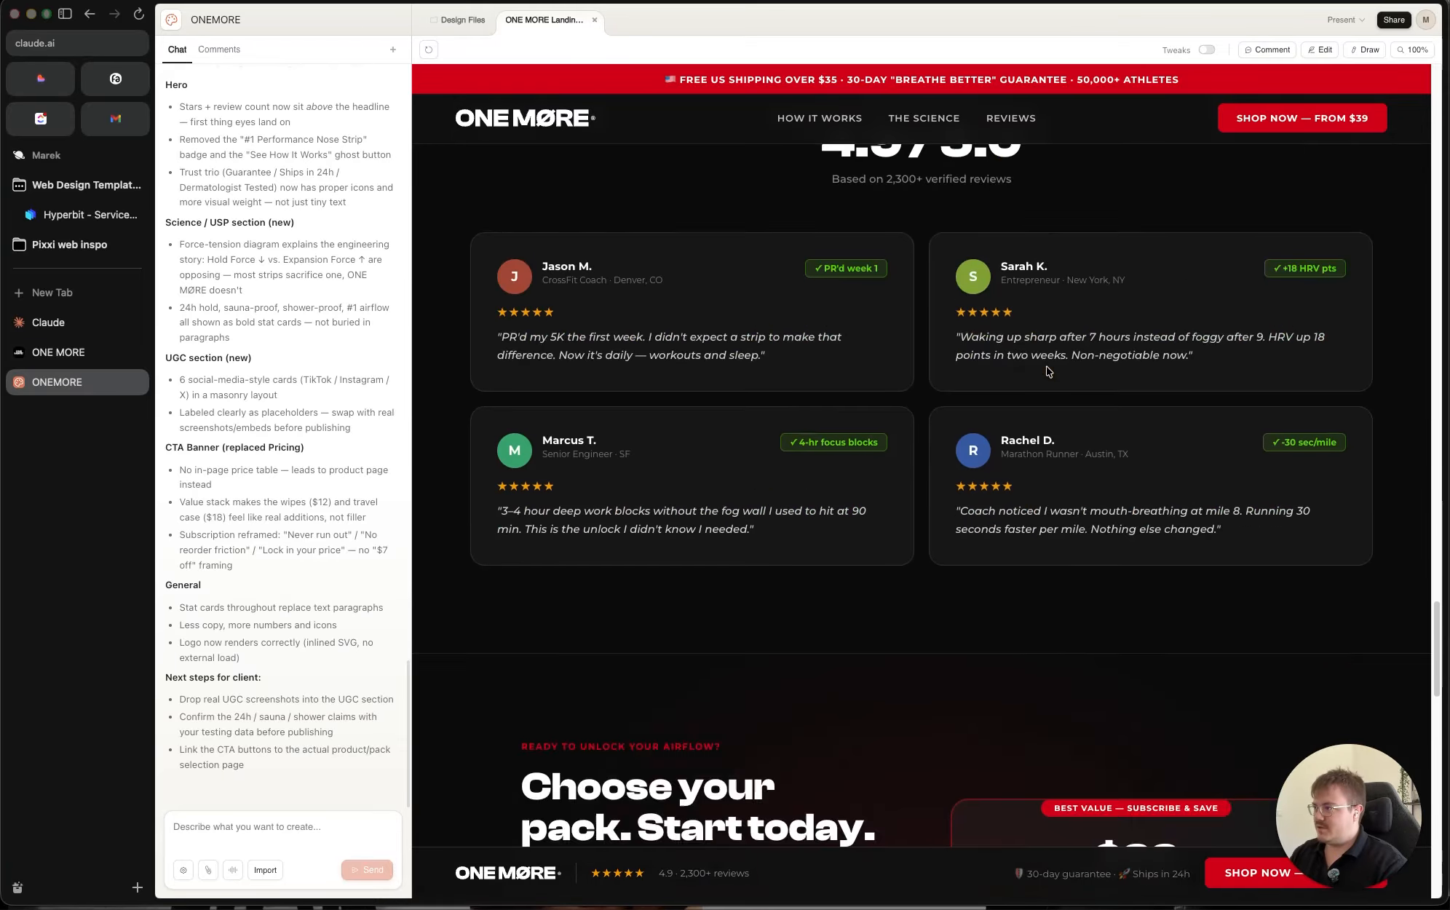
# Step: Examine the stated values of the removal wipes and travel case in the "Choose your pack. Start today." section
pyautogui.scroll(-1, 913, 408)
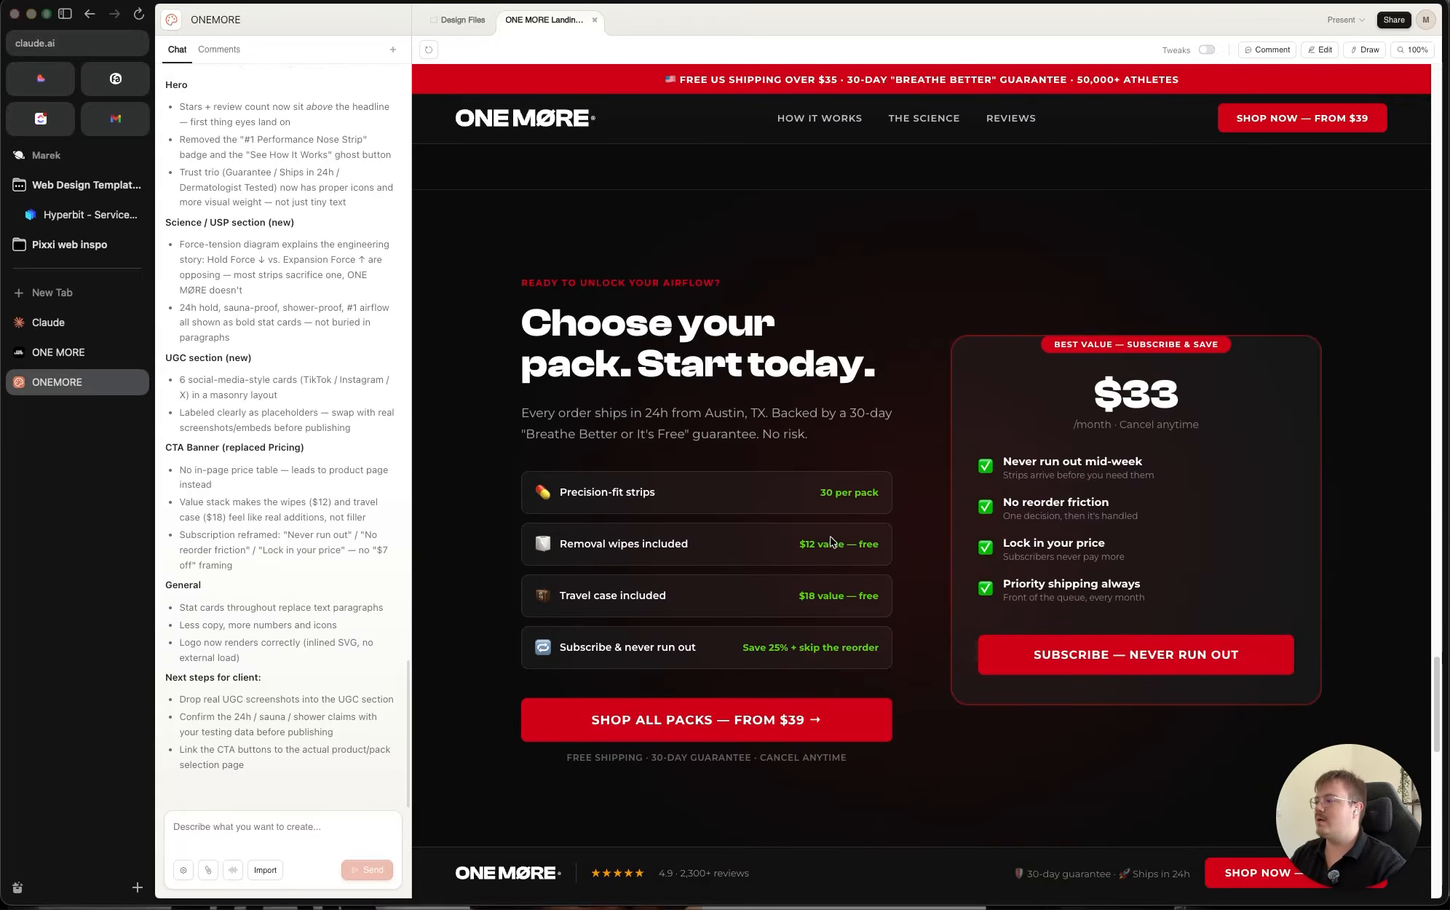
pyautogui.moveTo(799, 549); pyautogui.dragTo(839, 544)
pyautogui.click(877, 575)
pyautogui.moveTo(799, 595); pyautogui.dragTo(866, 597)
pyautogui.click(892, 598)
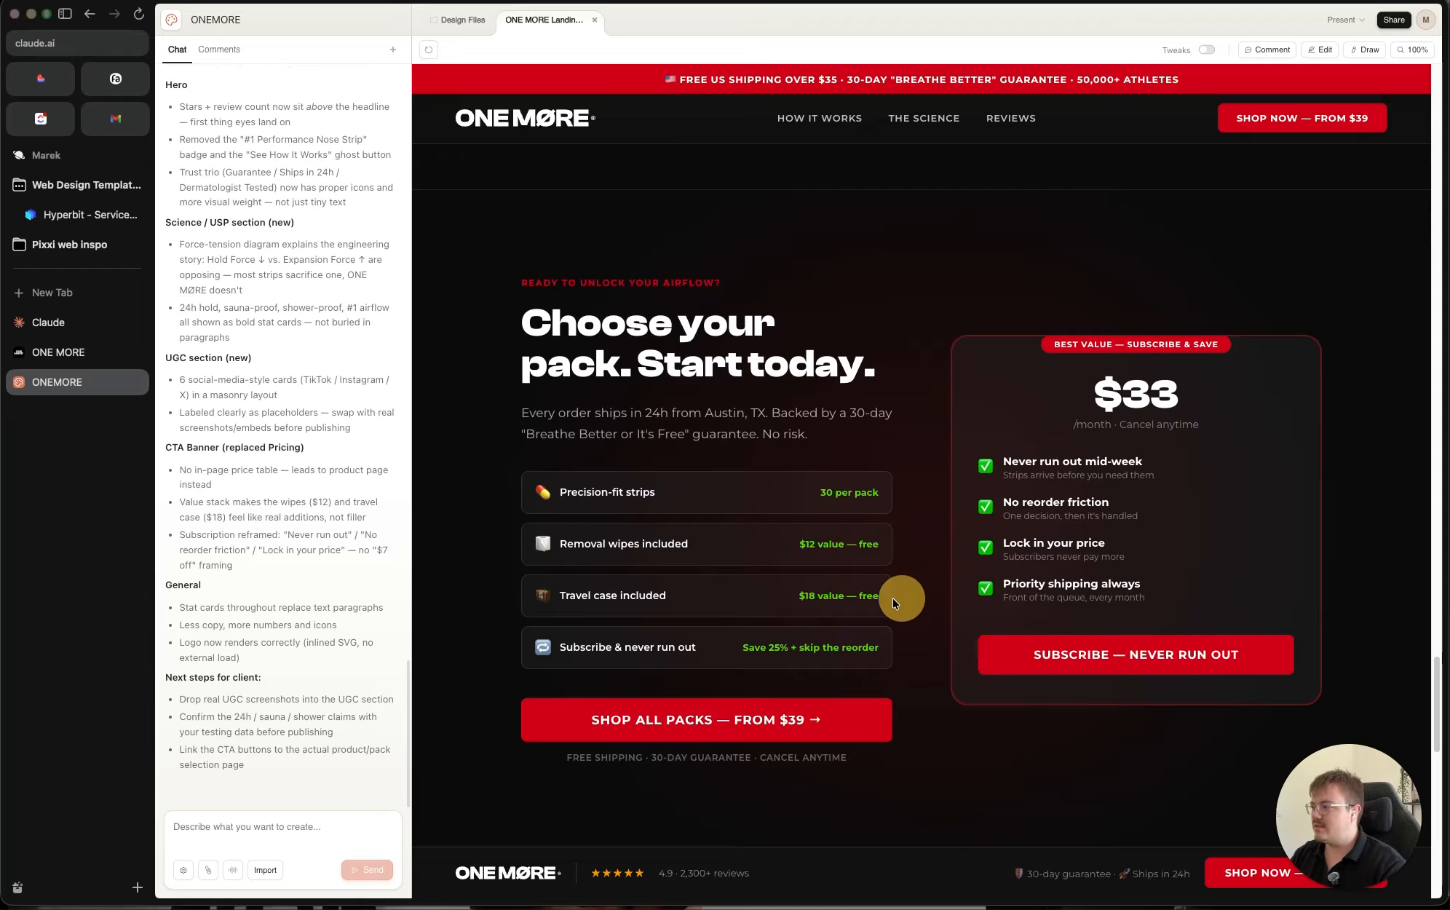
pyautogui.click(922, 593)
pyautogui.moveTo(794, 545); pyautogui.dragTo(890, 559)
pyautogui.click(901, 642)
pyautogui.click(797, 543)
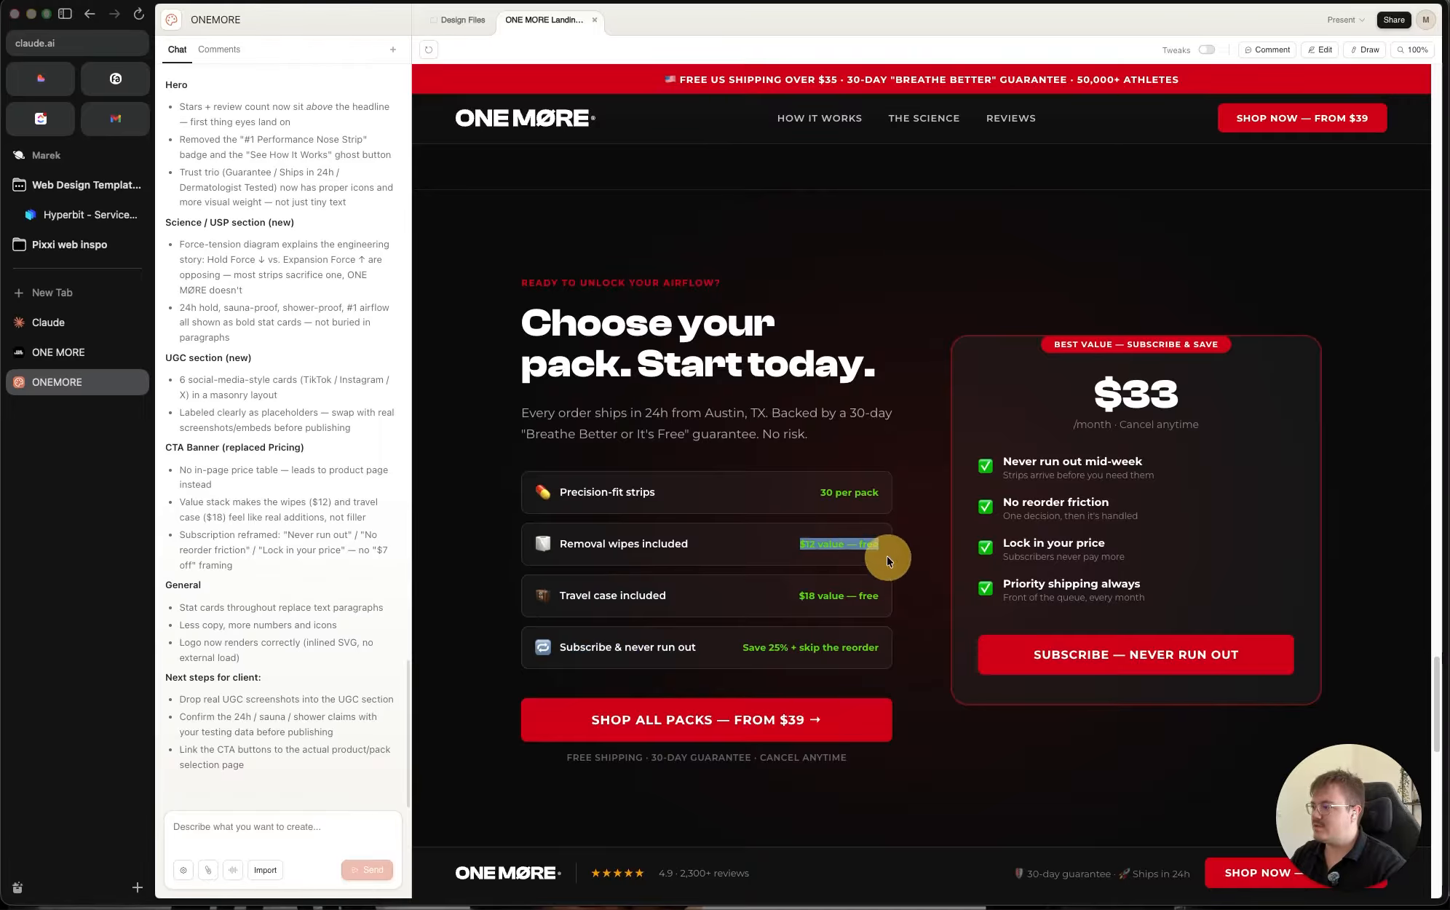
pyautogui.click(886, 554)
# Step: Examine the "Removal wipes included" row of the value stack, including its label, icon and value text
pyautogui.moveTo(559, 546); pyautogui.dragTo(751, 544)
pyautogui.click(638, 554)
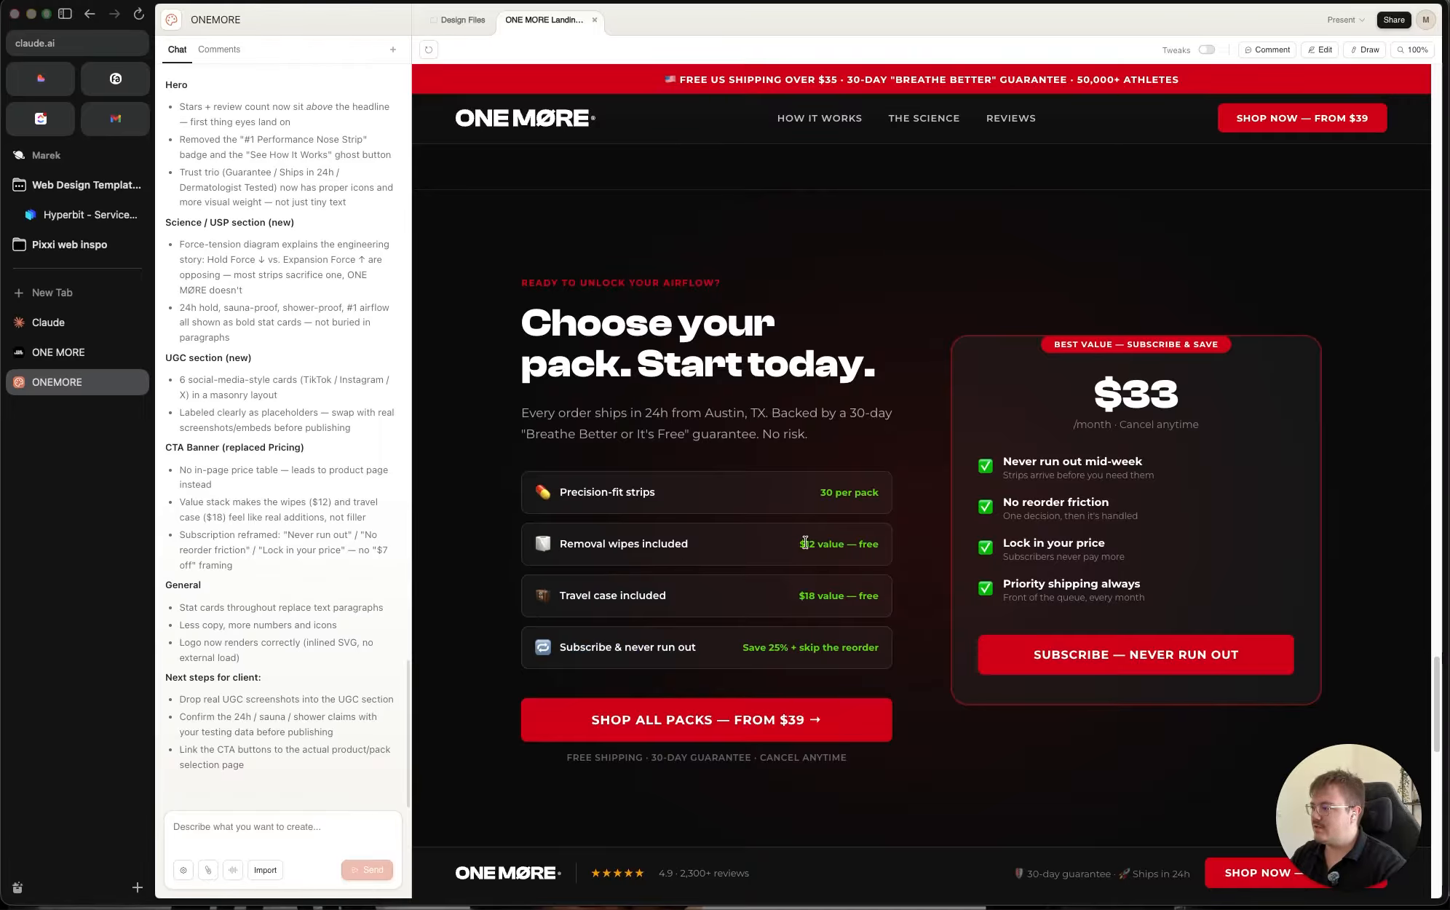
pyautogui.click(872, 549)
pyautogui.click(605, 553)
pyautogui.click(554, 544)
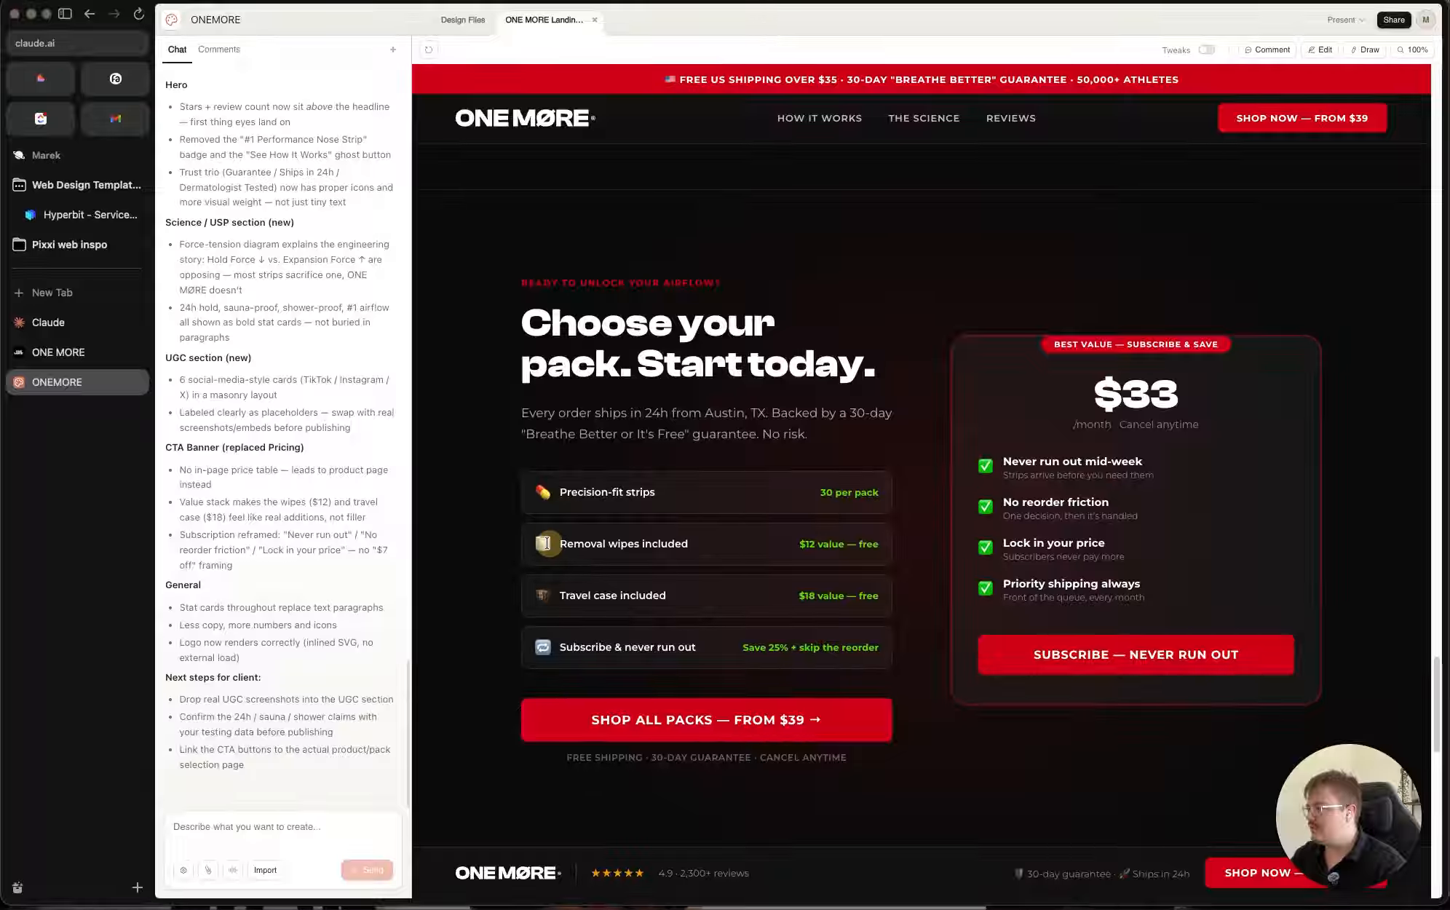
pyautogui.click(541, 545)
pyautogui.click(543, 546)
pyautogui.click(515, 543)
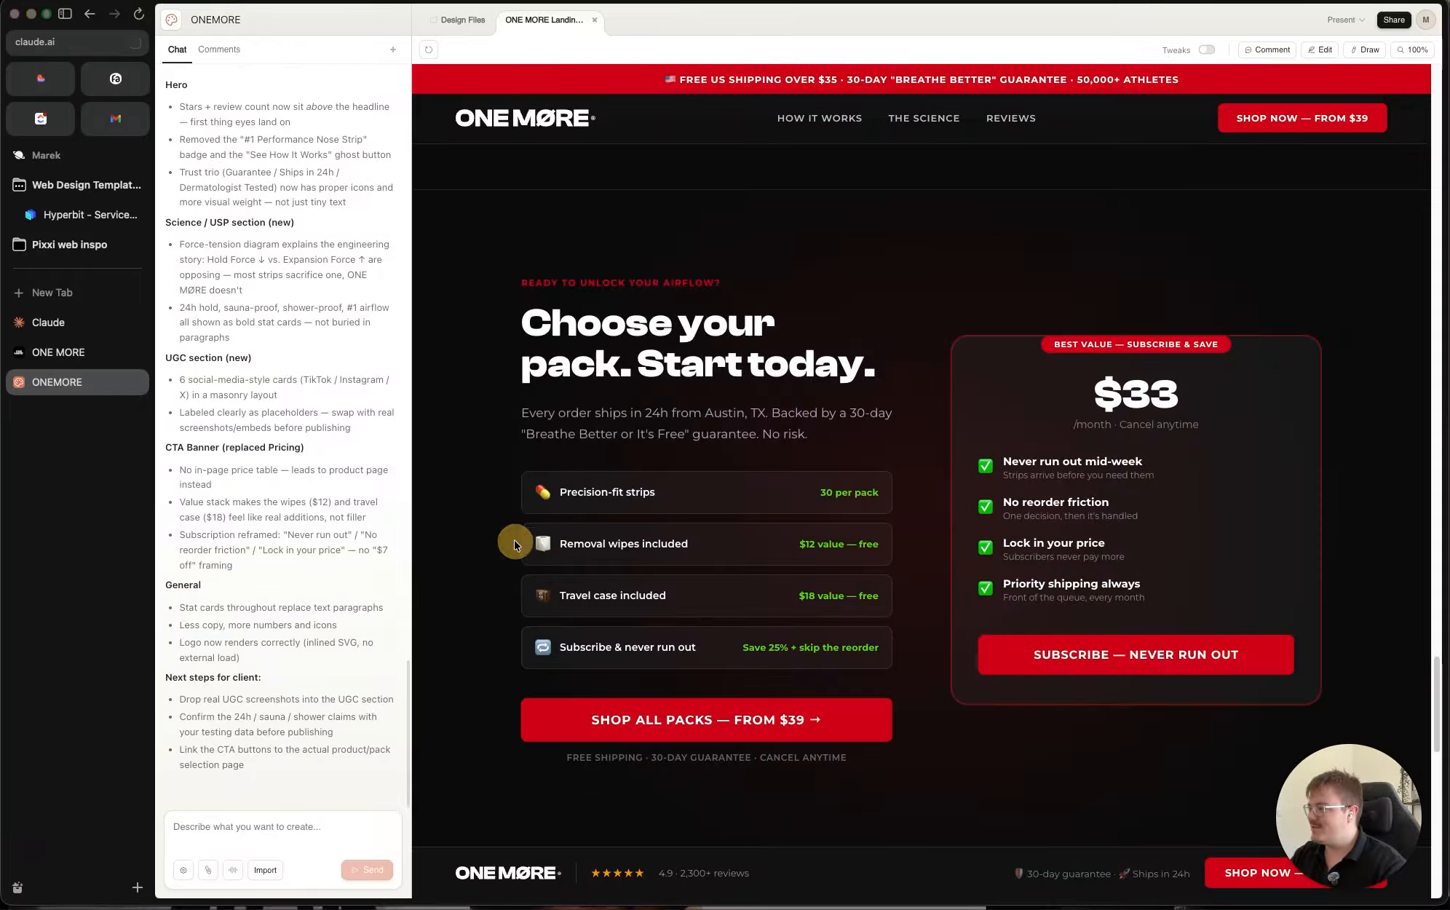
pyautogui.click(737, 532)
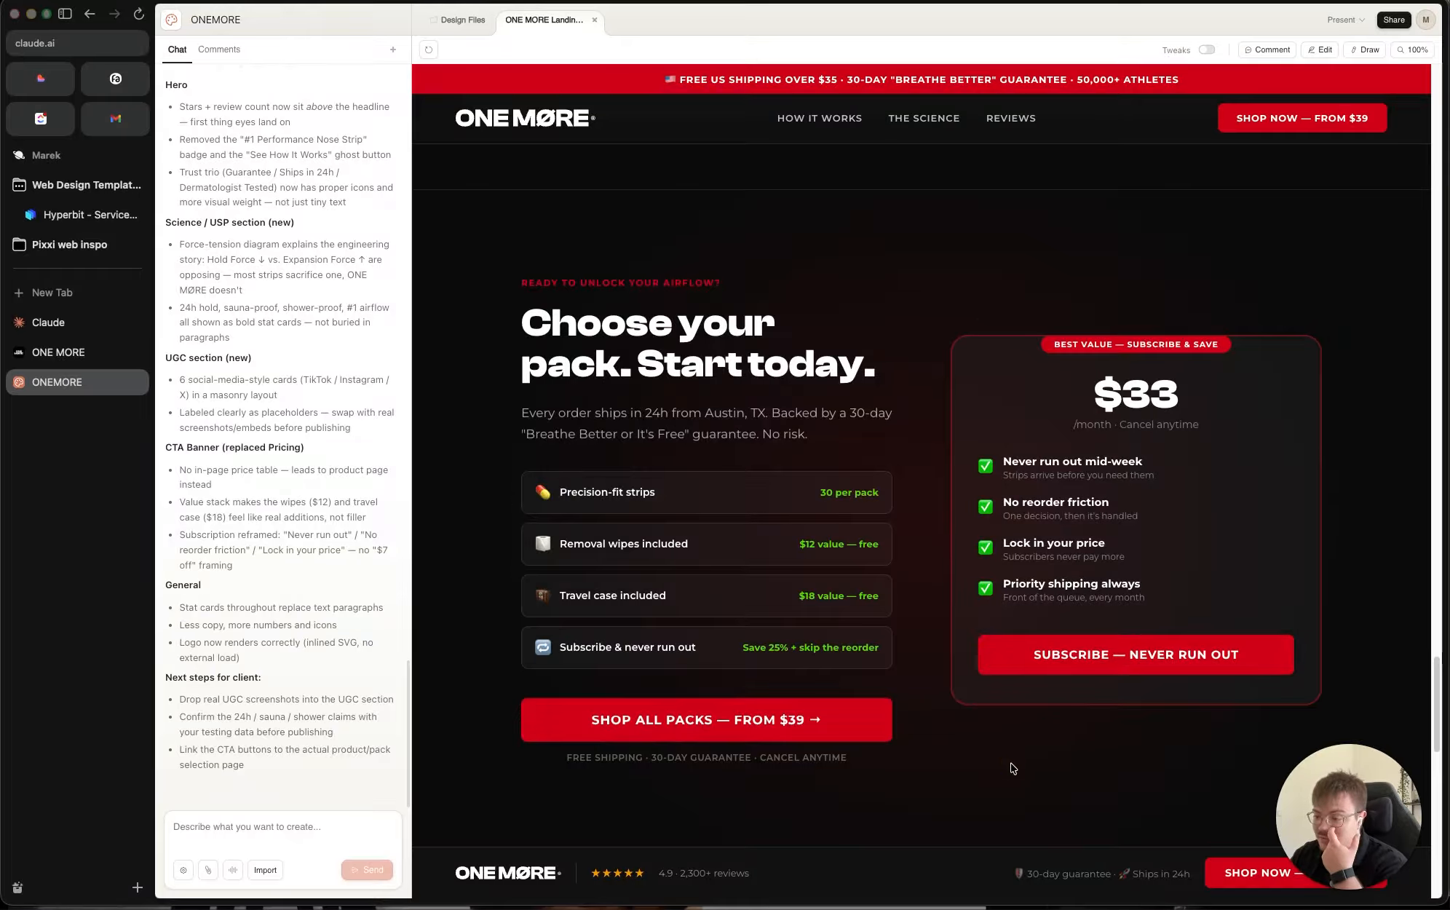
# Step: Look over the Frequently Asked Questions section, then return to the pack offer and subscription card
pyautogui.scroll(-15, 1013, 768)
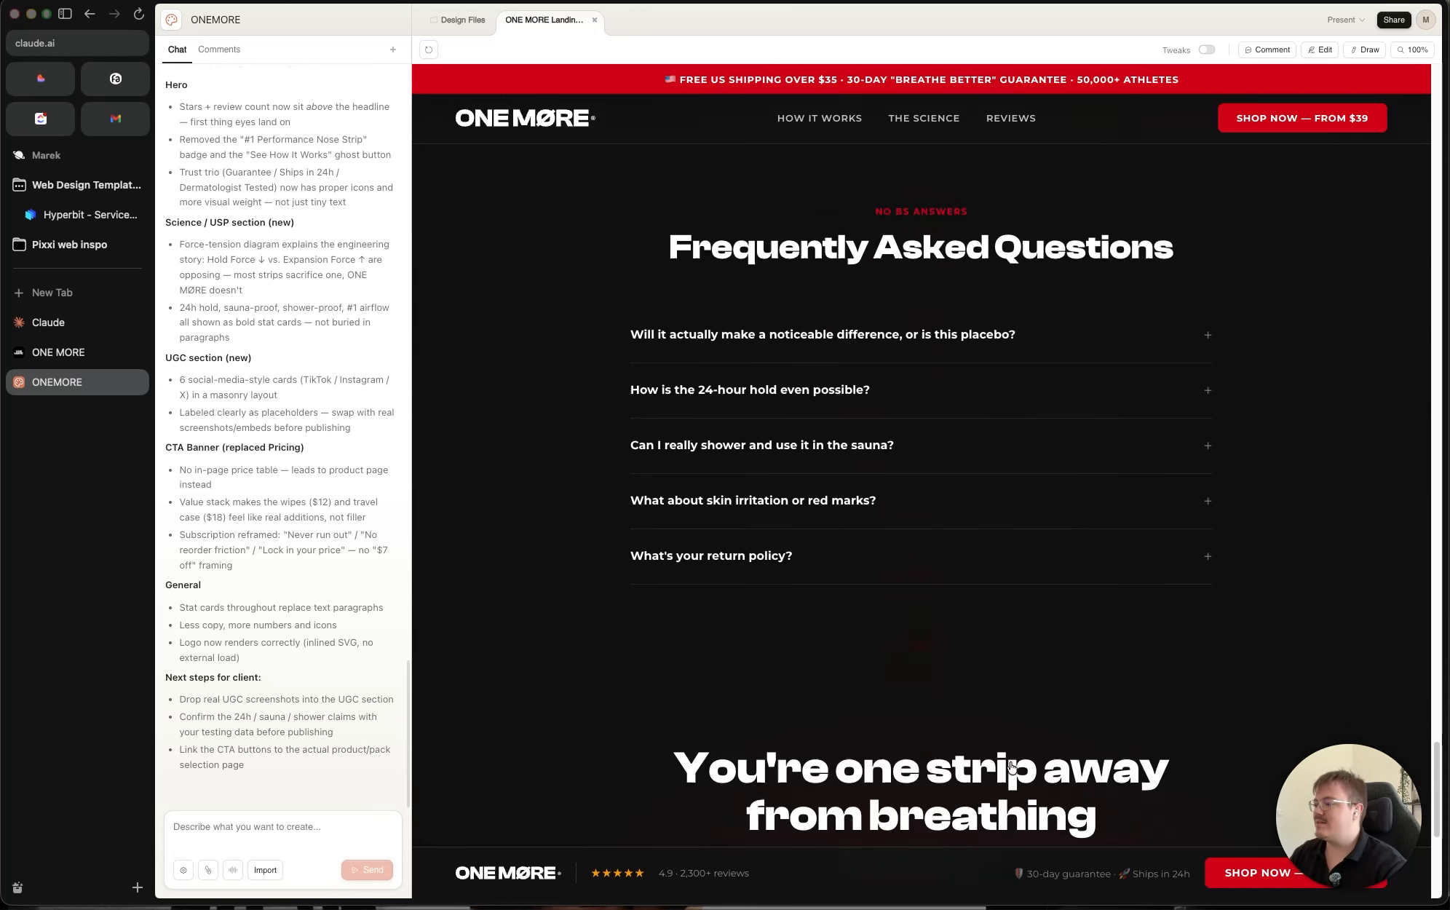
pyautogui.scroll(15, 1010, 761)
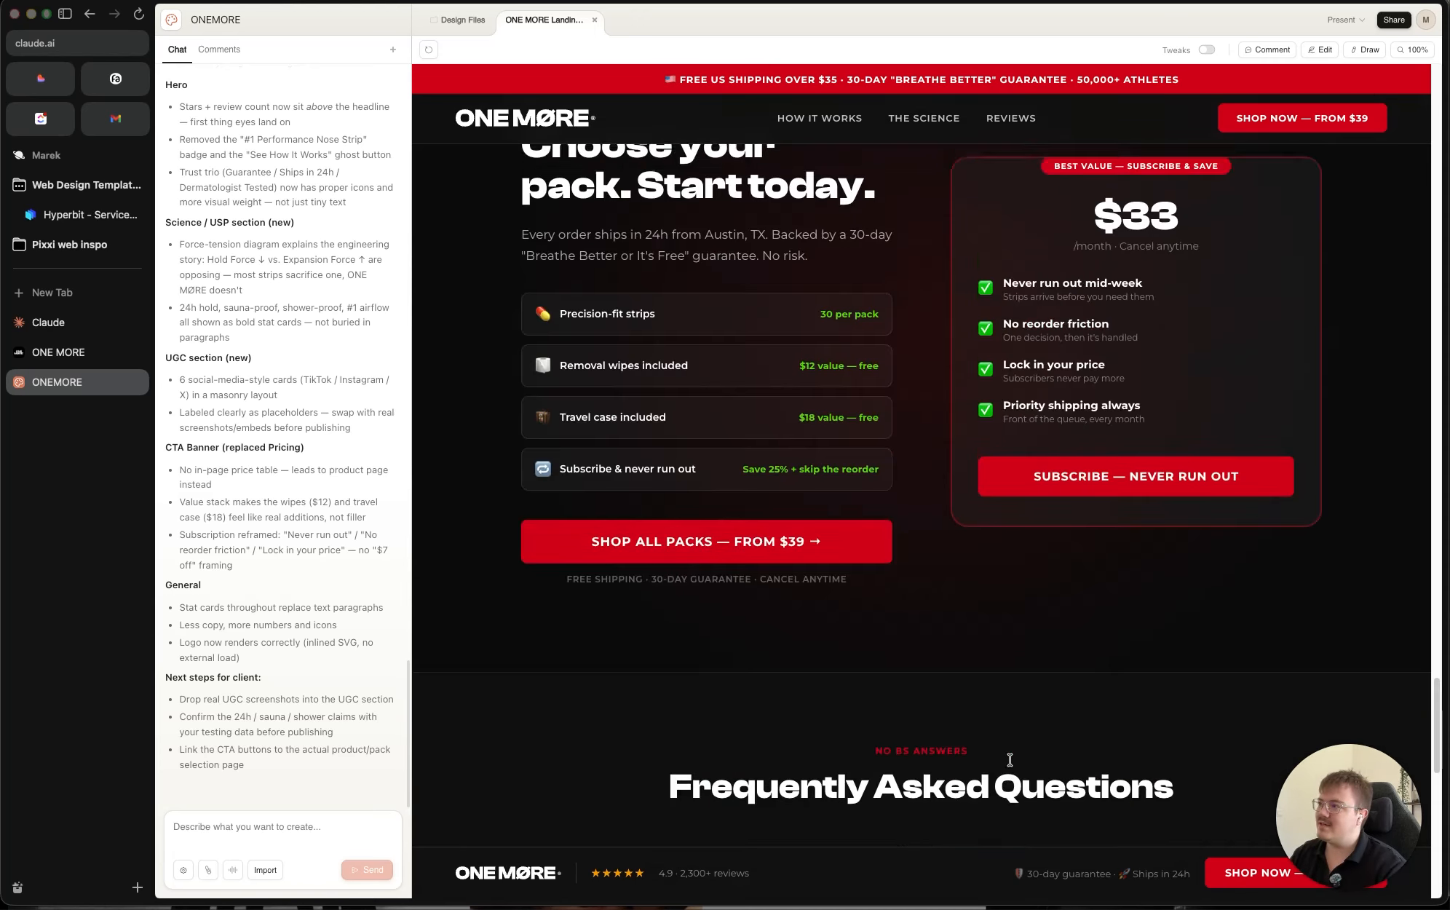